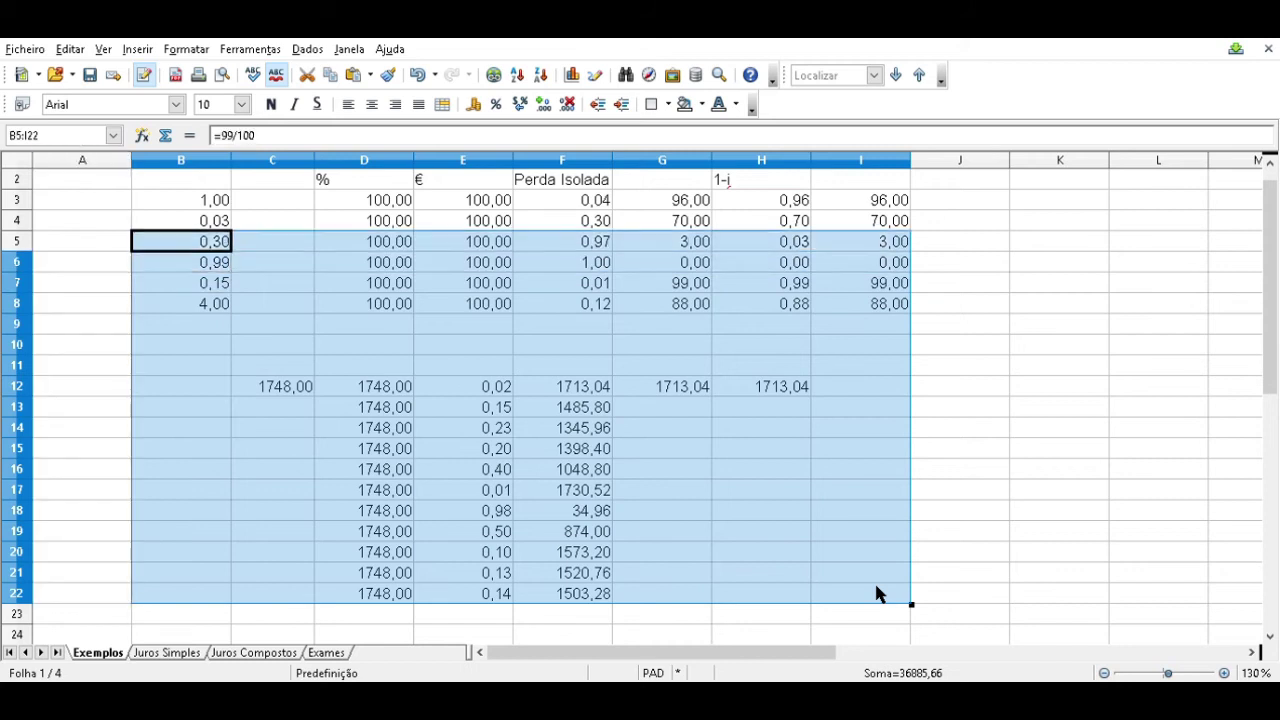
Step: Clear the contents of the range B1:I22 on the Exemplos sheet
key(shift+Up)
key(shift+Right)
key(shift+Left)
key(shift+Up)
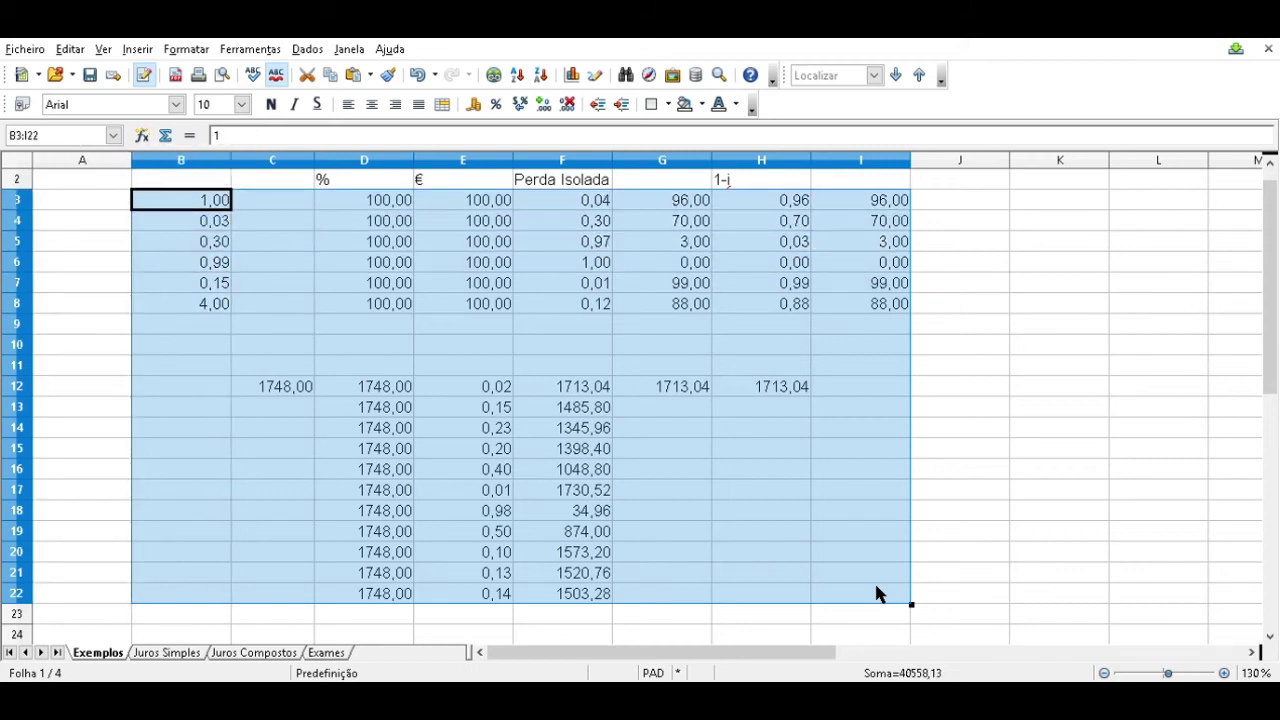
key(shift+Up)
key(shift+Up)
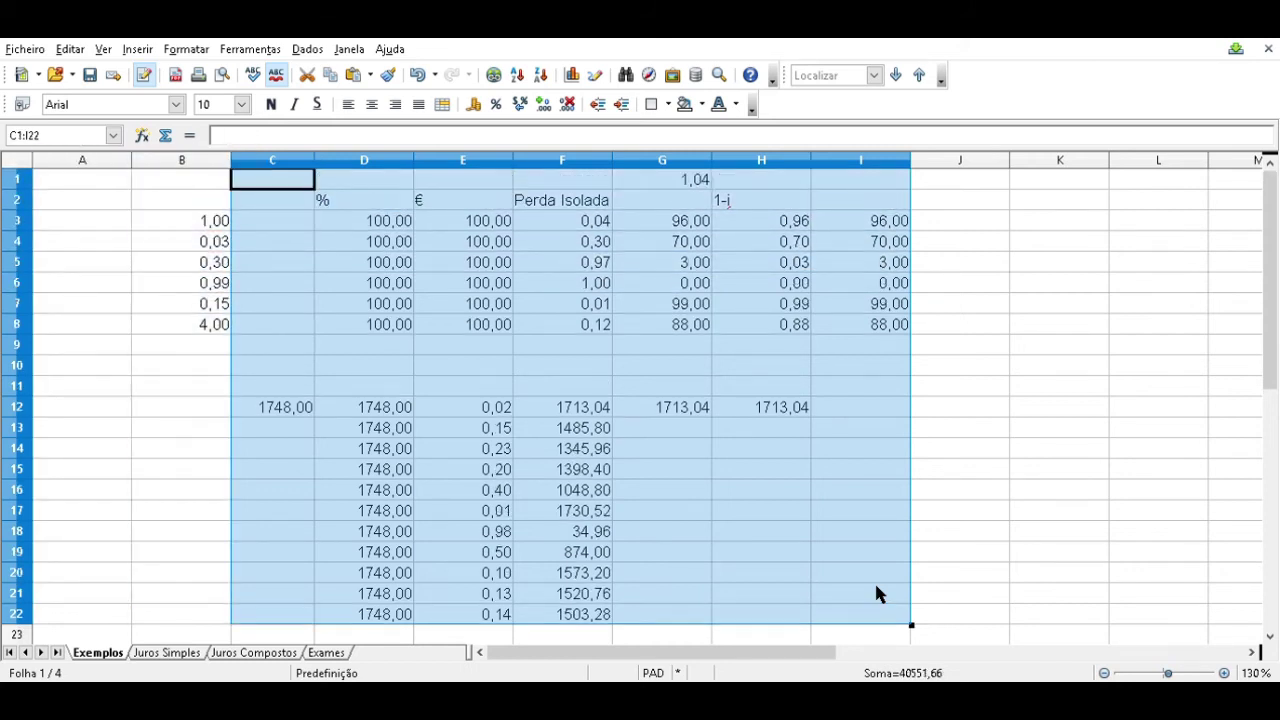
key(shift+Left)
key(shift+Right)
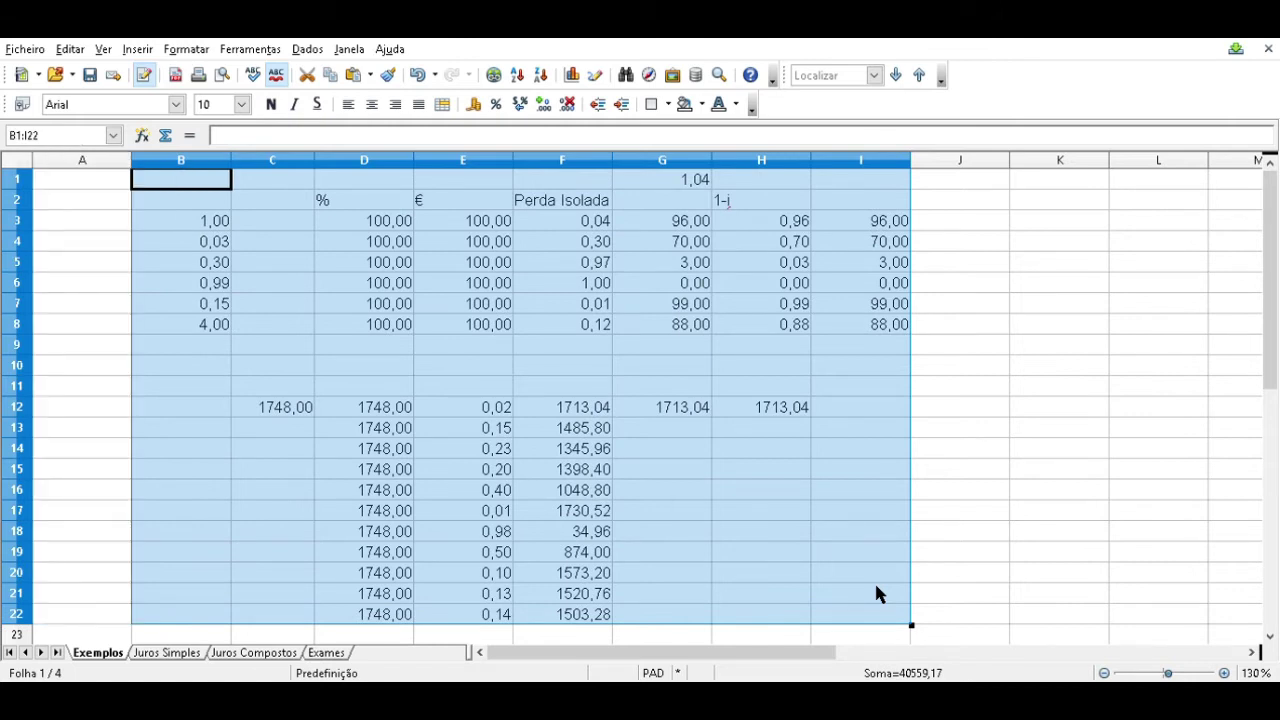
key(Delete)
key(Up)
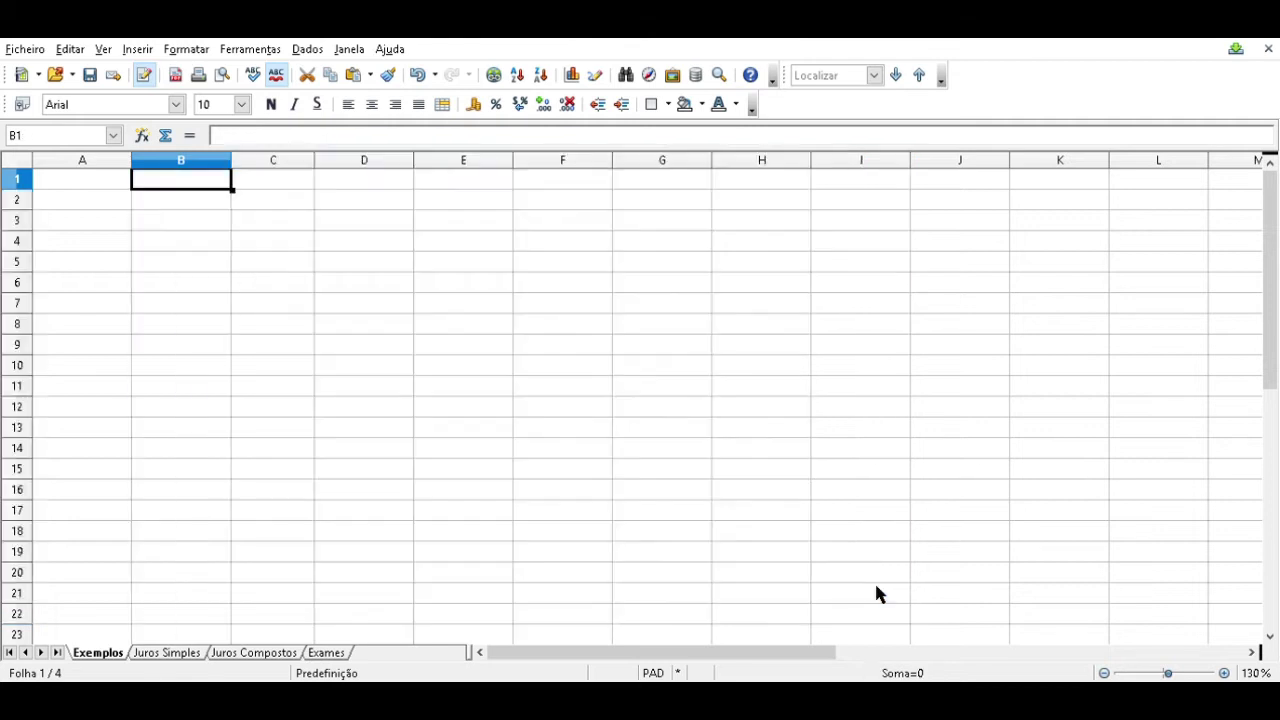
key(Down)
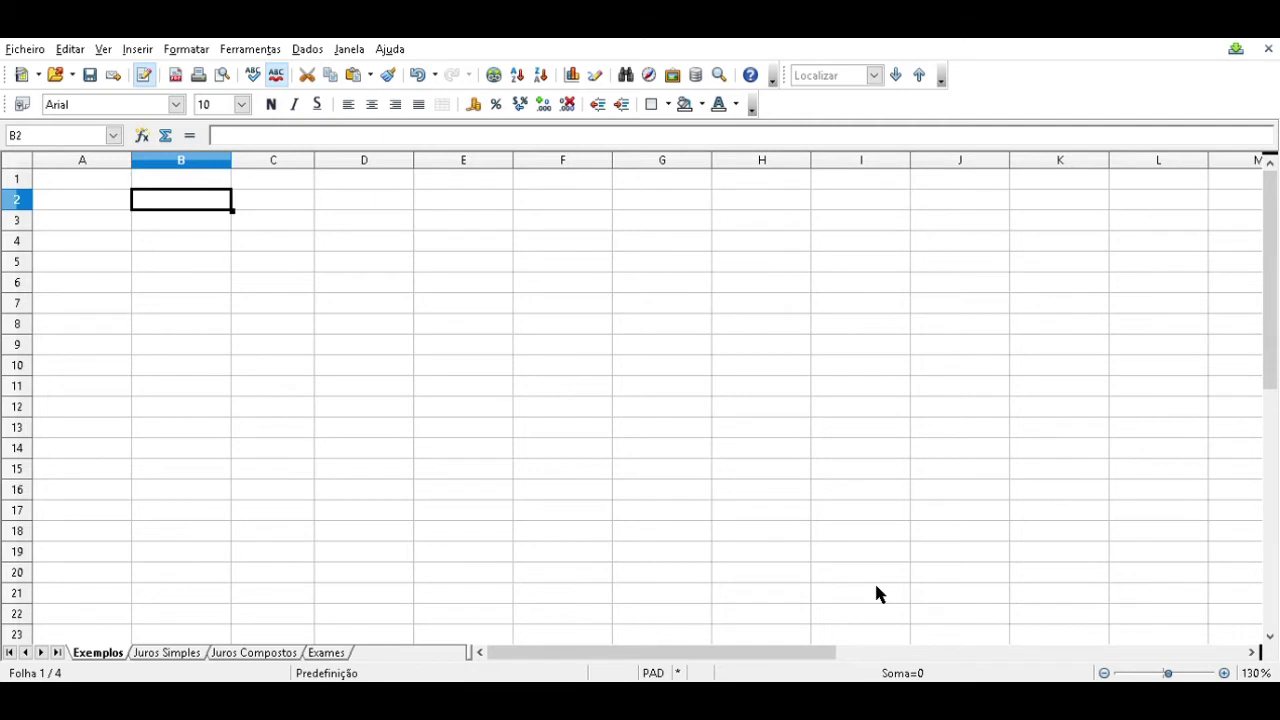
key(Down)
key(Up)
key(Down)
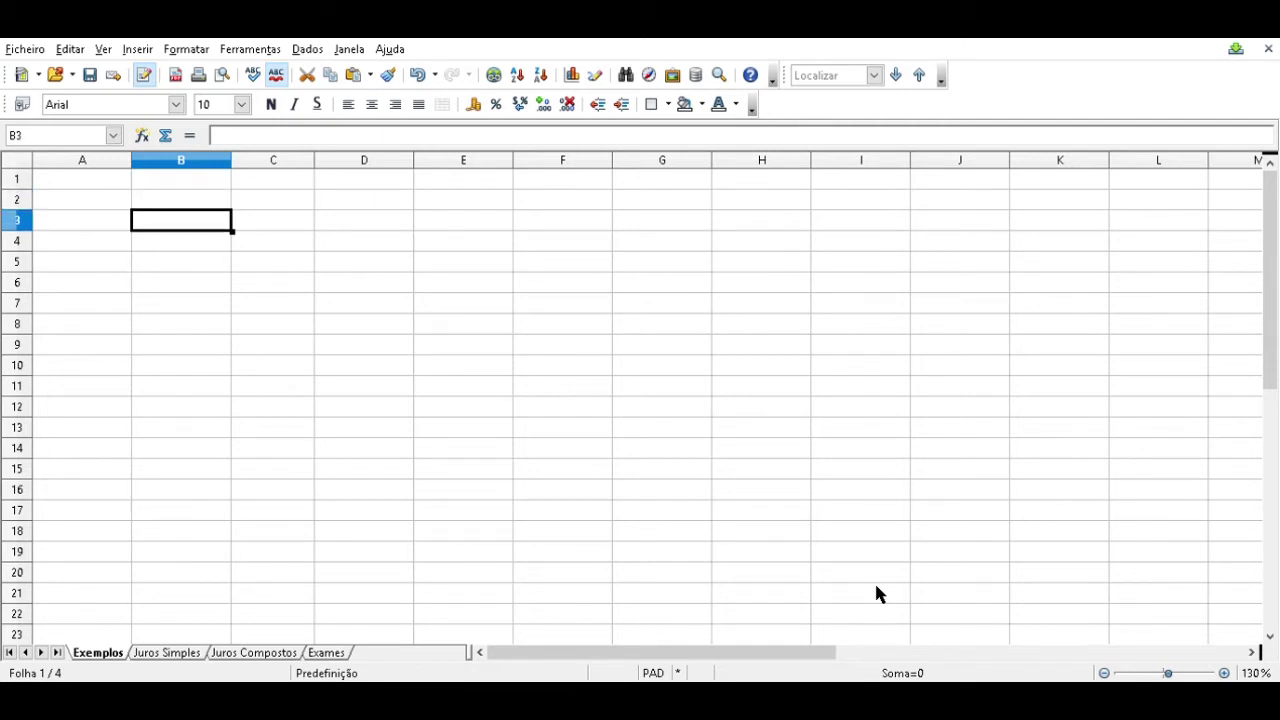
key(Up)
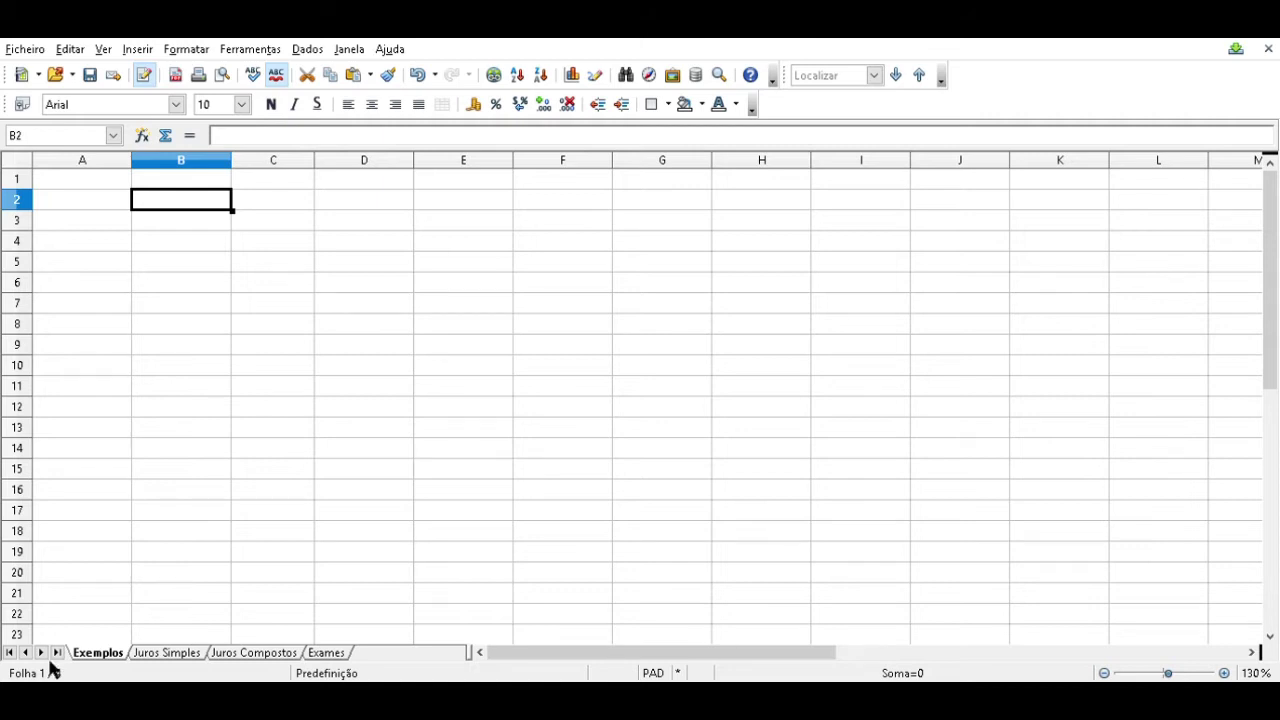
Step: Go to the Juros Simples sheet and move the handwritten notes picture to the right, freeing columns A to C
click(170, 653)
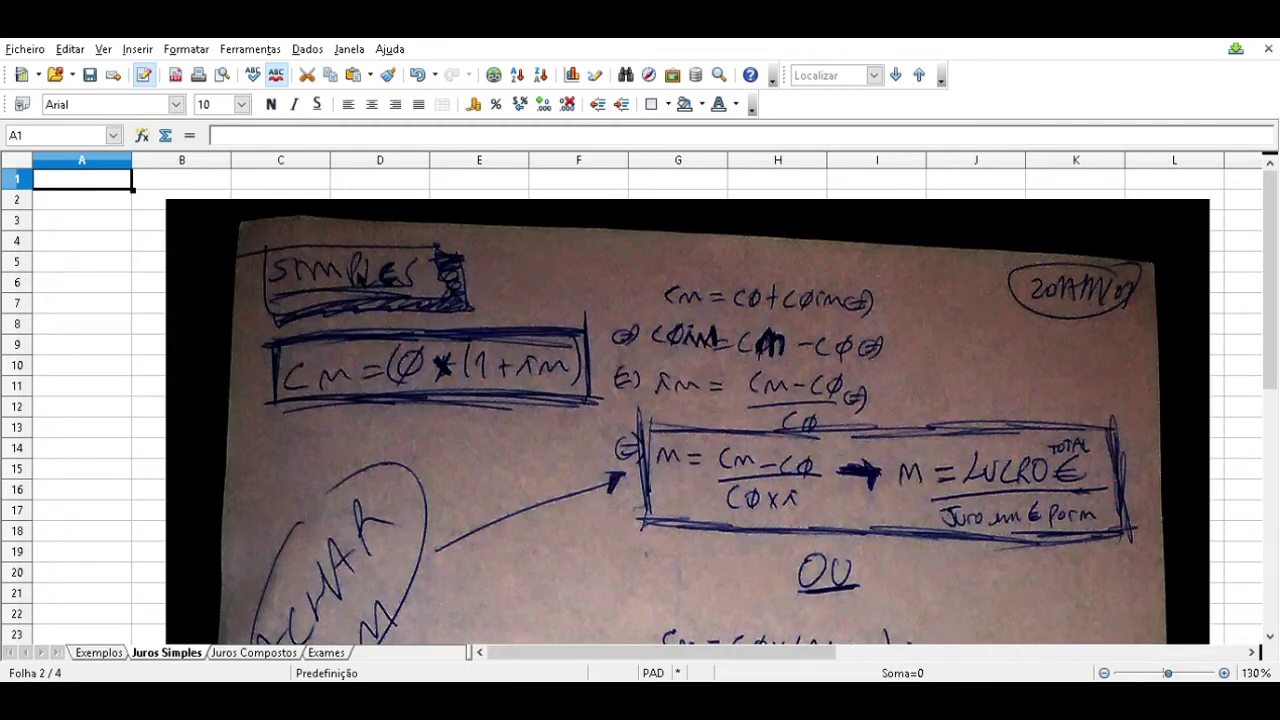
click(412, 282)
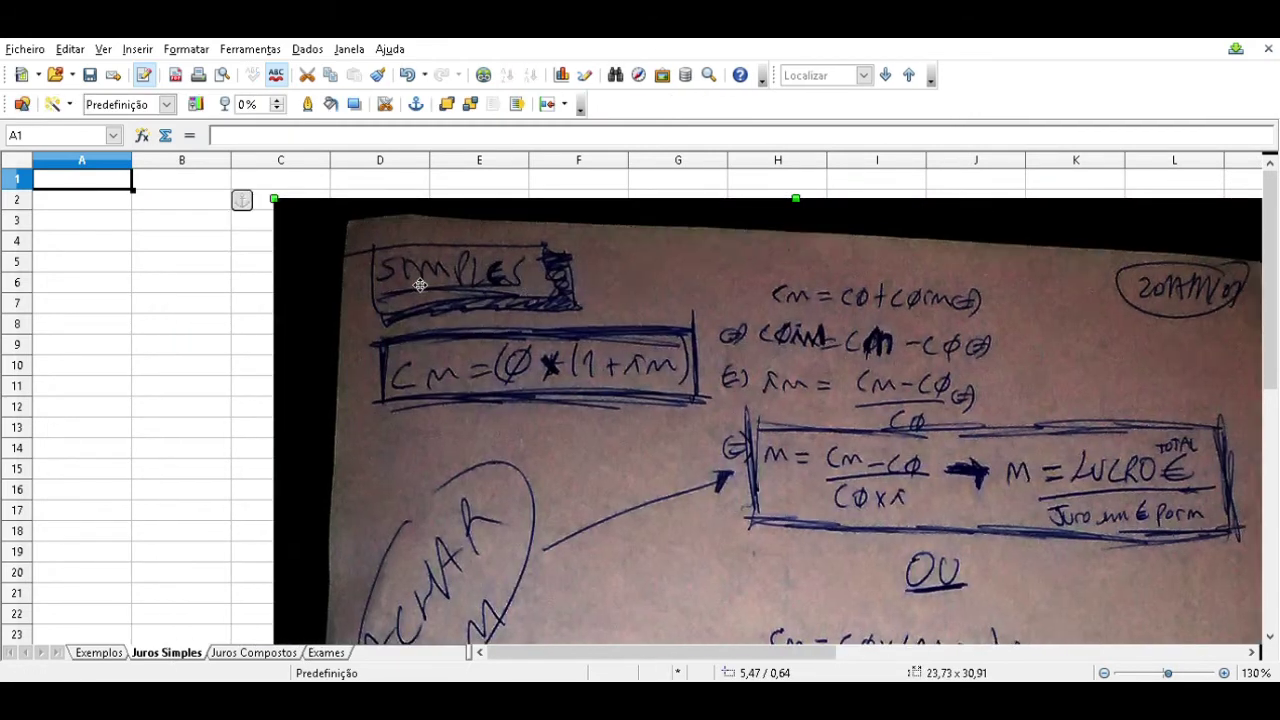
drag(420, 285, 491, 287)
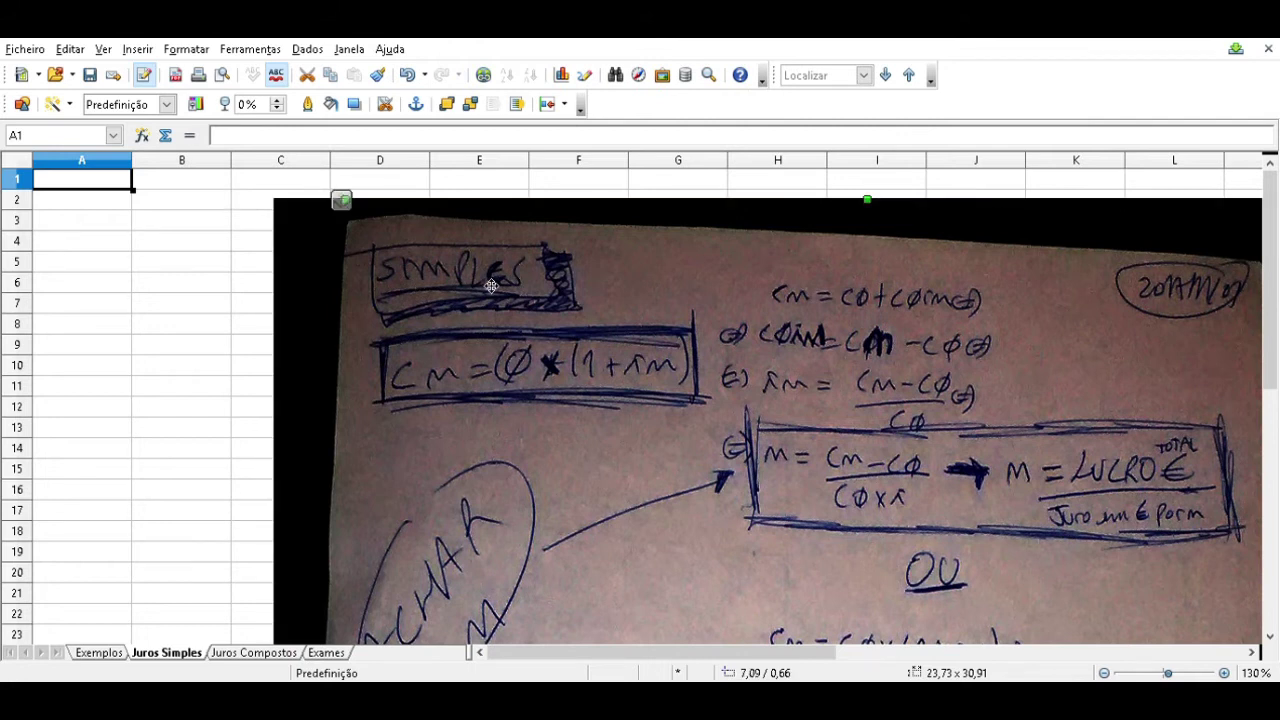
Step: Enter the label "Cn" in cell A2
click(62, 240)
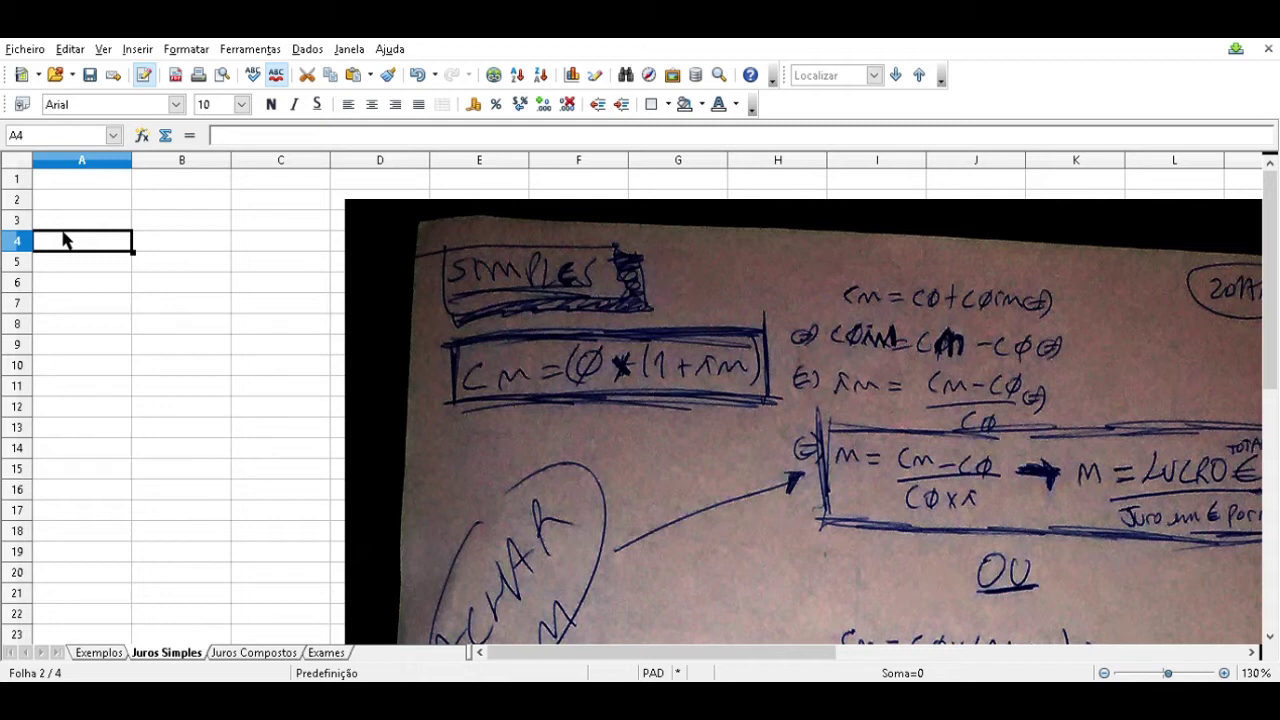
key(Up)
key(Up)
text(Cn)
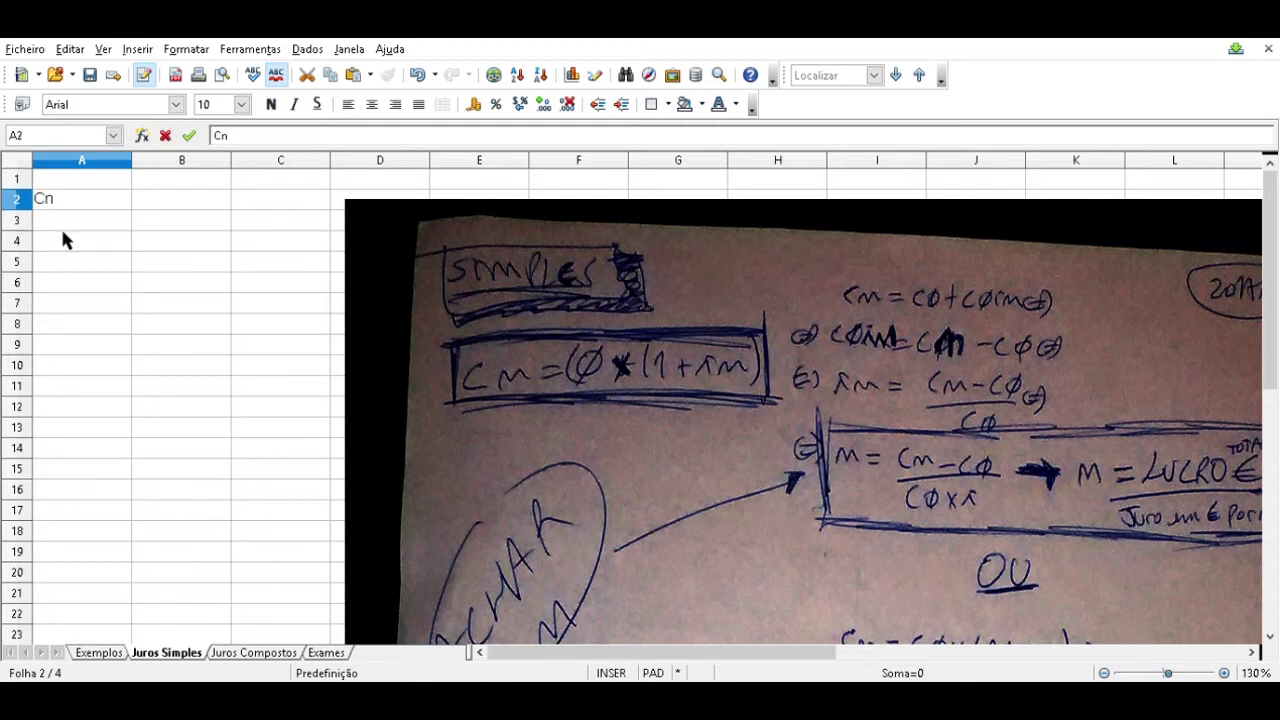
key(Tab)
Step: Enter the description "Capital após N períodos" in cell B2
text(Capi)
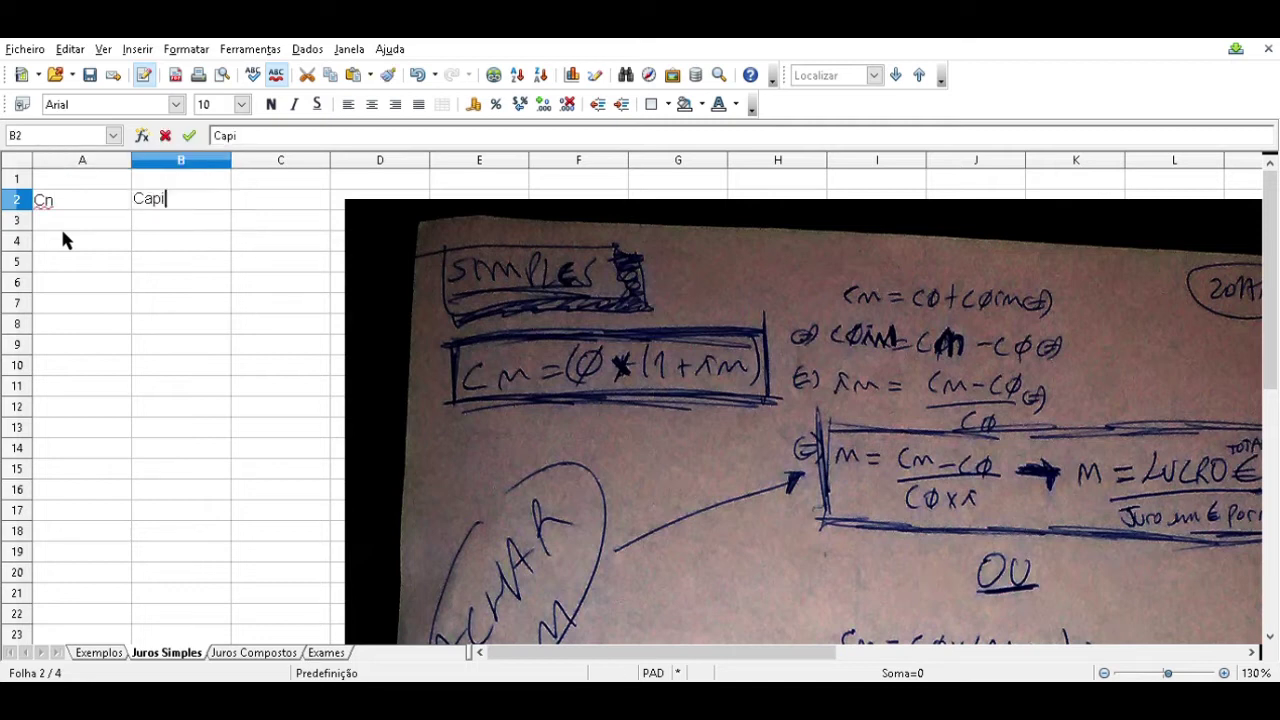
text(tal após N mes)
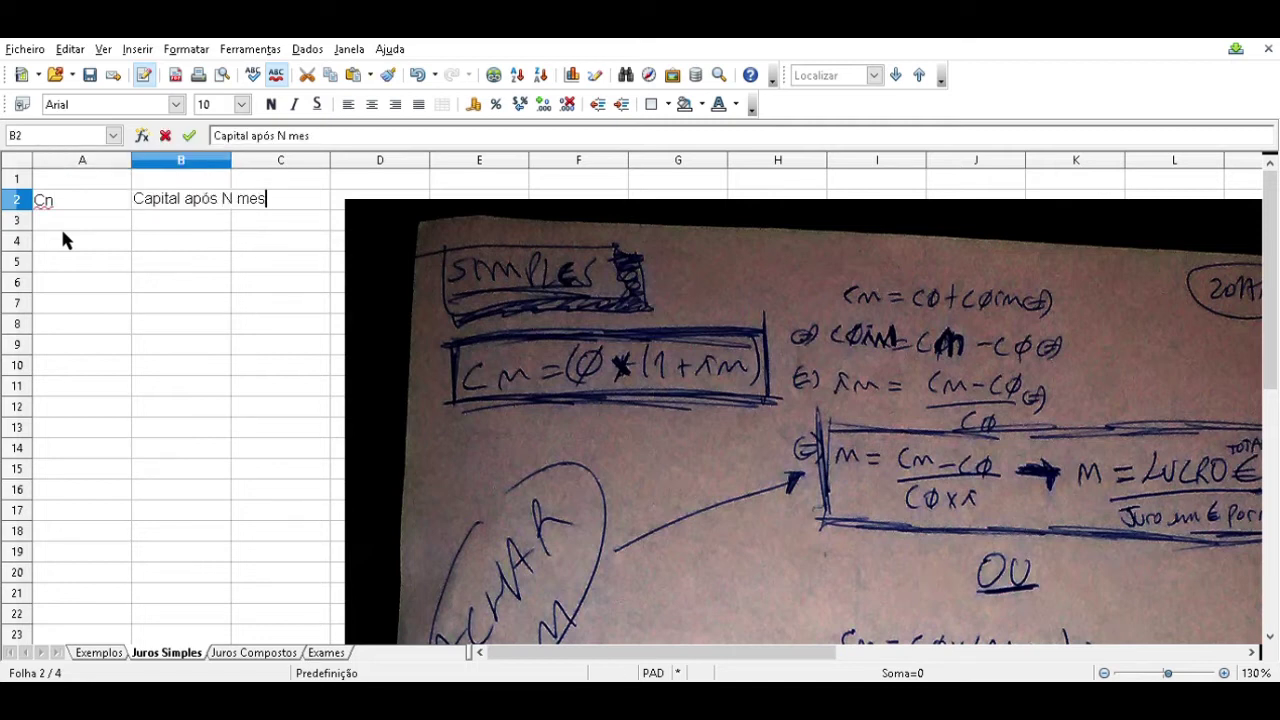
key(BackSpace)
key(BackSpace)
key(BackSpace)
text(perído)
key(BackSpace)
key(BackSpace)
text(odos)
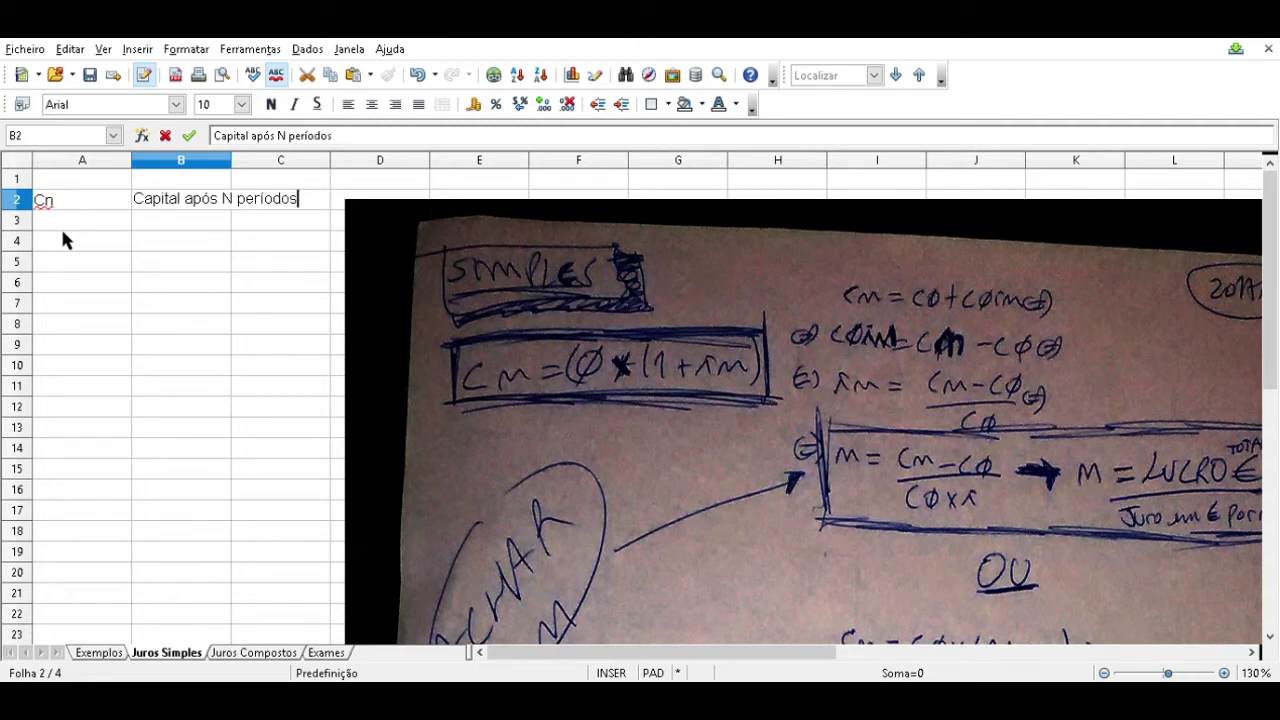
key(Return)
Step: Enter "C período 0 (capital inicial)" in cell A3
key(Left)
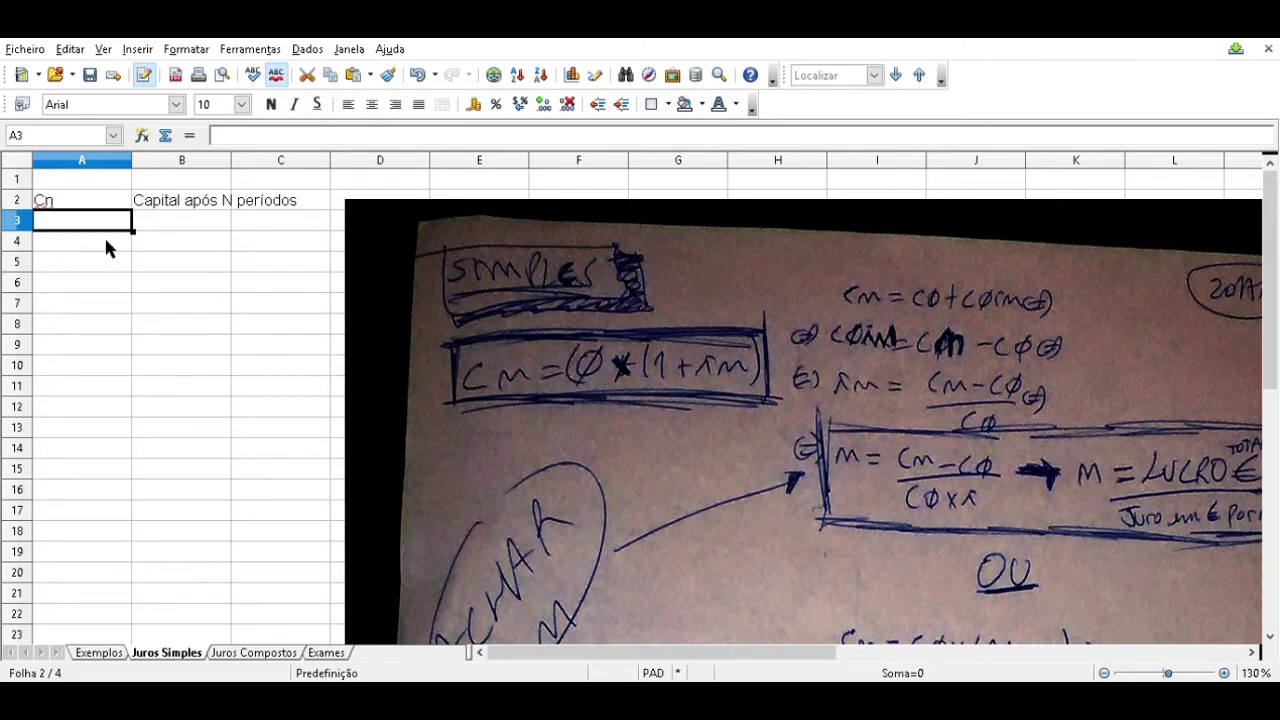
text(C)
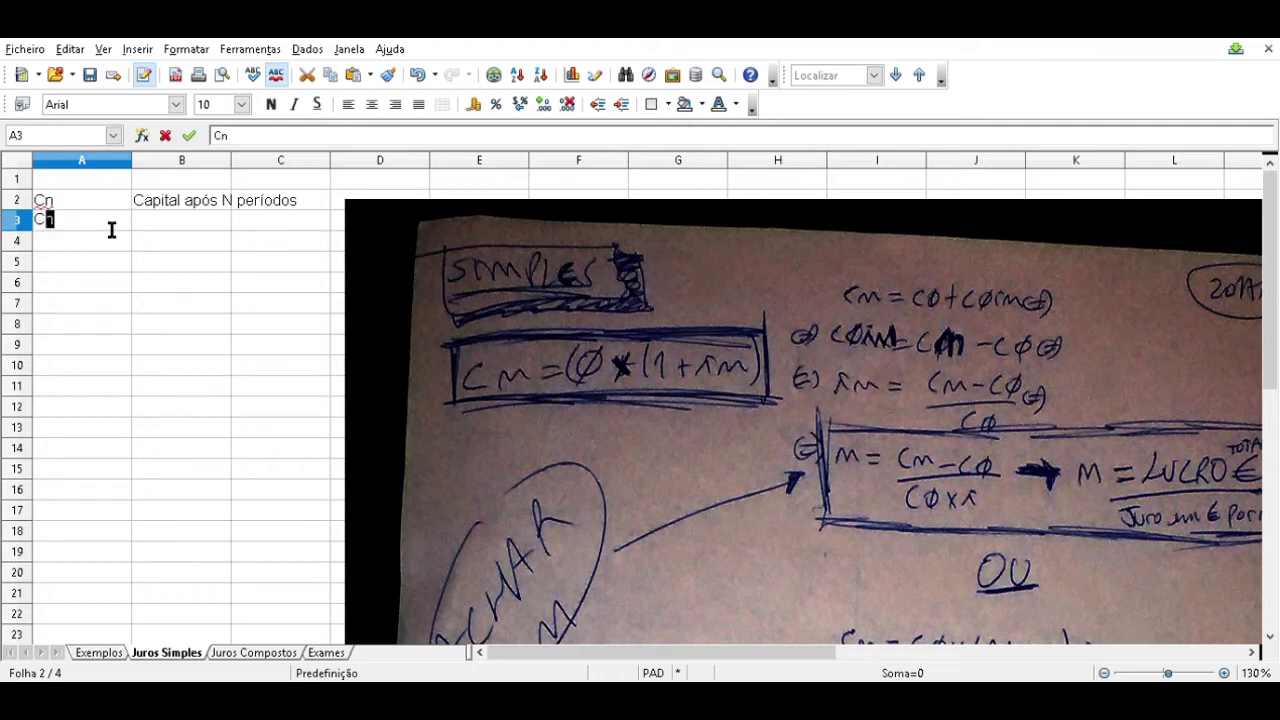
text( período 0)
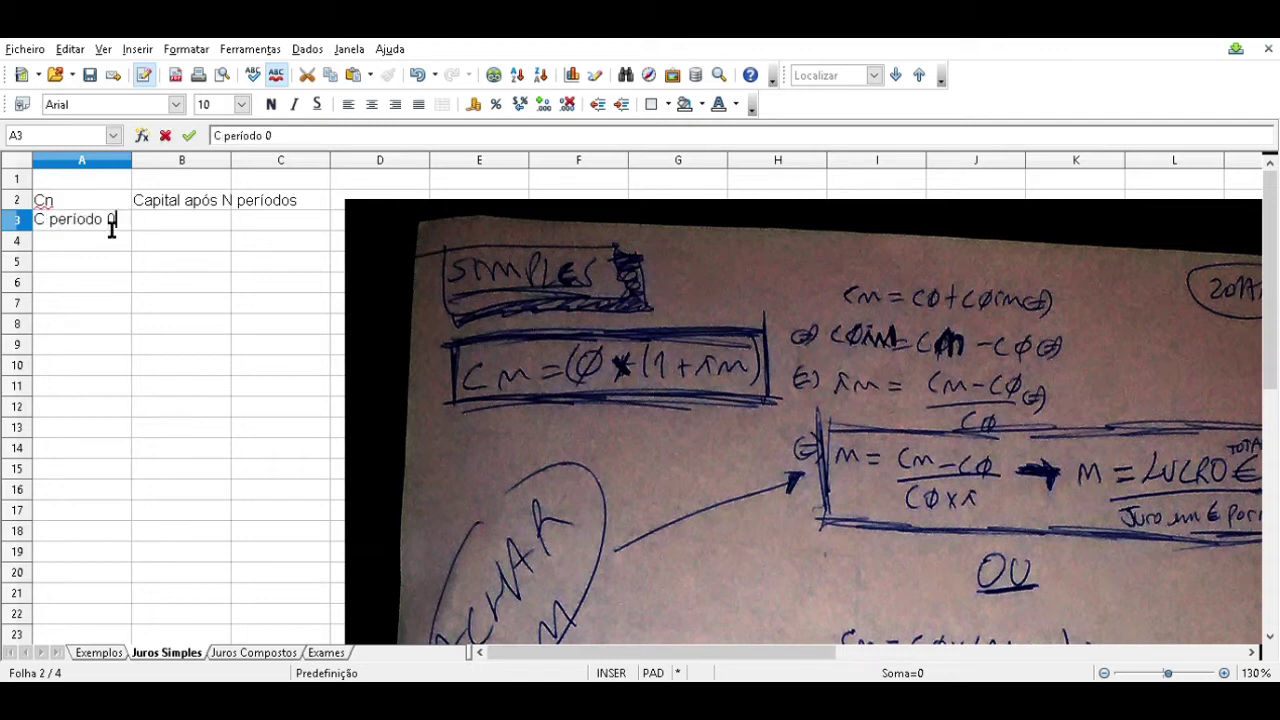
text( (capital inicial))
key(Return)
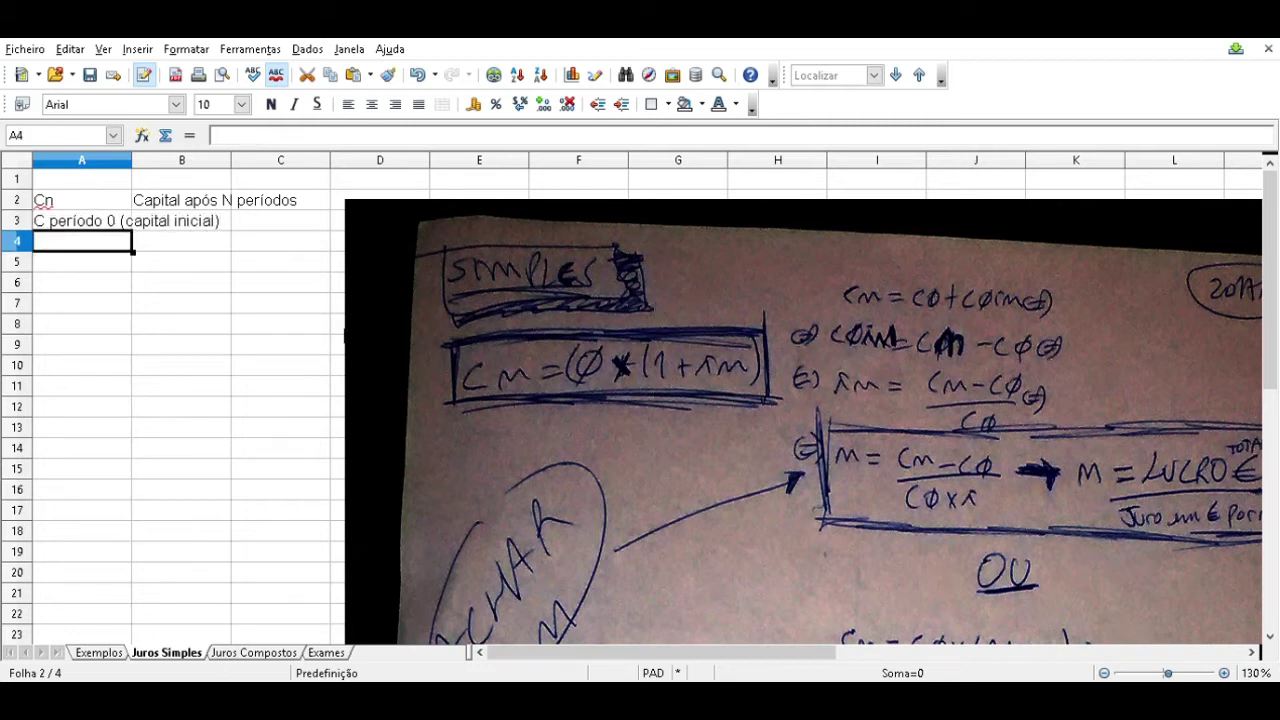
Step: Enter the growth factor expression "(1,00 + itaxa * períodosanos)" as text in cell A4
text((1)
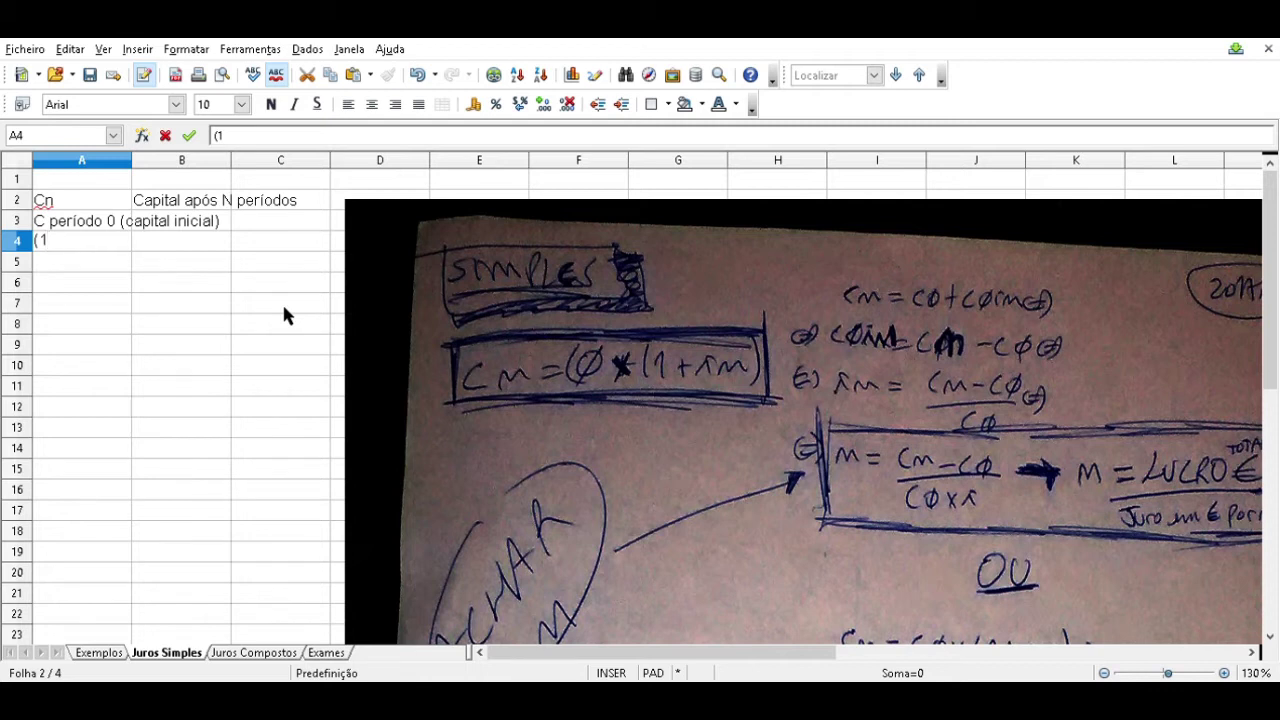
key(BackSpace)
text(0,01)
key(BackSpace)
key(BackSpace)
key(BackSpace)
key(BackSpace)
text(1,00)
key(BackSpace)
key(BackSpace)
key(BackSpace)
key(BackSpace)
text(0,01)
key(BackSpace)
key(BackSpace)
key(BackSpace)
key(BackSpace)
text(1,00)
key(BackSpace)
key(BackSpace)
key(BackSpace)
key(BackSpace)
text(1,00)
text(+ itaxa)
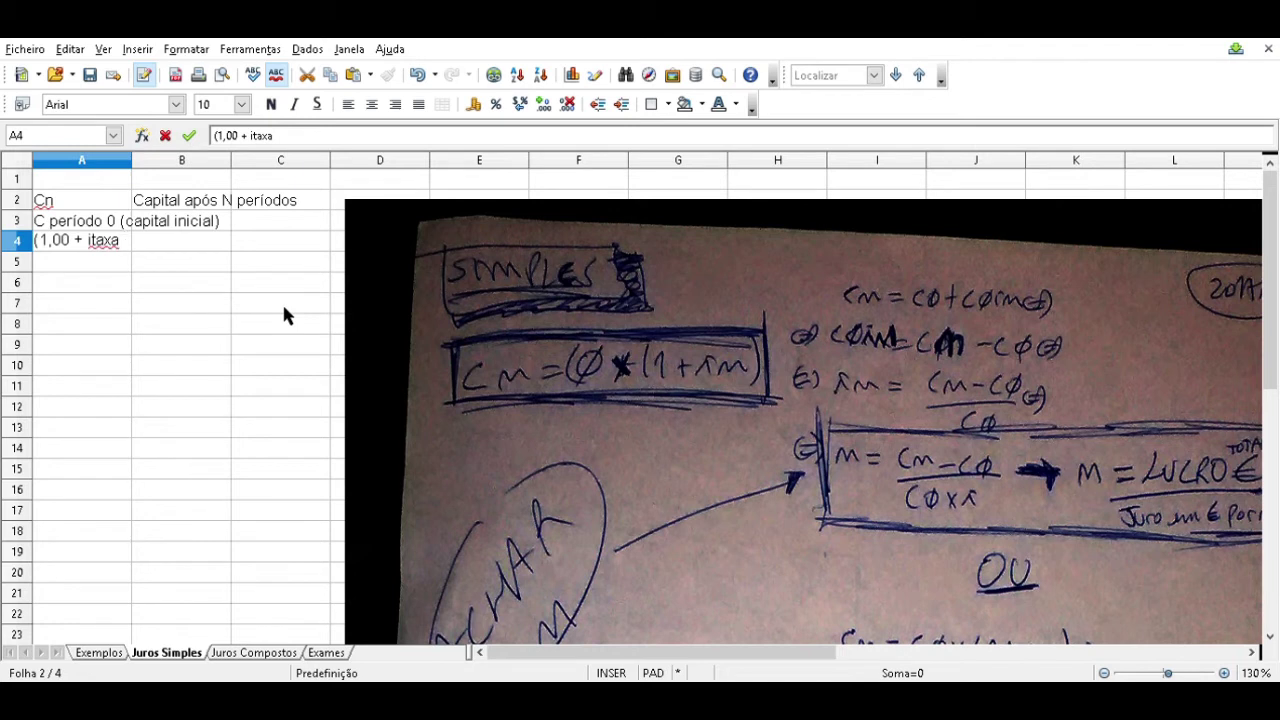
text( *)
key(BackSpace)
key(BackSpace)
text(* períodosanos))
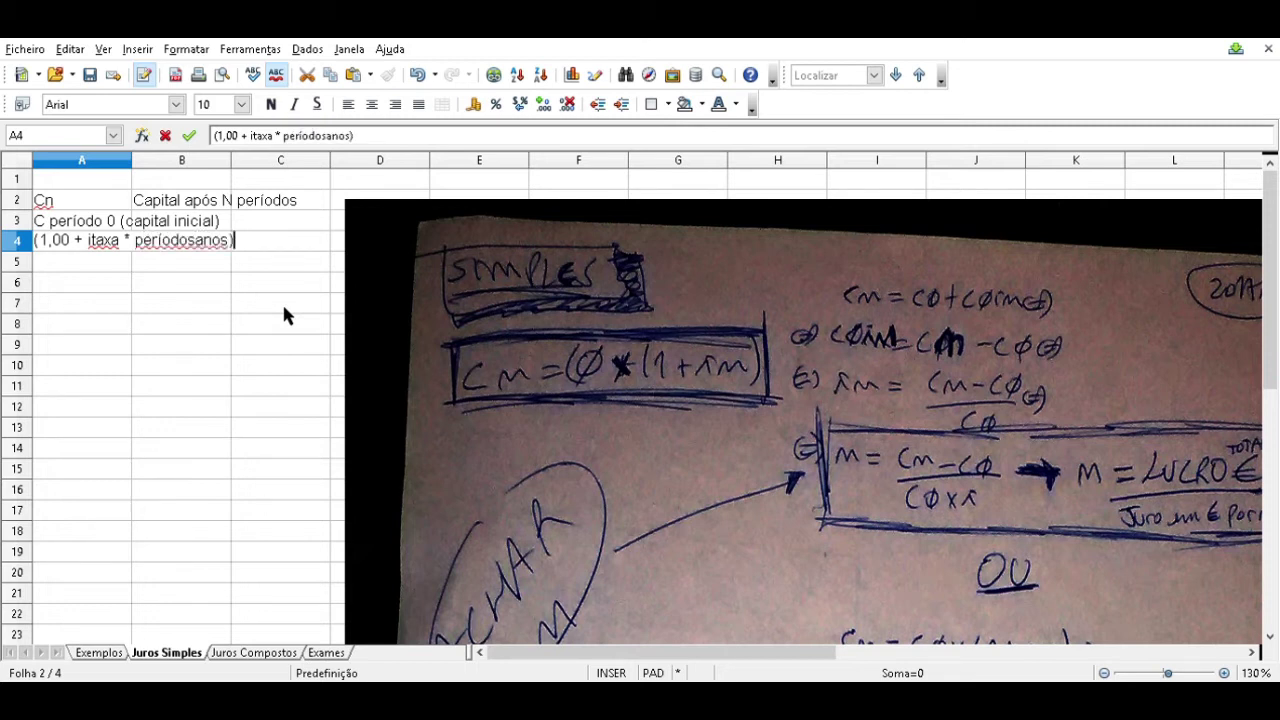
key(Return)
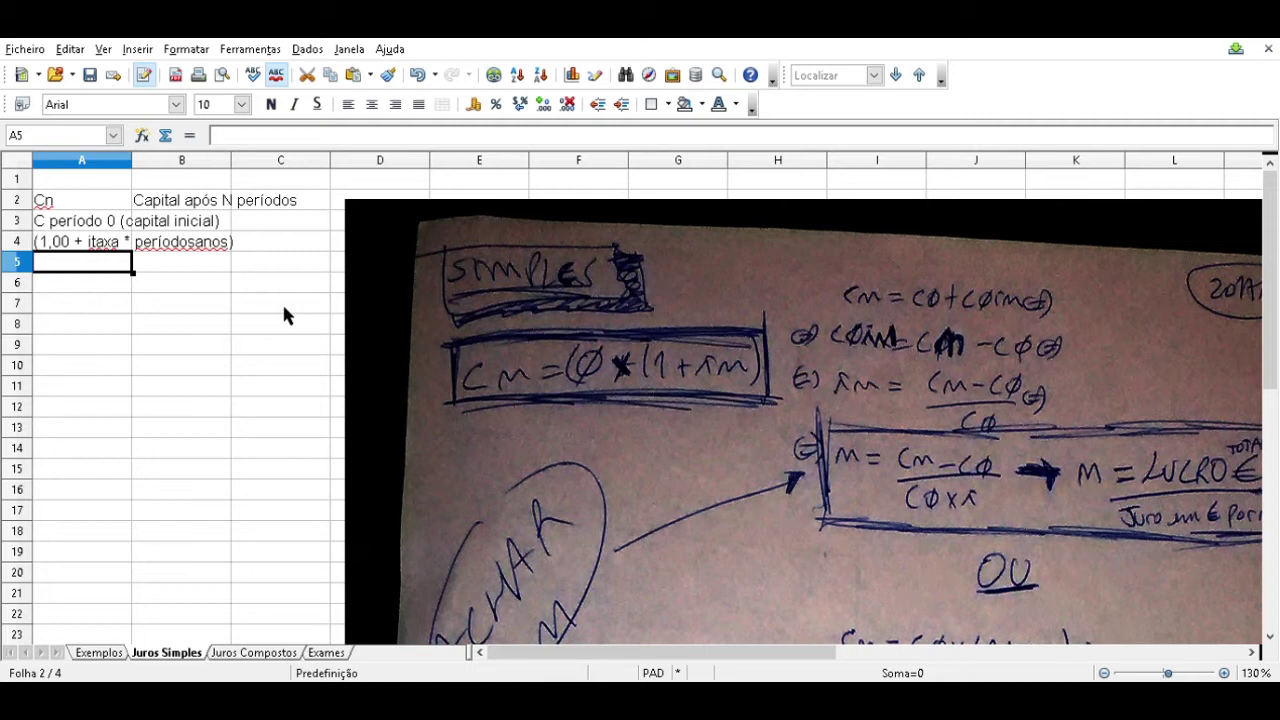
Step: Write the simple interest formula "cn=c0*(1+in)" as text in cell A5
text(cn=)
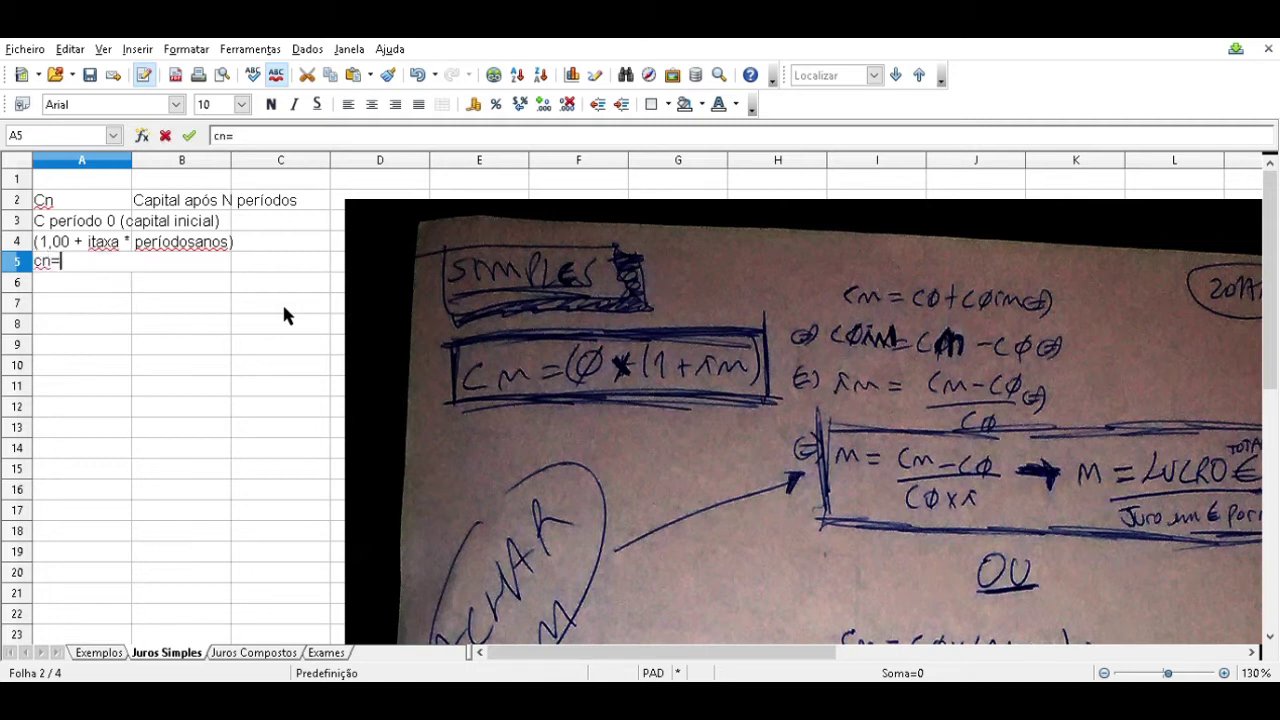
text(c0*(1+in))
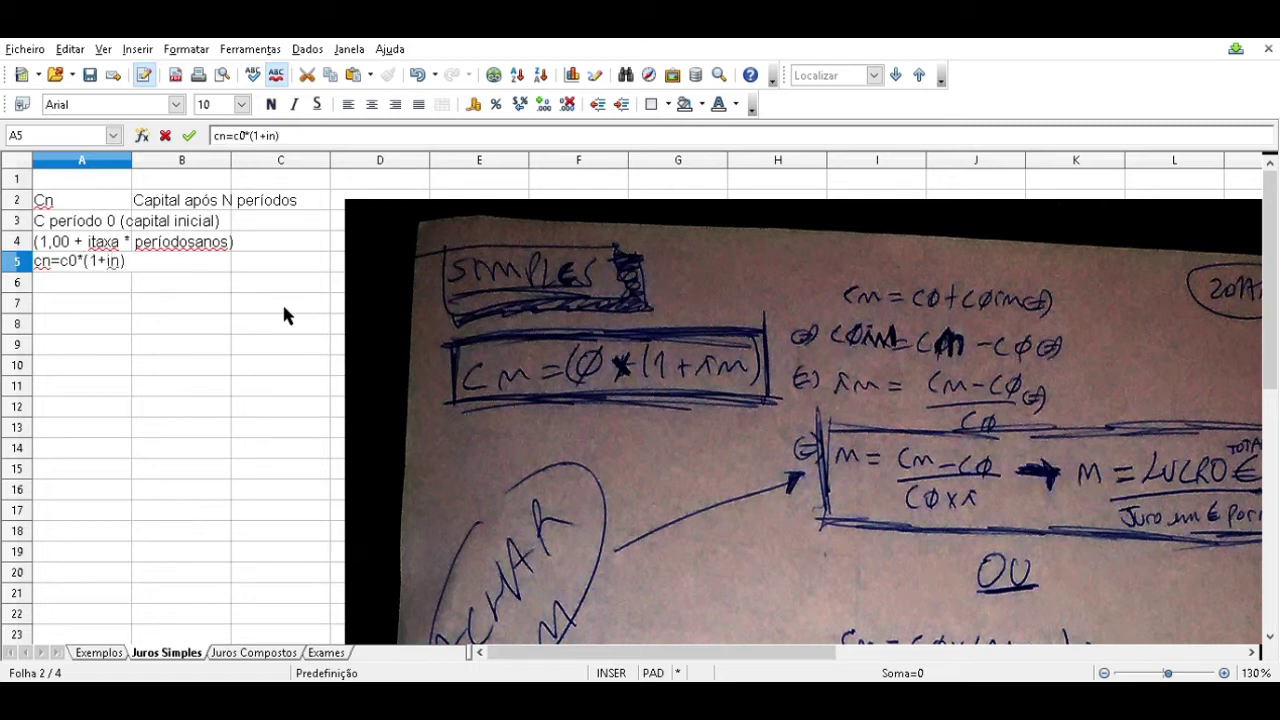
key(Return)
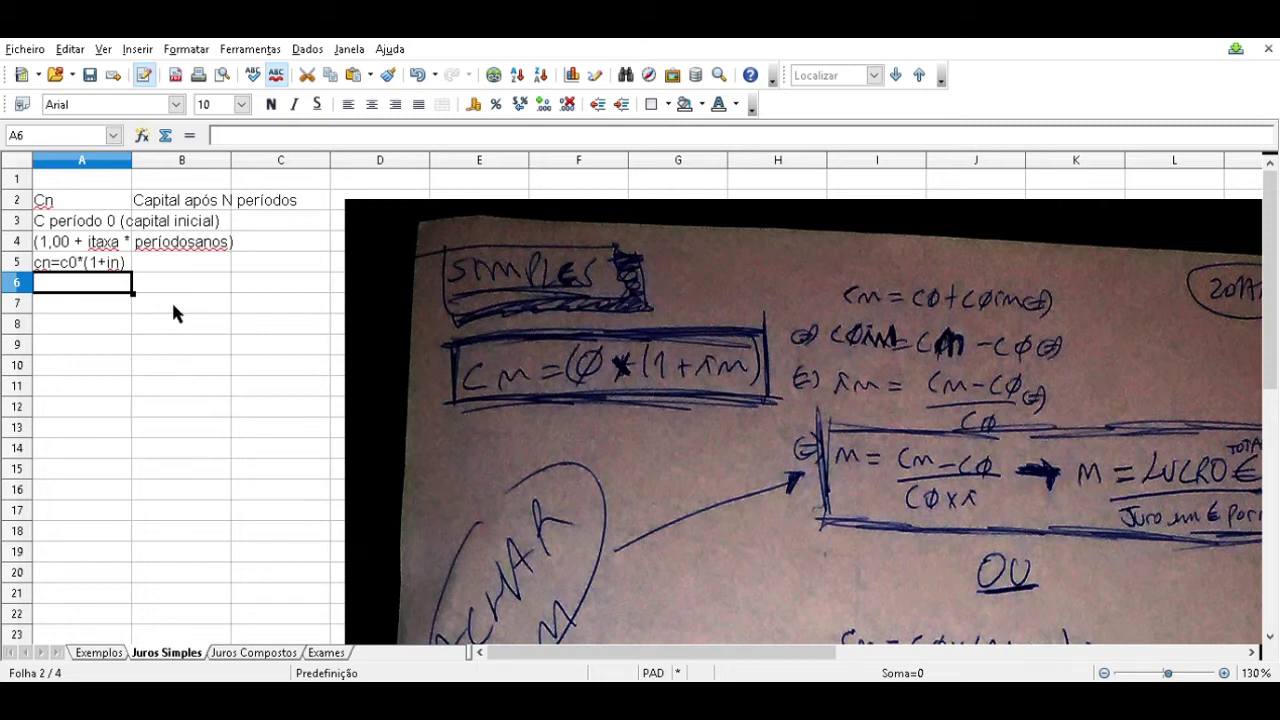
Step: Enter the interest rate 0,04 in cell A7
click(111, 300)
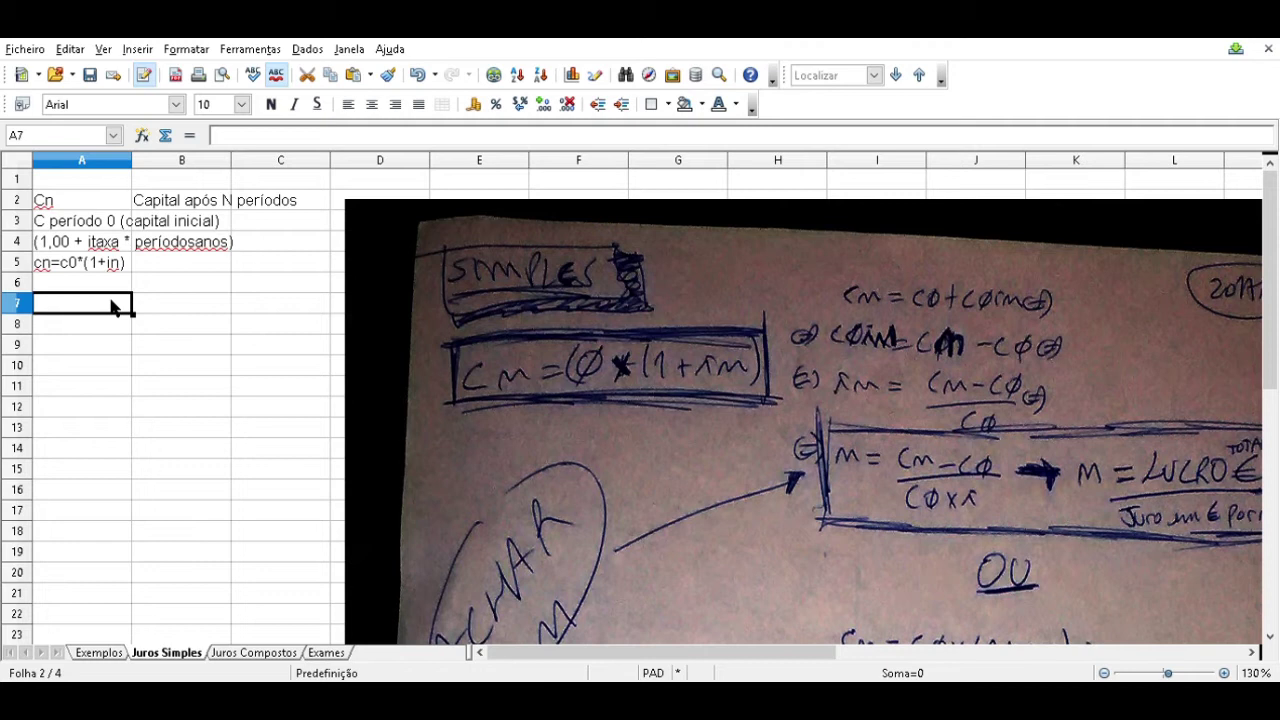
text(0,04)
key(Return)
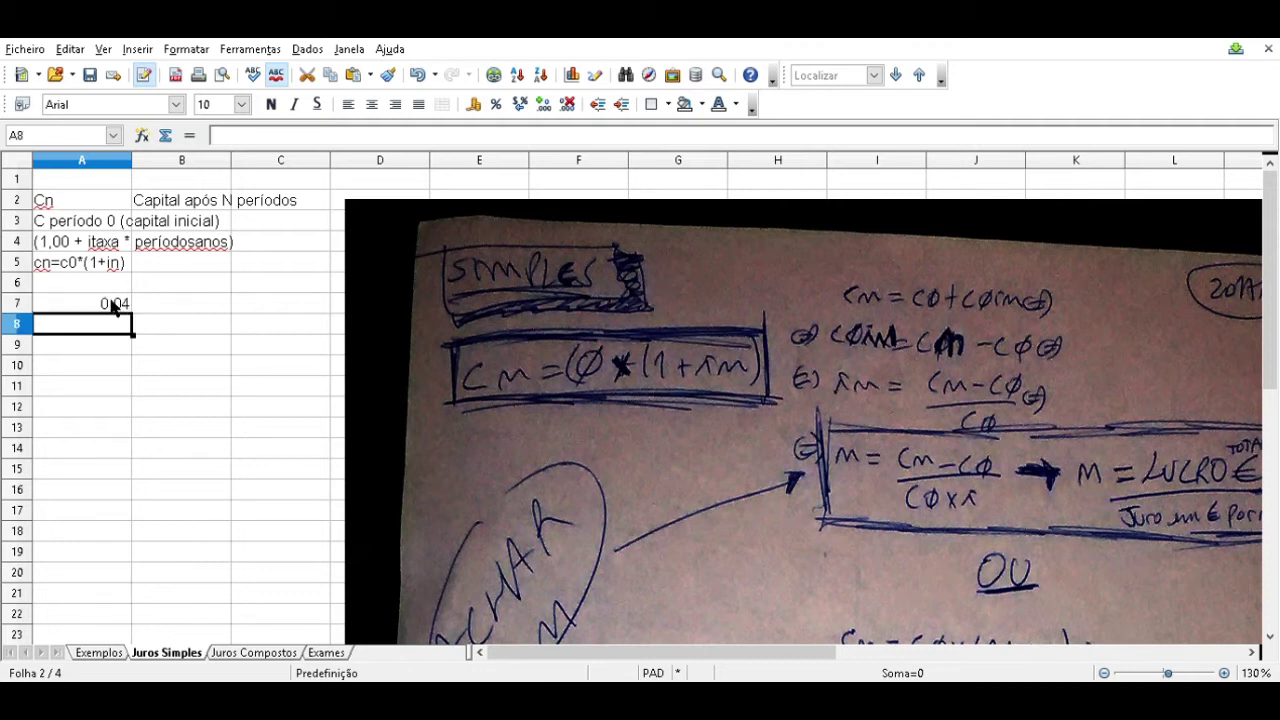
Step: Calculate the growth factor in cell B7 with the formula =1,00+0,04
click(113, 307)
key(Right)
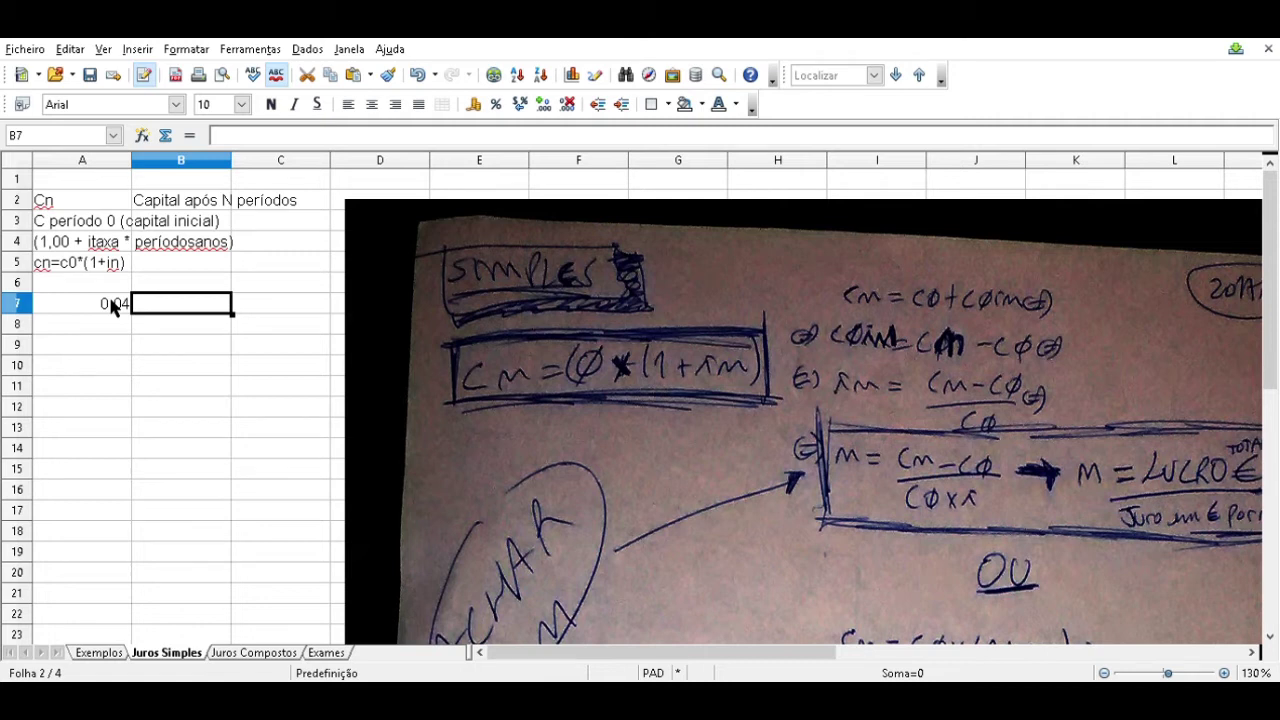
key(Up)
key(Left)
key(Down)
key(Right)
text(=1)
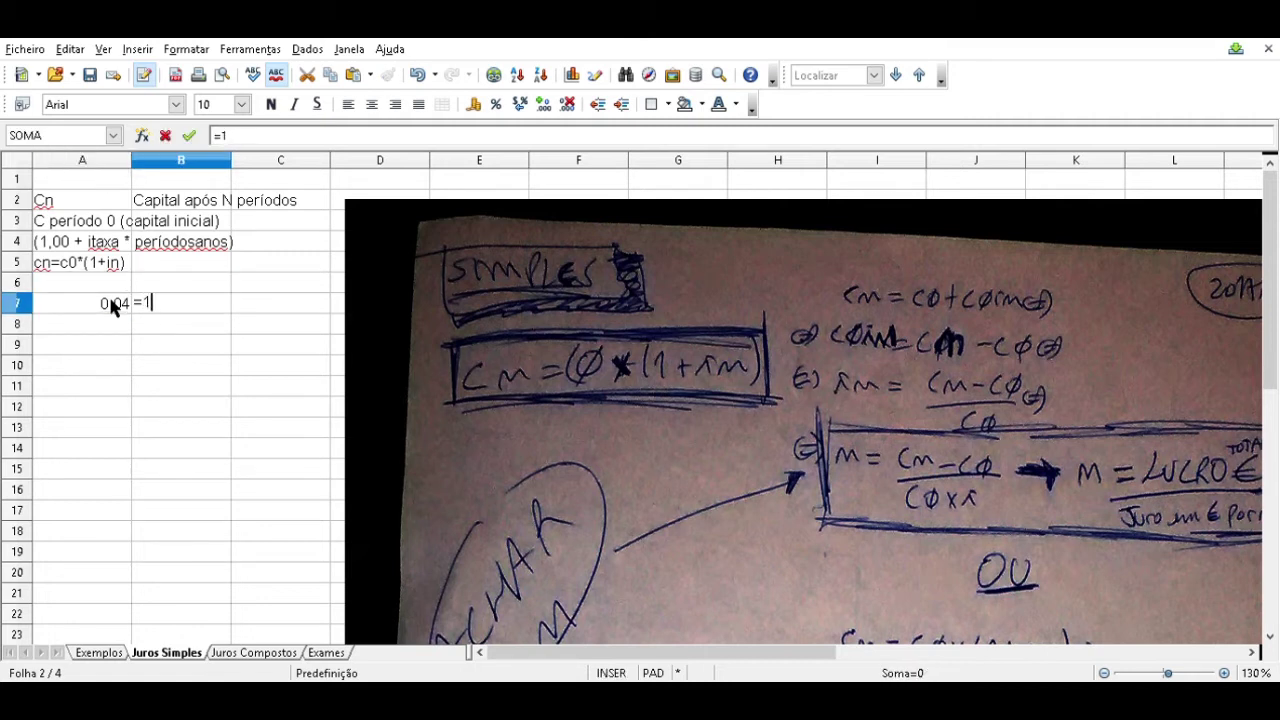
text(,00+0,04)
key(Return)
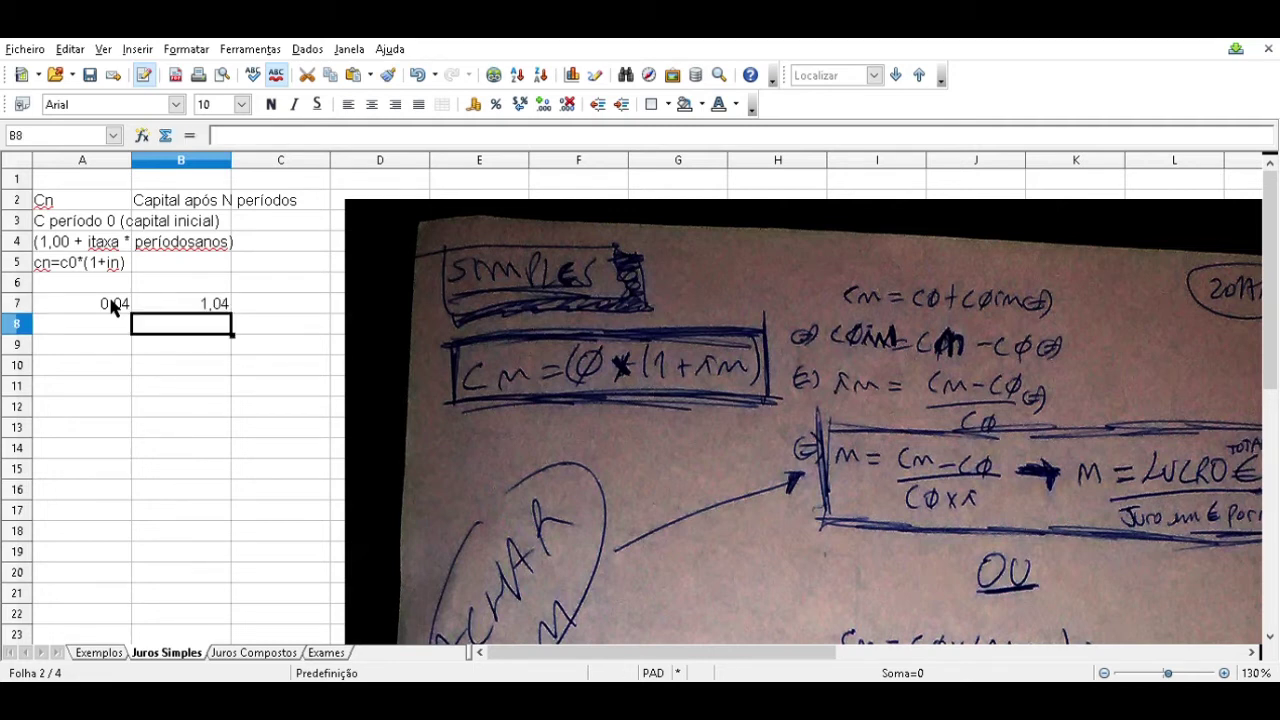
Step: Calculate the accumulated capital in cell B8 with the formula =100*B7
key(Up)
key(Right)
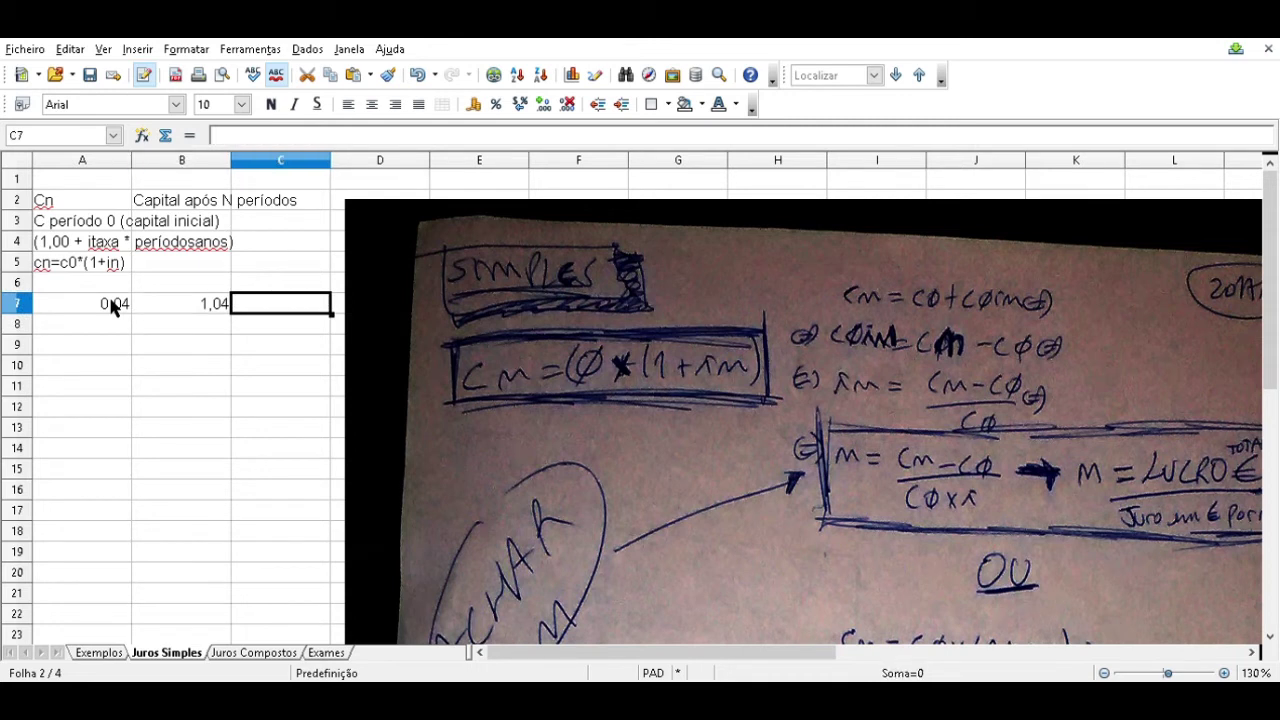
key(Left)
key(Down)
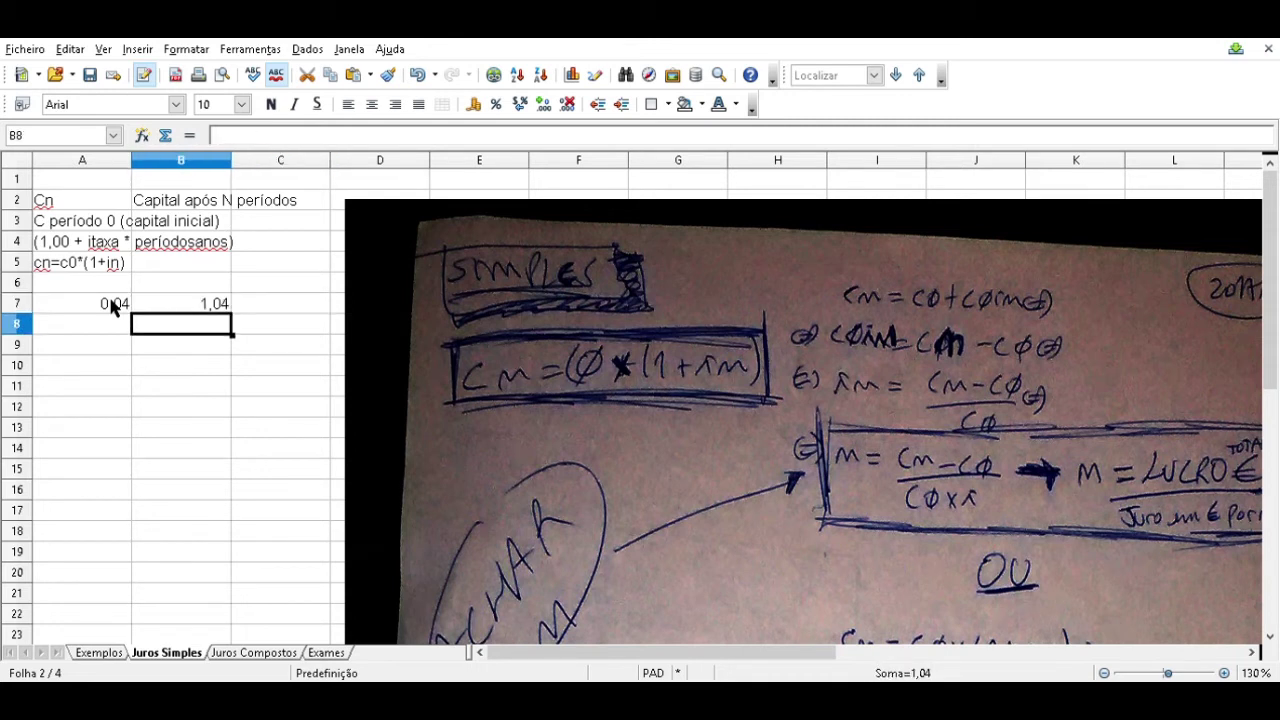
text(10)
key(BackSpace)
key(BackSpace)
text(=)
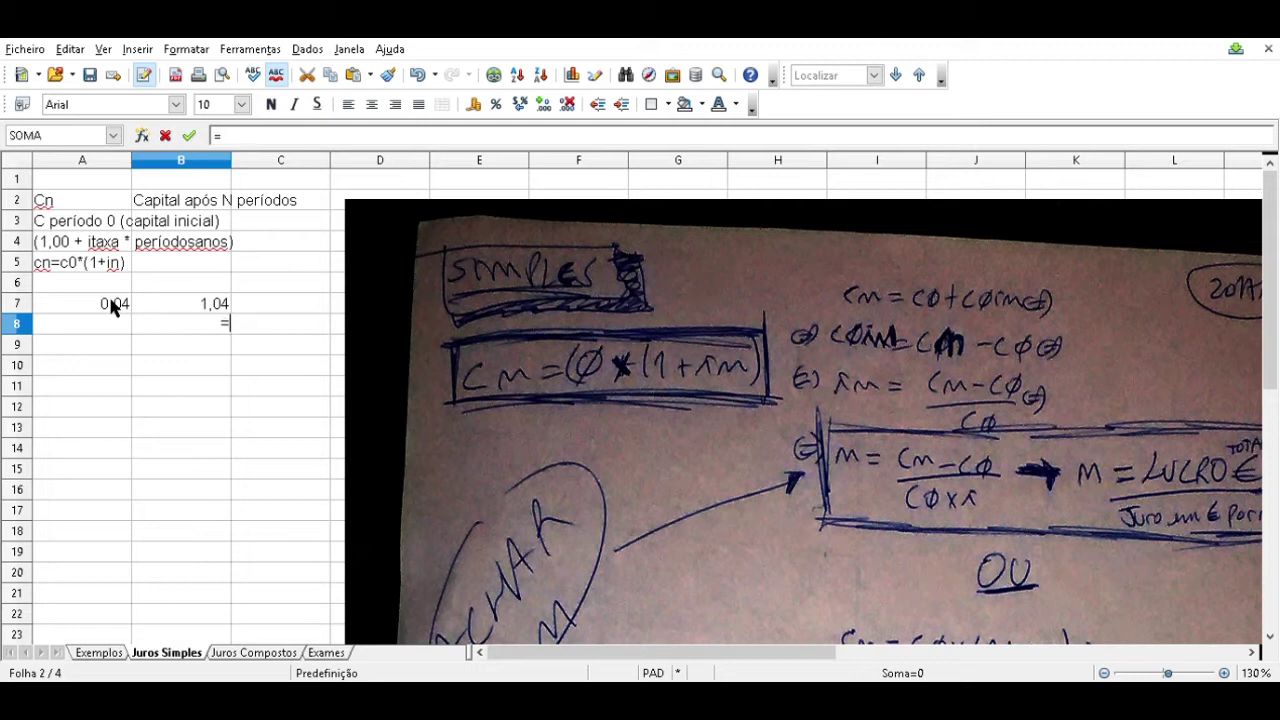
text(100*)
key(Up)
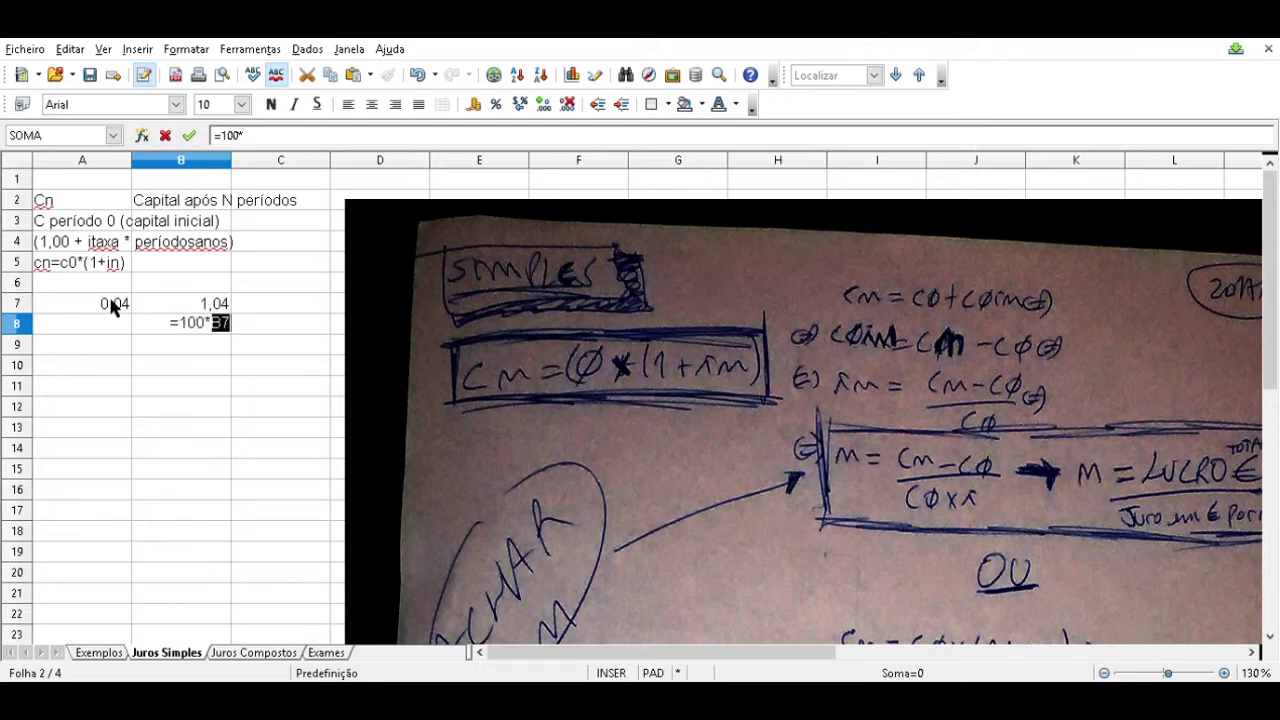
key(Return)
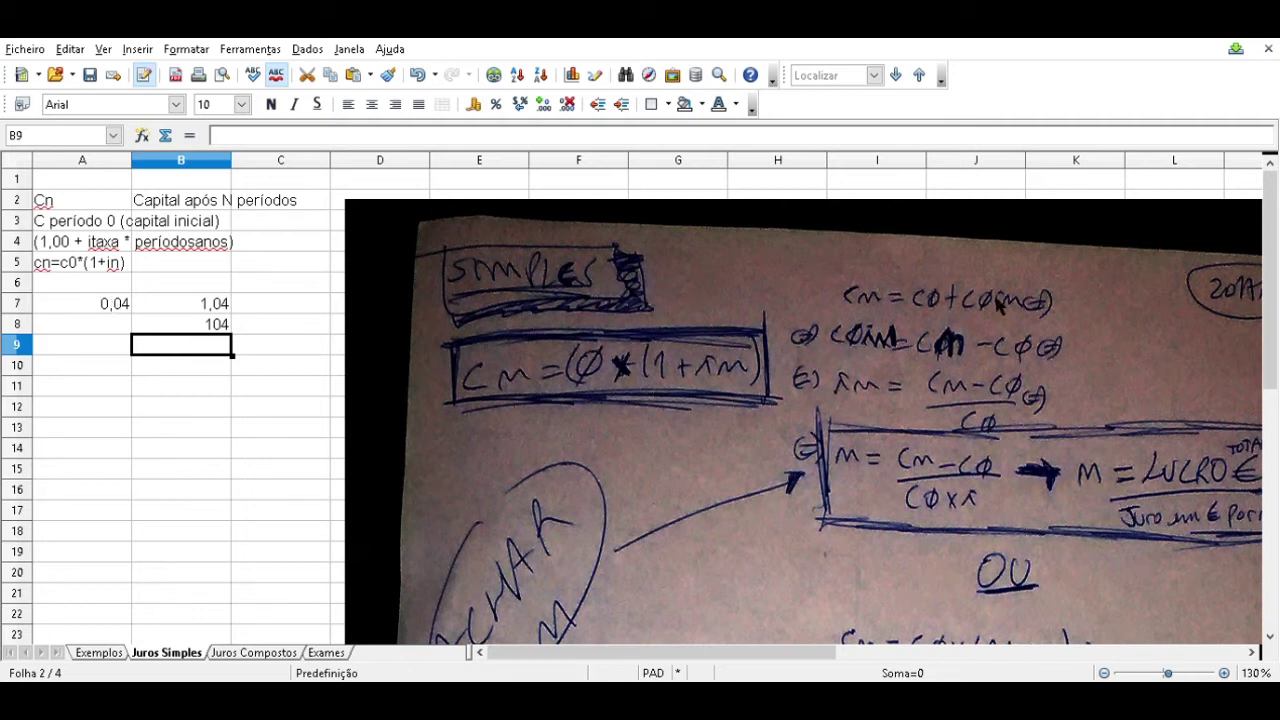
Step: Enter the label "c0" in cell A11 and the initial capital 100 in cell A12
click(80, 425)
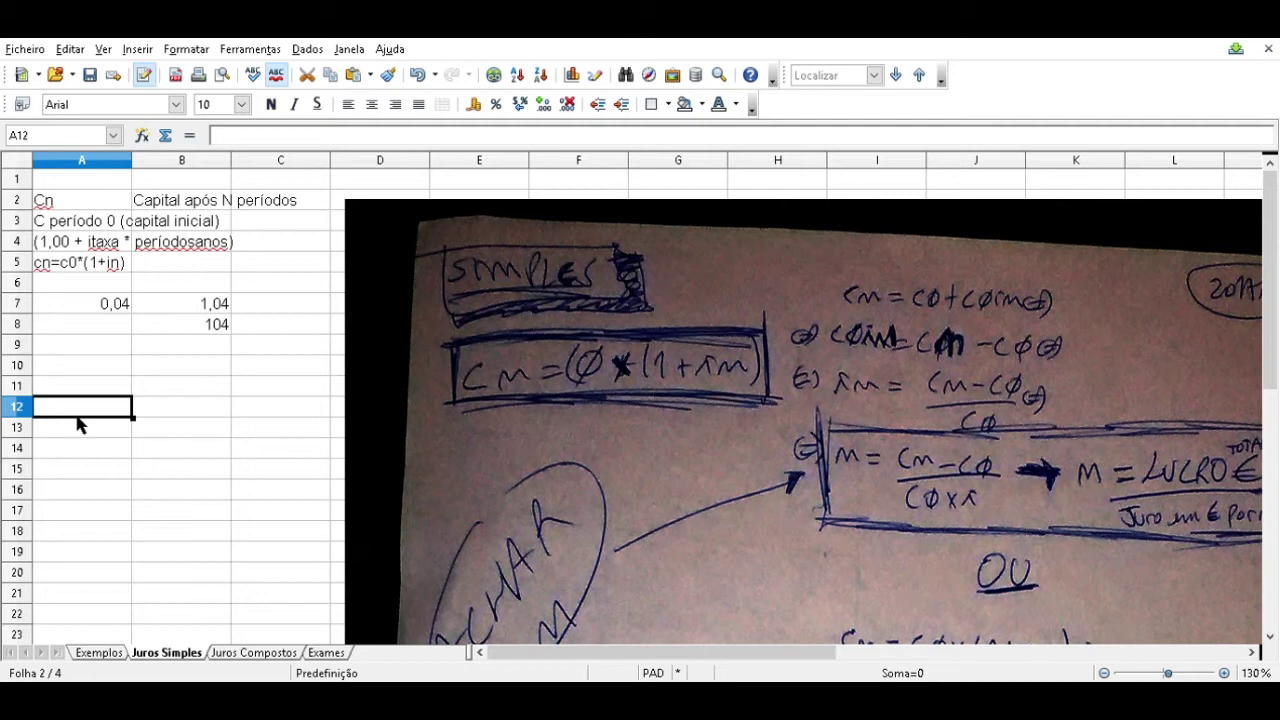
text(100)
key(BackSpace)
key(BackSpace)
key(BackSpace)
key(Up)
text(c0)
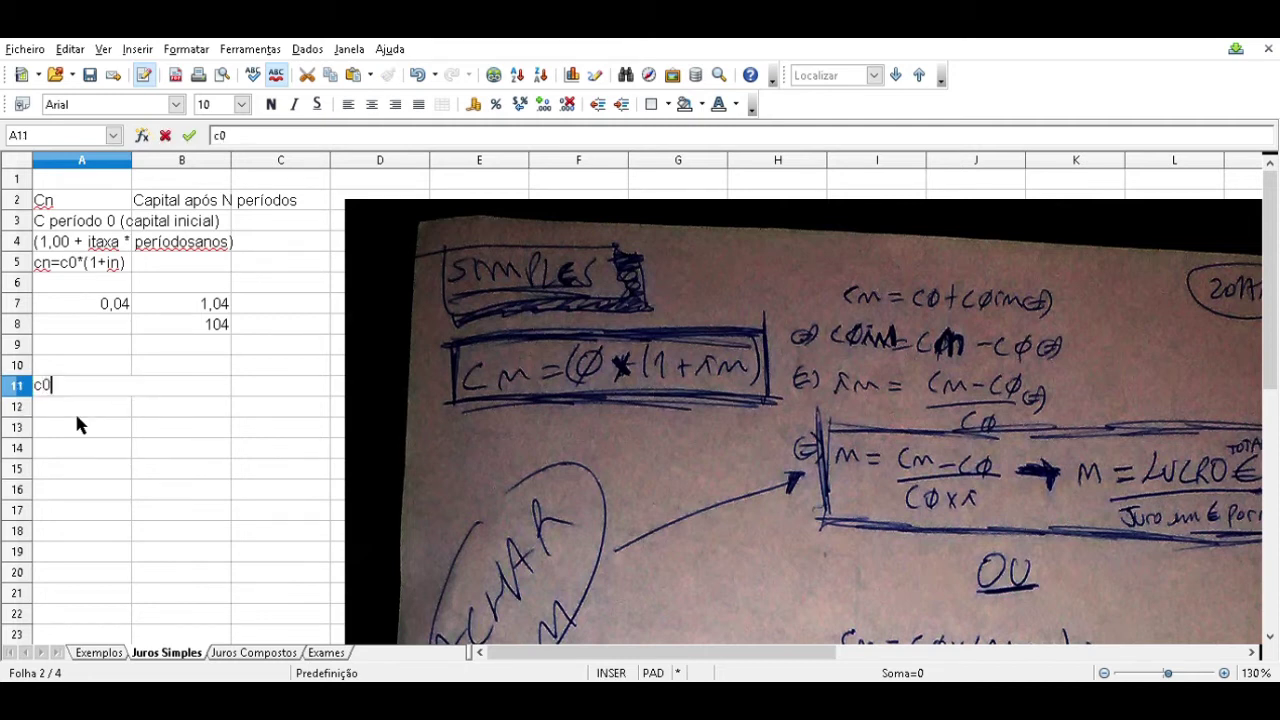
key(Return)
text(100)
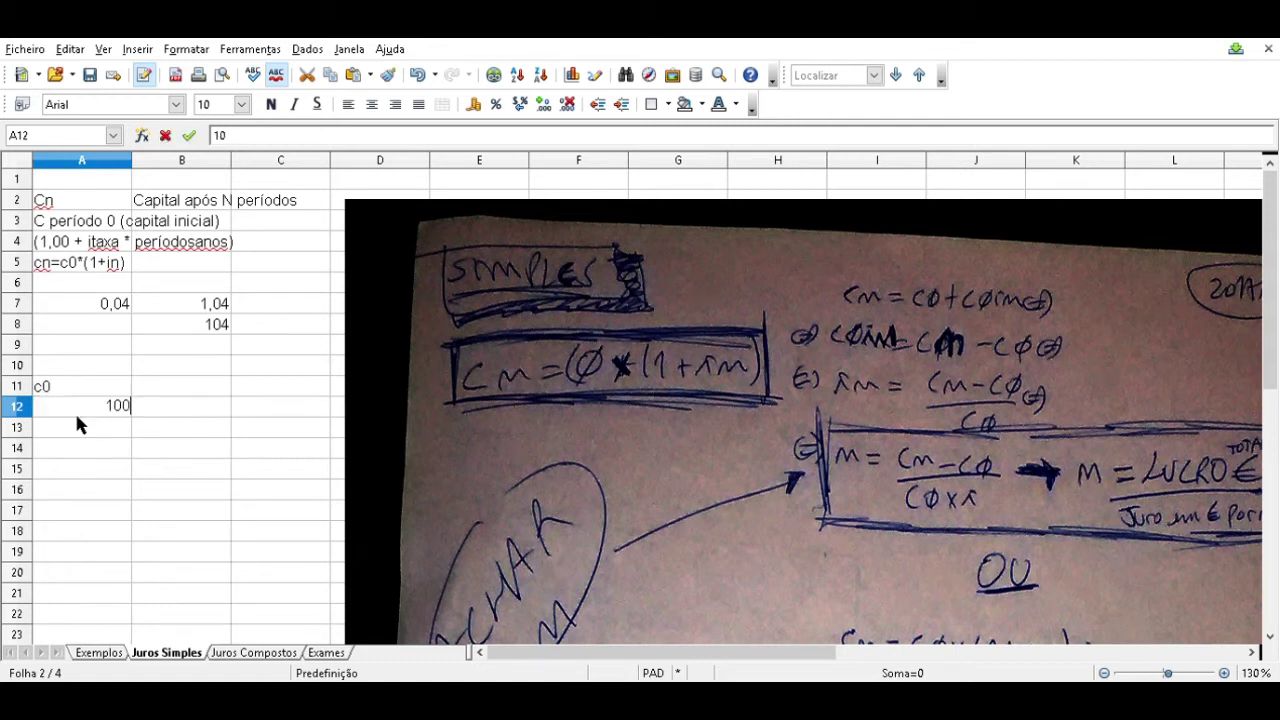
key(Insert)
Step: Enter the interest expression "c0*i*n" as a text label in cell B11
key(Up)
key(Right)
key(Insert)
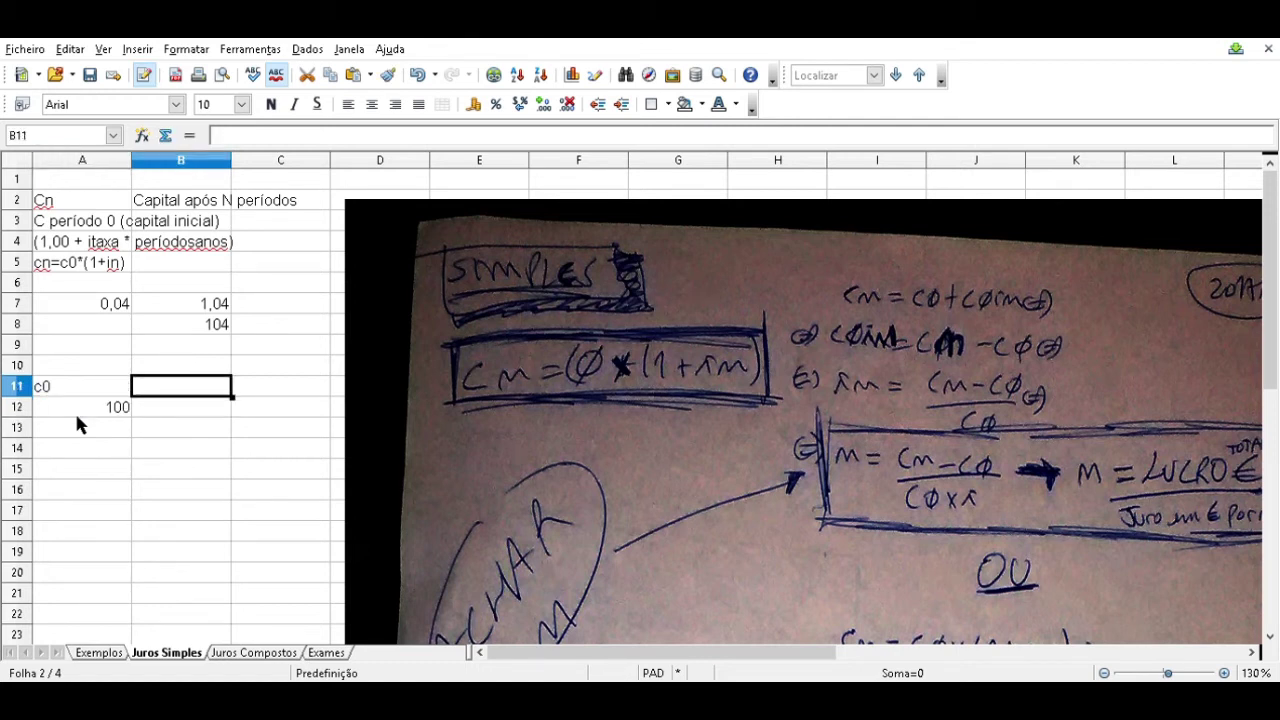
text(c0)
key(Insert)
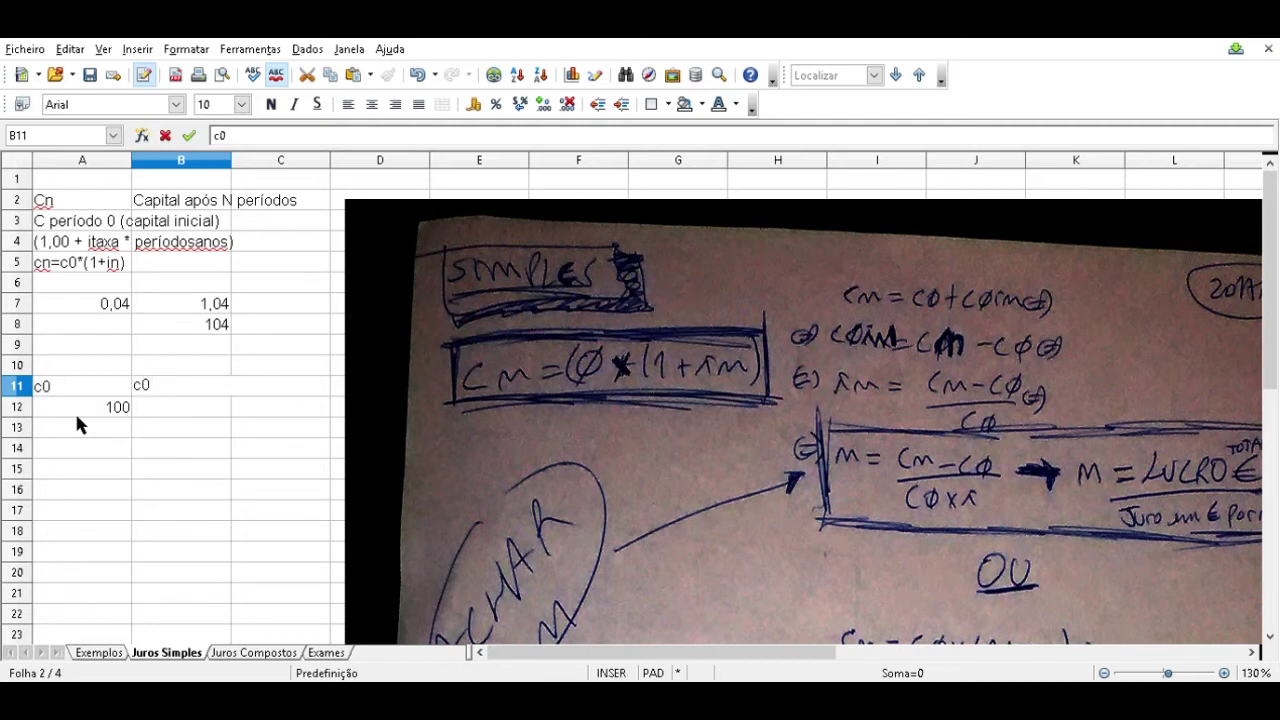
text(*i*n)
key(Return)
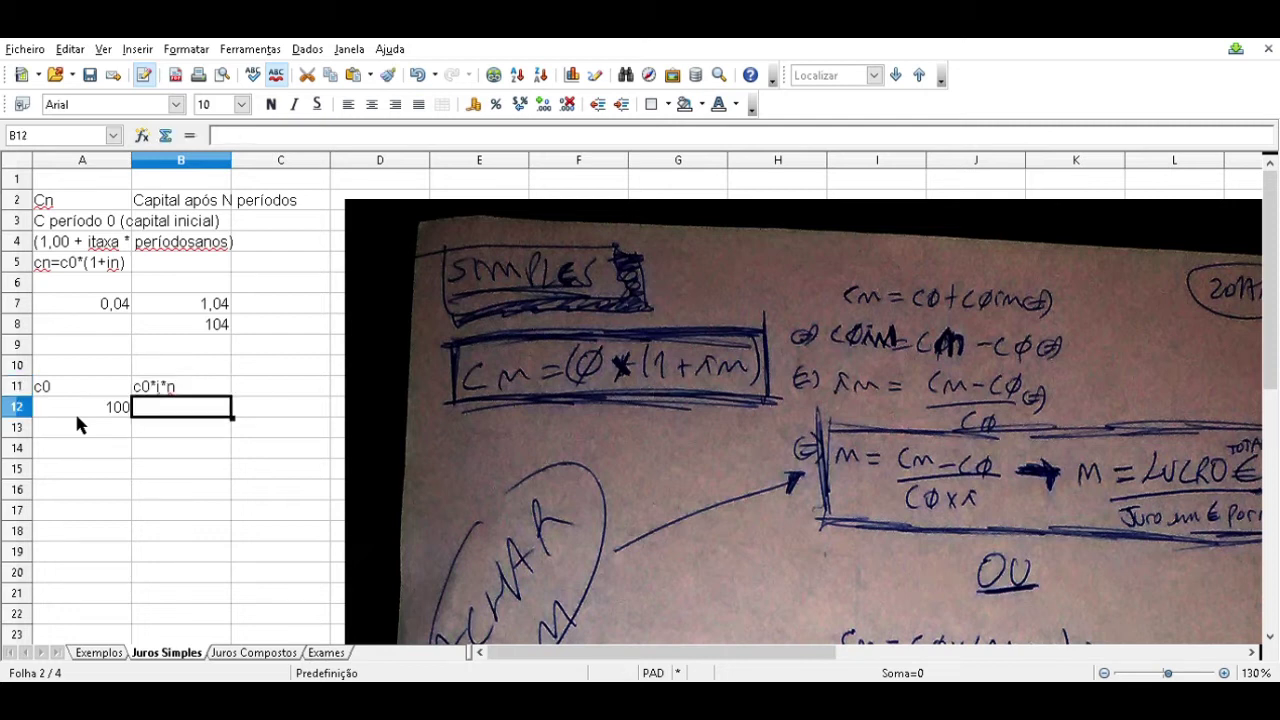
Step: Calculate the interest for one period in cell B12 with the formula =100*0,04*1
text(=1)
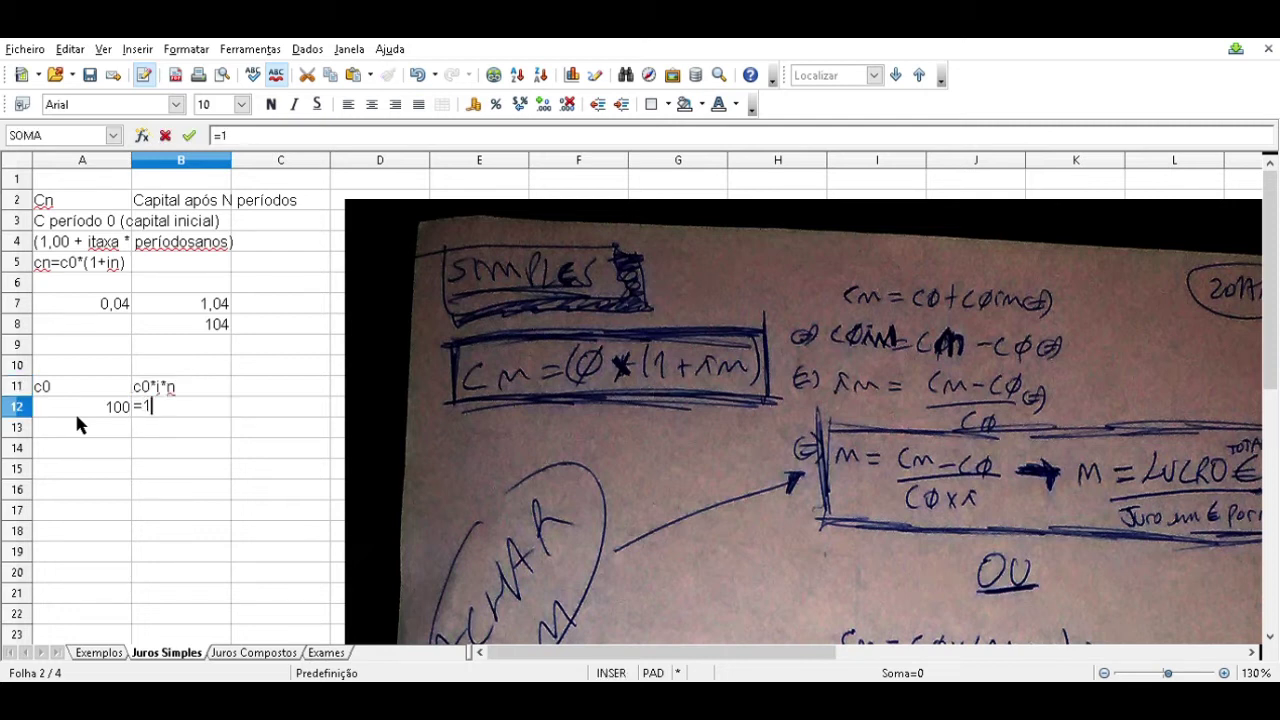
text(00*0,04*)
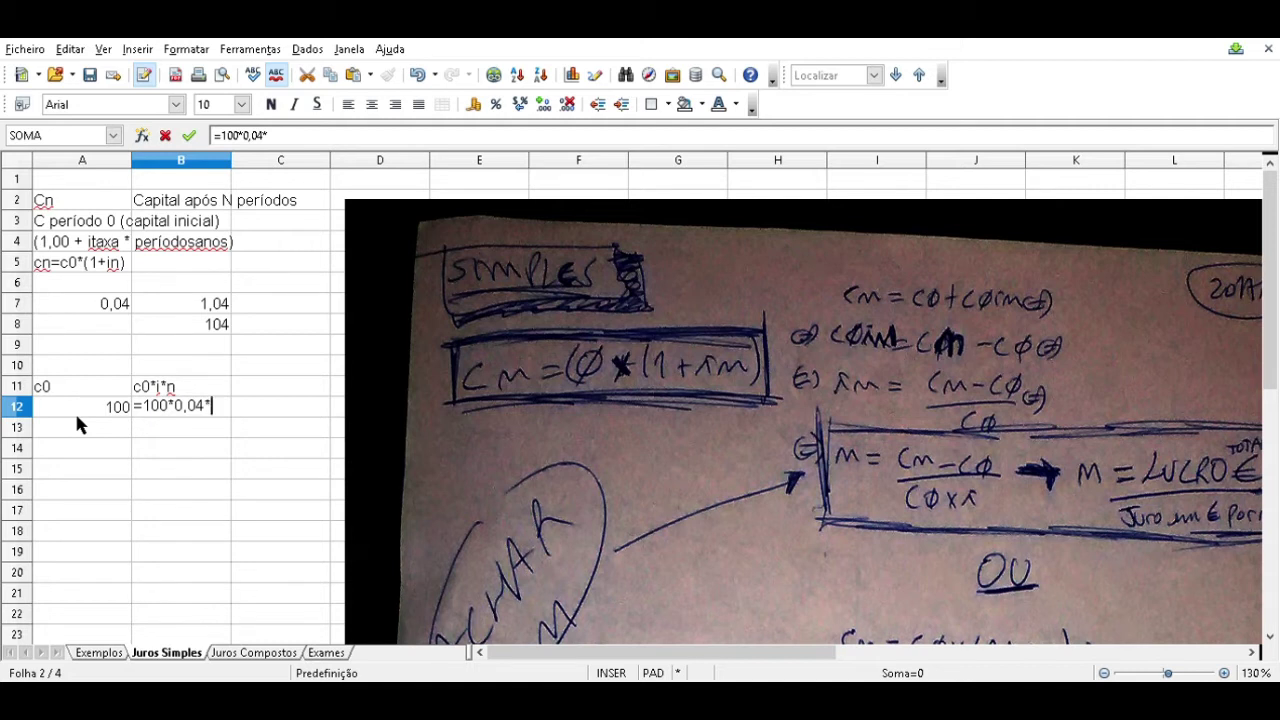
text(1)
key(Return)
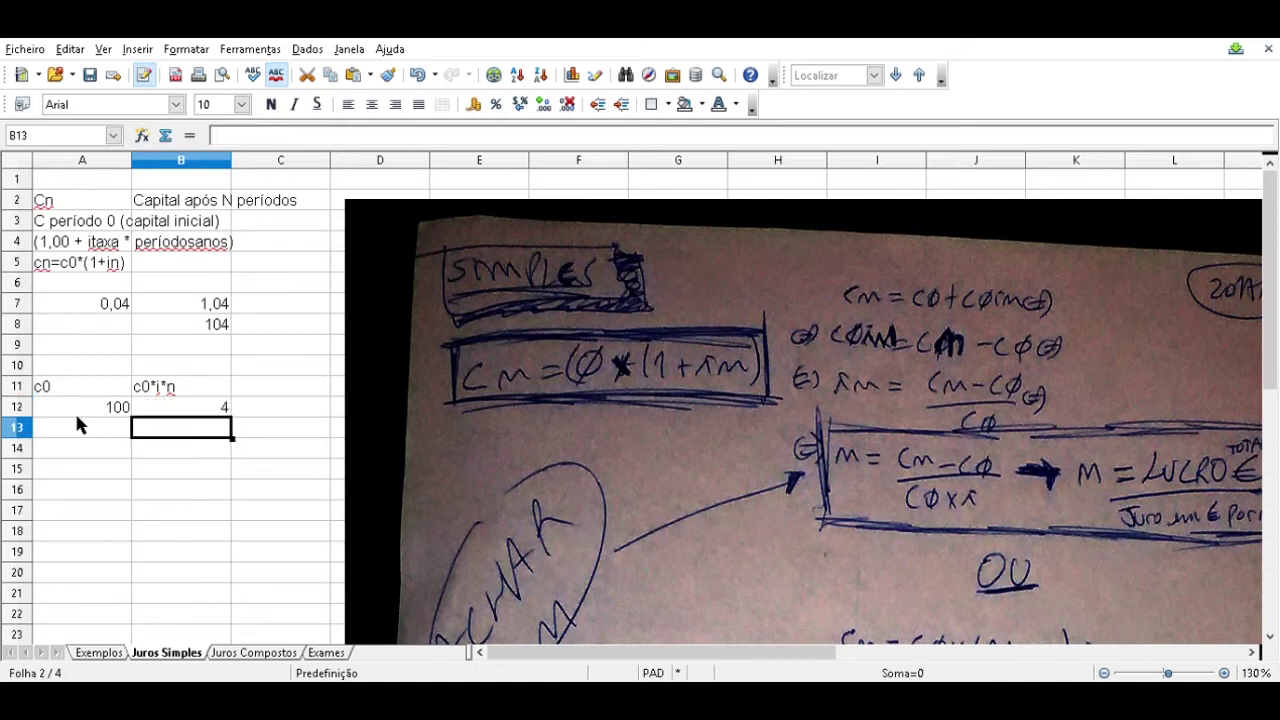
Step: Add the initial capital and the interest in cell A13 with the formula =A12+B12
click(78, 424)
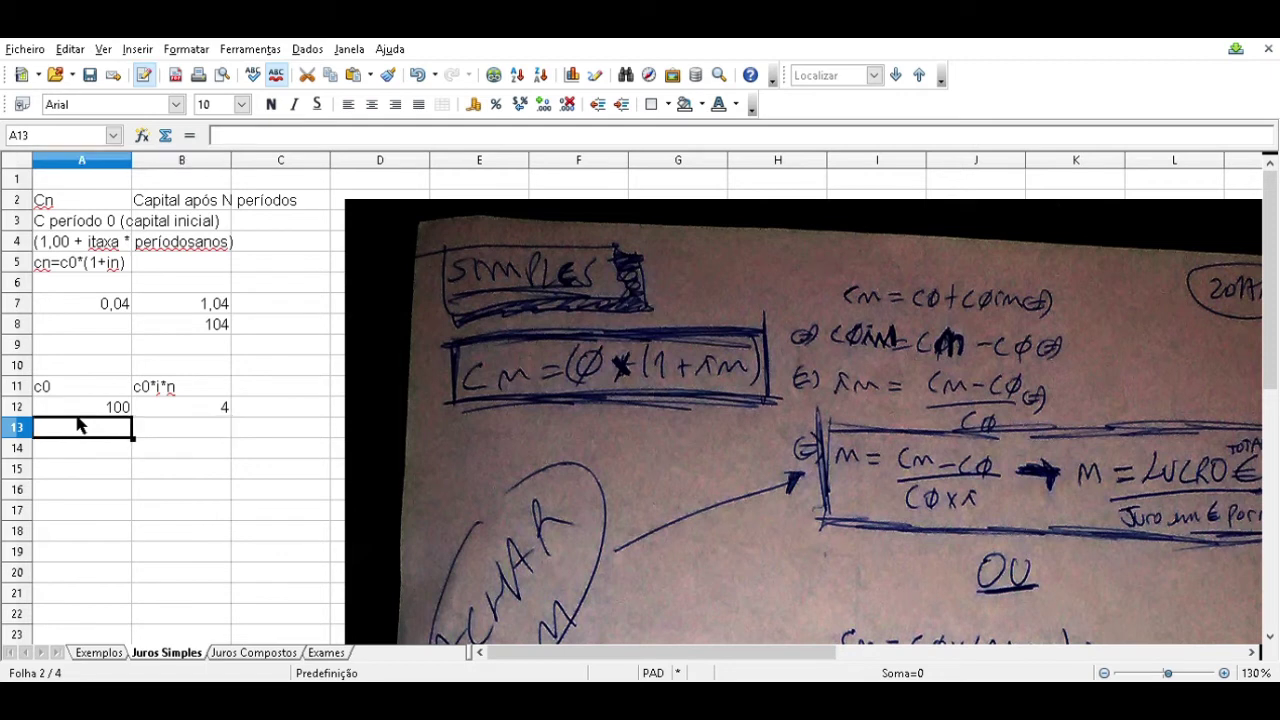
text(=)
key(Up)
text(+)
key(Up)
key(Up)
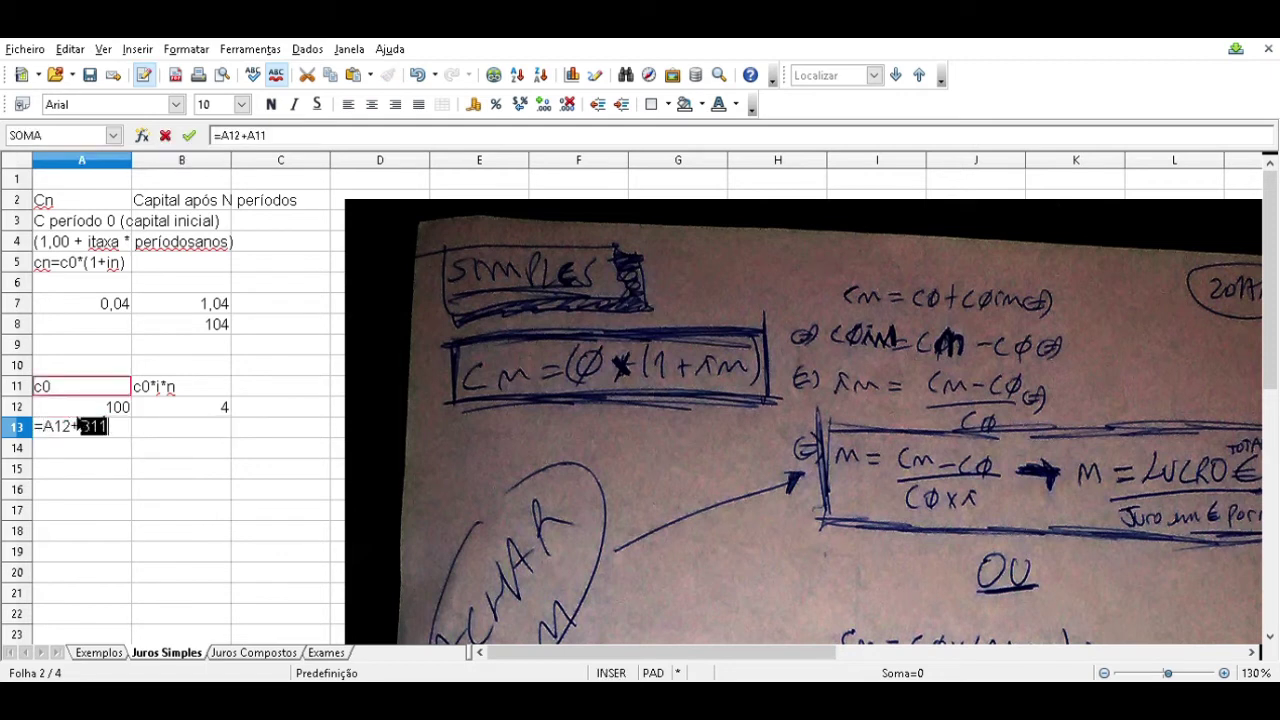
key(Right)
key(Down)
key(Return)
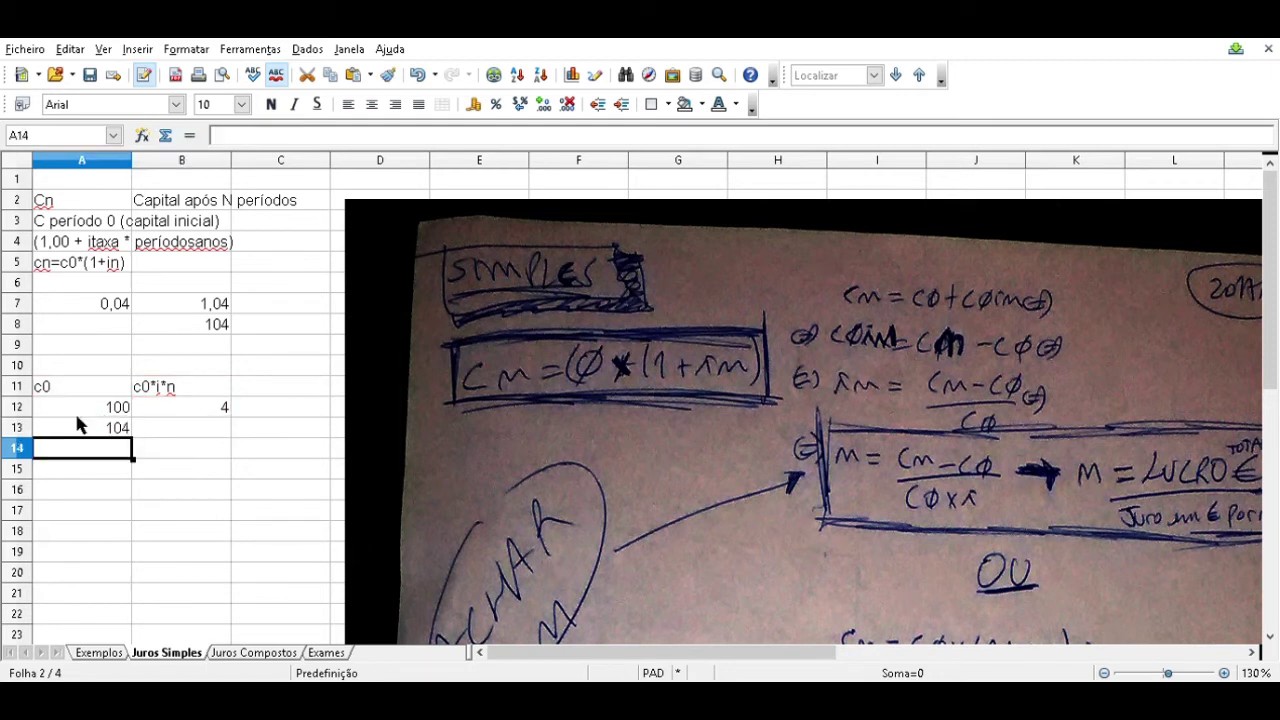
click(78, 424)
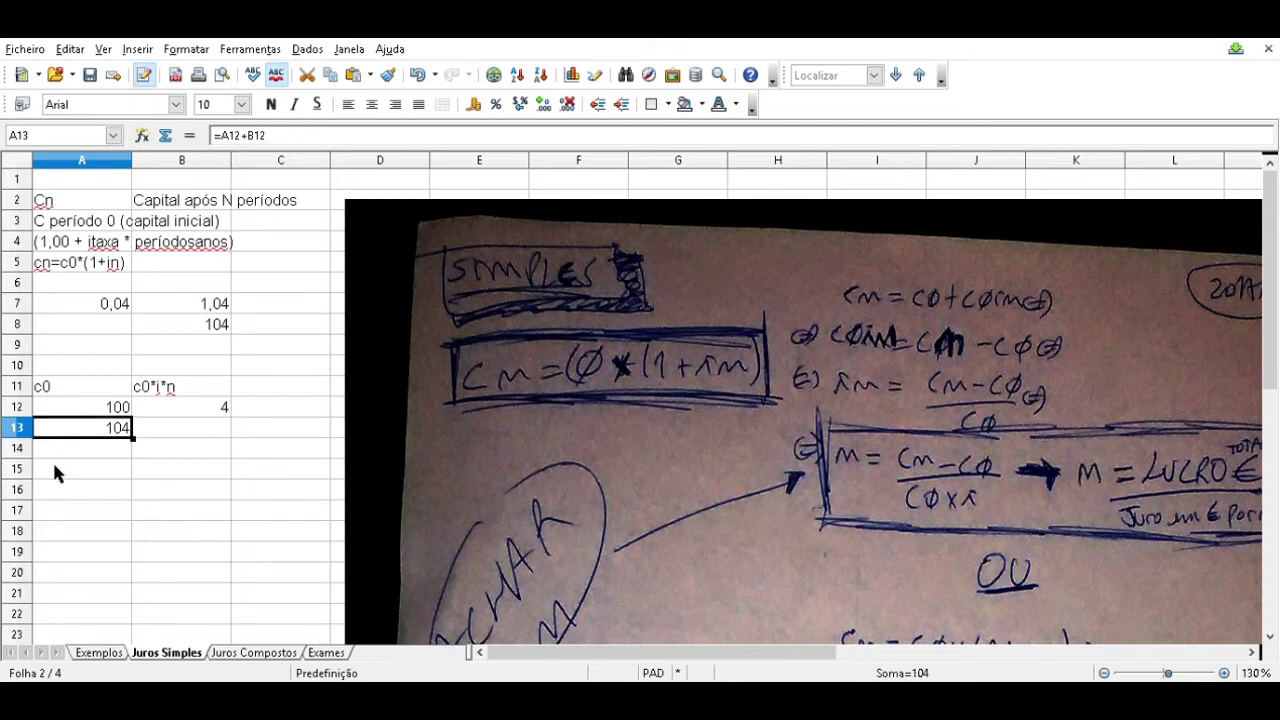
Step: Try to rewrite the growth factor formula in cell B7 as =1,00+0,04
click(118, 305)
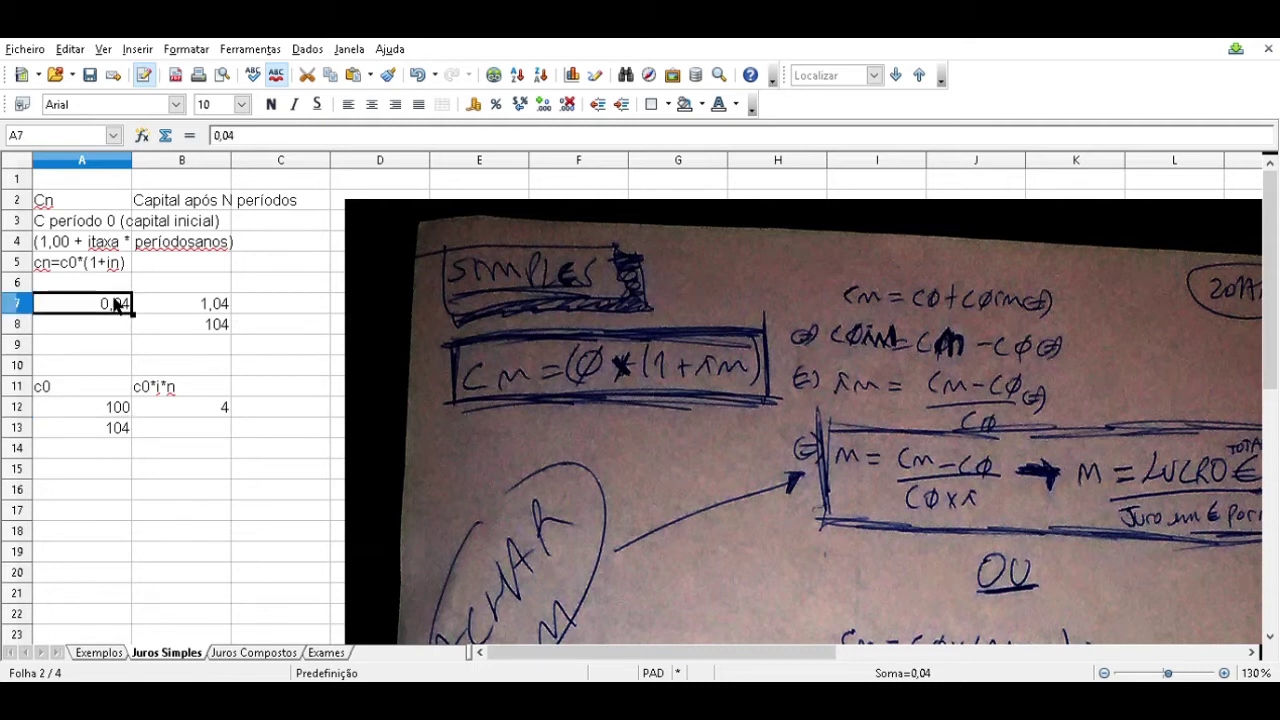
key(Right)
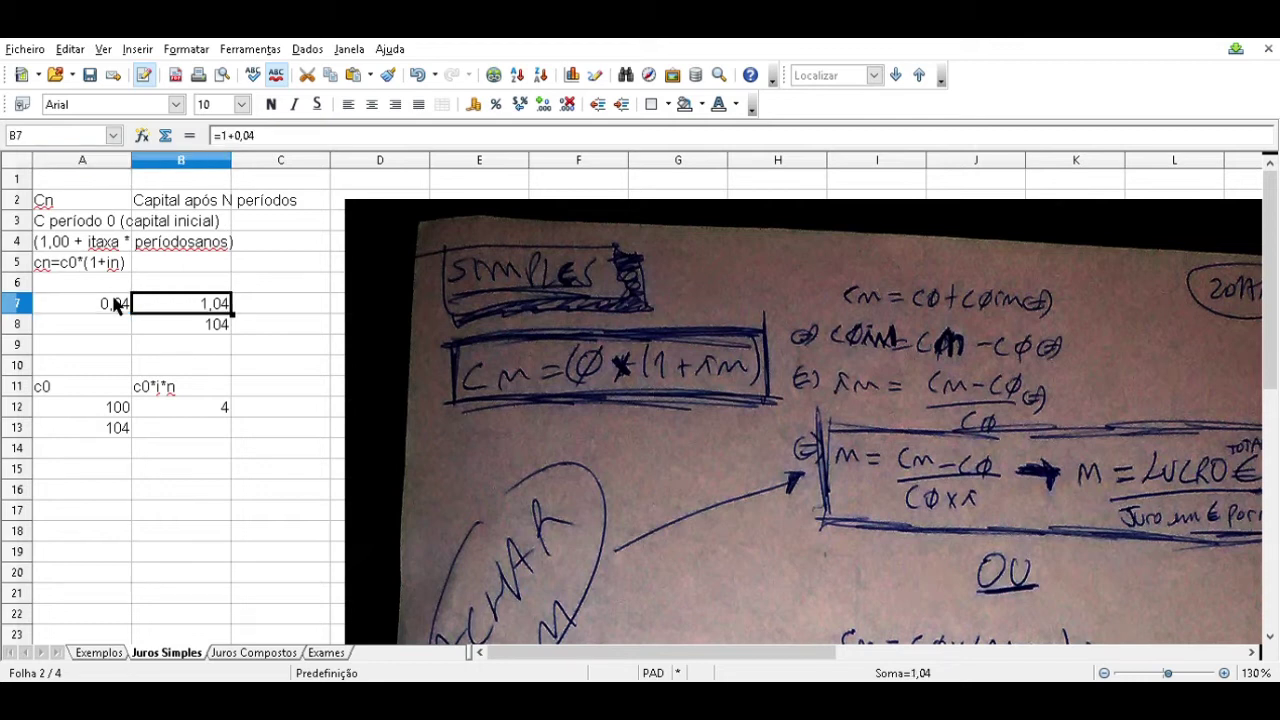
key(F2)
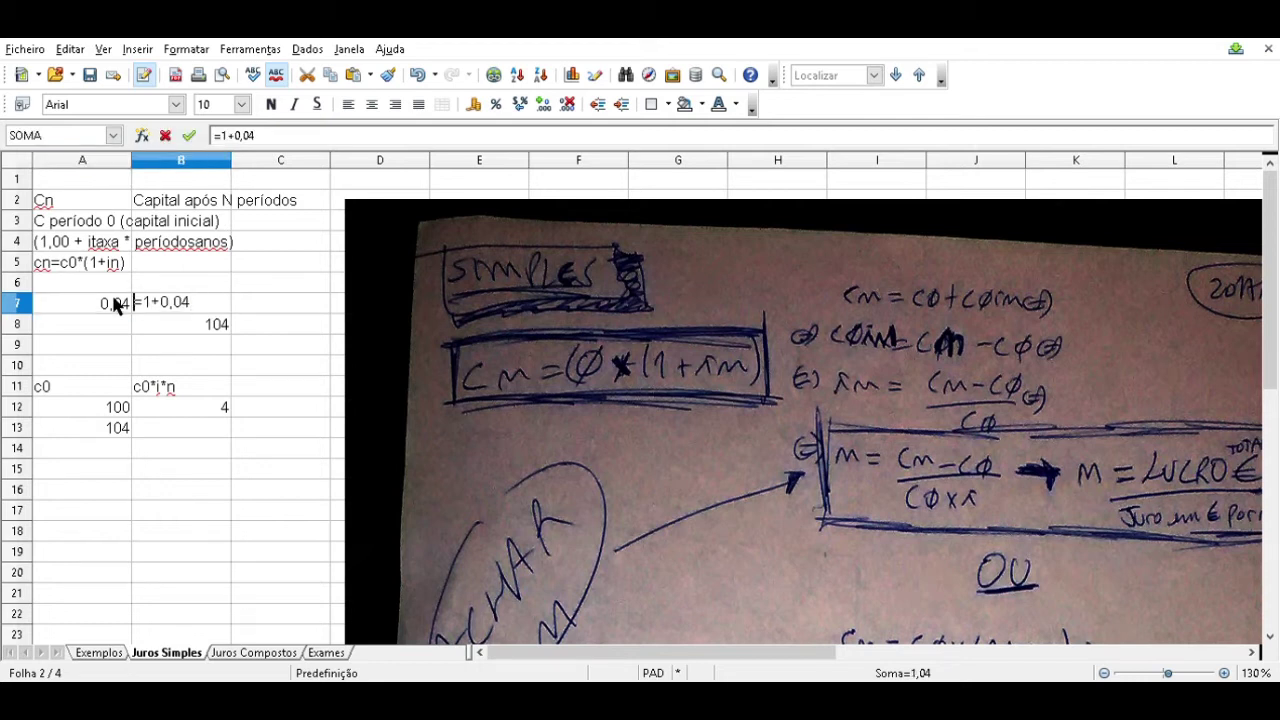
key(Left)
key(Left)
key(Left)
key(Left)
key(Left)
text(,00)
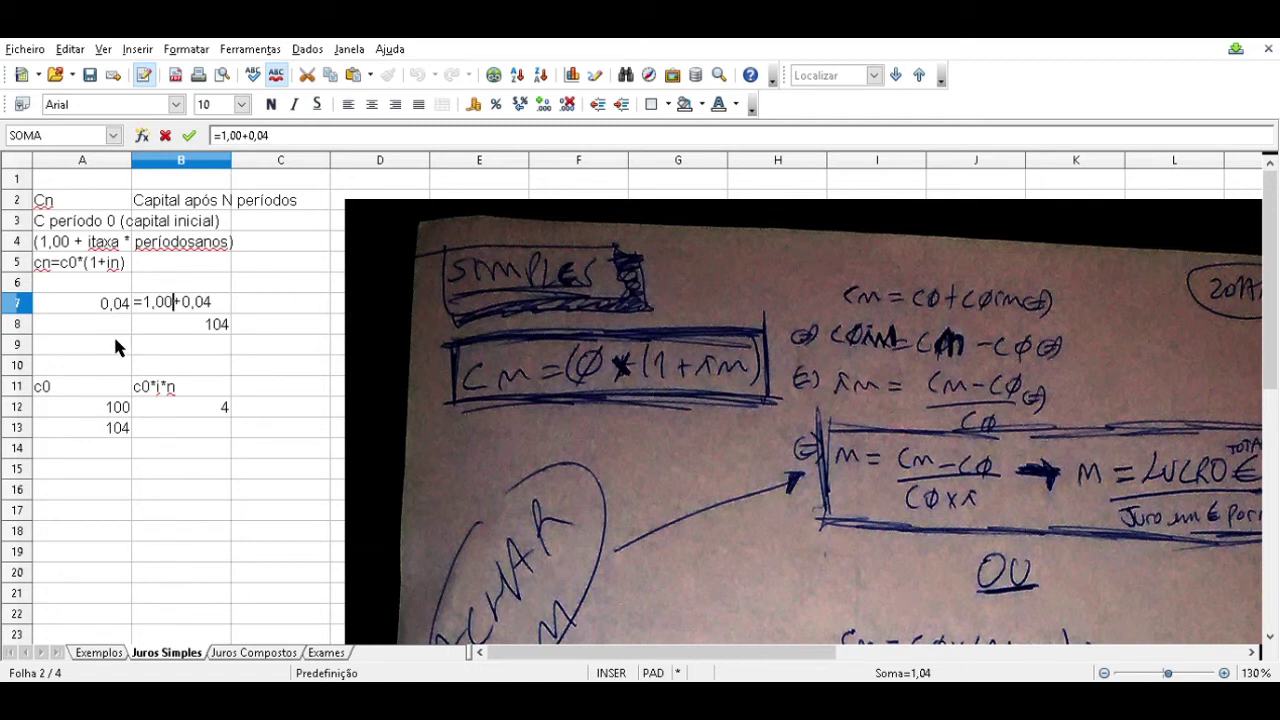
key(Right)
key(Right)
key(Right)
key(Right)
key(Return)
key(Up)
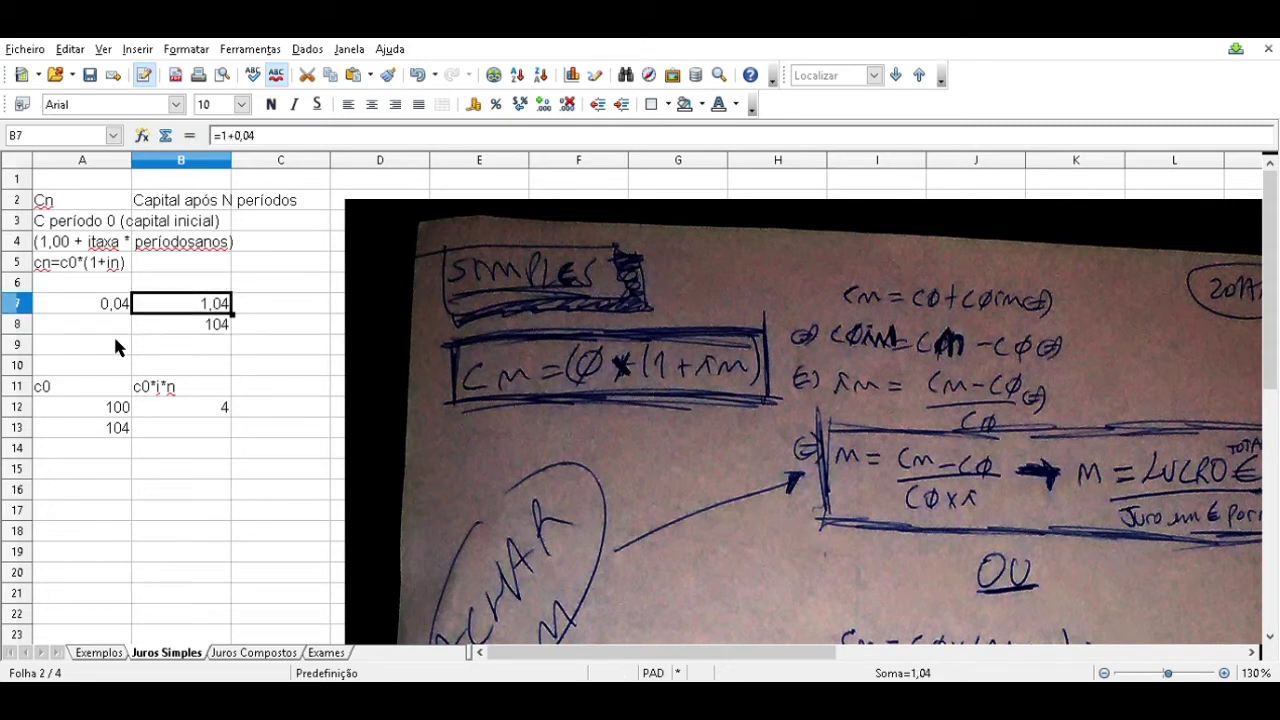
key(Down)
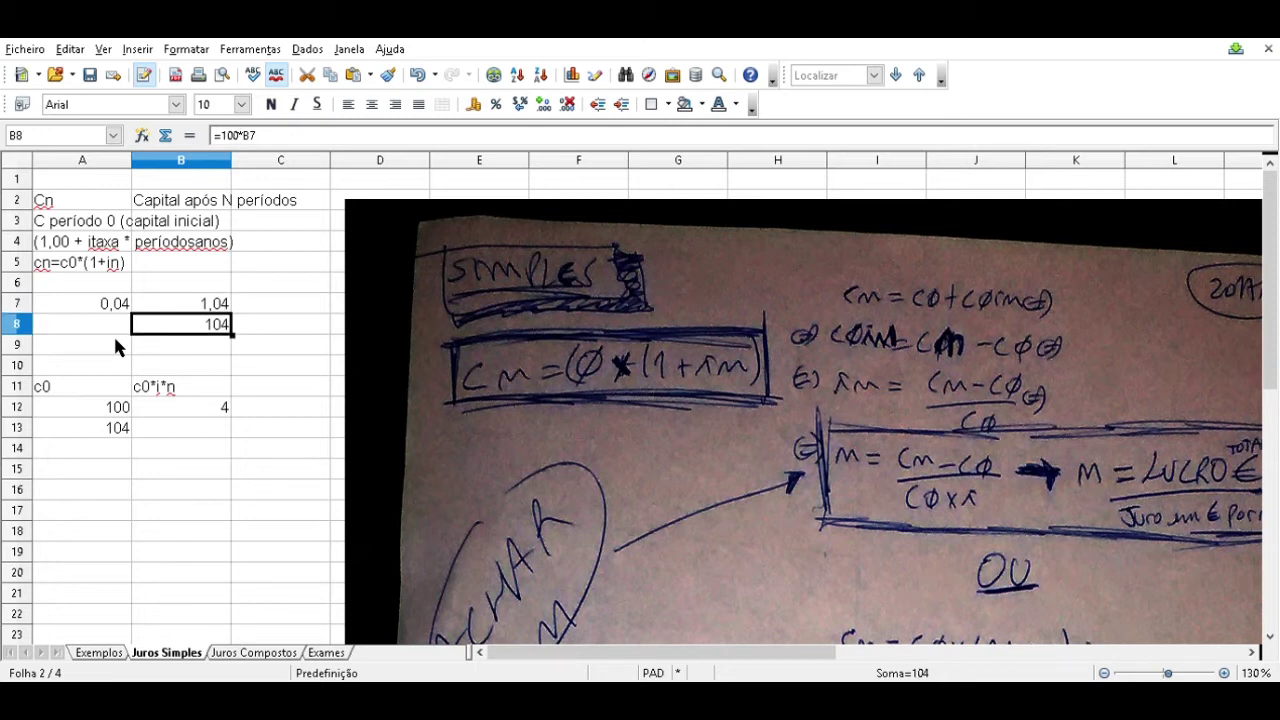
key(Up)
key(Down)
Step: Calculate the capital at a 7% rate in cell A15 with the formula =100*1,07
click(164, 428)
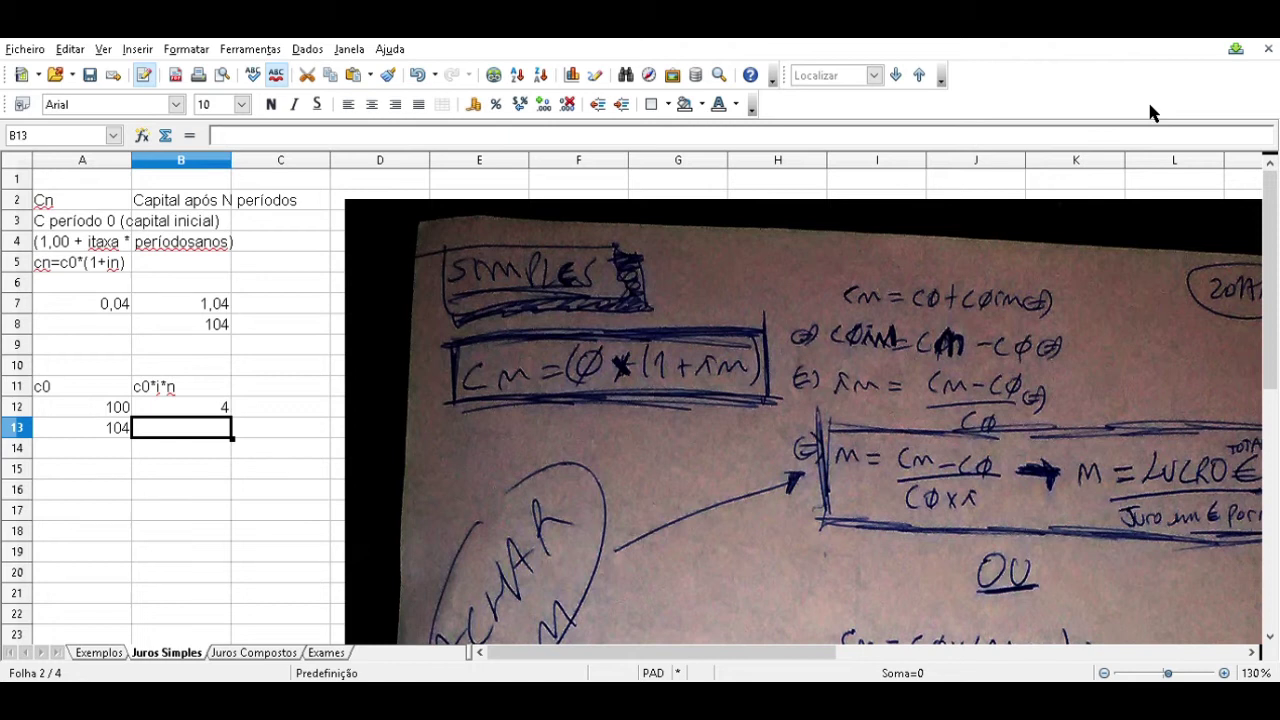
key(Return)
key(Return)
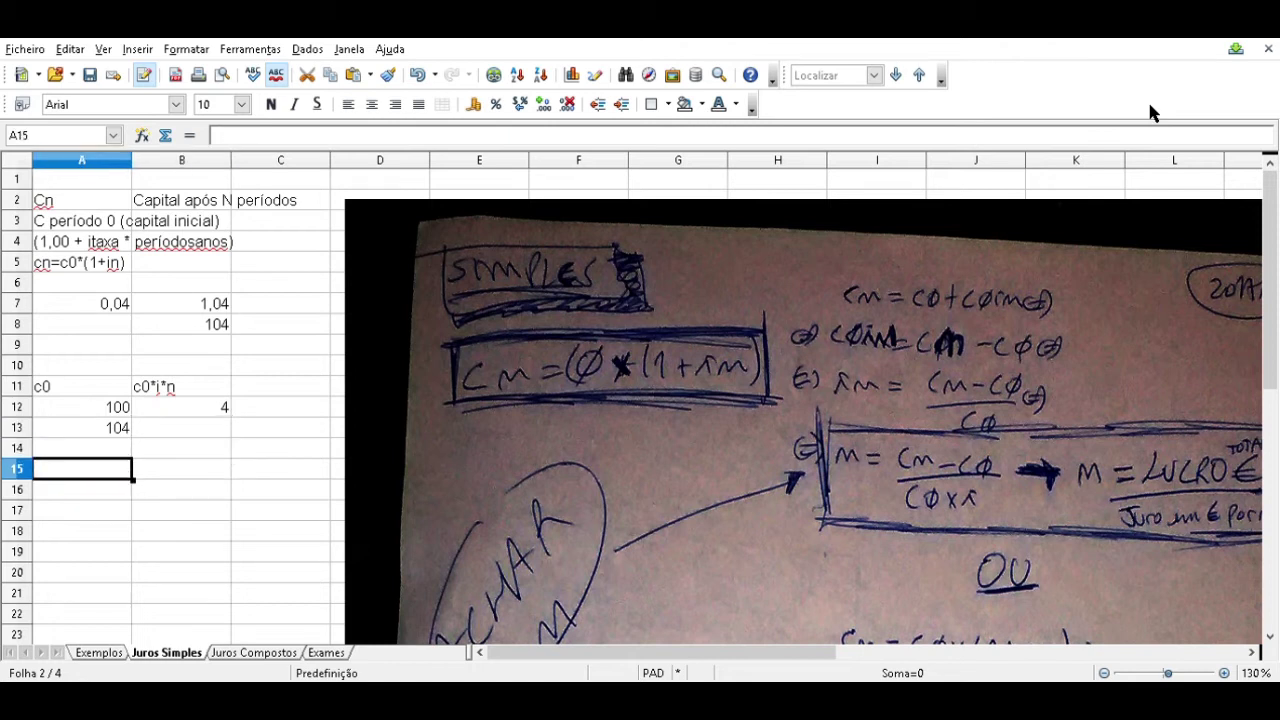
text(=100)
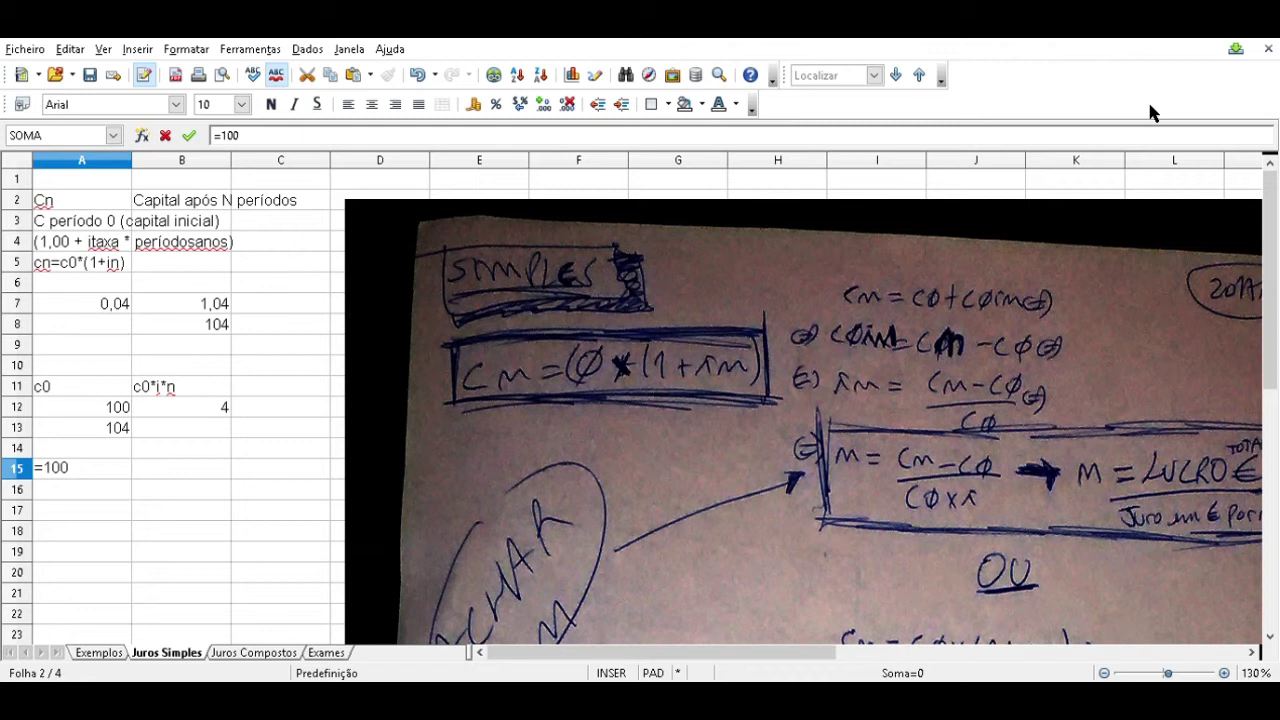
text(*1,07)
key(Return)
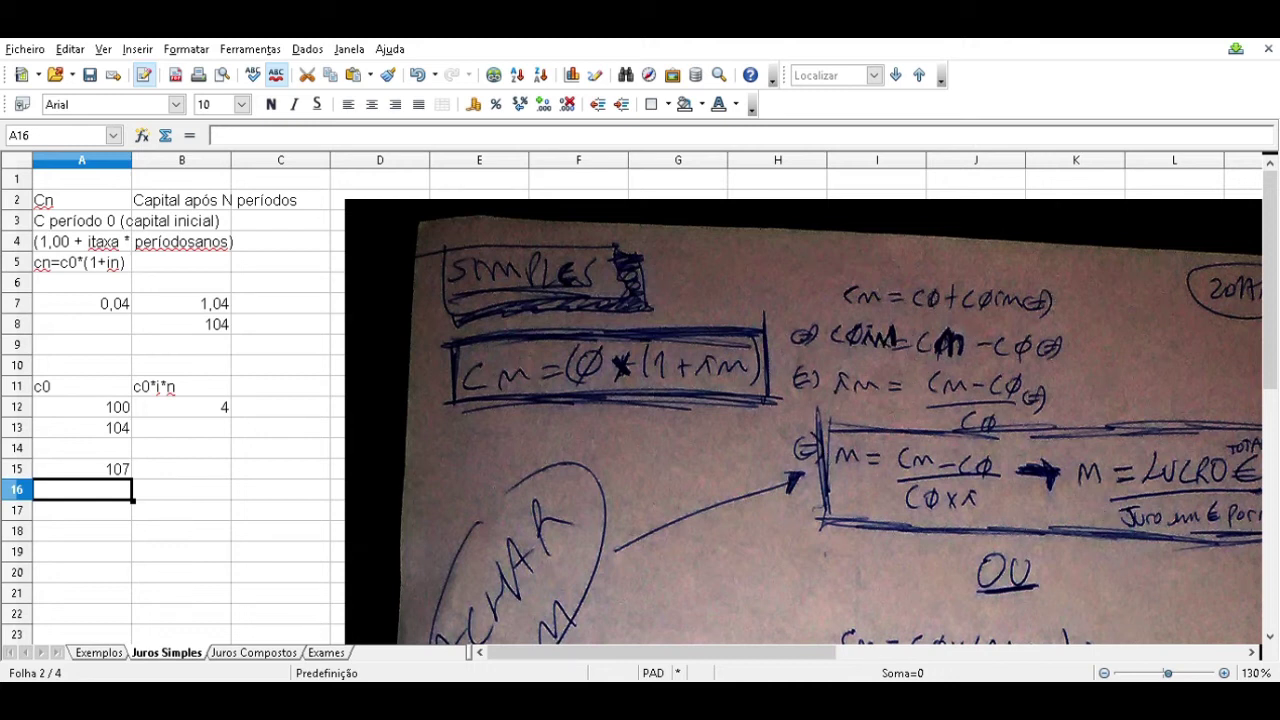
drag(758, 665, 823, 659)
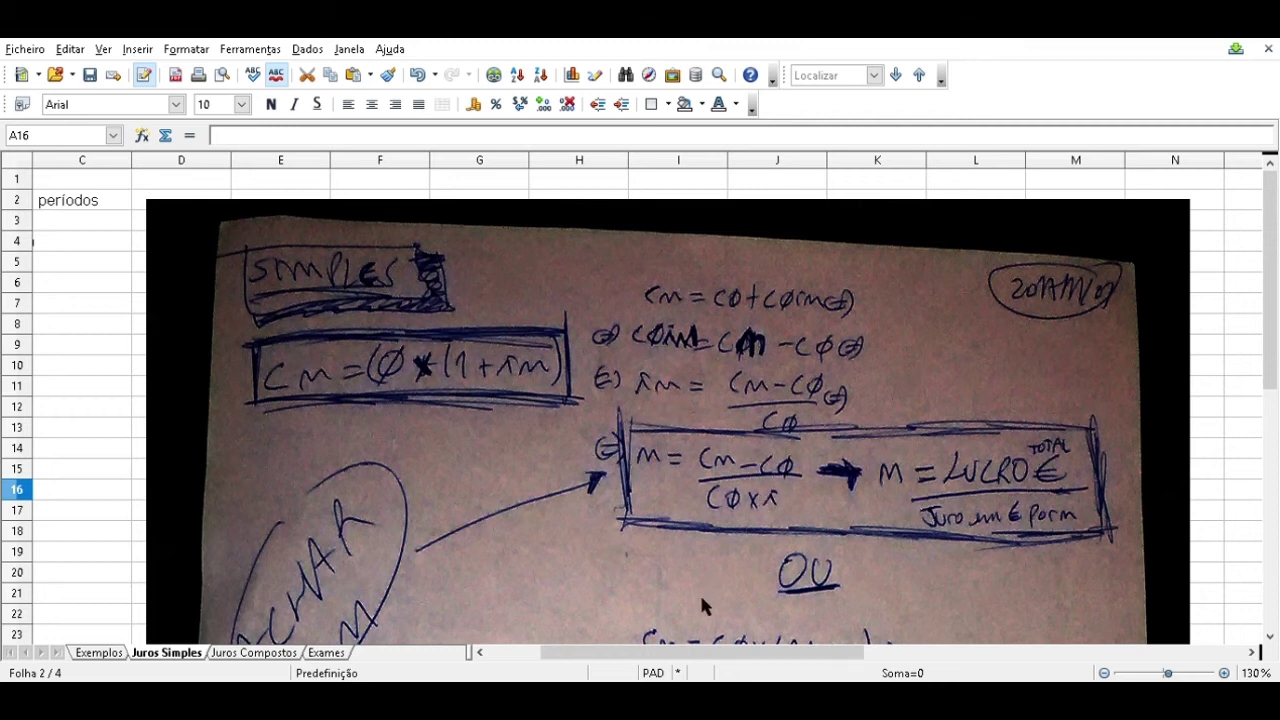
mouse_move(698, 655)
mouse_down()
mouse_move(686, 657)
mouse_move(704, 660)
mouse_up()
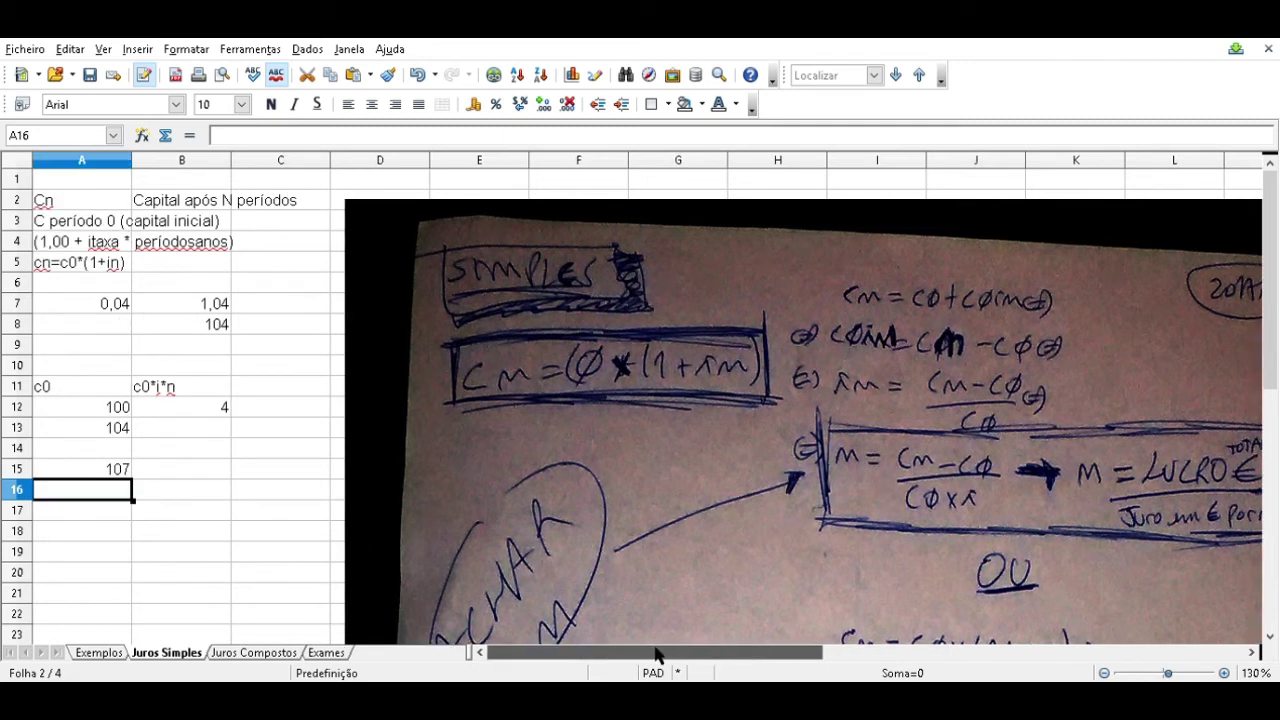
drag(749, 652, 650, 655)
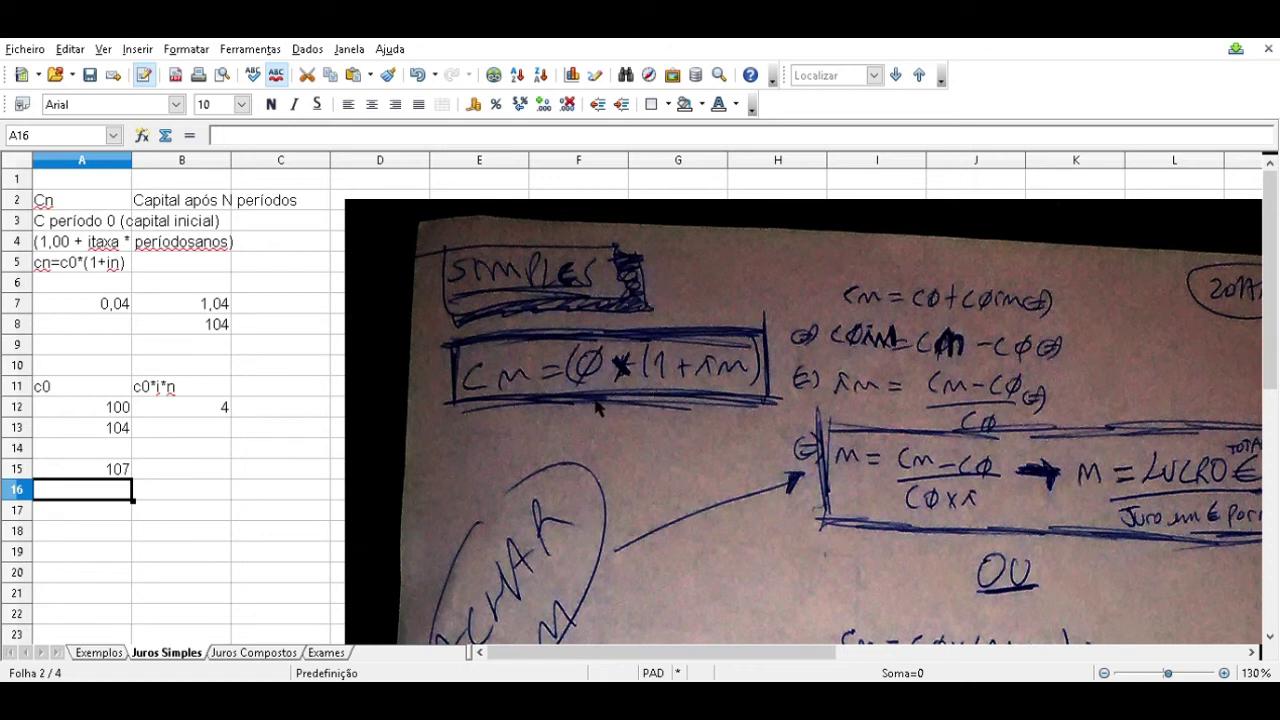
text(cn=)
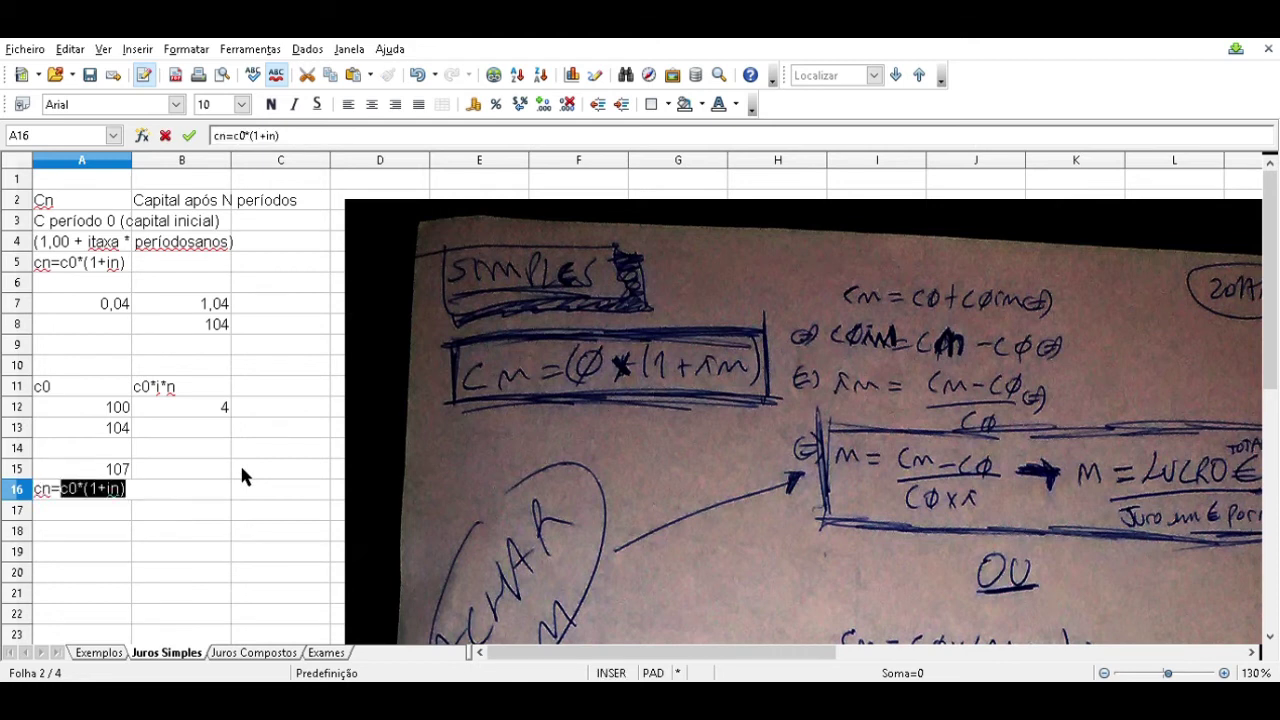
key(BackSpace)
key(BackSpace)
key(BackSpace)
key(BackSpace)
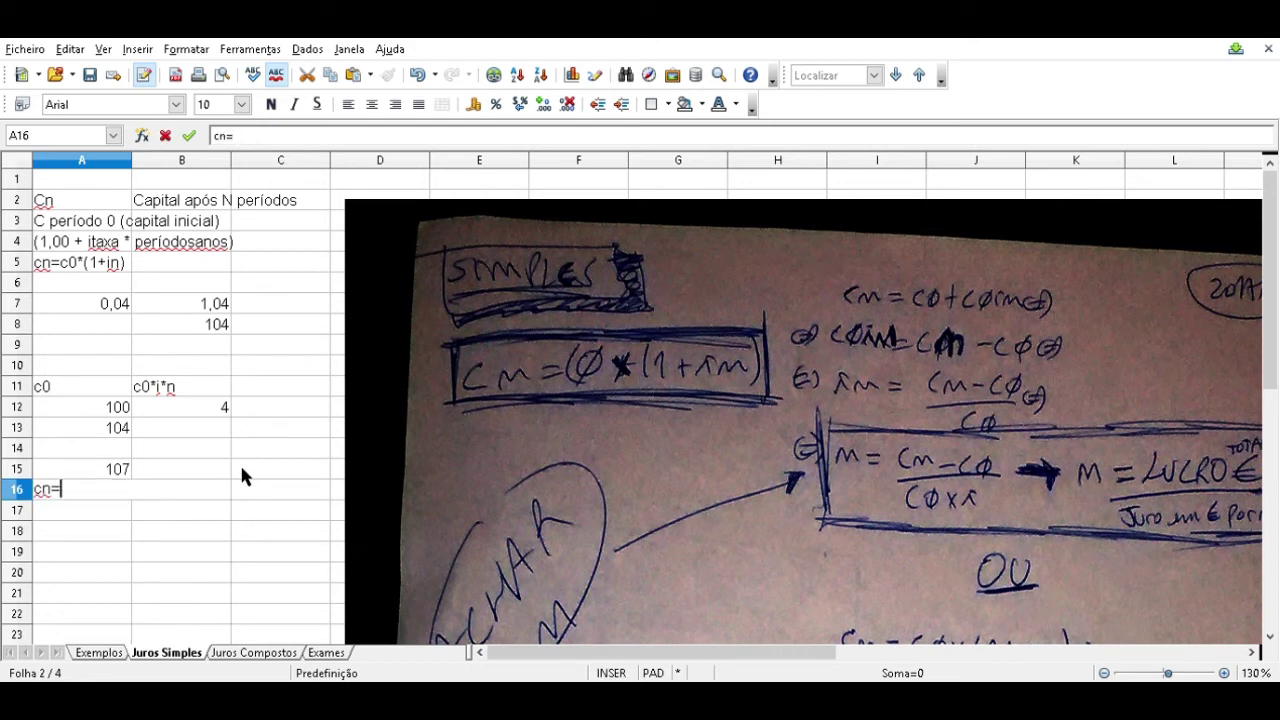
key(Return)
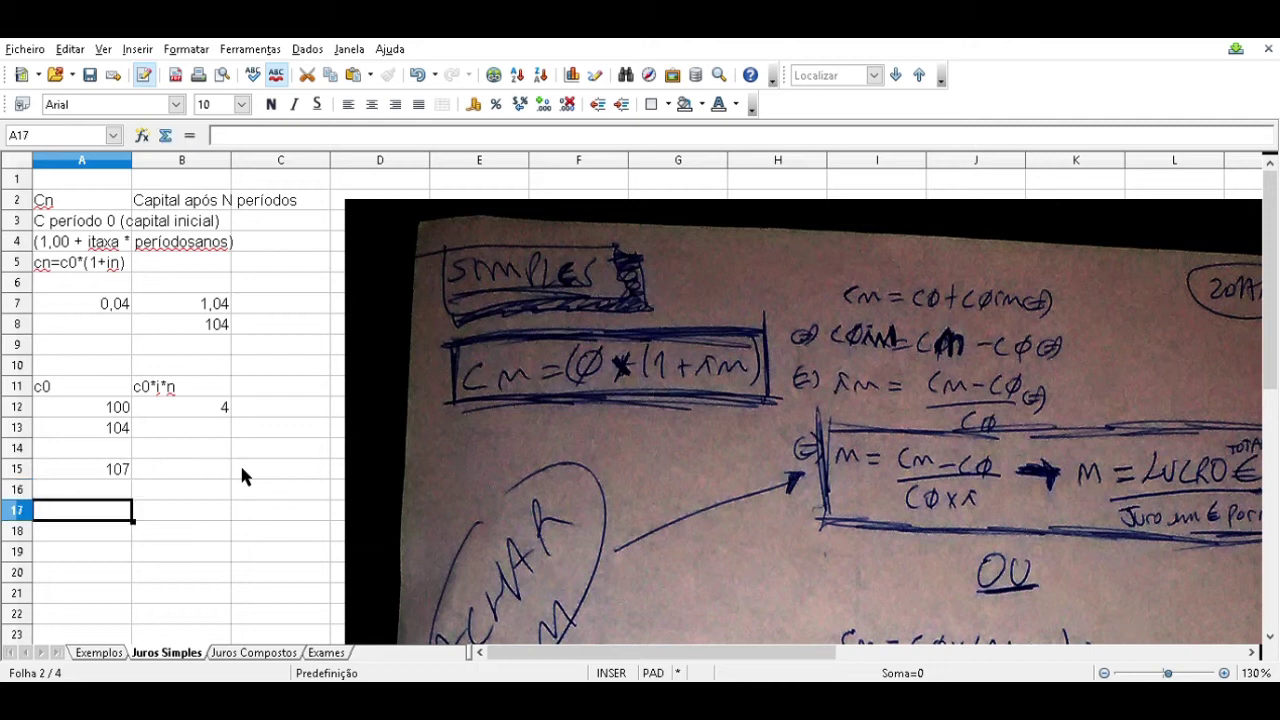
Step: Enter the initial capital 100 in cell A17
text(100)
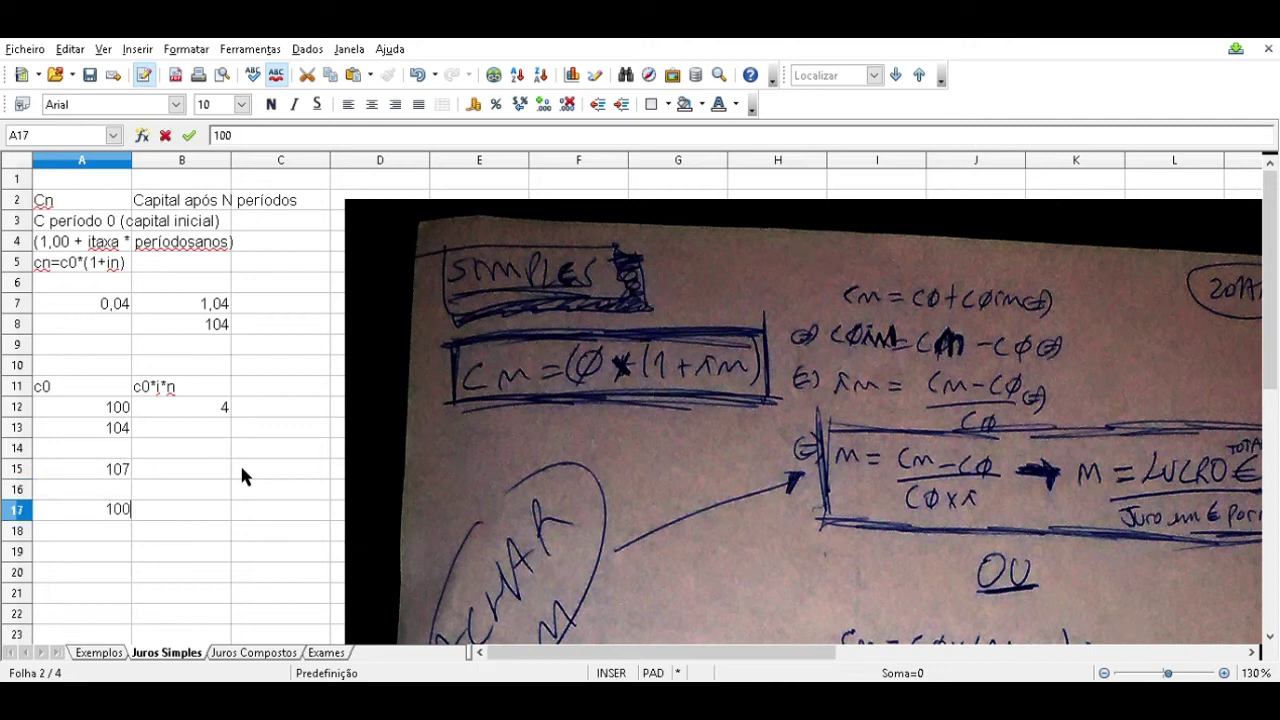
key(Escape)
text(10)
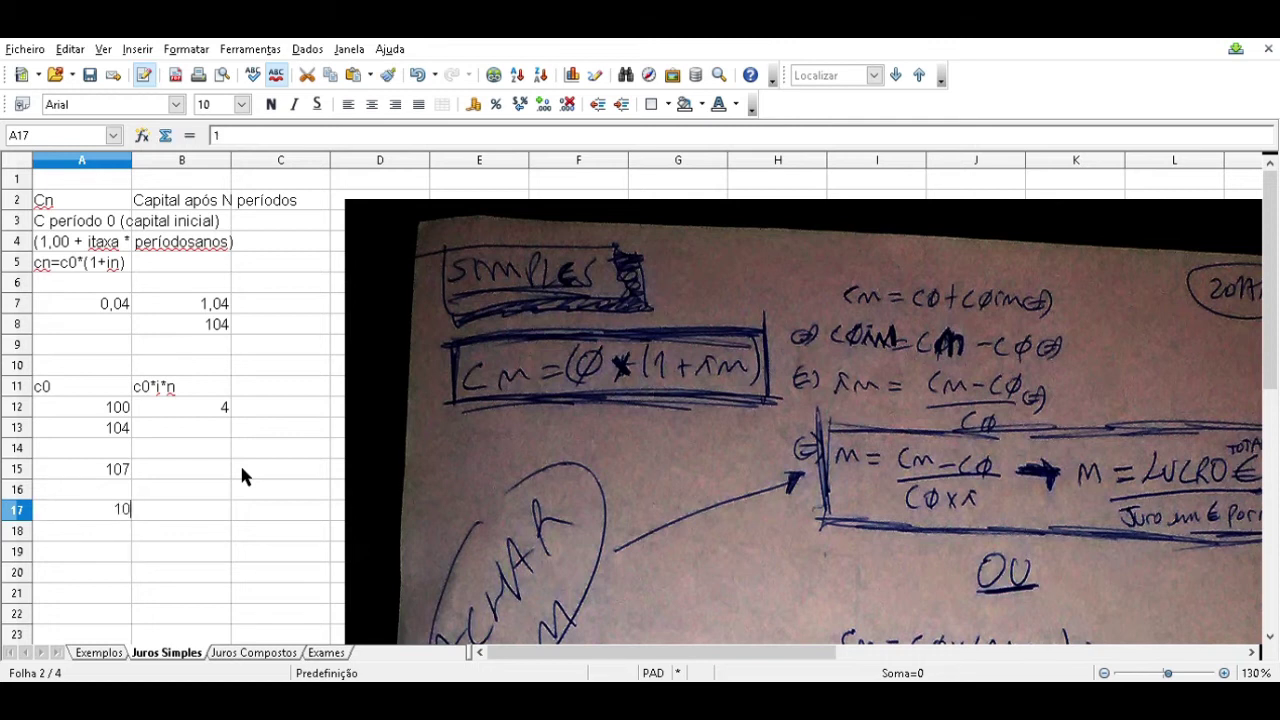
text(0)
key(Escape)
text(100)
key(Tab)
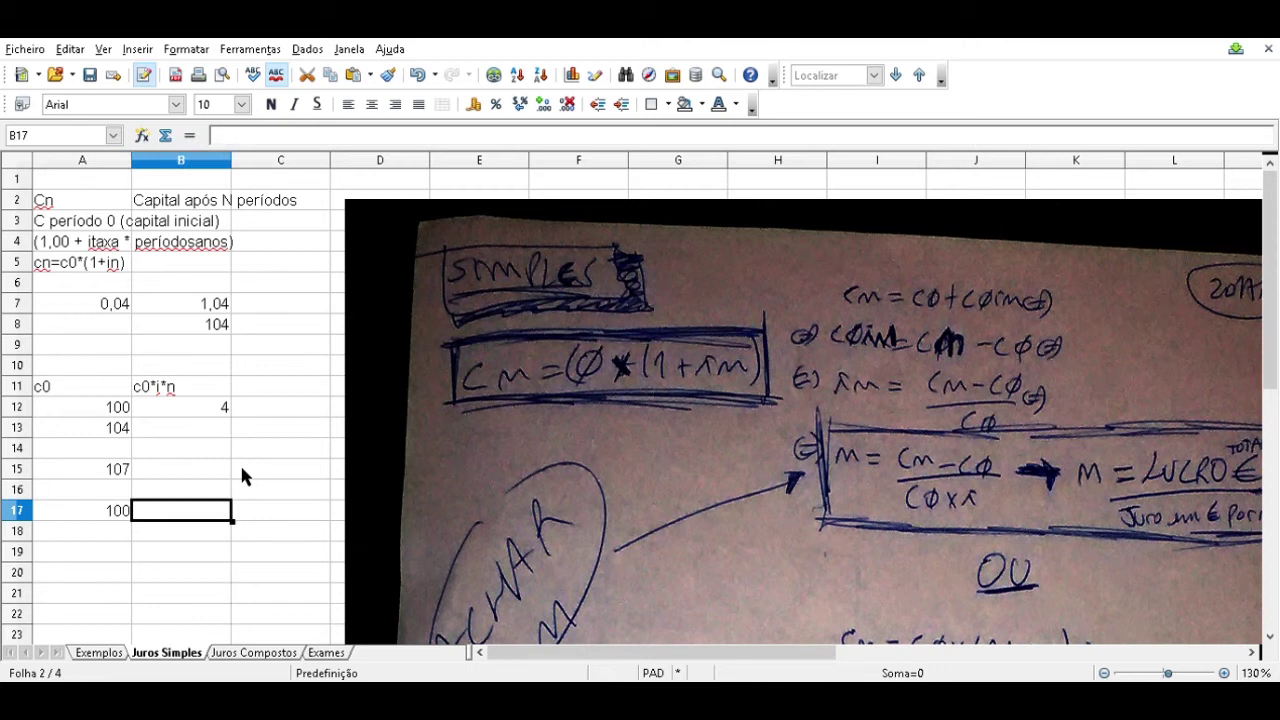
Step: Enter the growth factor 1,1 in cell B17, next to the initial capital
text(1+)
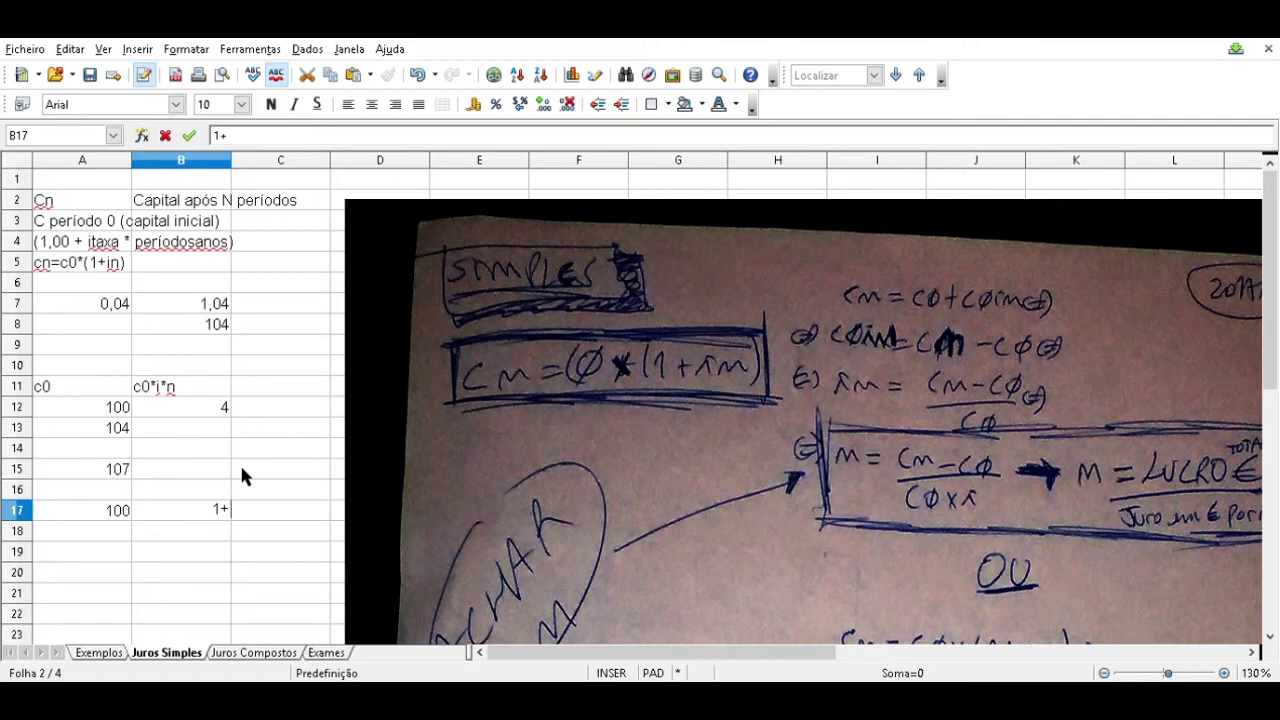
text(1,1)
key(BackSpace)
key(BackSpace)
key(BackSpace)
key(BackSpace)
key(BackSpace)
text(1,1)
key(Return)
key(Up)
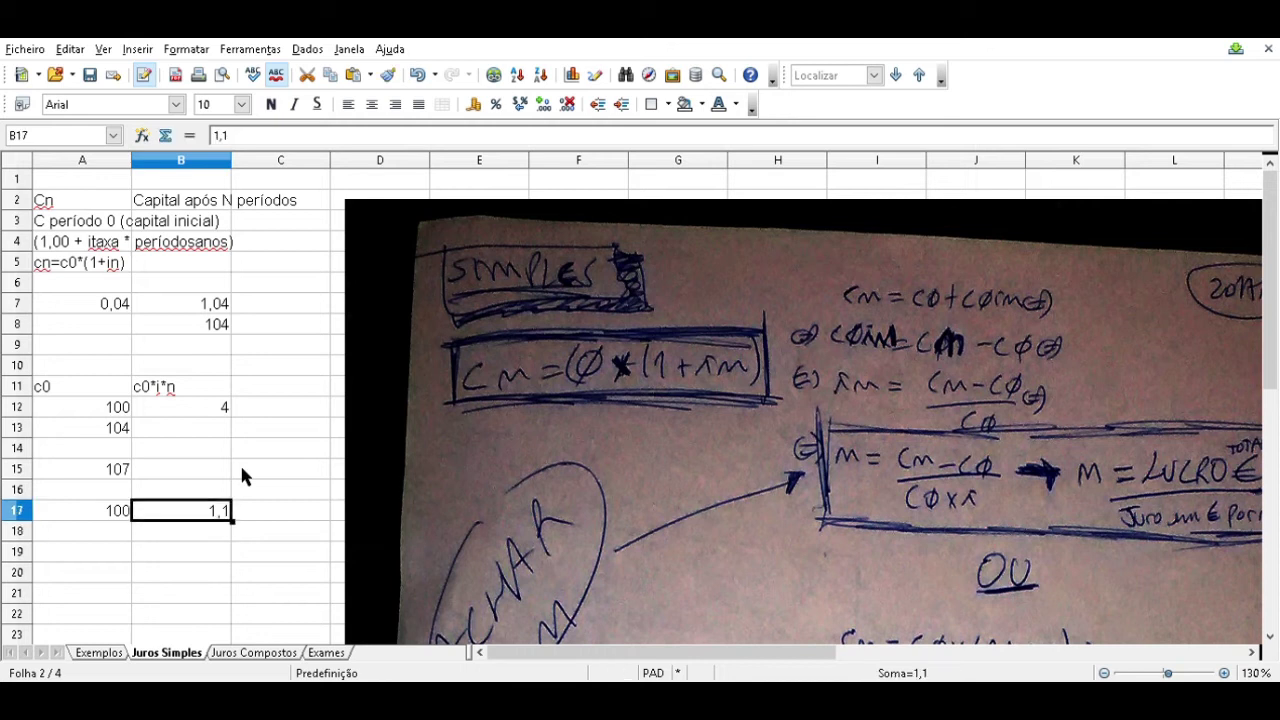
key(Left)
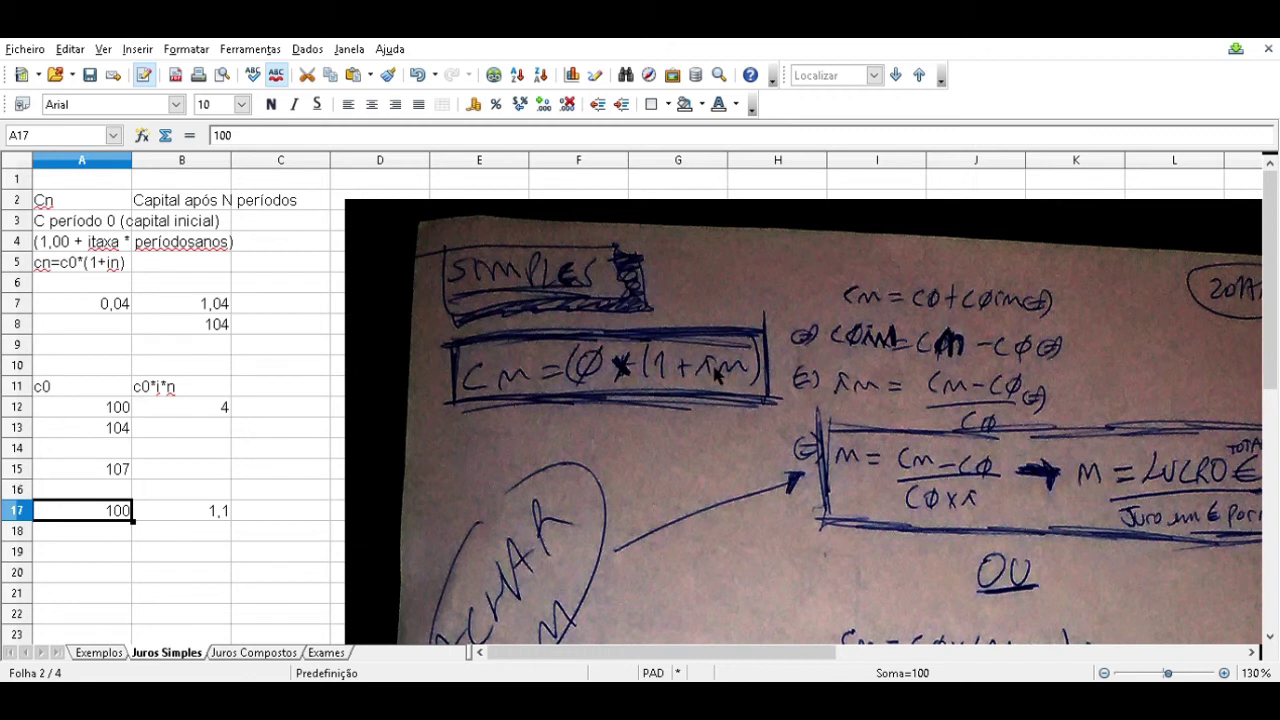
Step: Enter the resulting capital 110 in cell A18
click(109, 532)
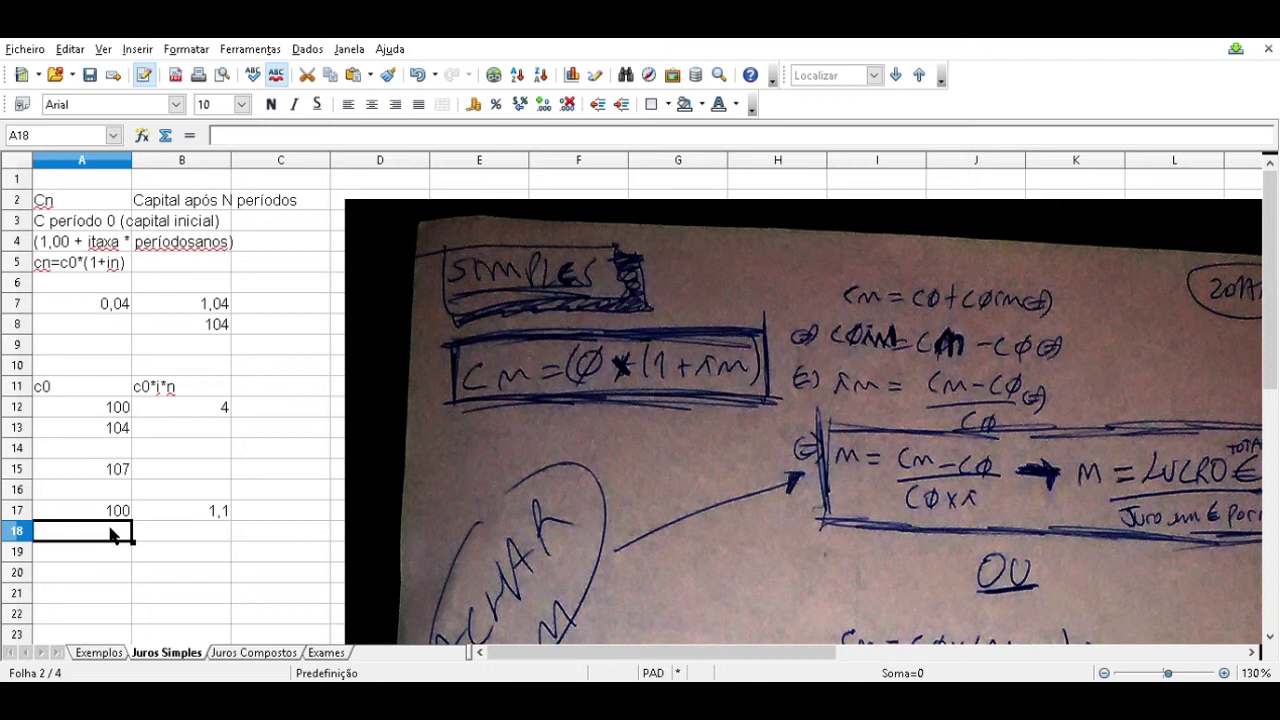
text(110)
key(Return)
click(112, 533)
key(Tab)
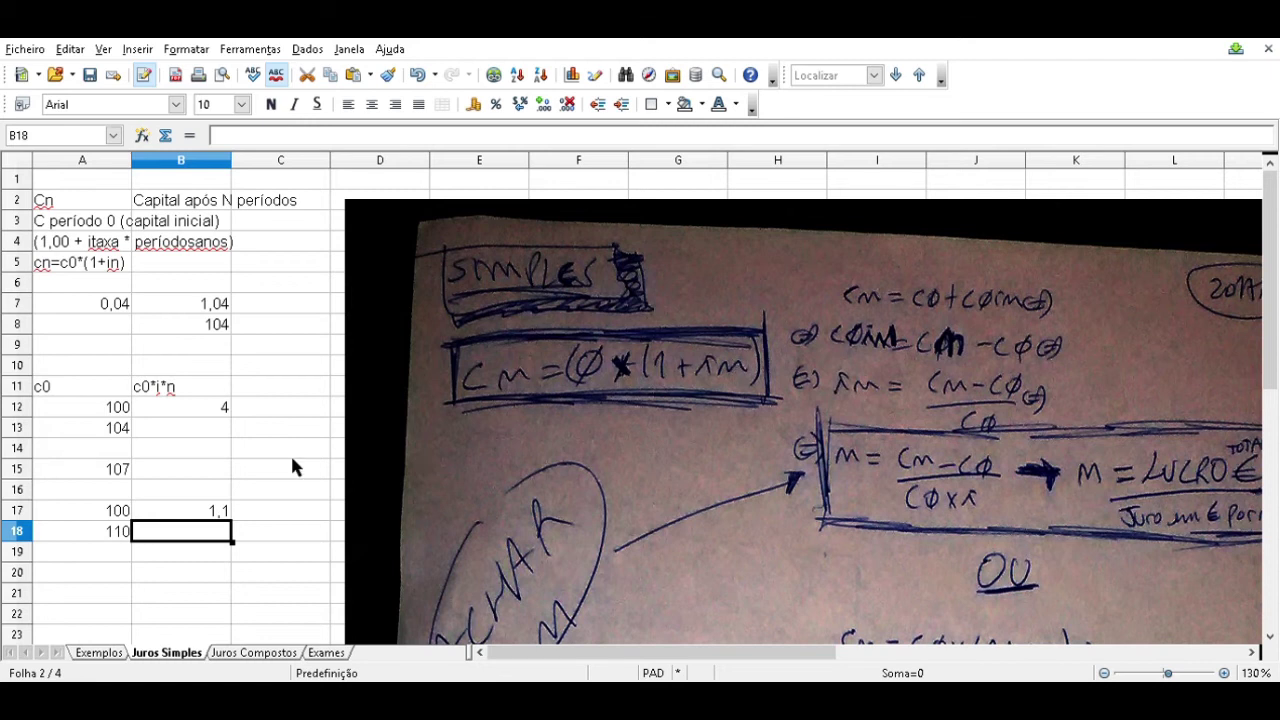
Step: Enter the initial capital 100 in cell A19 for the three-period example
click(110, 558)
text(100)
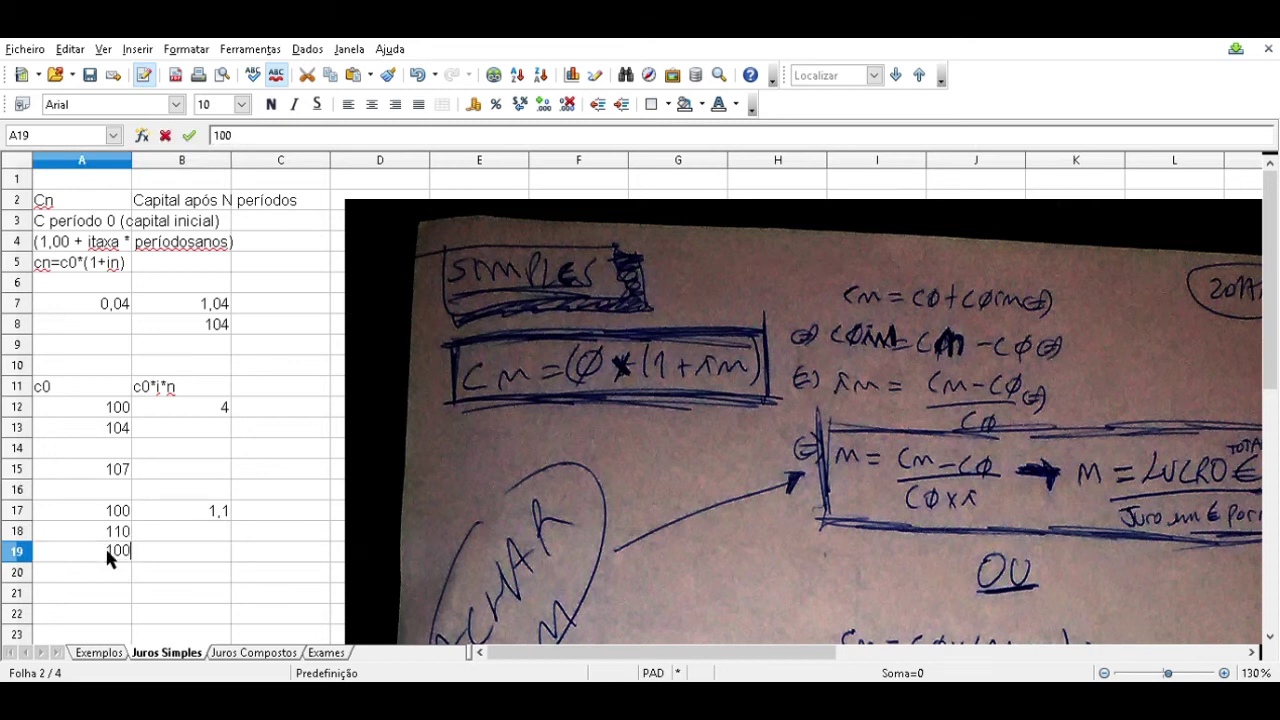
key(Tab)
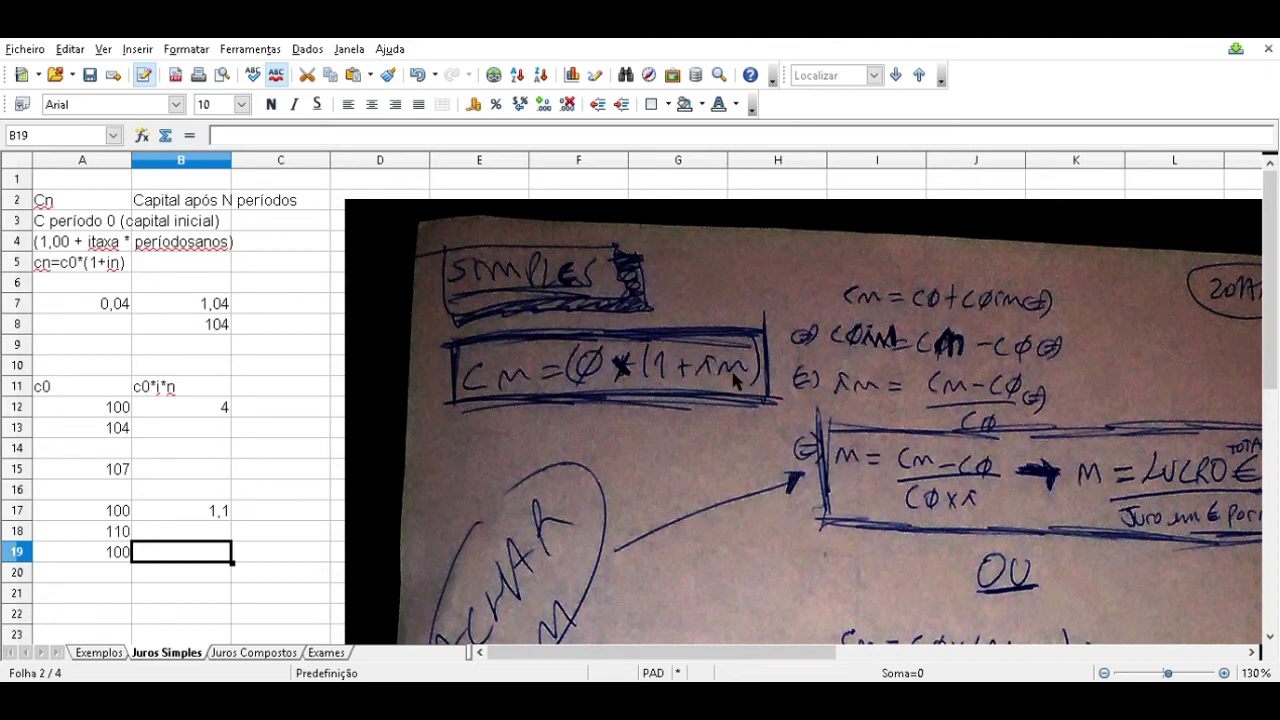
Step: Enter the three-period factor expression 1+0,10*3 in cell B19 and save the document
text(1+1,1)
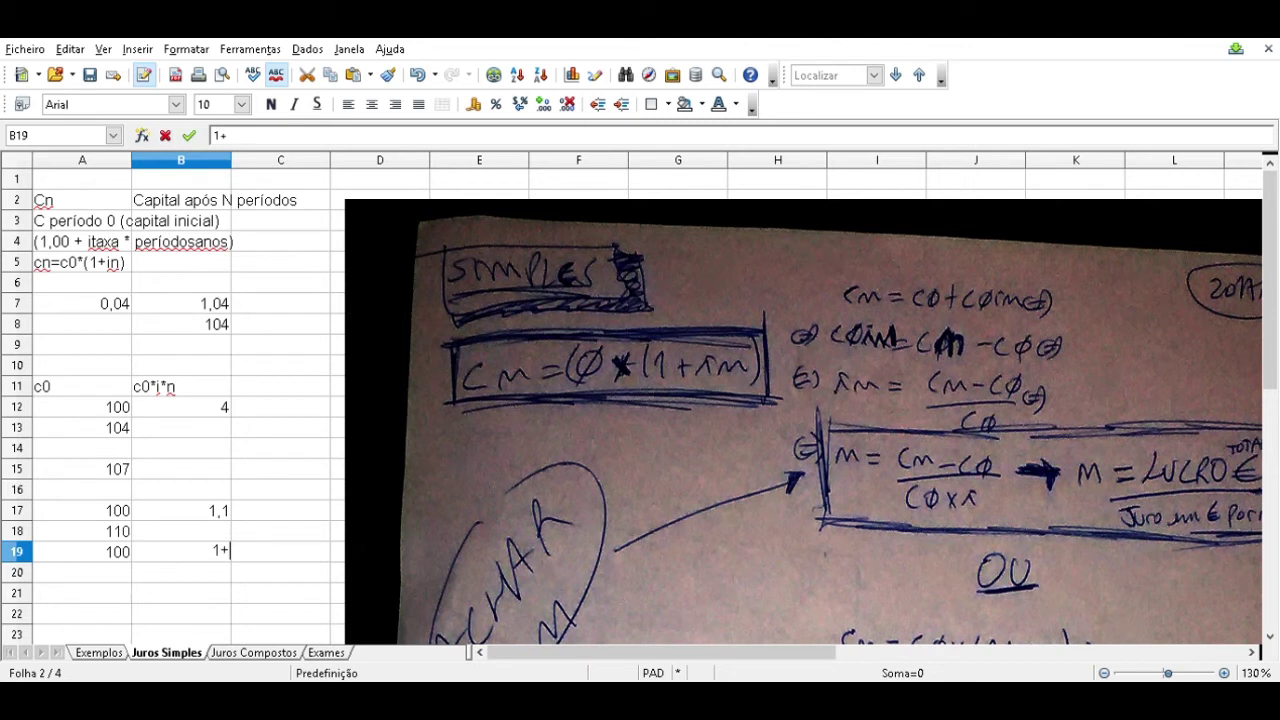
key(BackSpace)
key(BackSpace)
key(BackSpace)
text(0,10*)
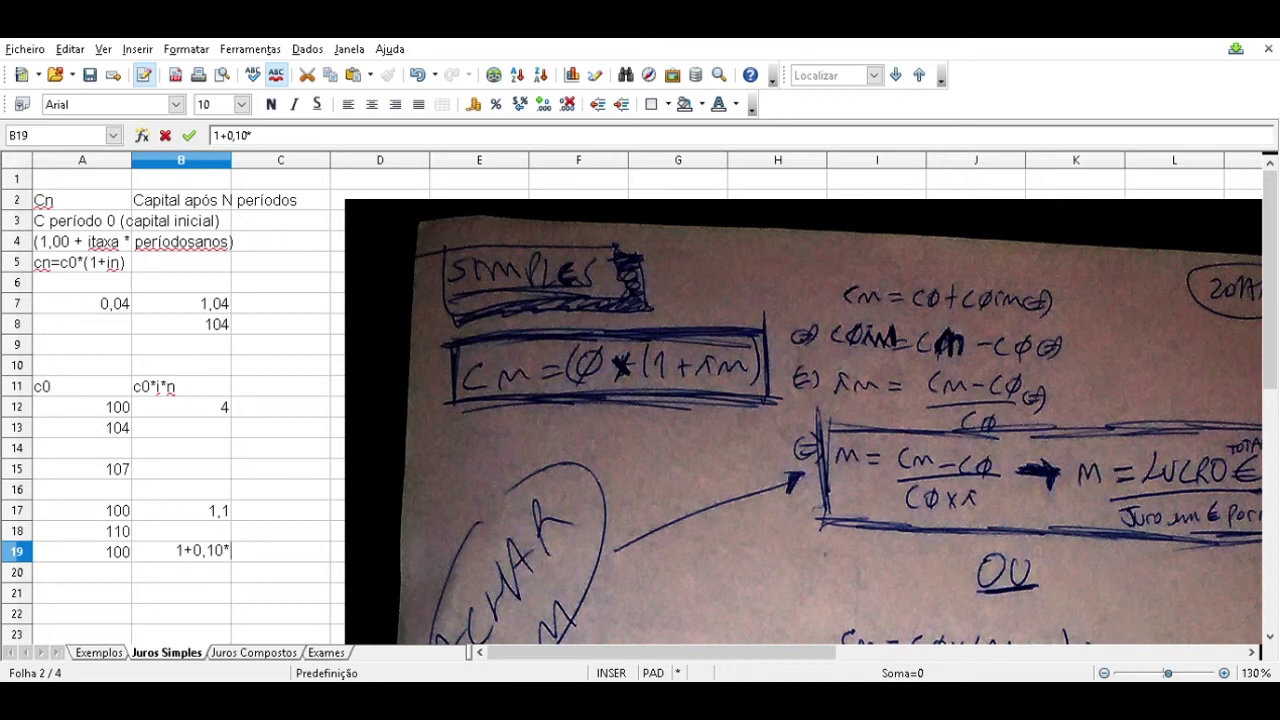
text(3)
key(ctrl+s)
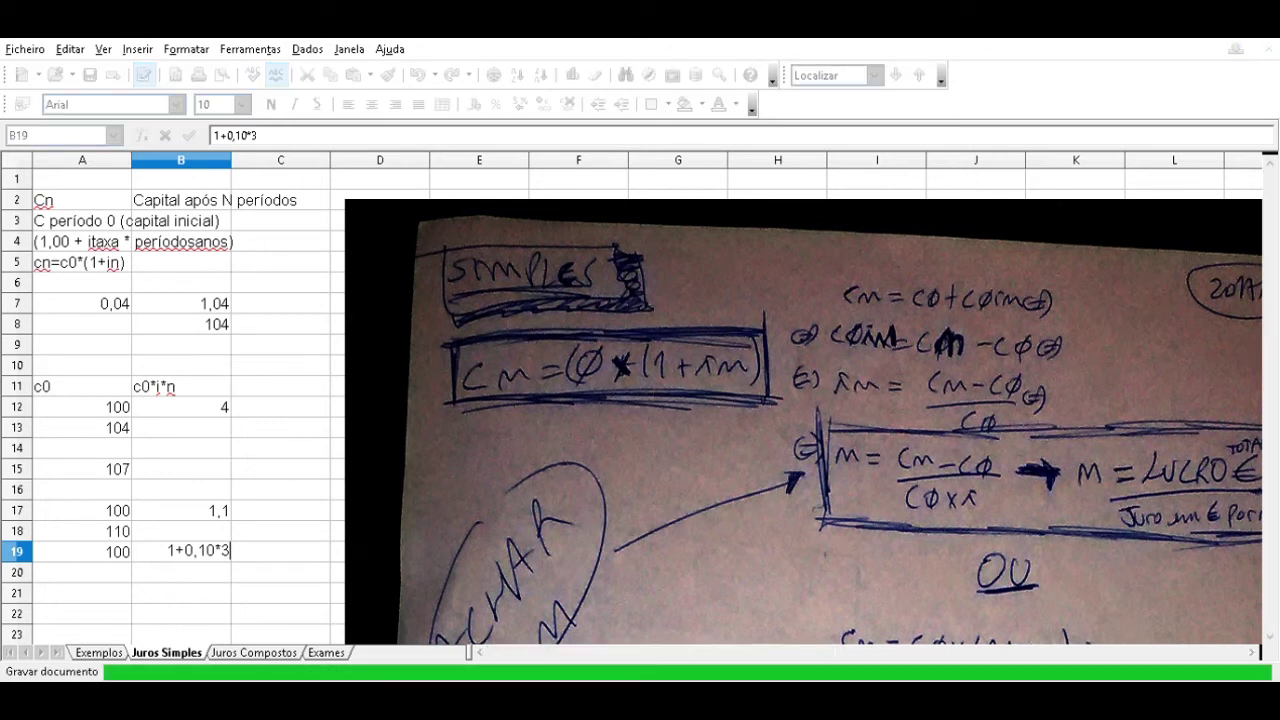
key(Return)
click(181, 552)
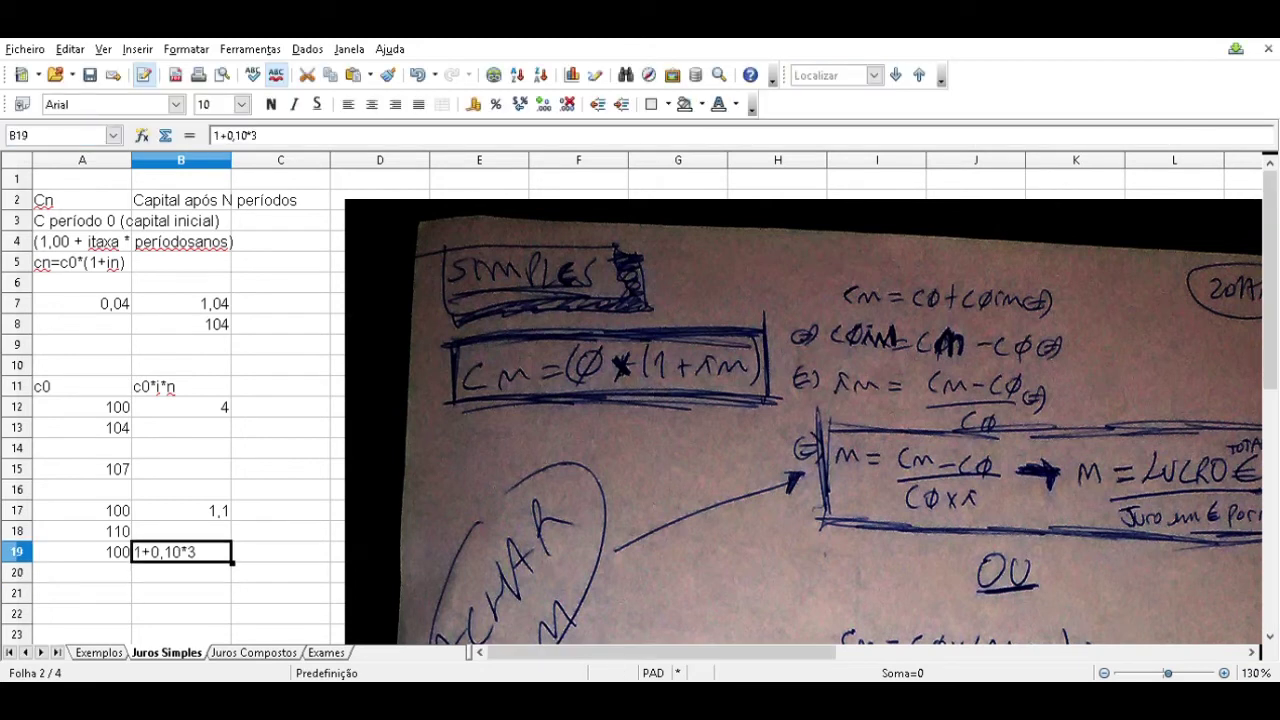
Step: Turn the expression in cell B19 into a calculated formula by prefixing it with an equals sign
key(F2)
key(Home)
text(=)
key(Return)
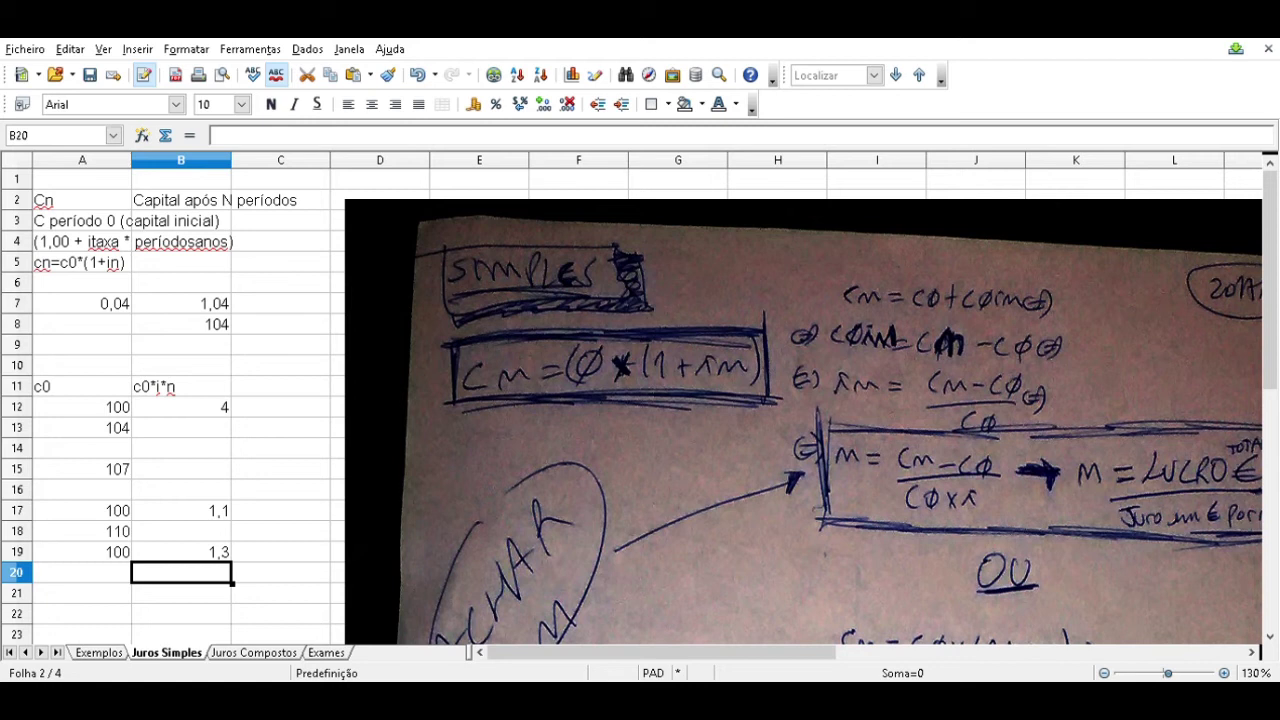
click(181, 552)
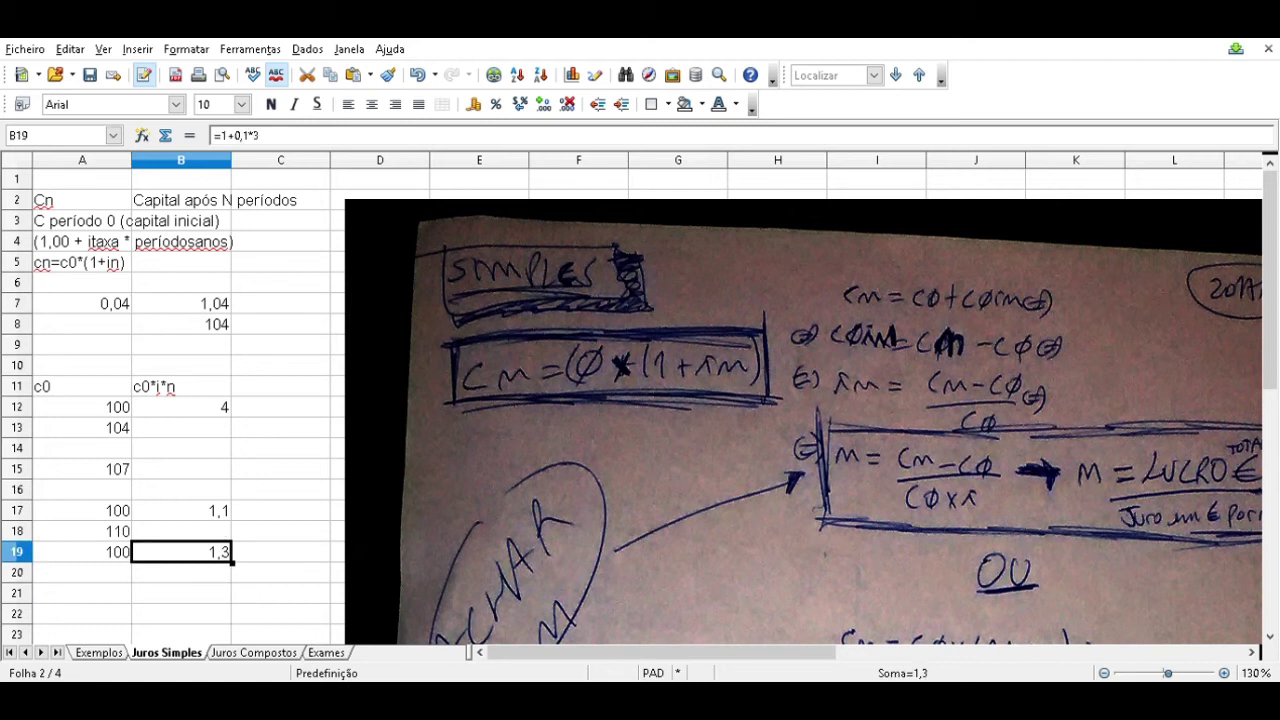
Step: Try the factor formula =1,1*3 in cell B19, then undo the change
key(F2)
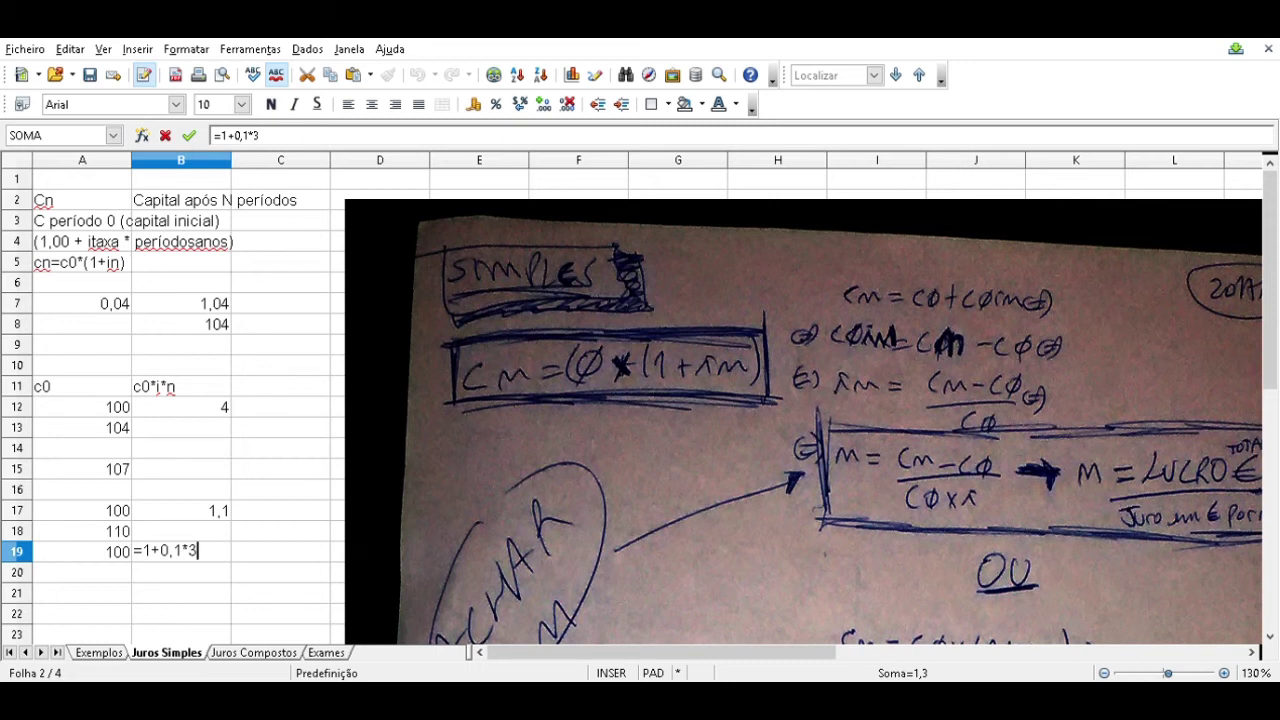
click(190, 551)
drag(186, 551, 134, 551)
text(=1,1)
key(Return)
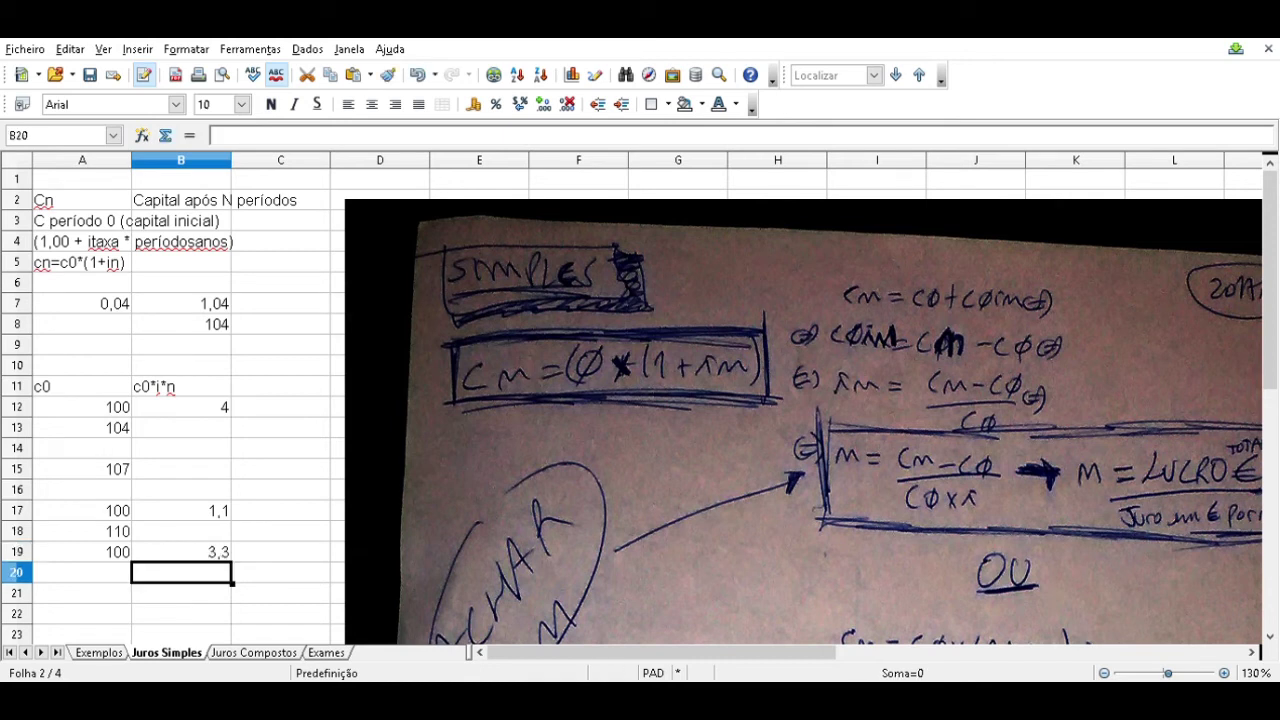
key(ctrl+z)
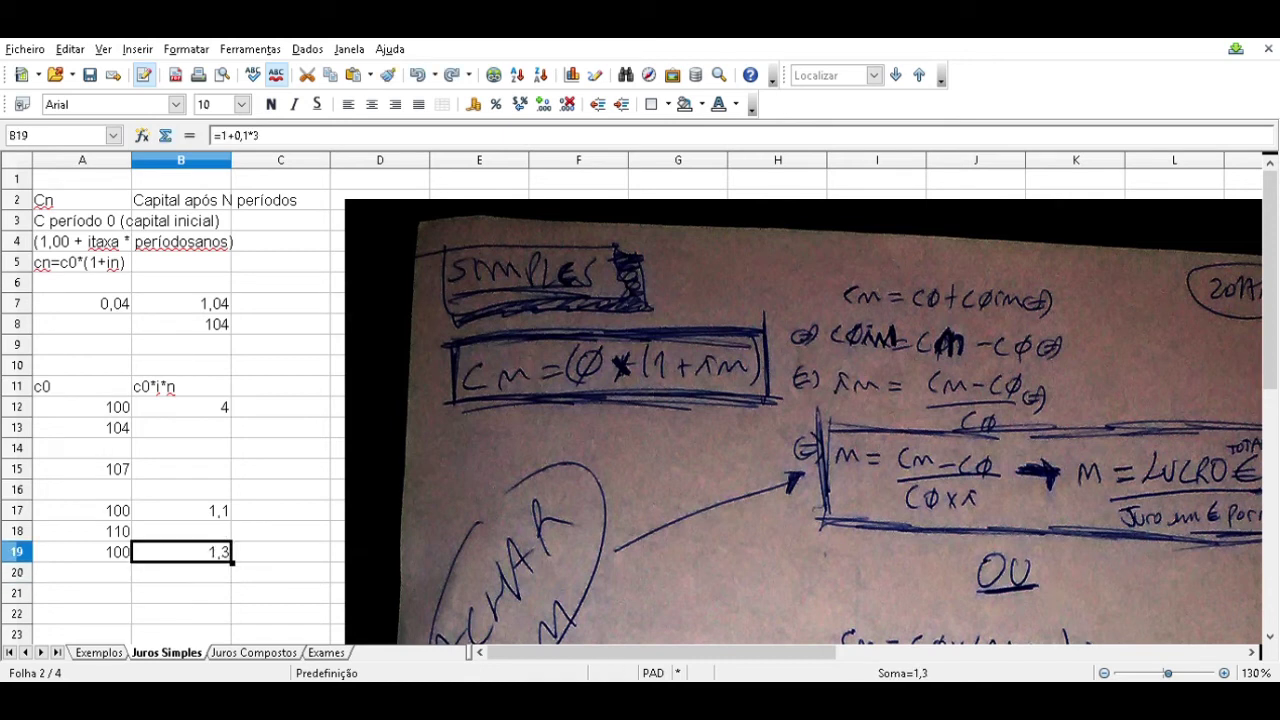
Step: Simplify the factor formula in cell B19 to =1+0,3
key(F2)
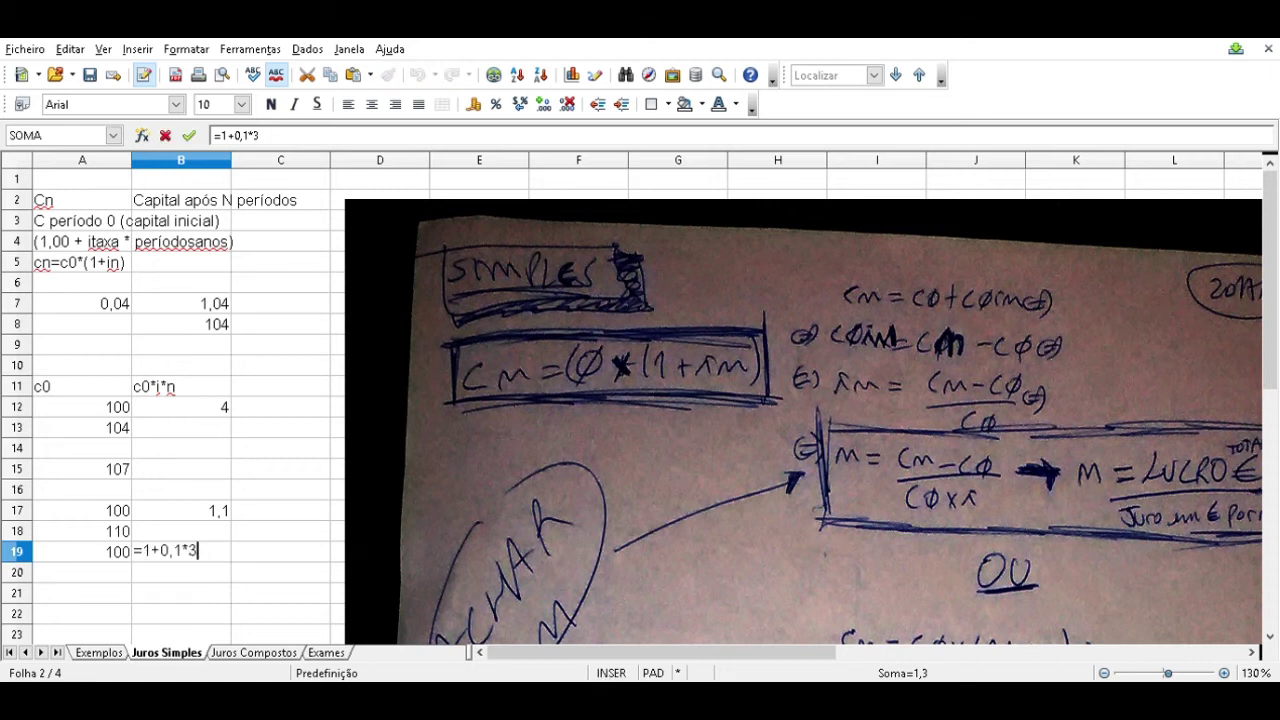
key(shift+Left)
key(shift+Left)
key(shift+Left)
click(172, 551)
click(162, 551)
drag(161, 551, 198, 551)
text(0,3)
key(BackSpace)
key(BackSpace)
key(BackSpace)
text(0,1*3)
key(Left)
key(Left)
text(0)
key(Delete)
key(Delete)
key(BackSpace)
key(Delete)
text(3)
key(Return)
key(Up)
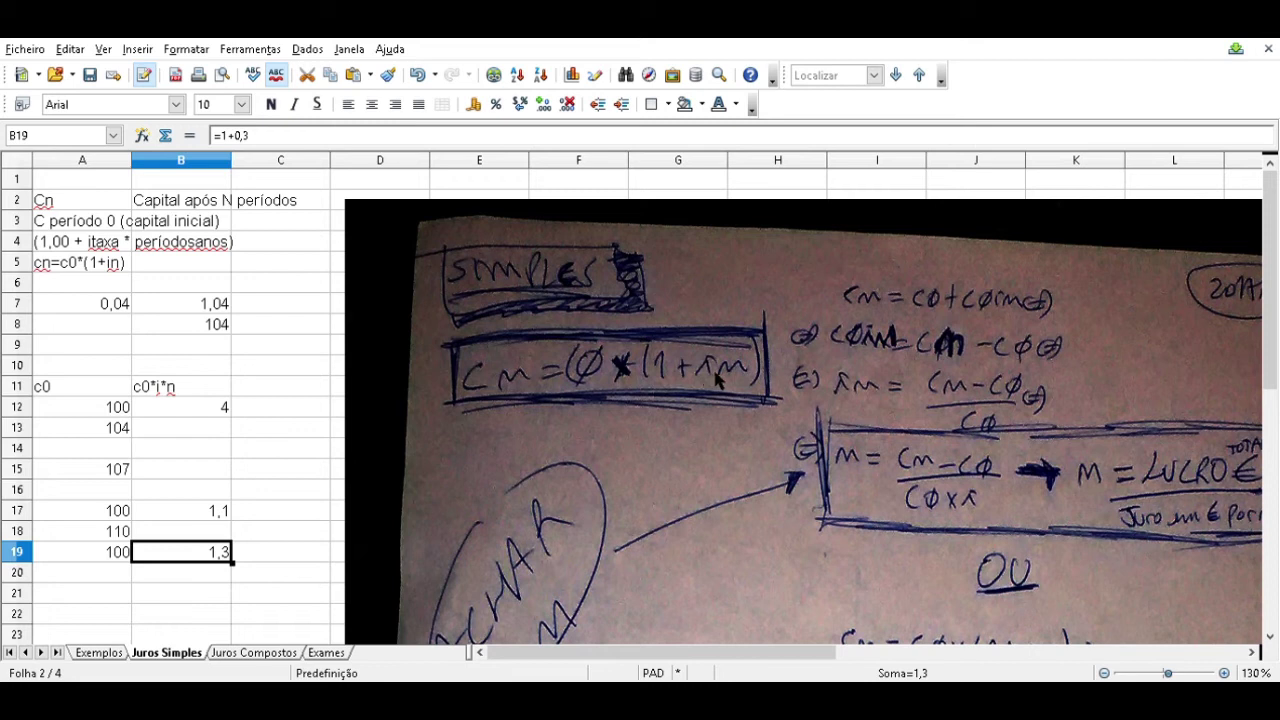
Step: Enter the final capital as =130 in cell C19
key(Right)
text(=)
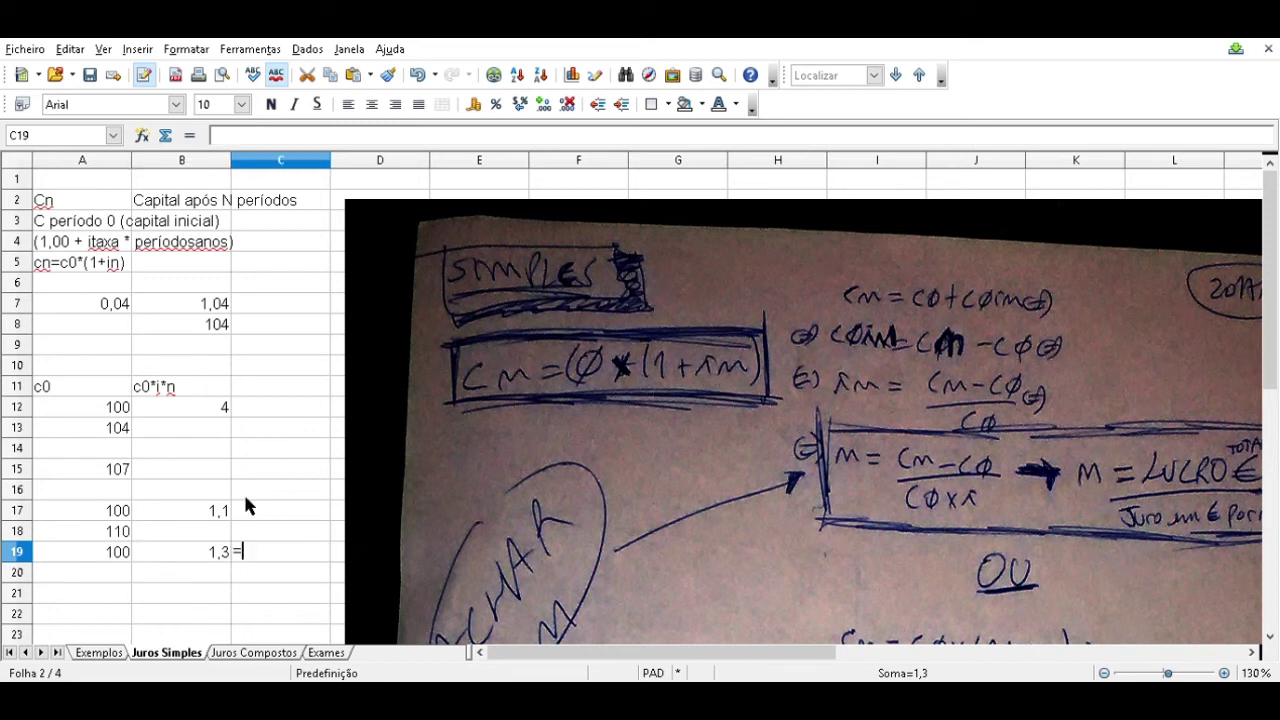
text(130)
key(Return)
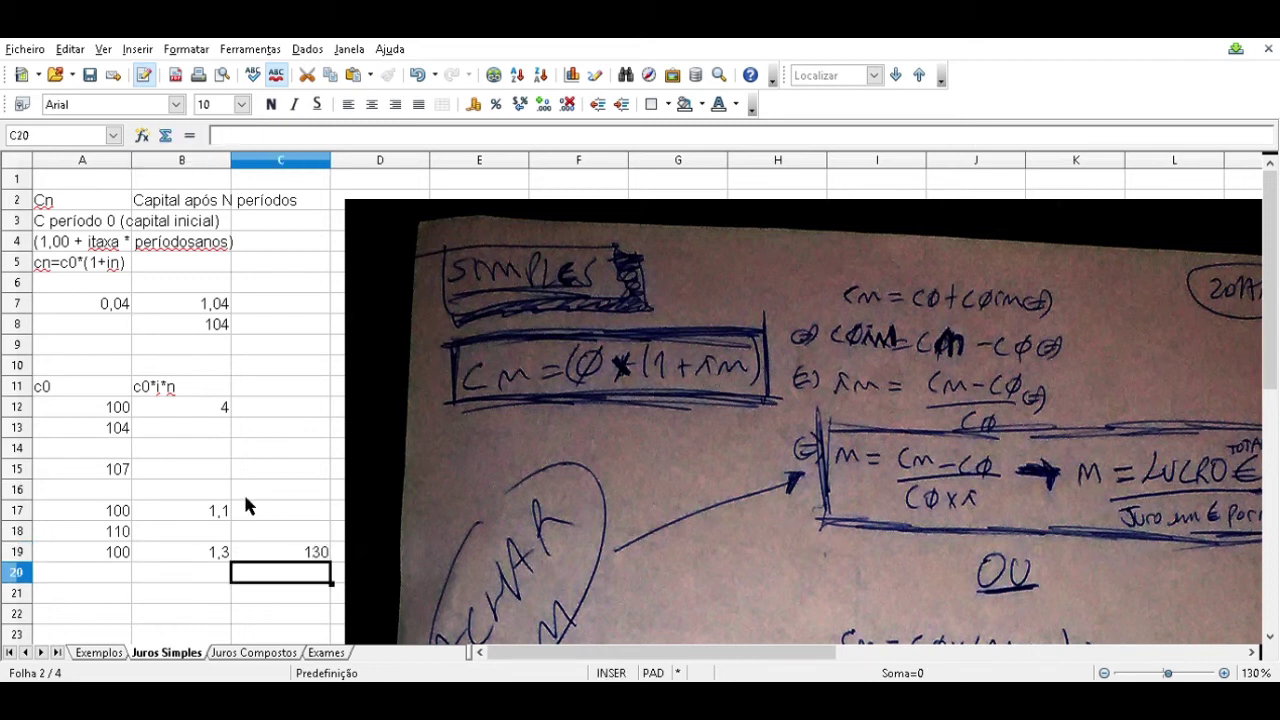
click(262, 469)
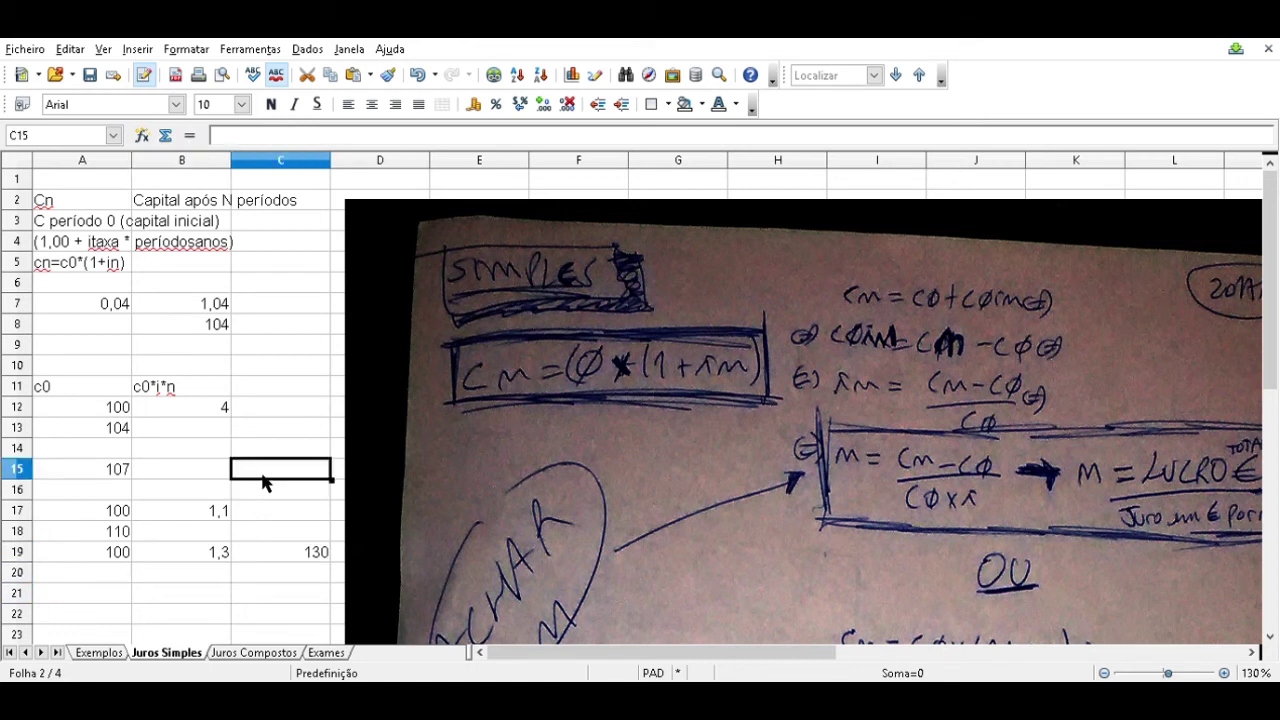
Step: On the Exemplos sheet, enter the headings CN, CI and 1+i in cells B2 to D2
click(98, 653)
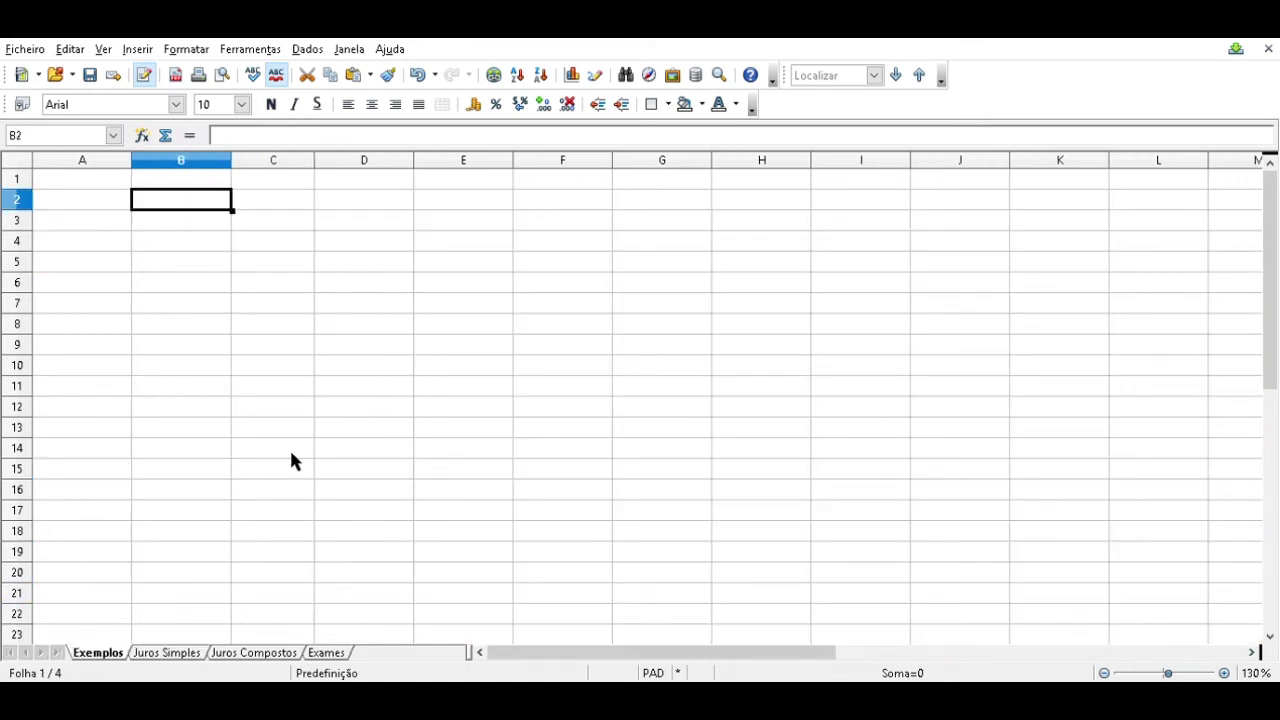
text(CN)
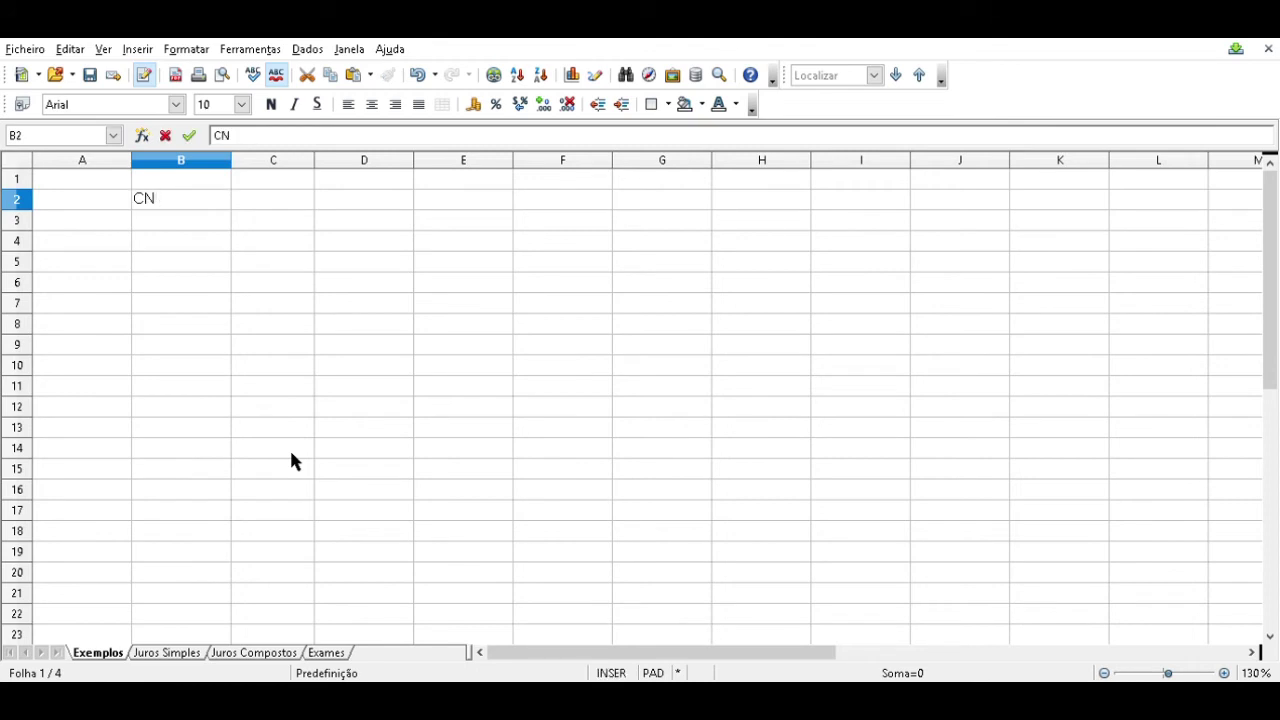
key(Tab)
text(CI)
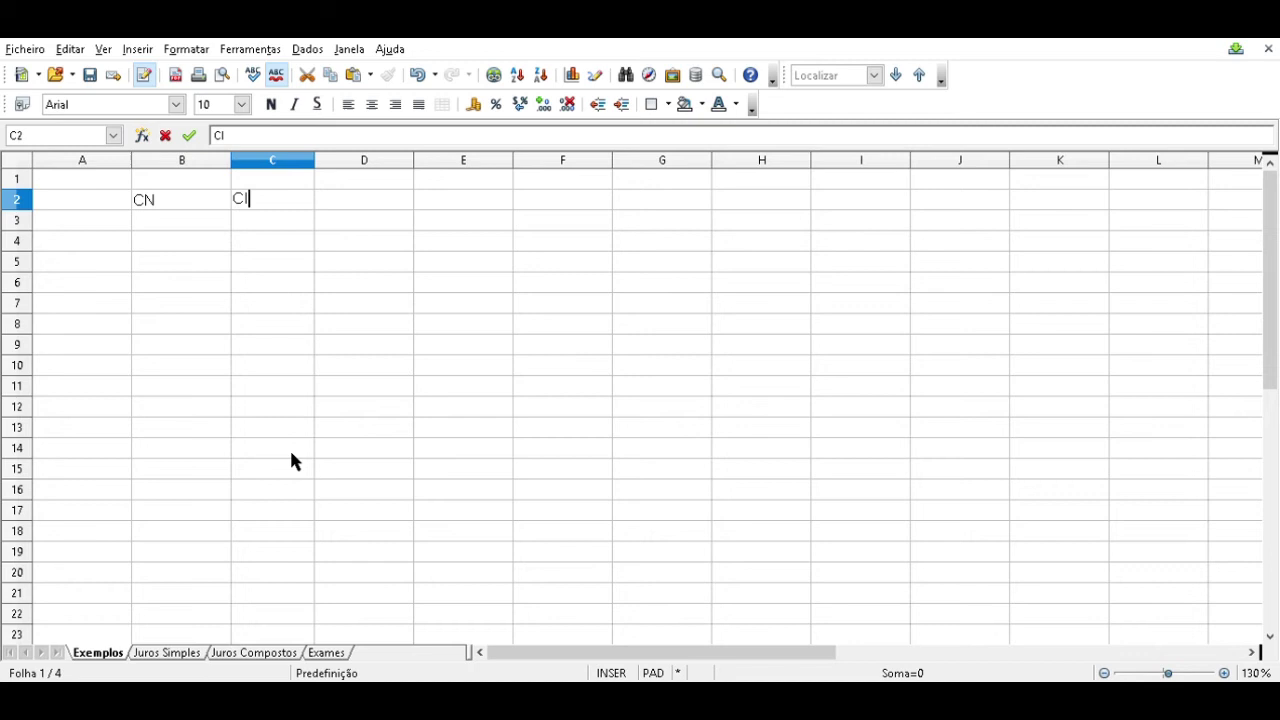
key(Tab)
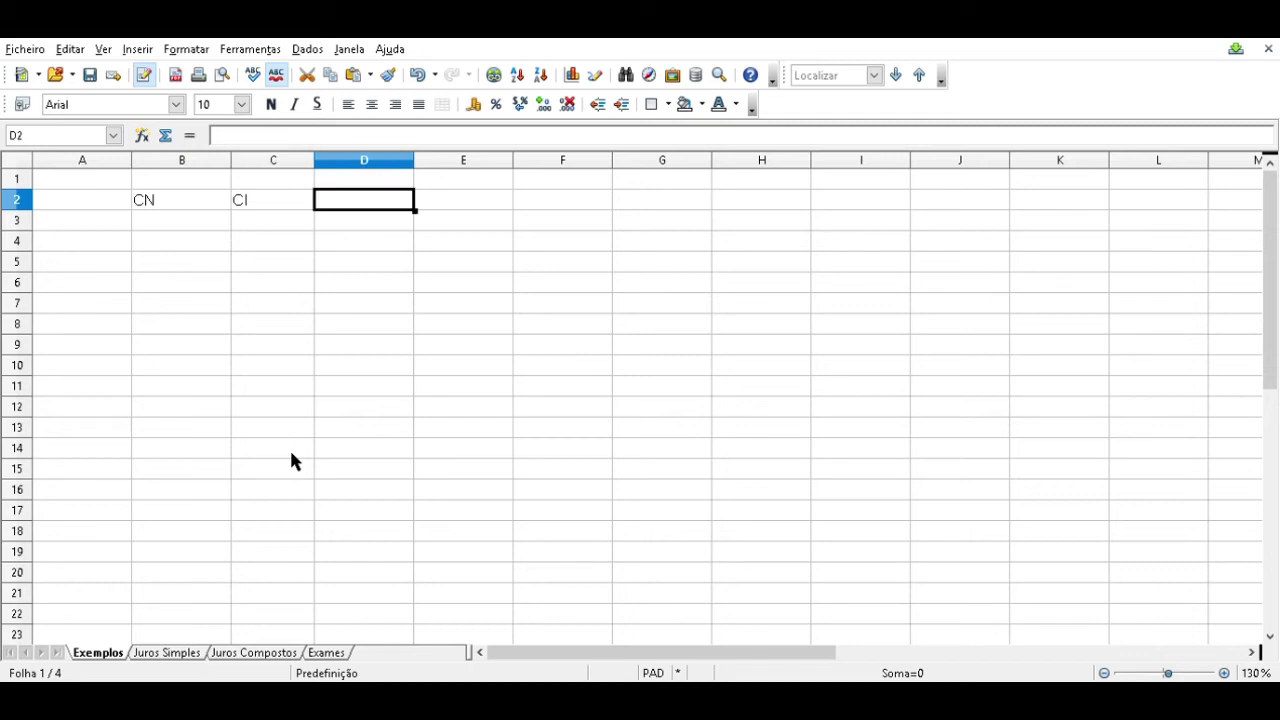
text(1+)
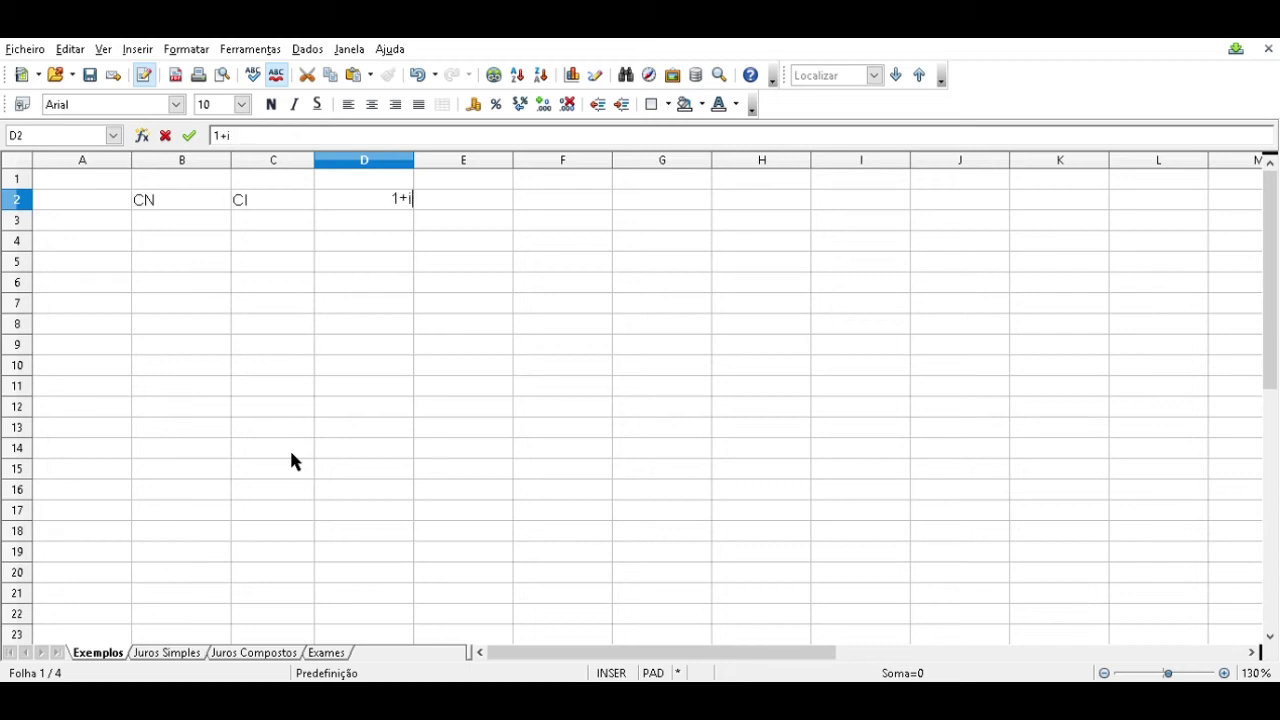
text(i)
key(Tab)
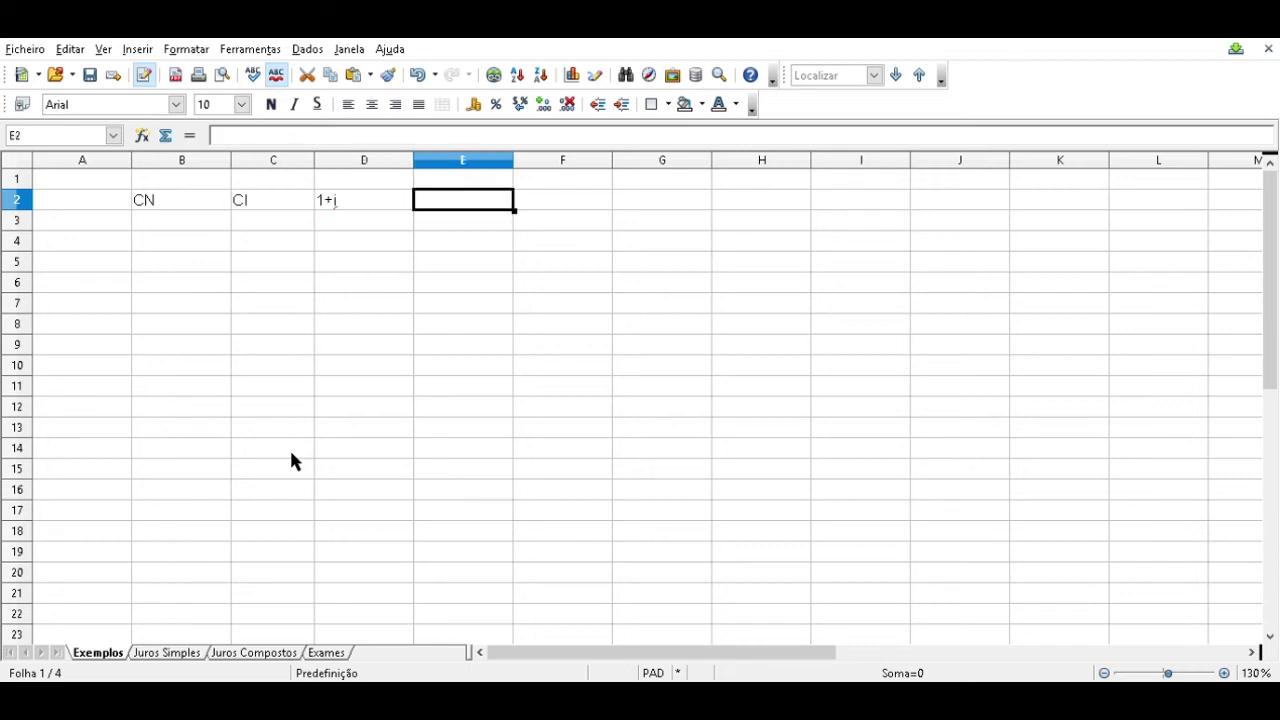
Step: Enter the heading N for the number of periods in cell E2
text(3)
key(Return)
key(Left)
key(Left)
key(Up)
key(Up)
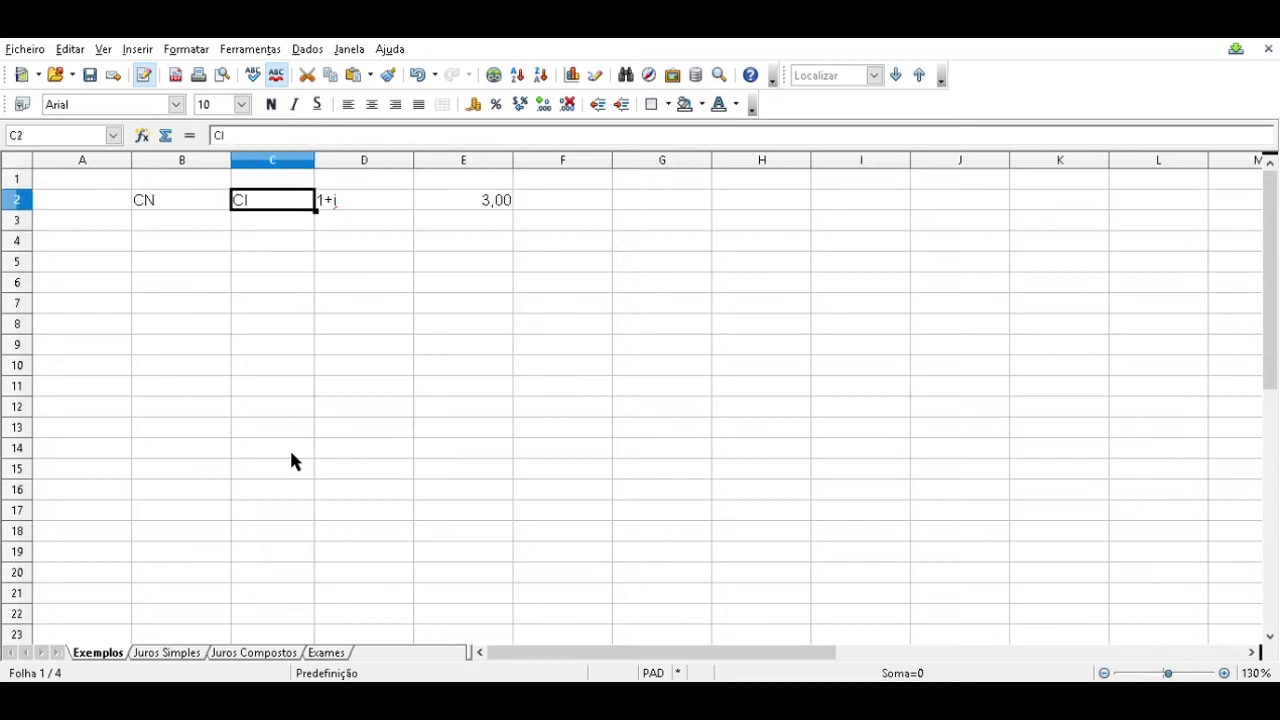
key(Right)
key(Down)
key(Right)
text(N)
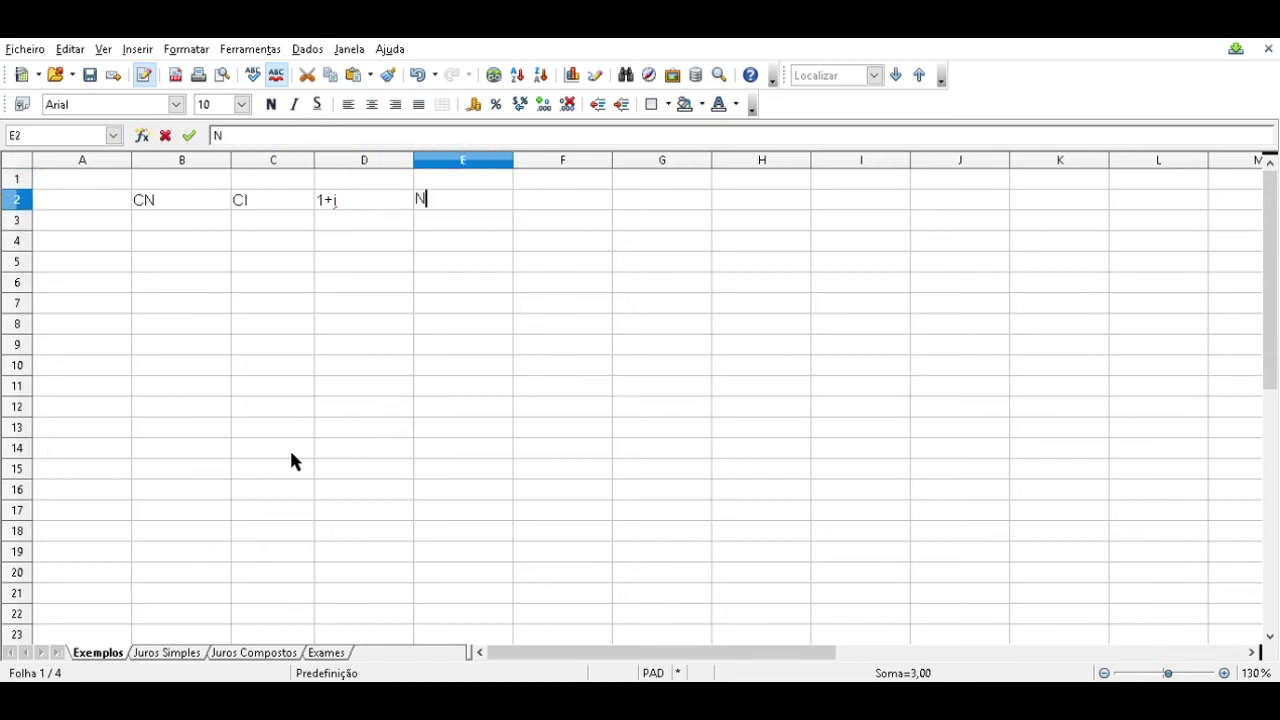
key(Return)
Step: Write the simple interest formula CN=C0+(1+I*N) as text in cell B7
key(Down)
key(Left)
key(Left)
key(Left)
key(Up)
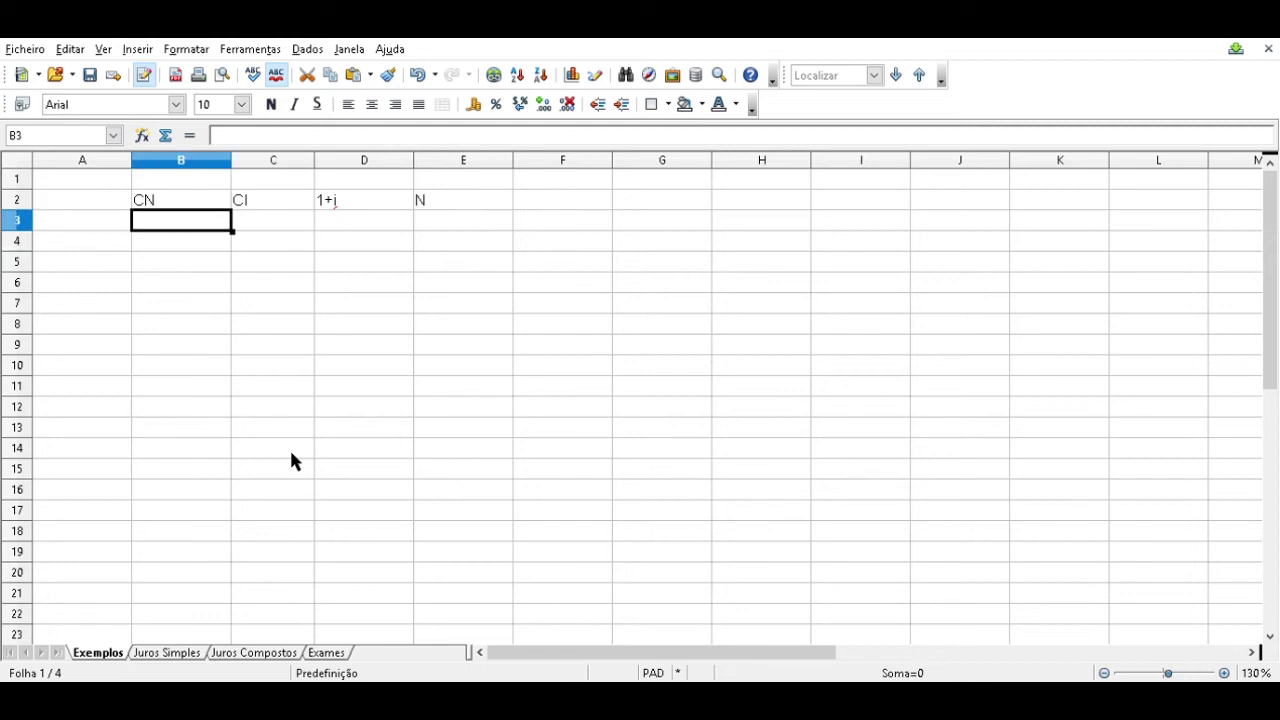
key(Down)
key(Down)
key(Down)
key(Down)
text(CN)
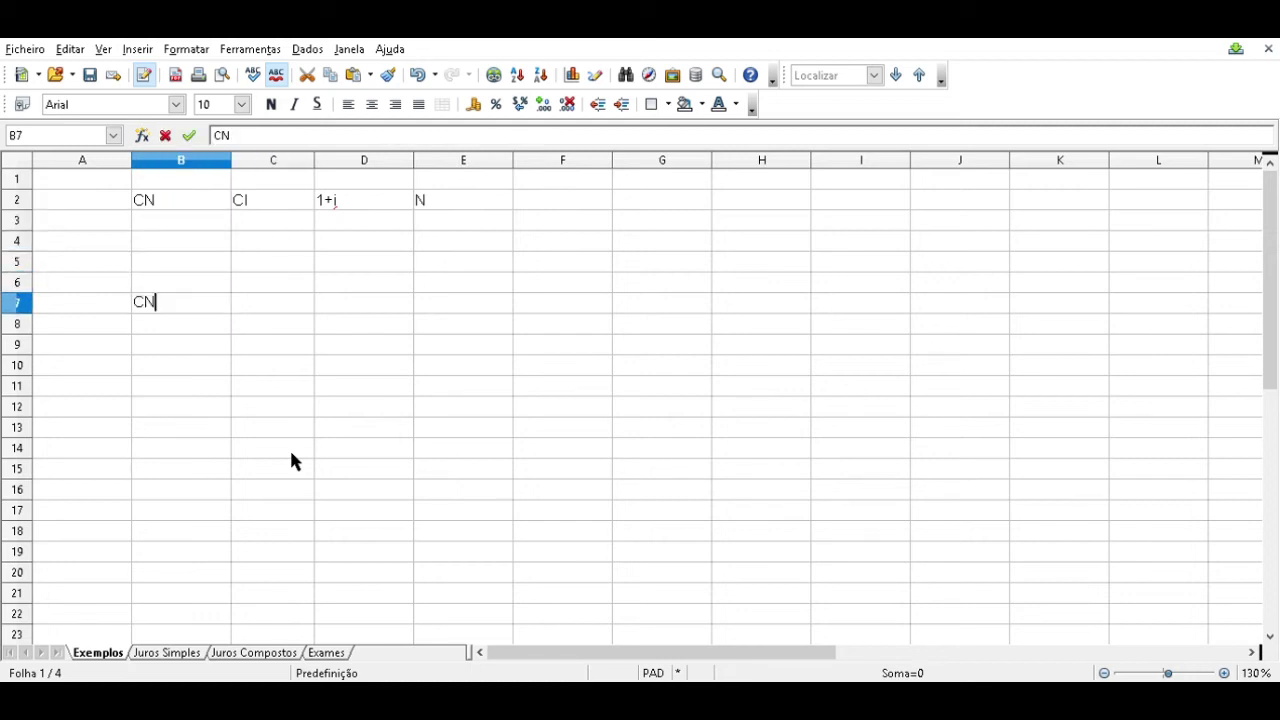
text(=CI)
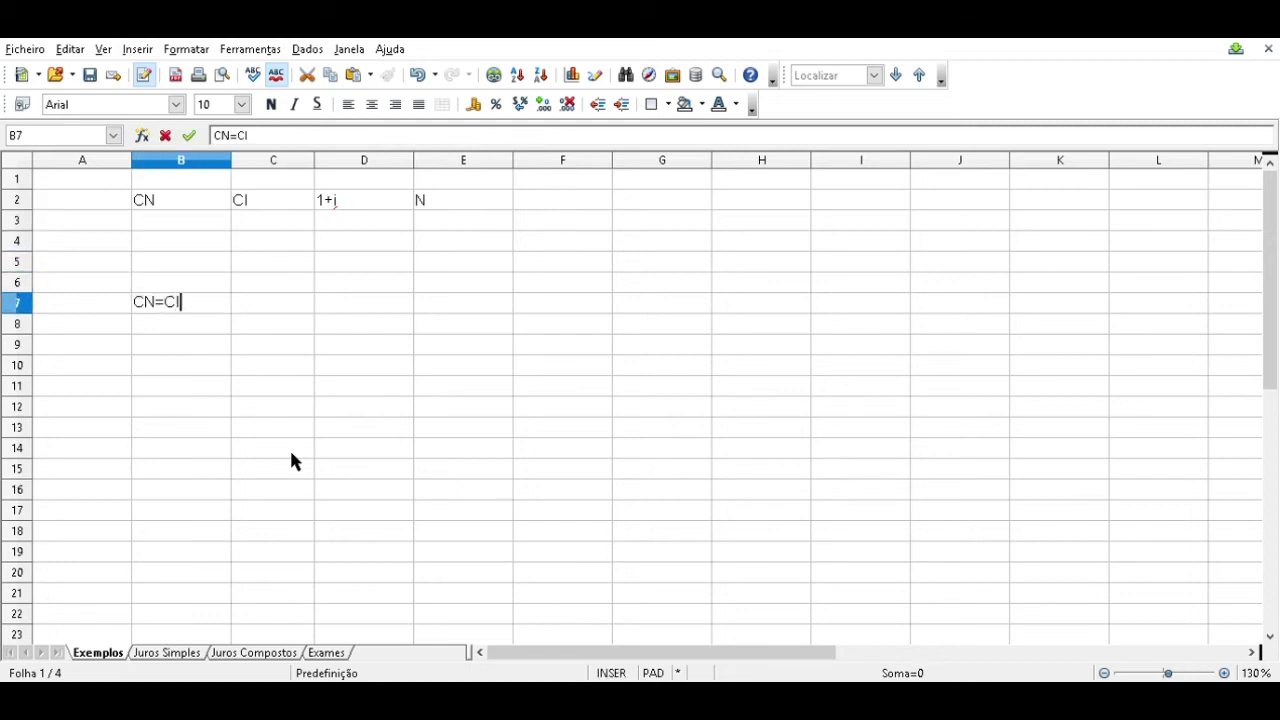
key(BackSpace)
text(0+(1+I*N))
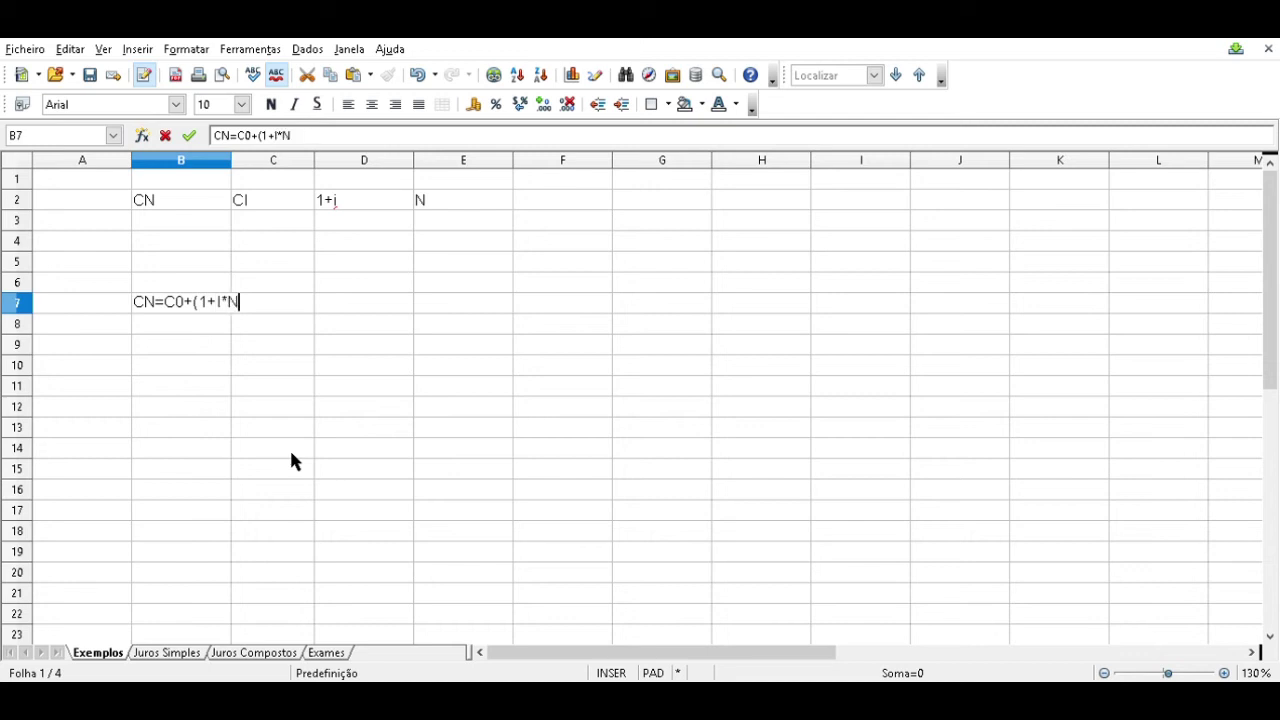
key(Return)
Step: Clear the N heading from cell E2 and extend the heading in D2 to 1+i+N
key(Up)
key(Up)
key(Up)
key(Up)
key(Up)
key(Right)
key(Right)
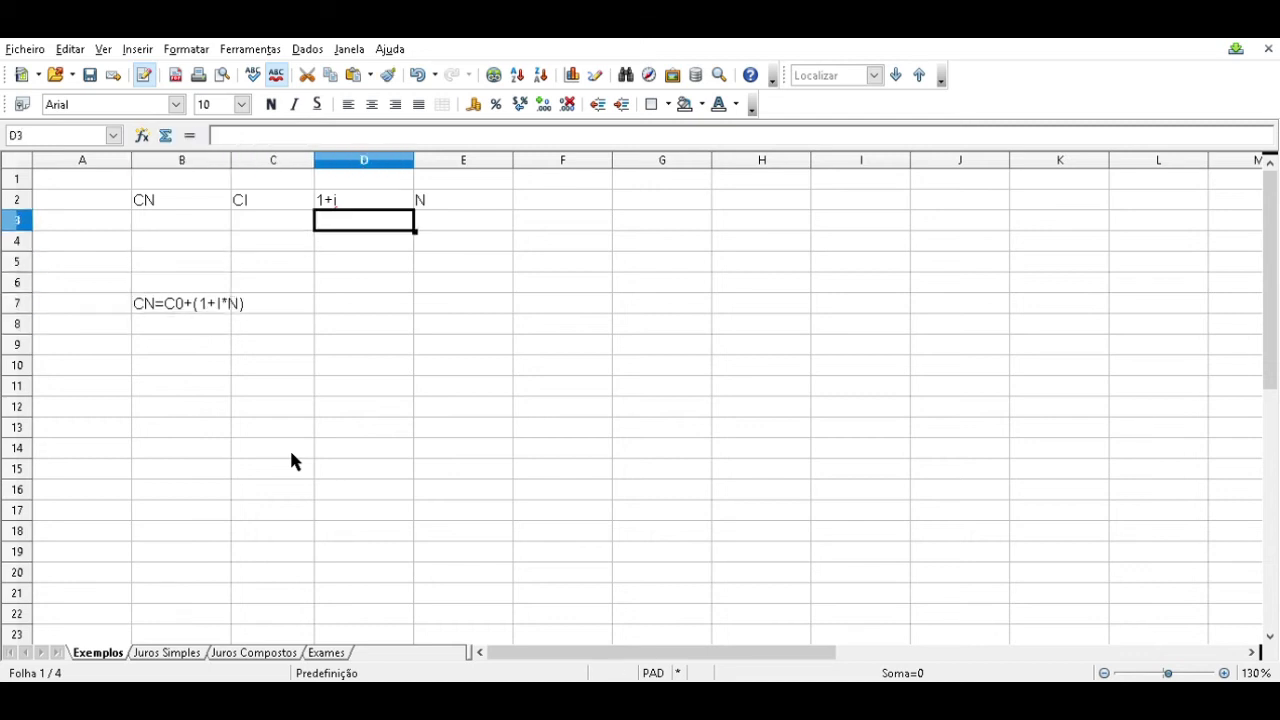
key(Right)
key(Up)
key(Delete)
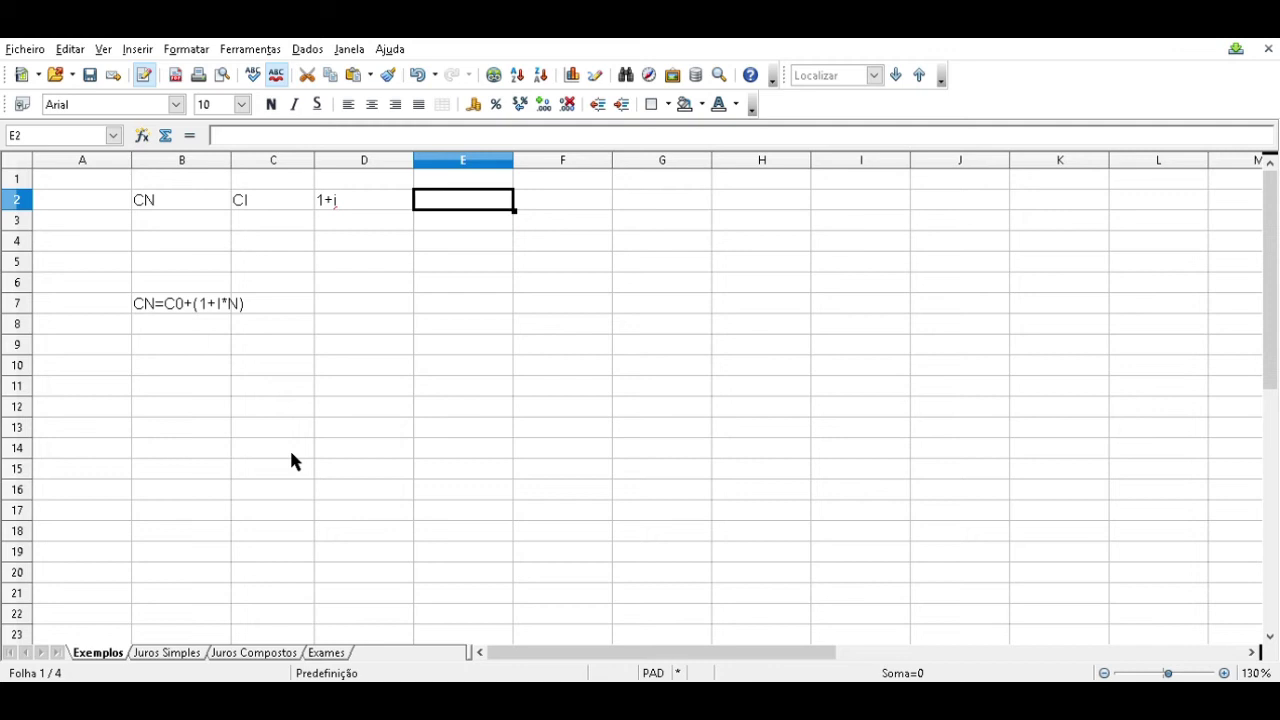
key(Left)
key(F2)
text(+N)
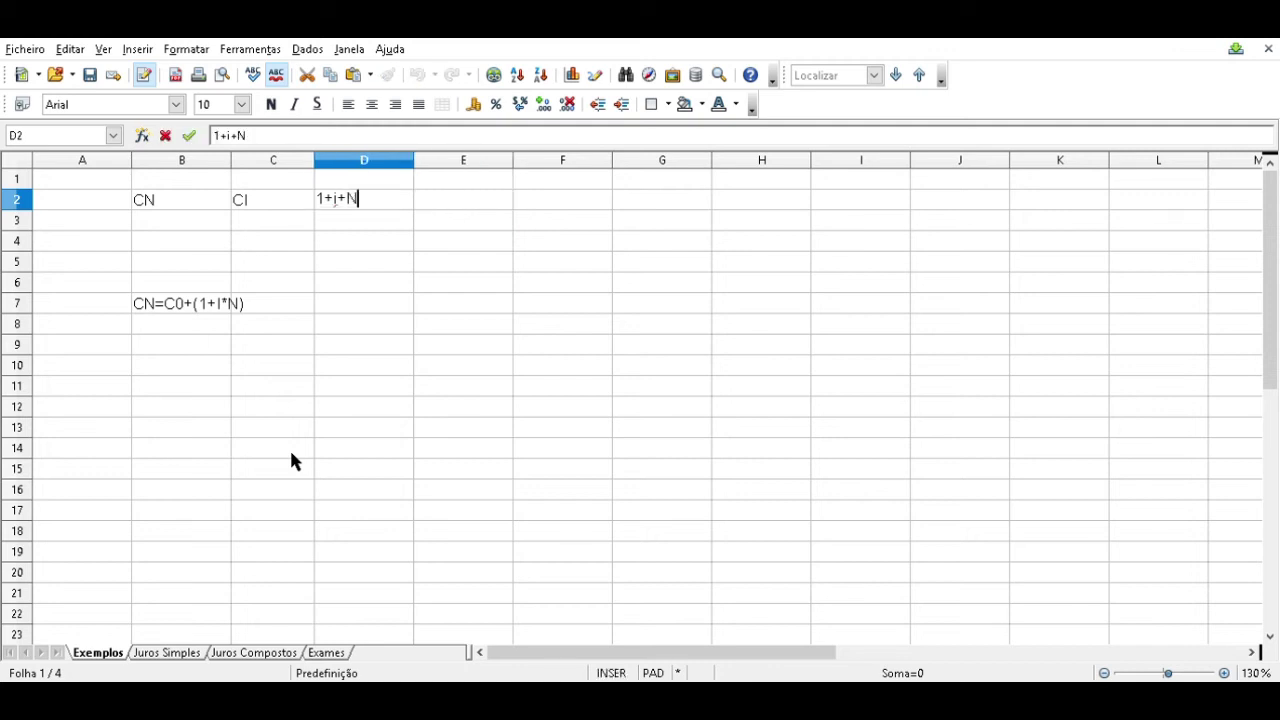
key(Return)
Step: Enter 100 under the CN heading in cell B3 and clear the cell again
key(Down)
key(Left)
key(Down)
key(Left)
key(Up)
key(Up)
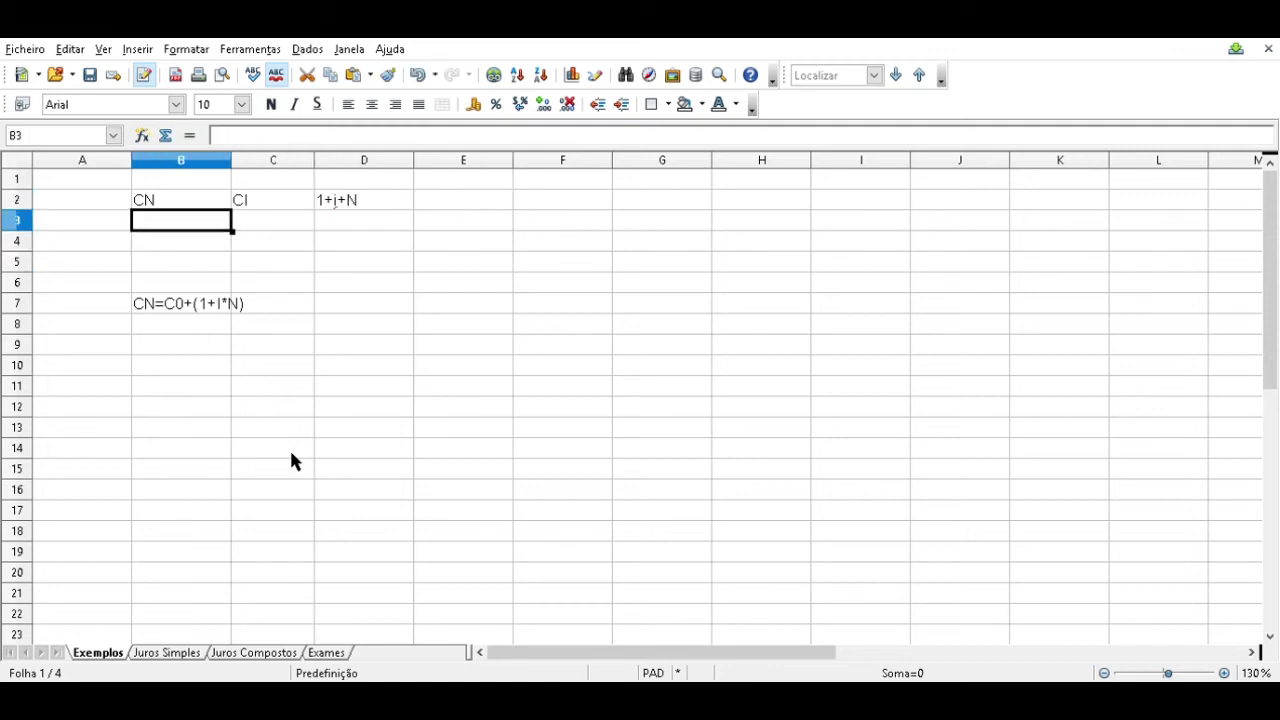
text(100)
key(Up)
key(Right)
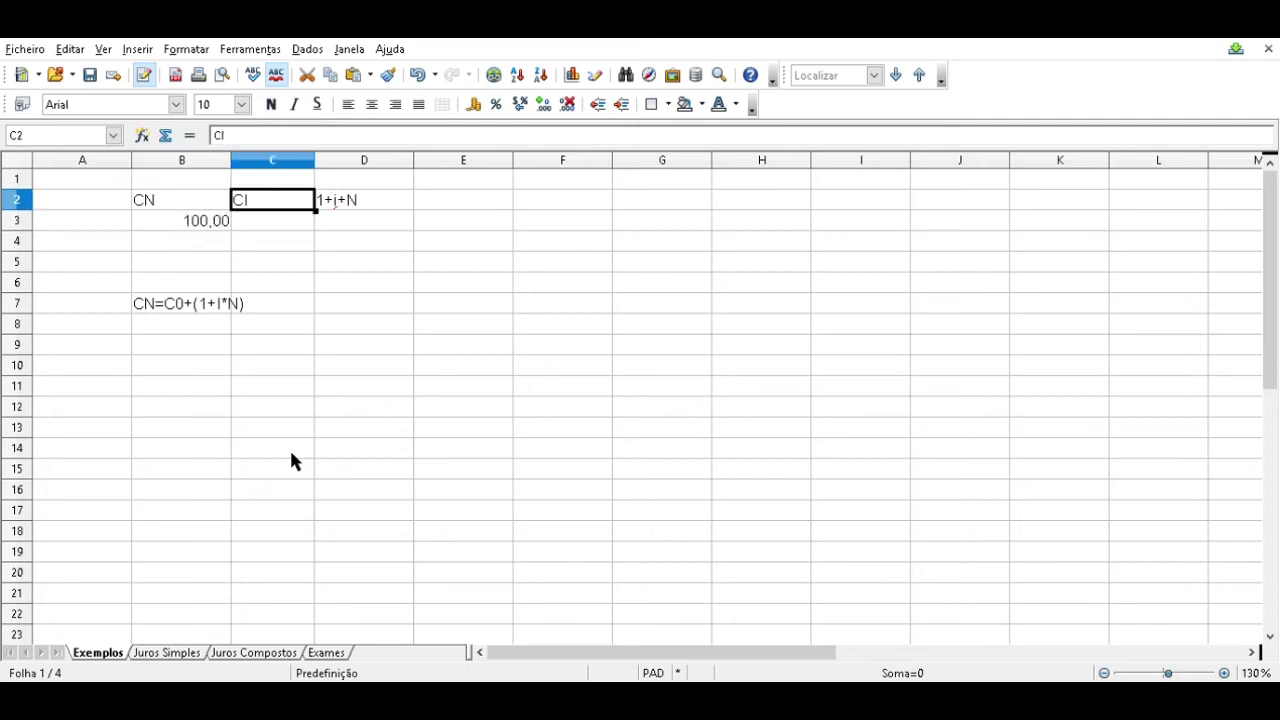
key(Down)
key(Left)
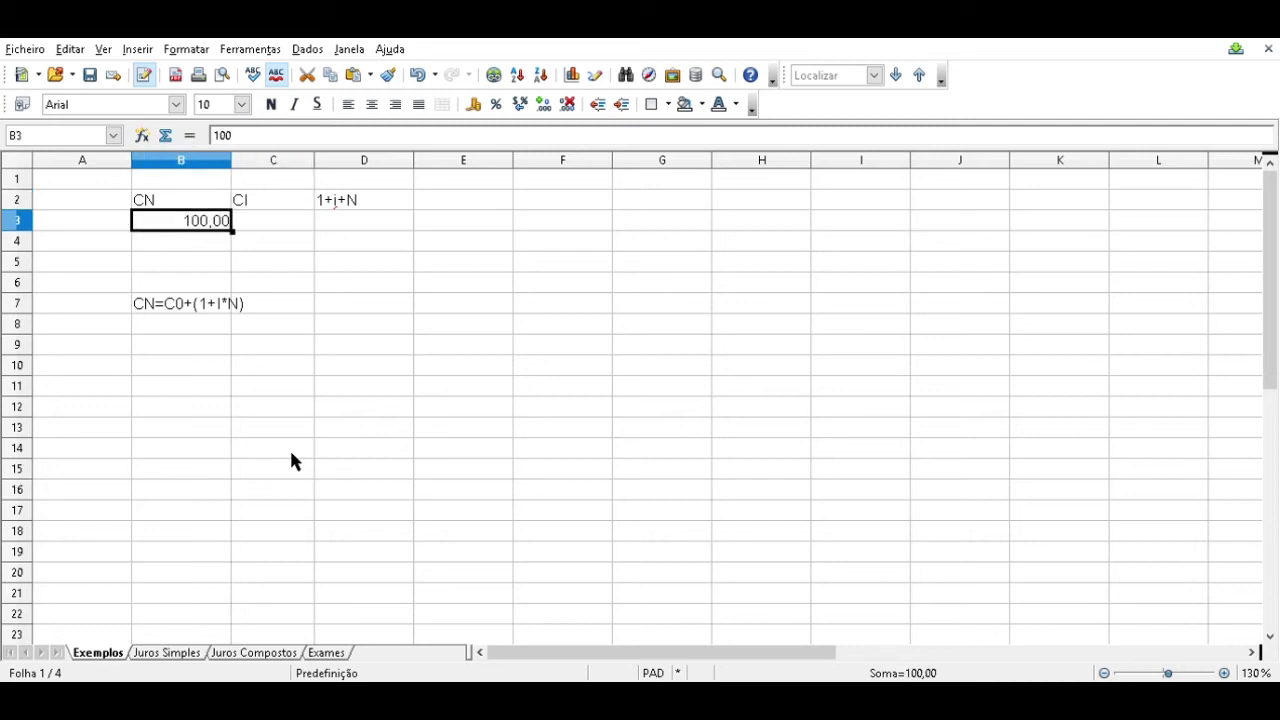
key(Delete)
text(=)
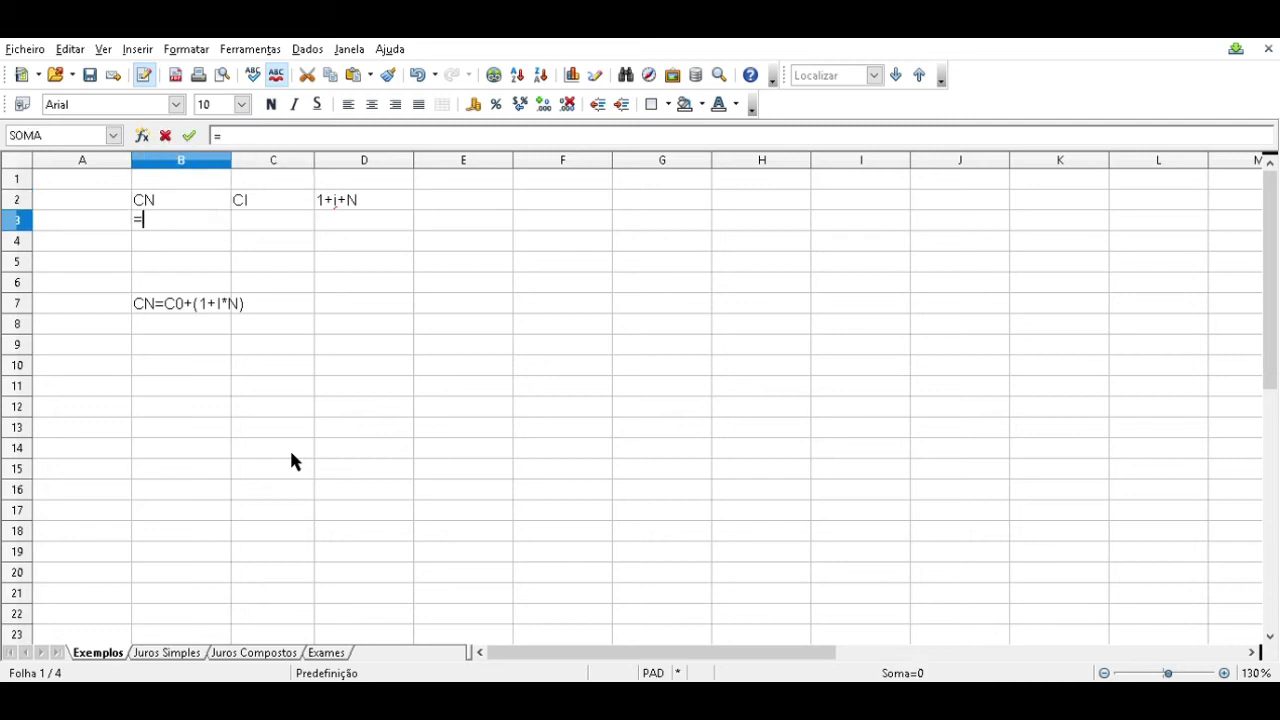
key(Right)
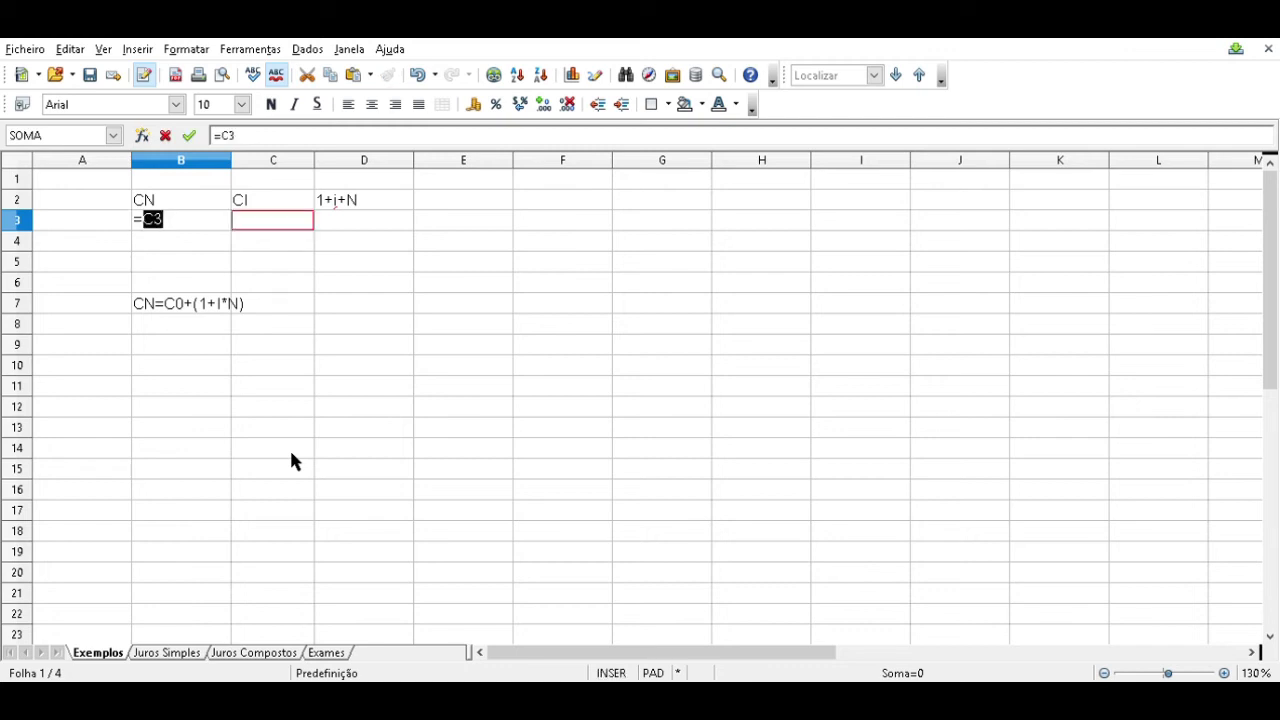
key(Escape)
Step: Restore the heading 1+i in cell D2 and enter the heading N in cell E2
key(Up)
key(Right)
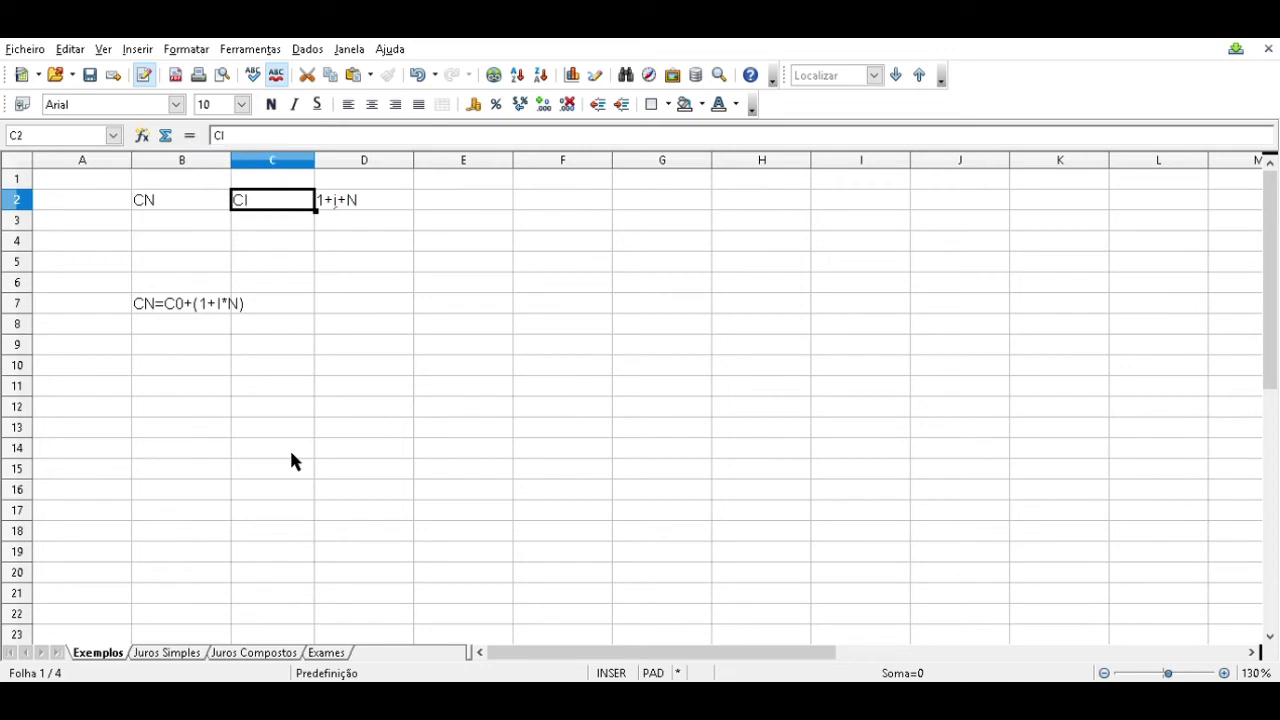
key(Right)
key(F2)
key(BackSpace)
key(BackSpace)
key(Return)
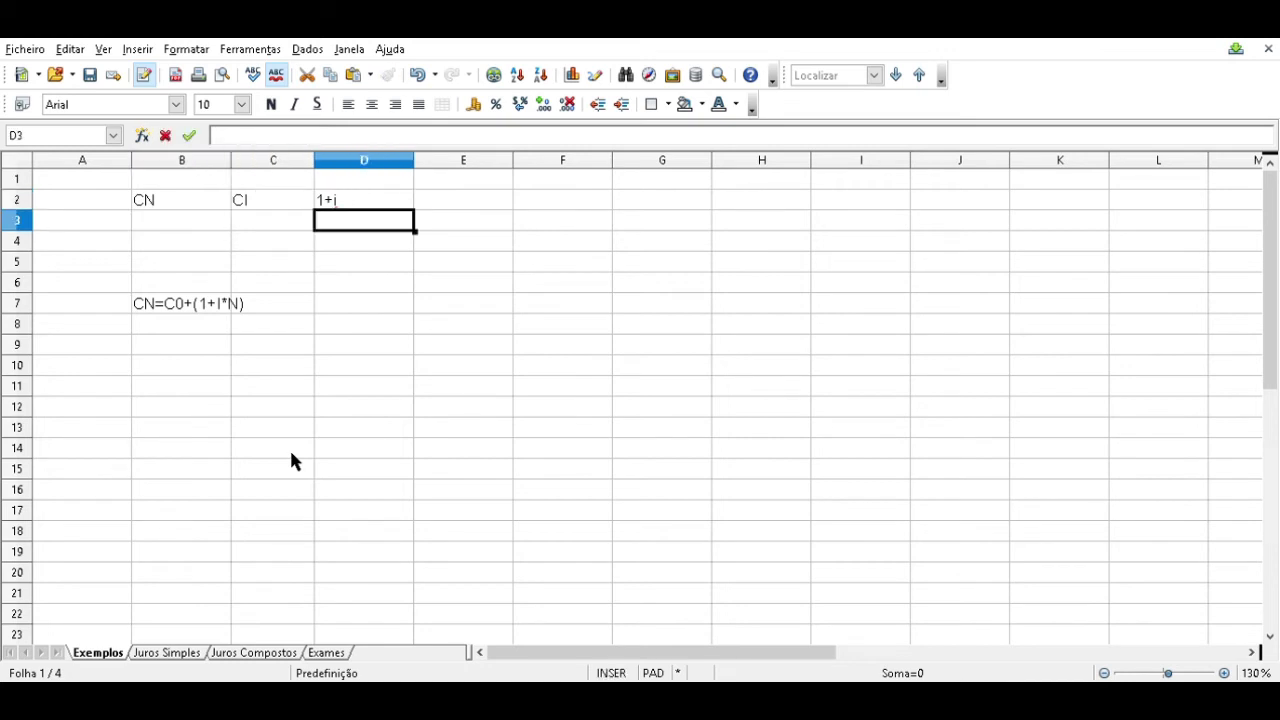
key(Up)
key(Tab)
text(N)
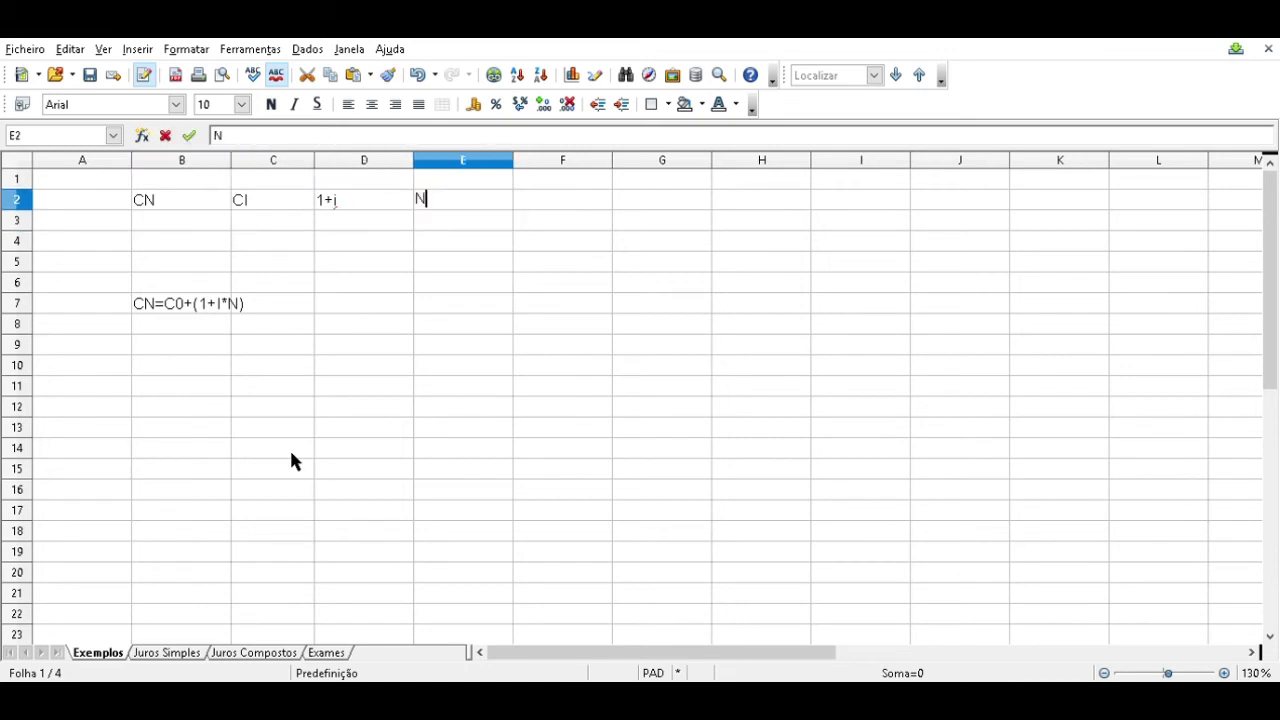
key(Return)
Step: Add the heading 1+i*N for the interest factor in cell F2
key(Up)
key(Left)
key(Left)
key(Left)
key(Down)
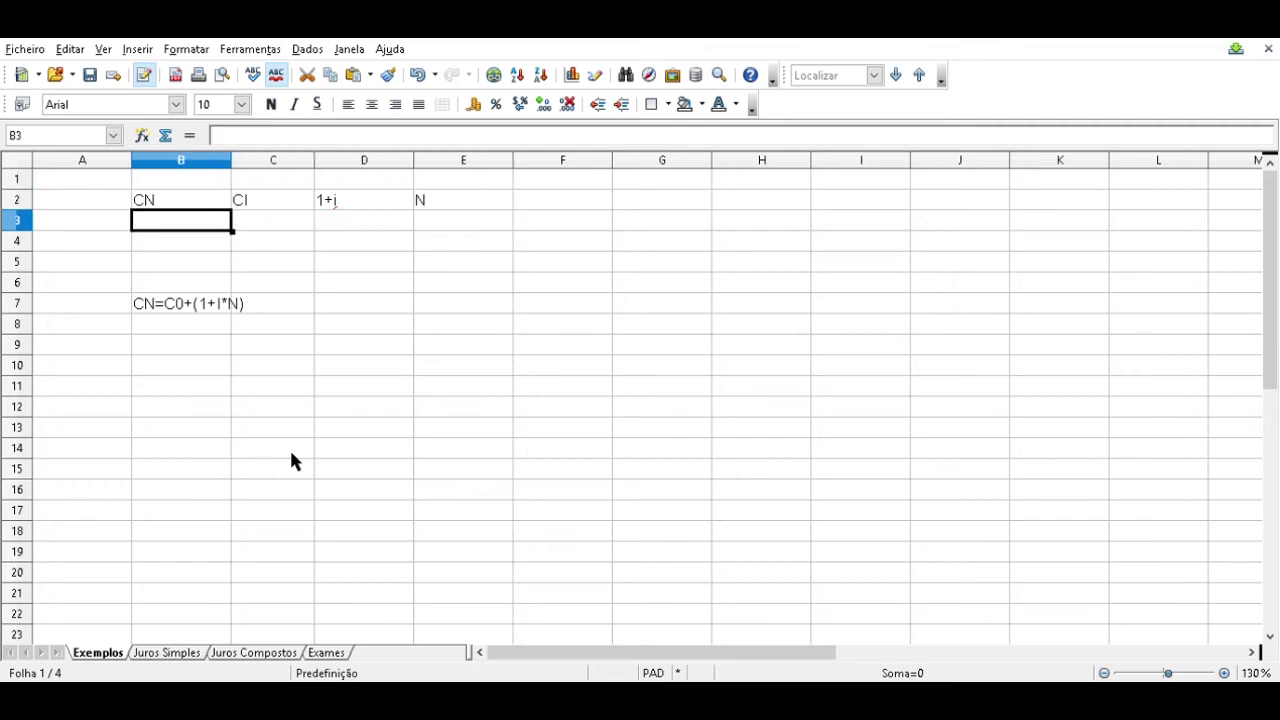
key(Up)
key(Right)
key(Right)
key(Right)
key(Right)
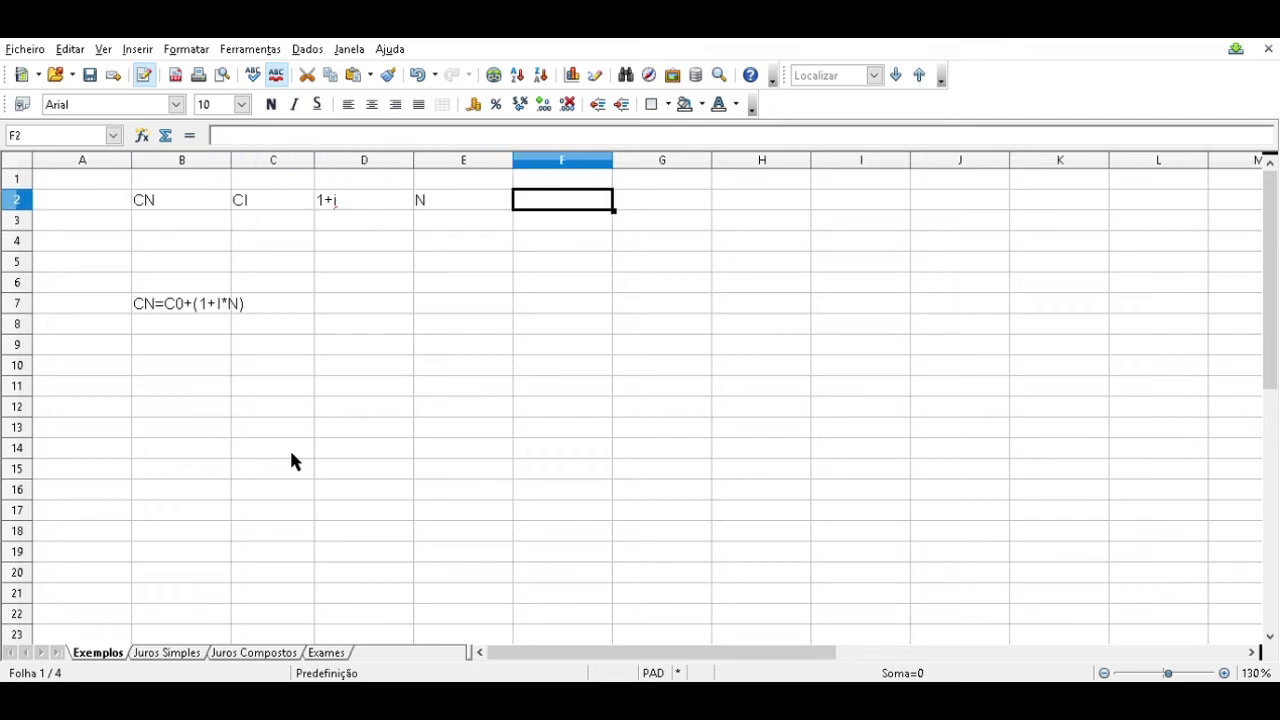
text(1+i)
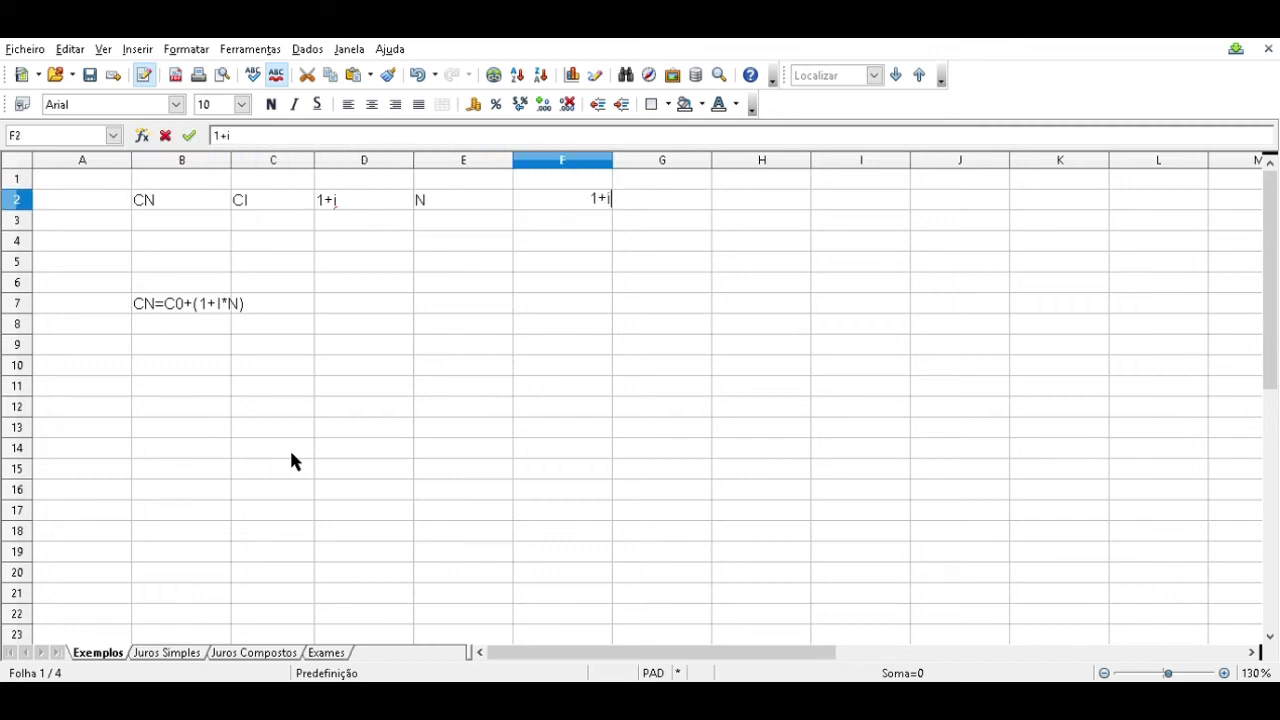
text(=N)
key(BackSpace)
key(BackSpace)
text(*N)
key(Return)
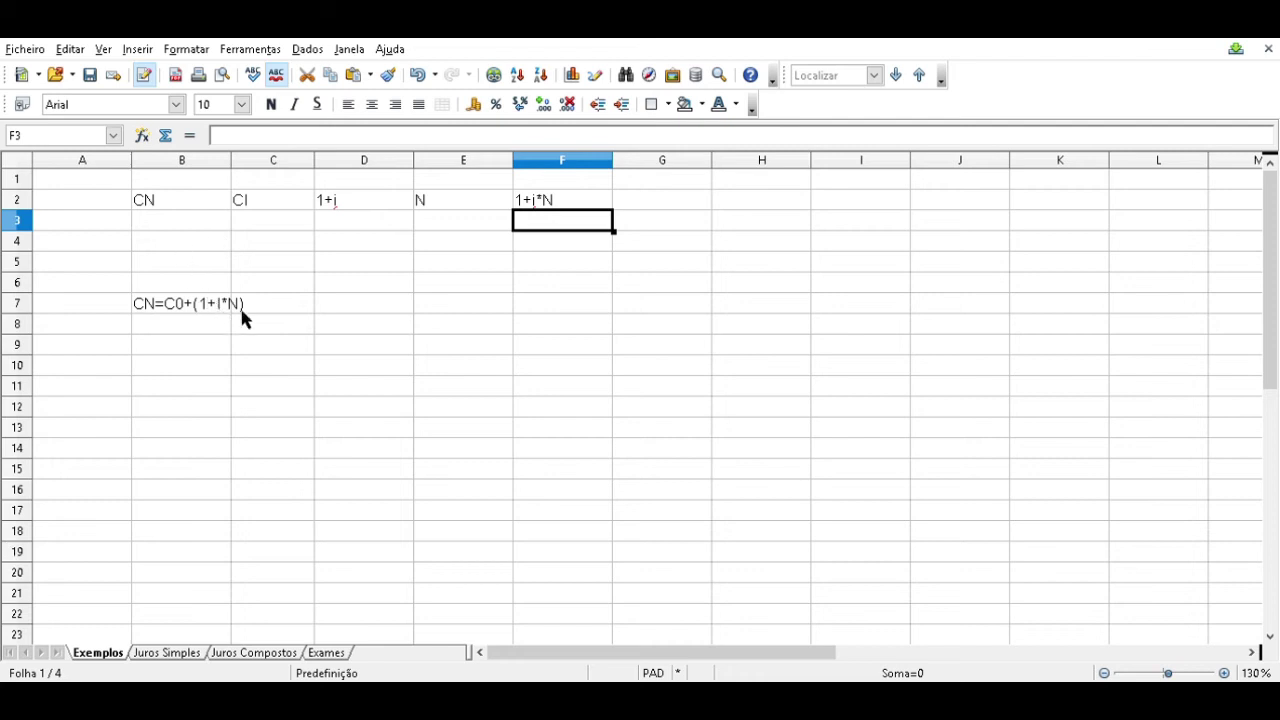
click(201, 222)
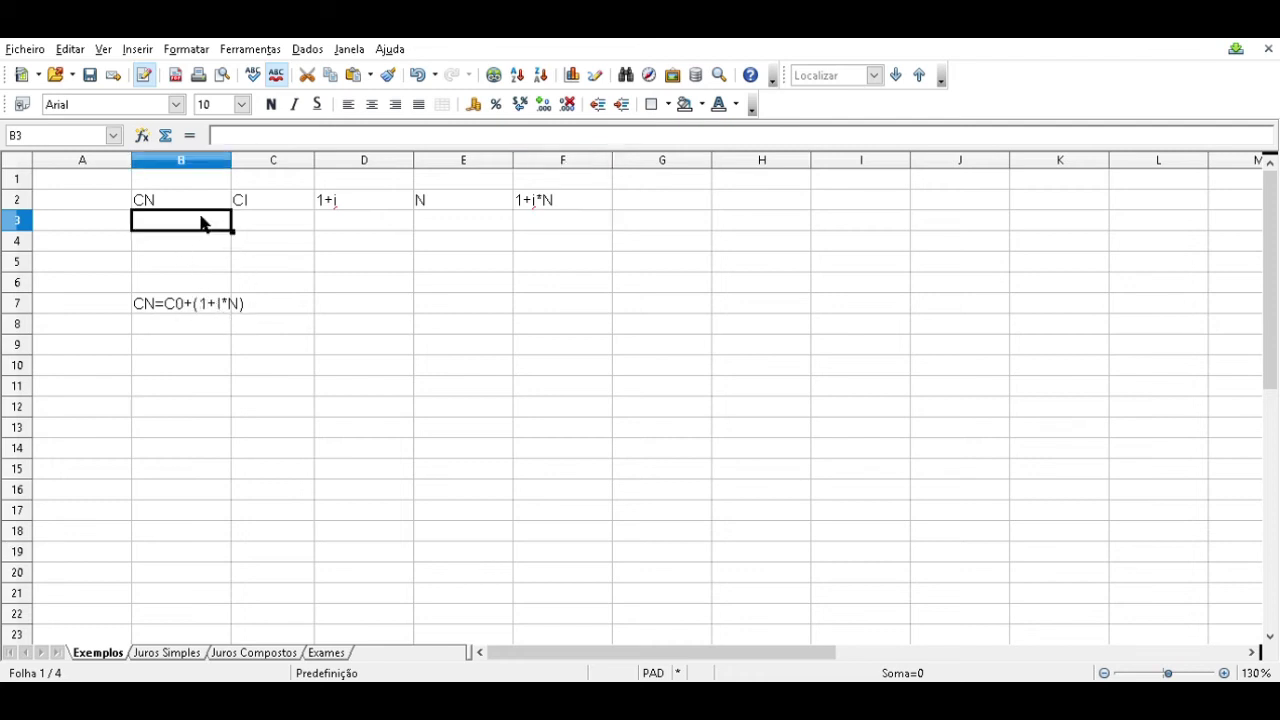
text(=)
key(Right)
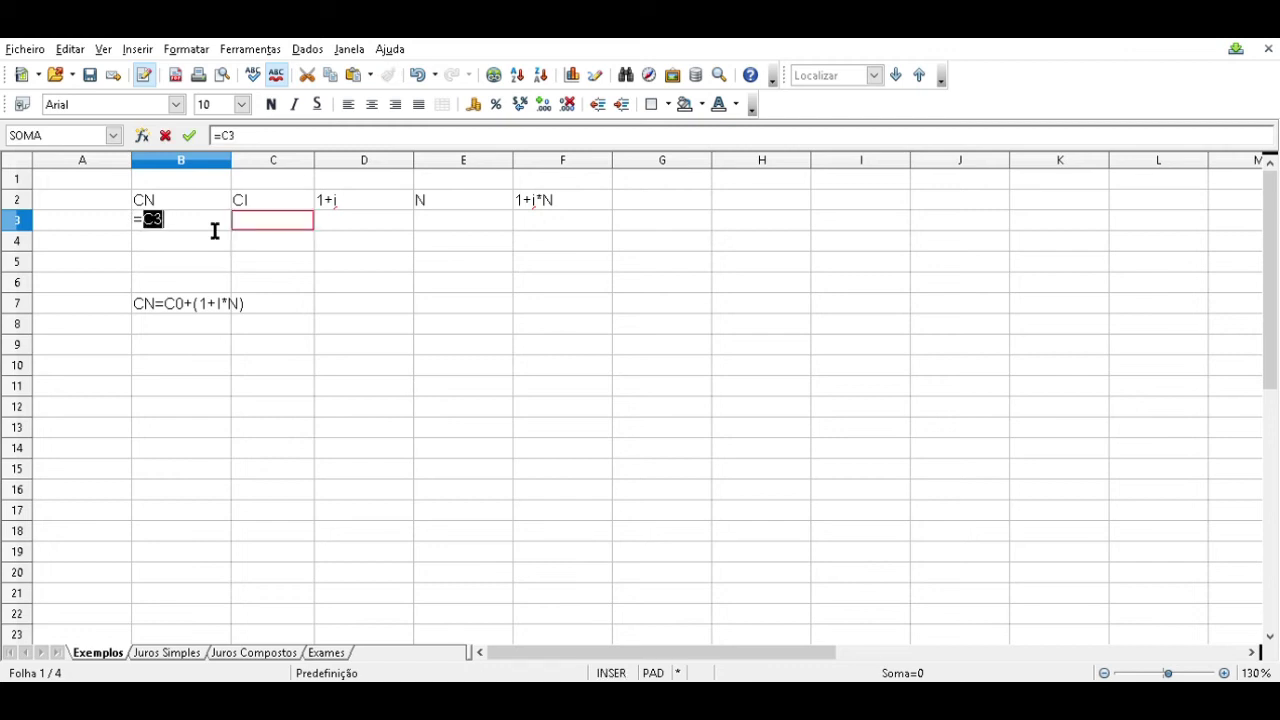
key(Escape)
Step: Change the initial capital heading in cell C2 to C0
key(Up)
key(Right)
text(C0)
key(Return)
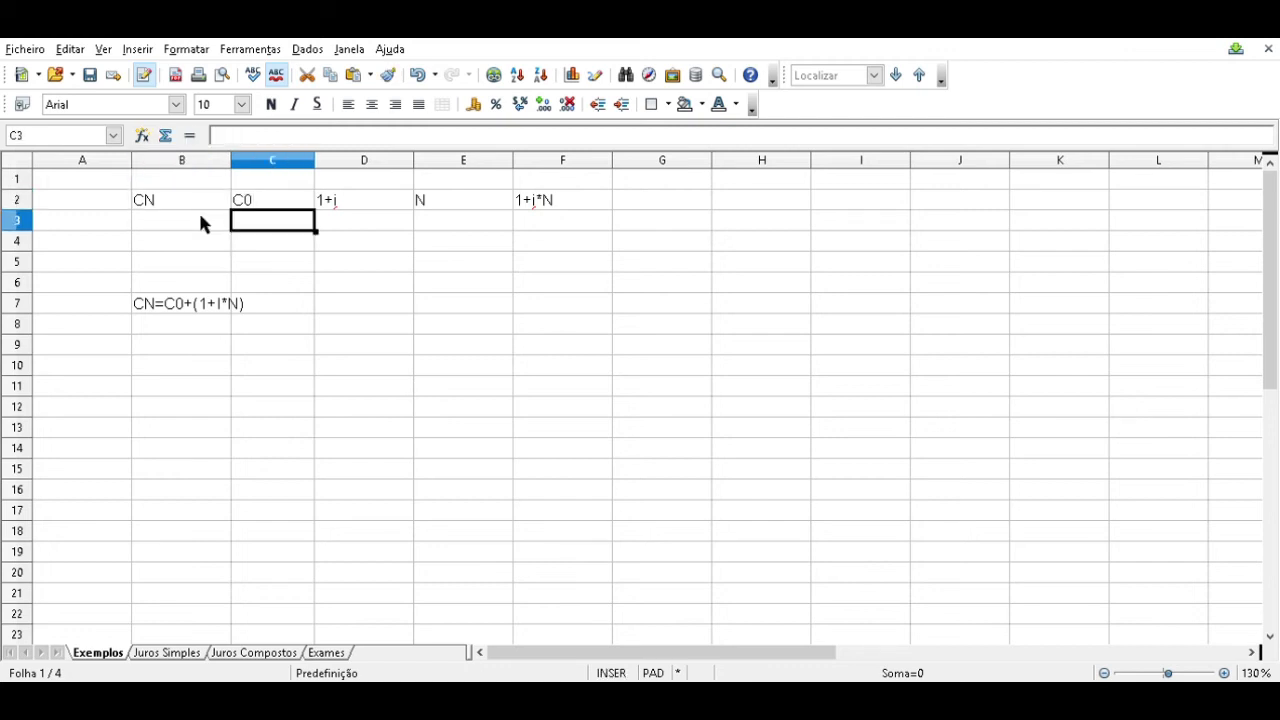
Step: Enter the final capital formula =C3*F3 in cell B3 under the CN heading
key(Left)
text(=)
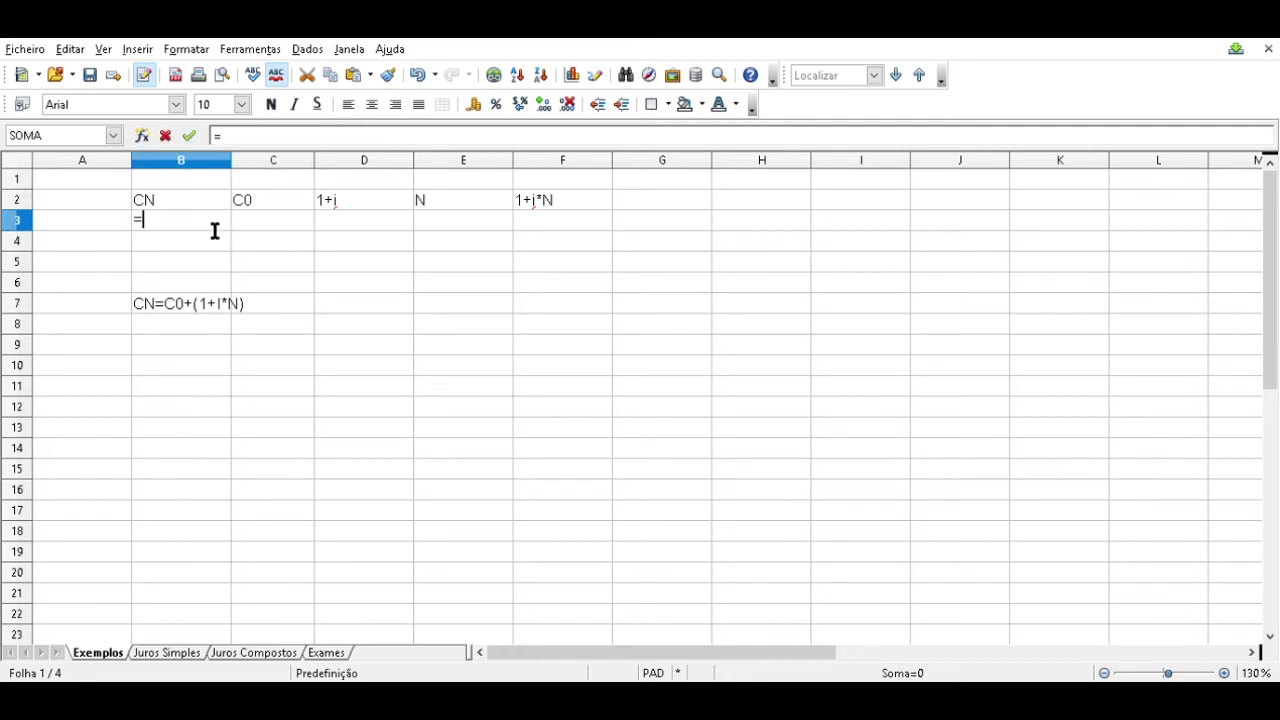
key(Right)
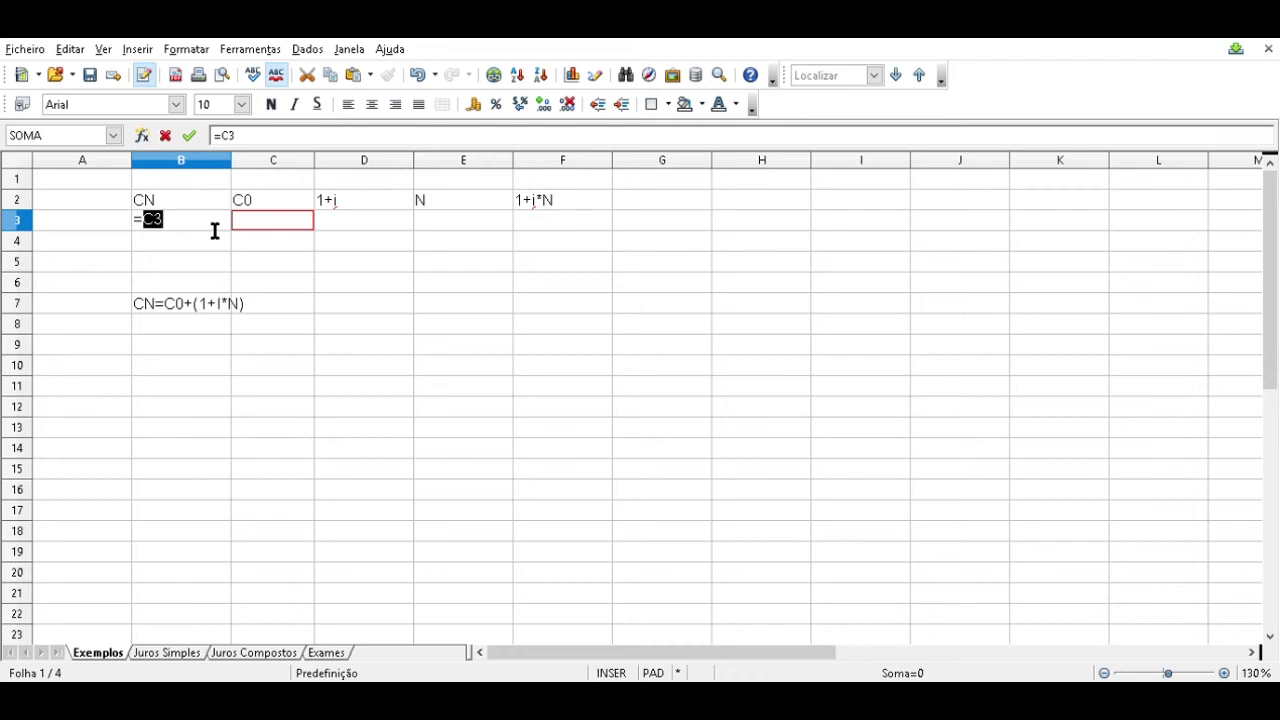
text(*)
key(Right)
key(Right)
key(Right)
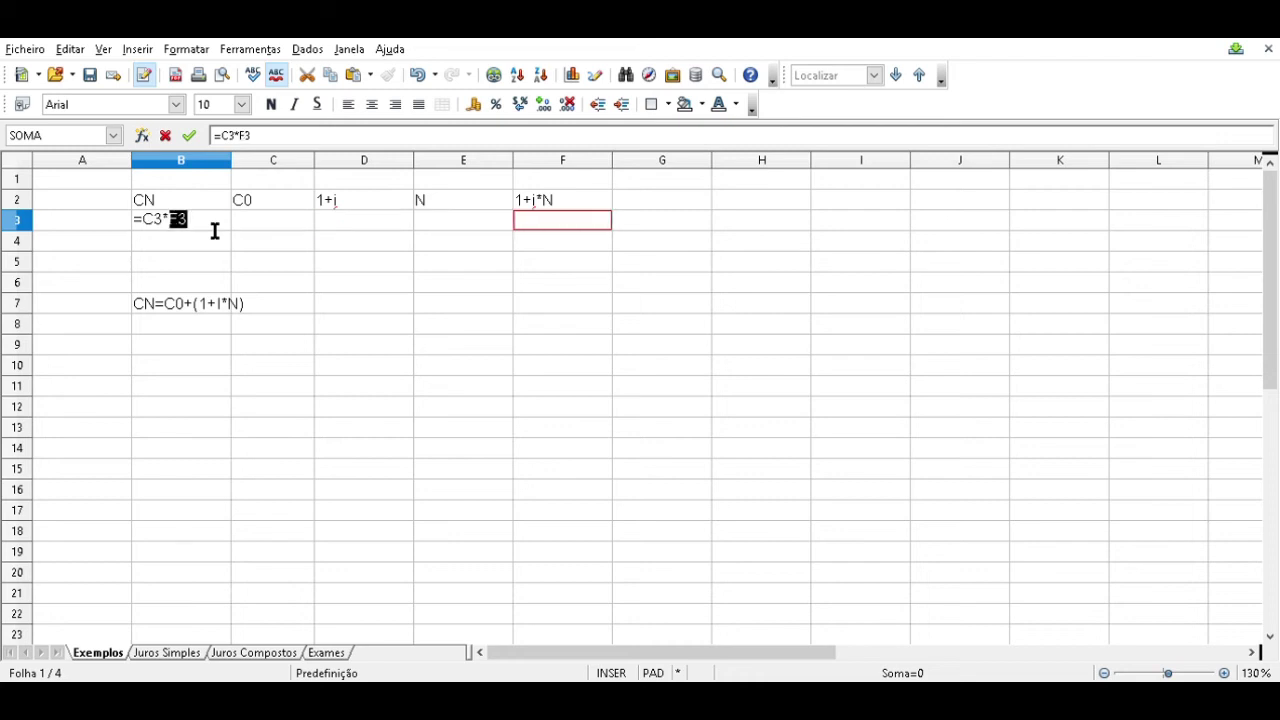
key(Return)
Step: Enter an initial capital of 100 in cell C3 under the C0 heading
click(215, 228)
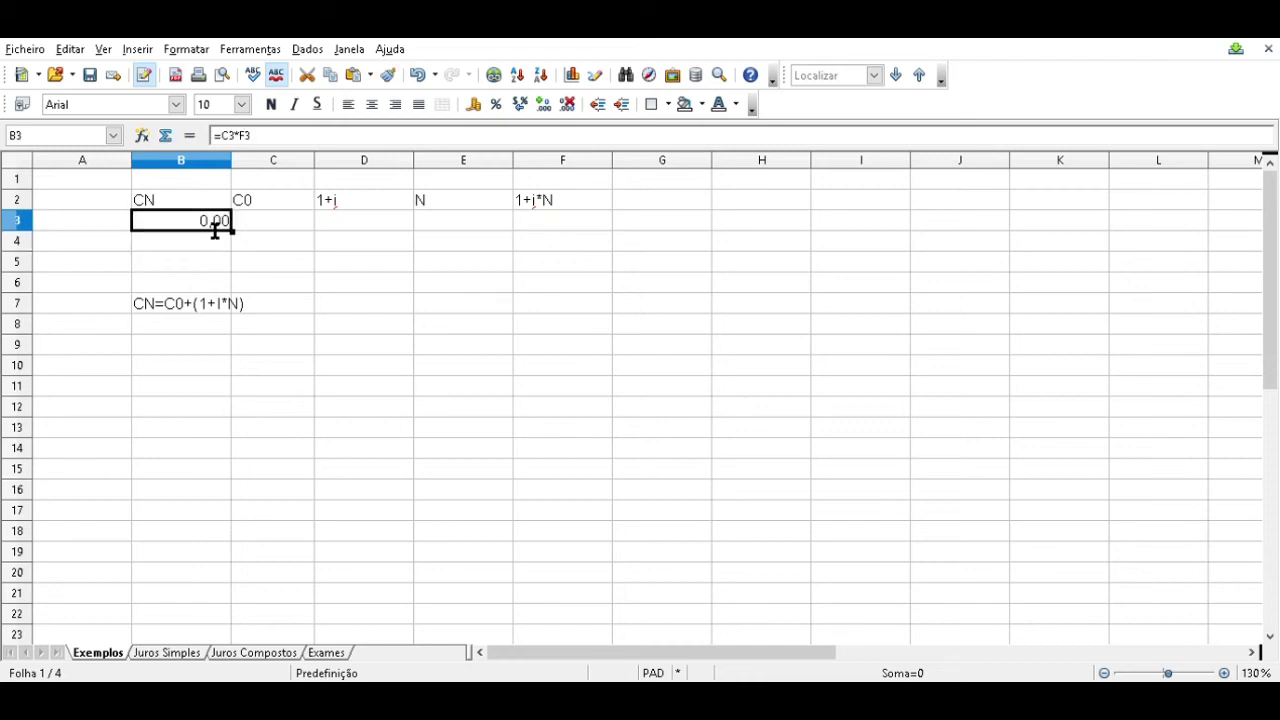
key(Right)
text(100)
key(Return)
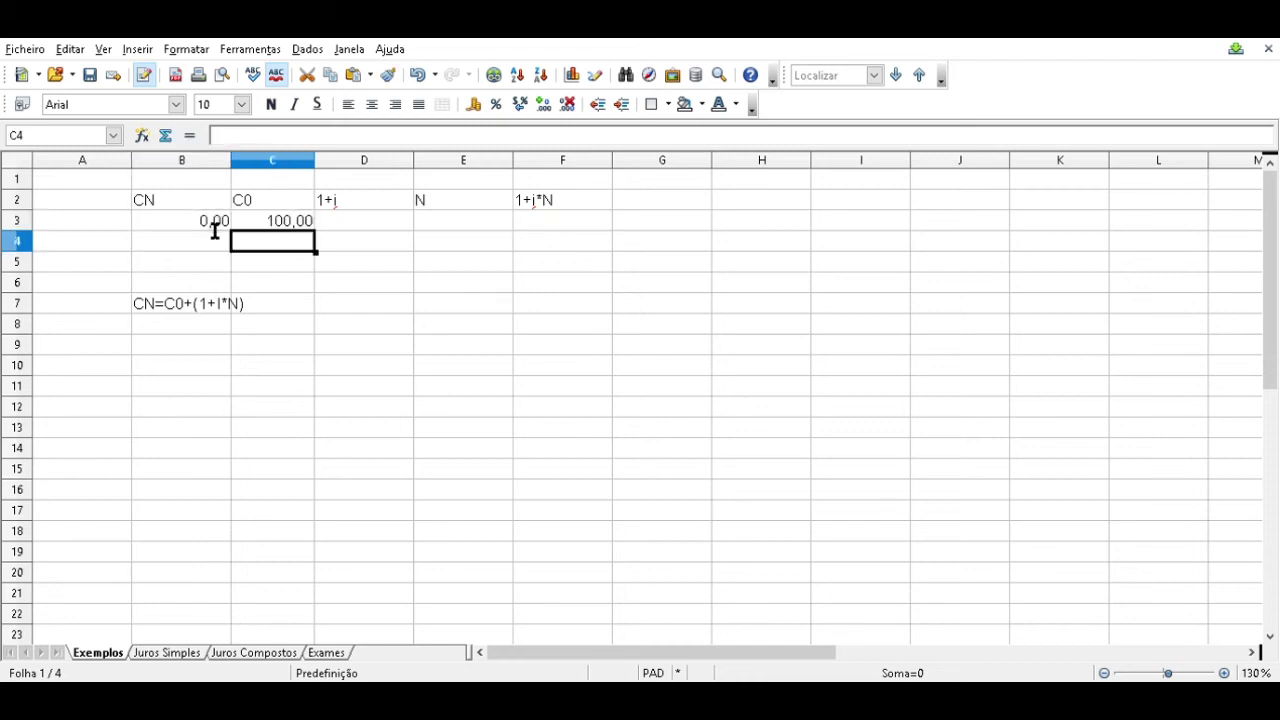
Step: Change the heading in cell D2 to i for the interest rate
key(Right)
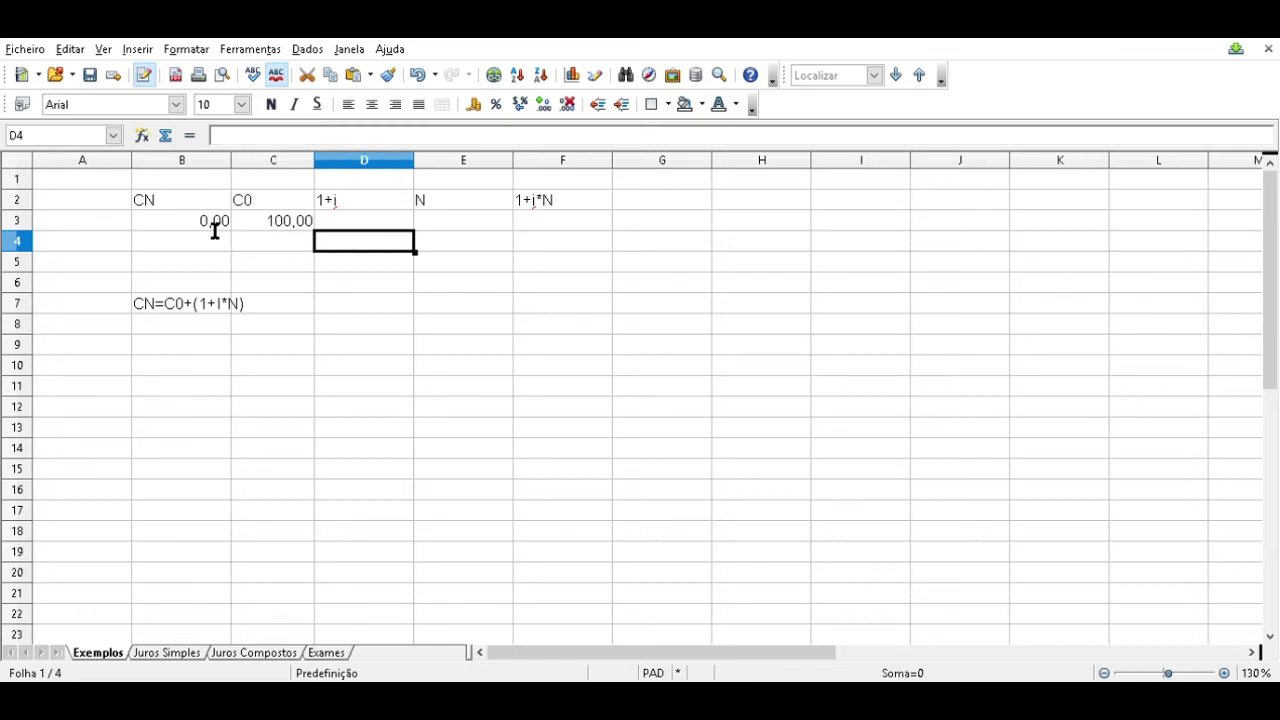
key(Right)
key(Right)
key(Up)
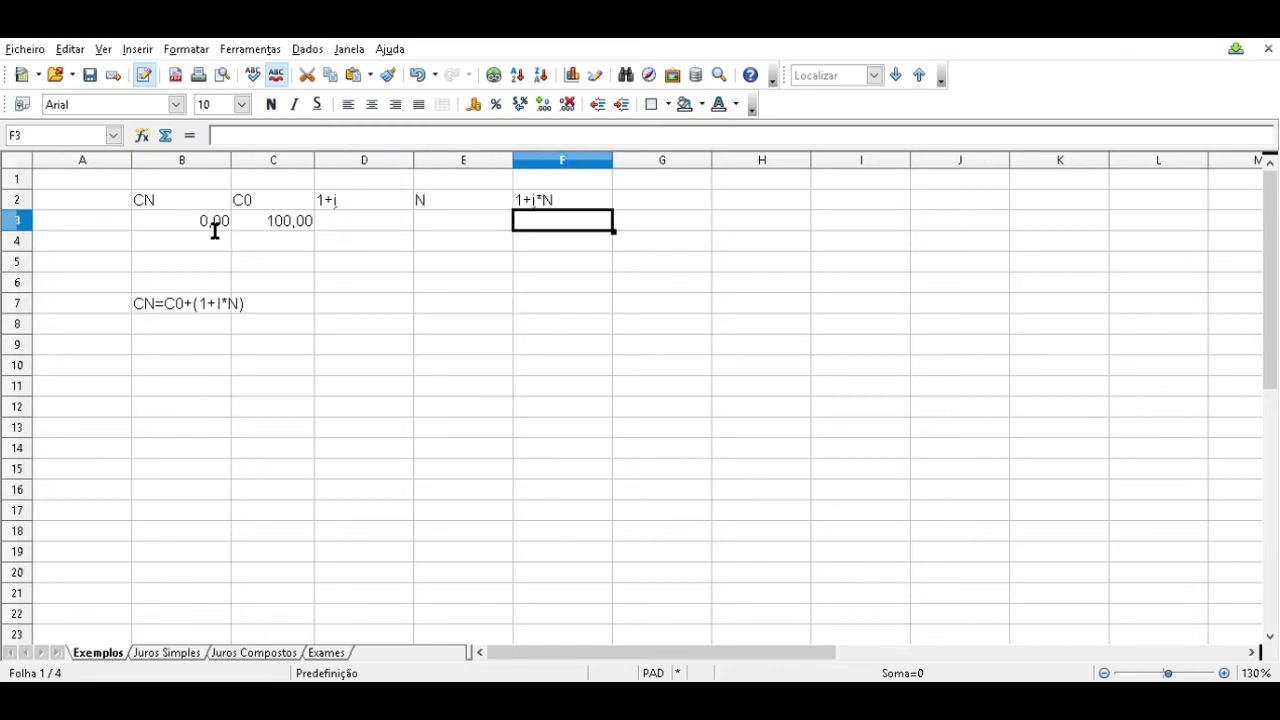
key(Left)
key(Left)
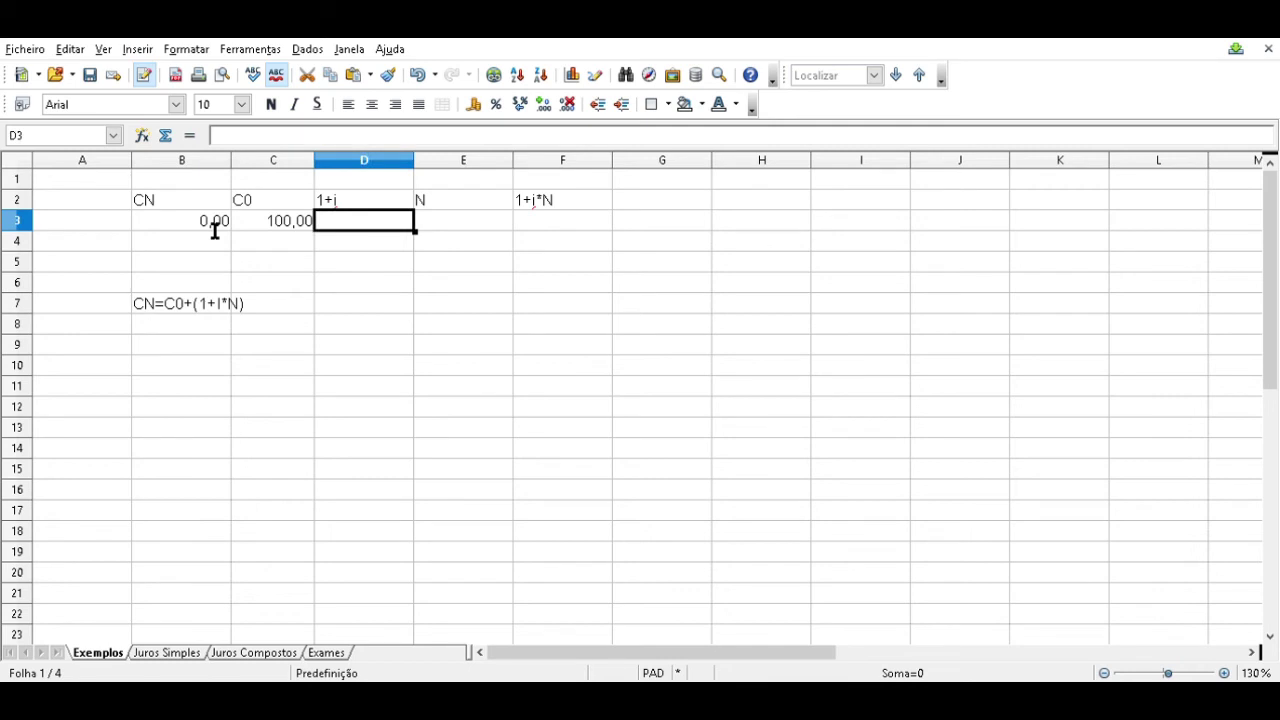
key(Up)
text(i)
key(Return)
Step: Enter the interest rate 0,05 in cell D3 and 5 periods in cell E3
key(Up)
key(Return)
text(0,05)
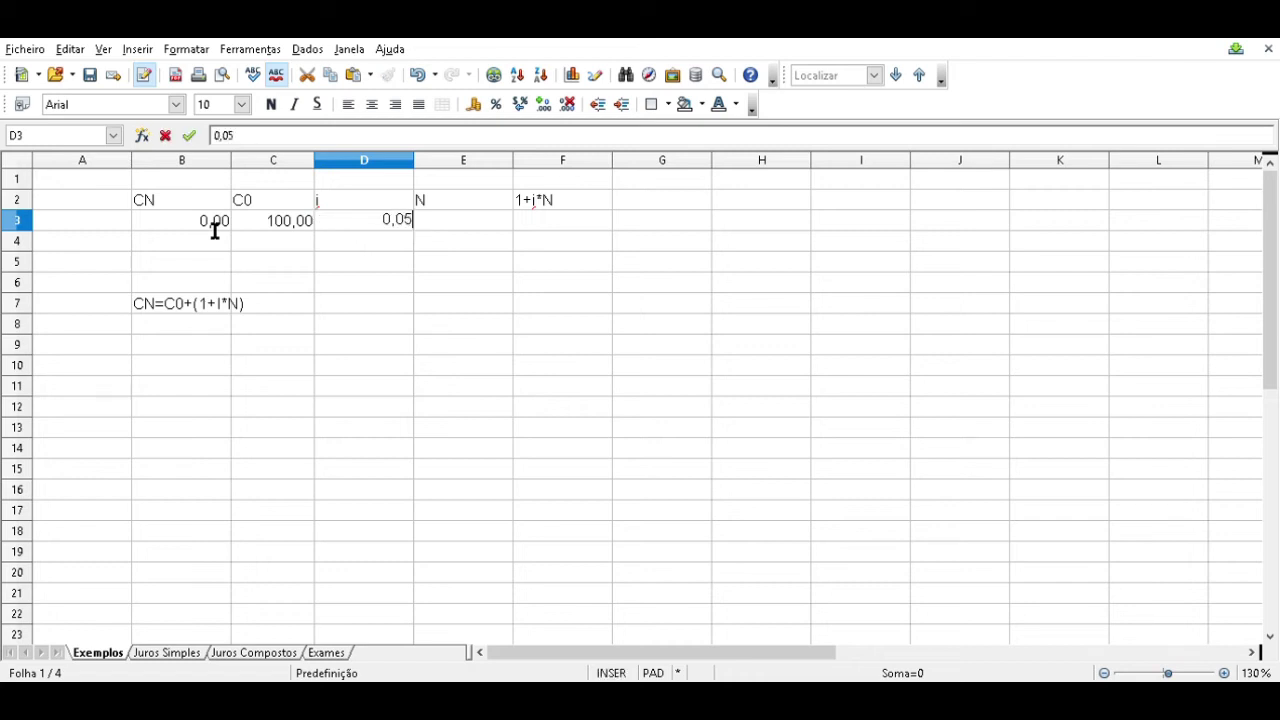
key(Return)
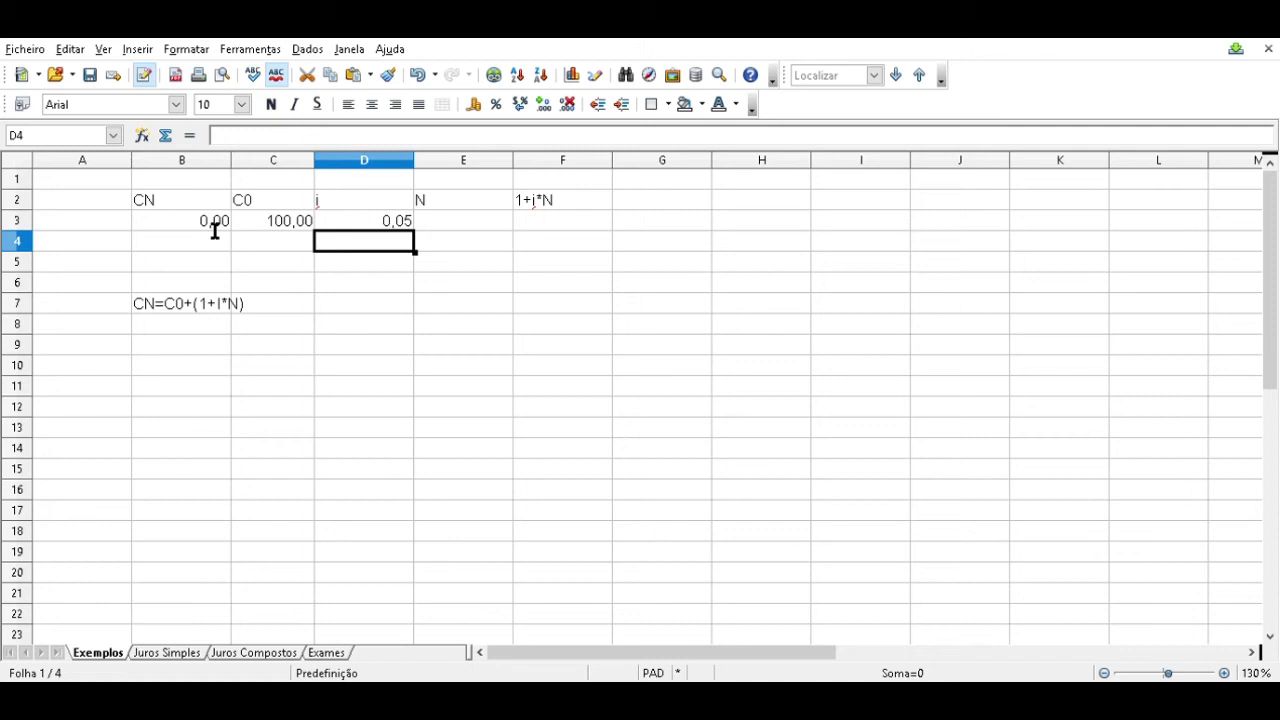
key(Up)
key(Right)
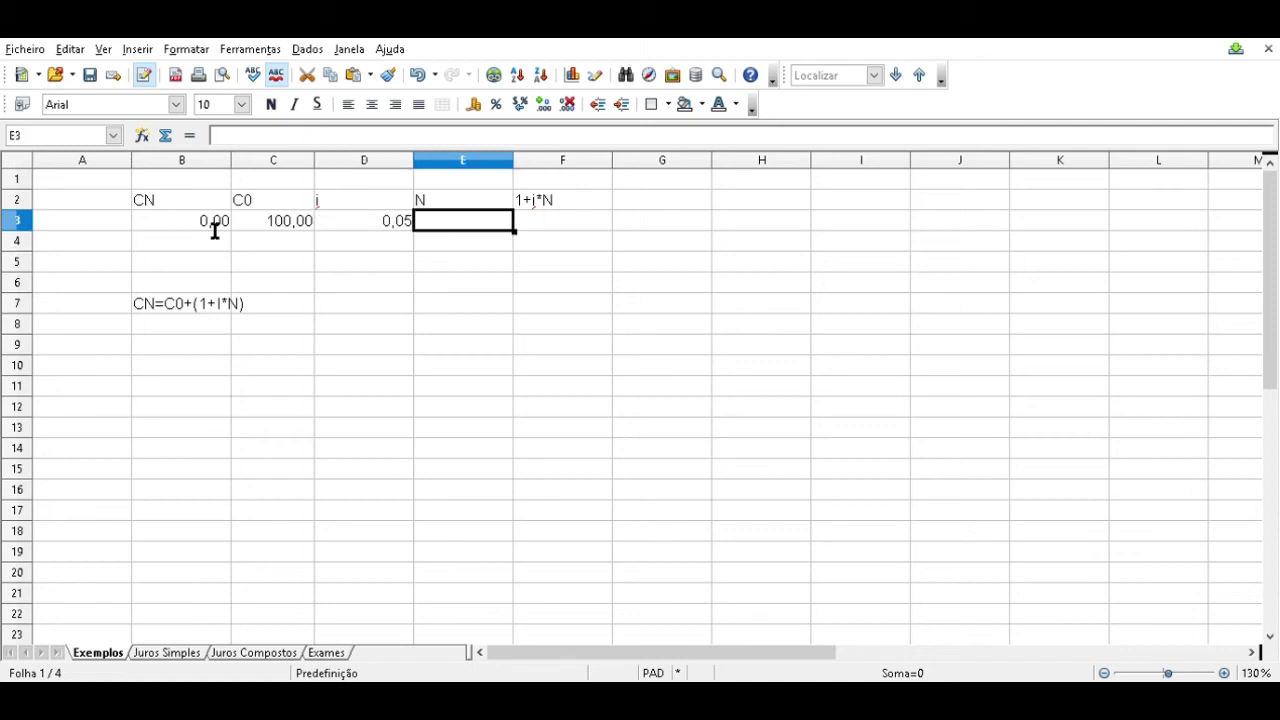
text(5)
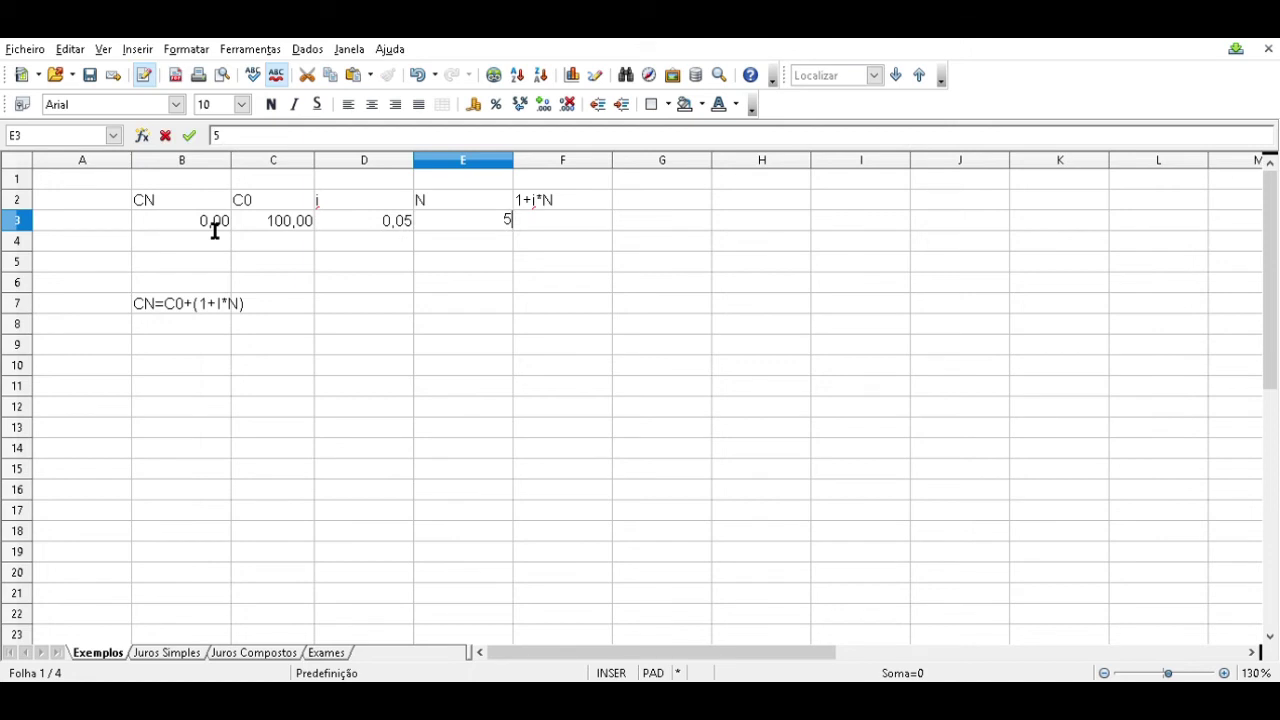
key(Return)
key(Up)
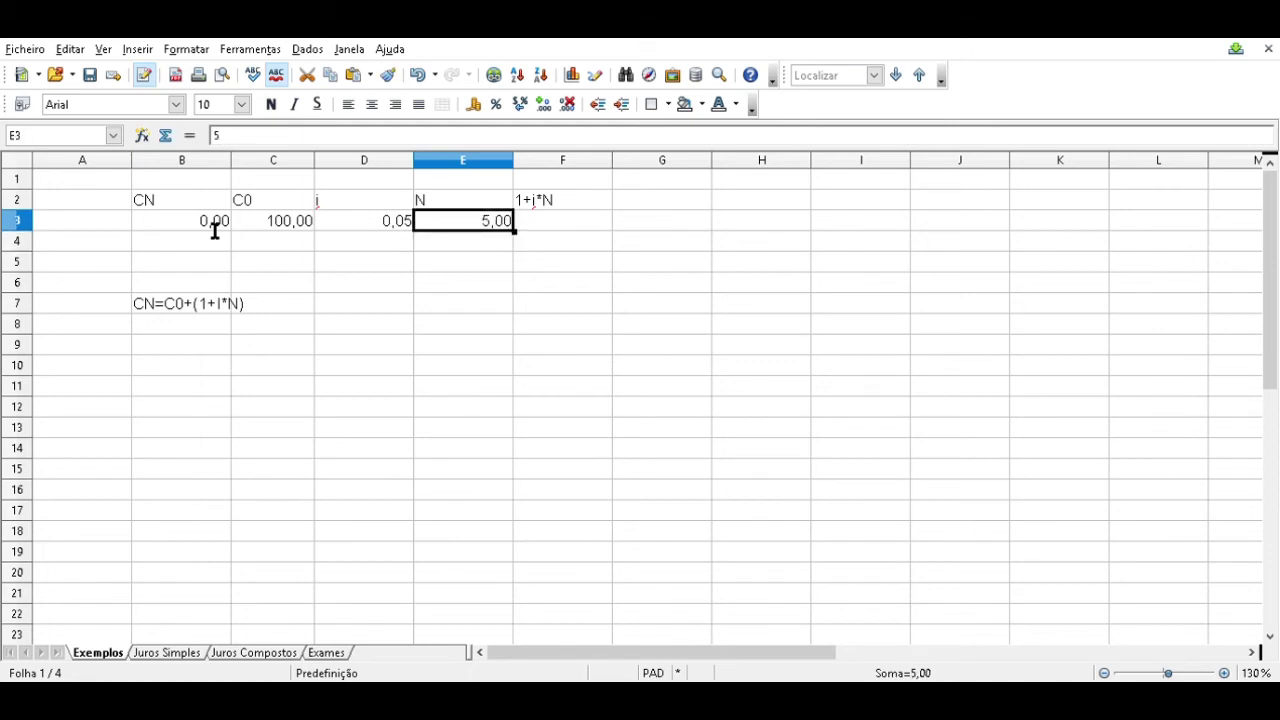
Step: Change the heading in cell F2 to i*N
key(Left)
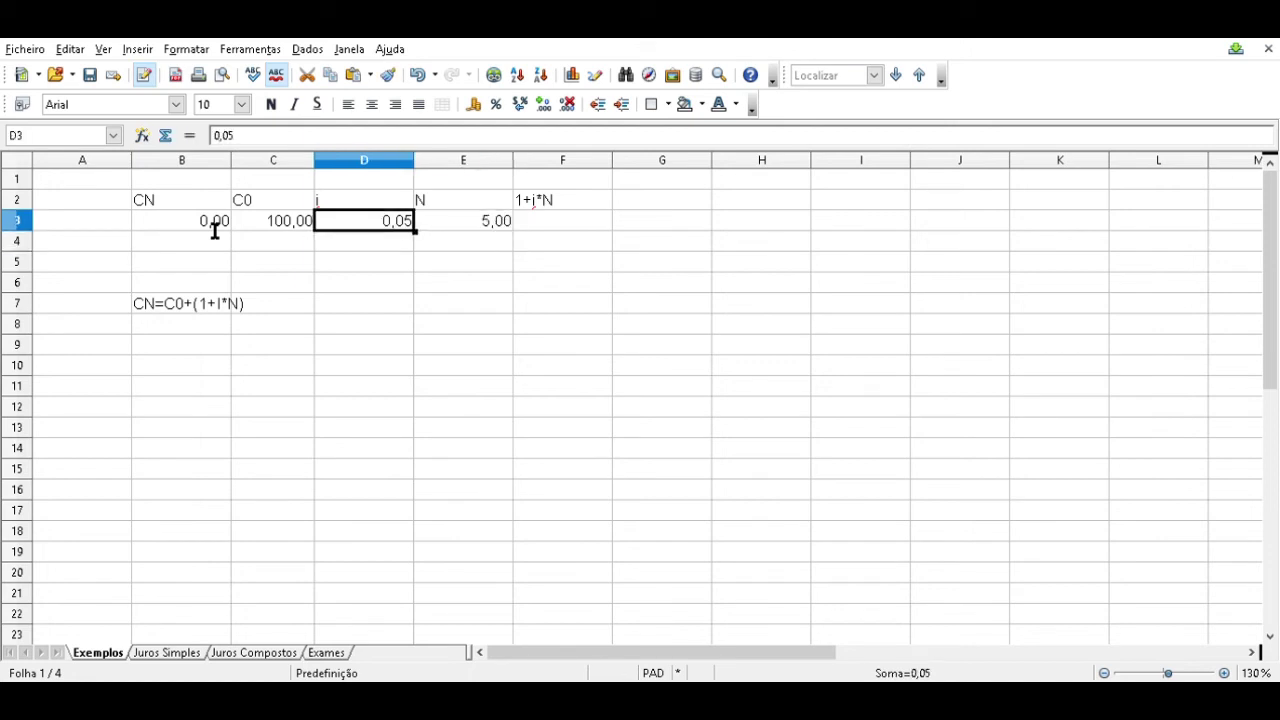
key(Right)
key(Right)
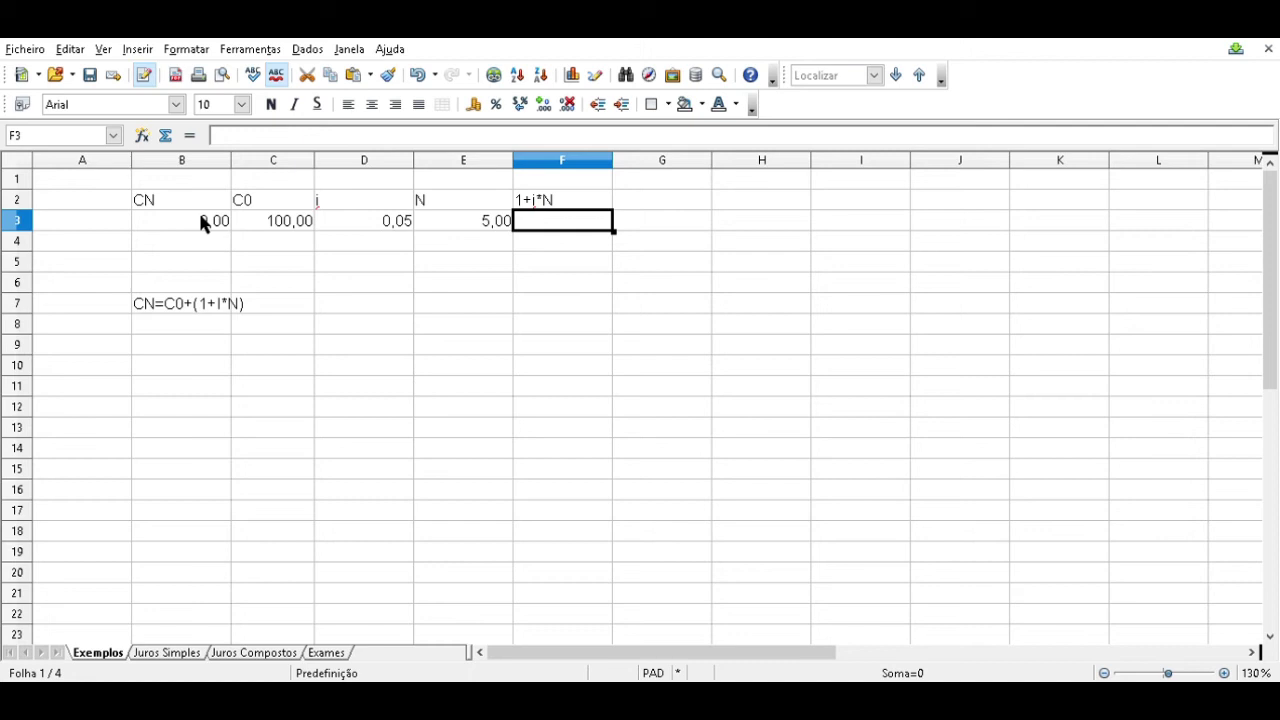
key(Up)
key(F2)
key(Home)
key(Delete)
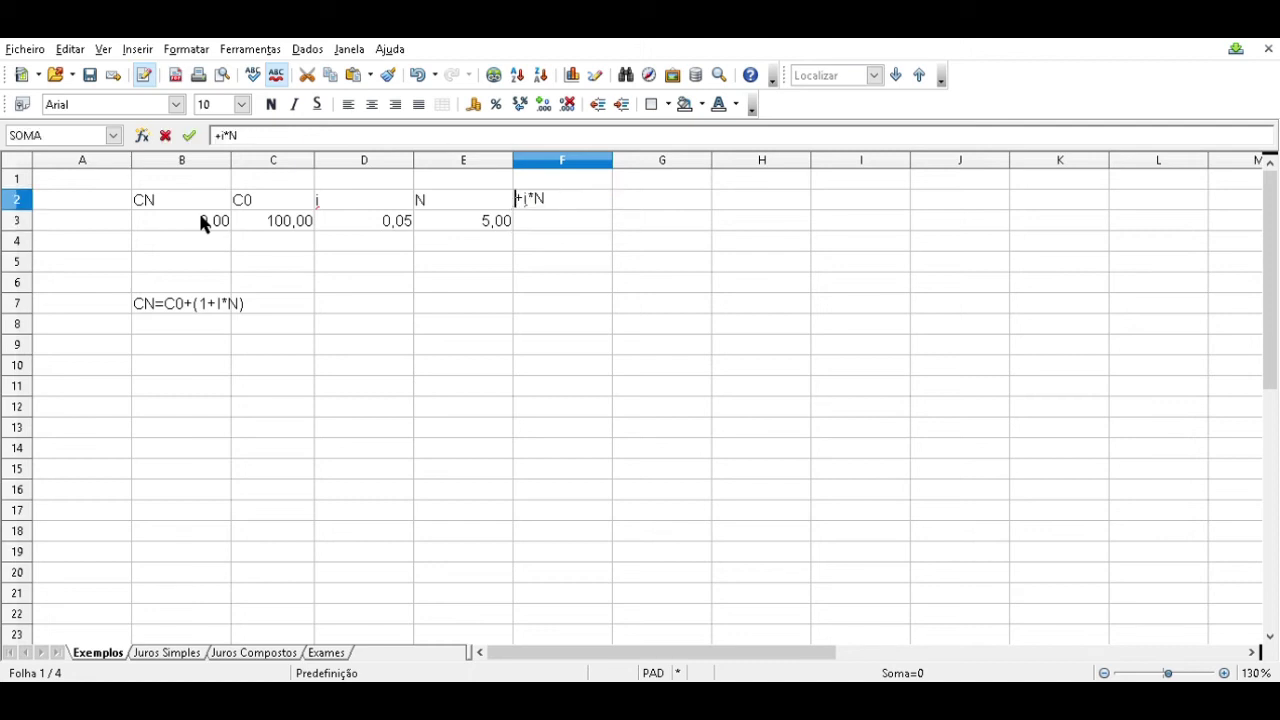
key(Delete)
key(Return)
key(Up)
key(Right)
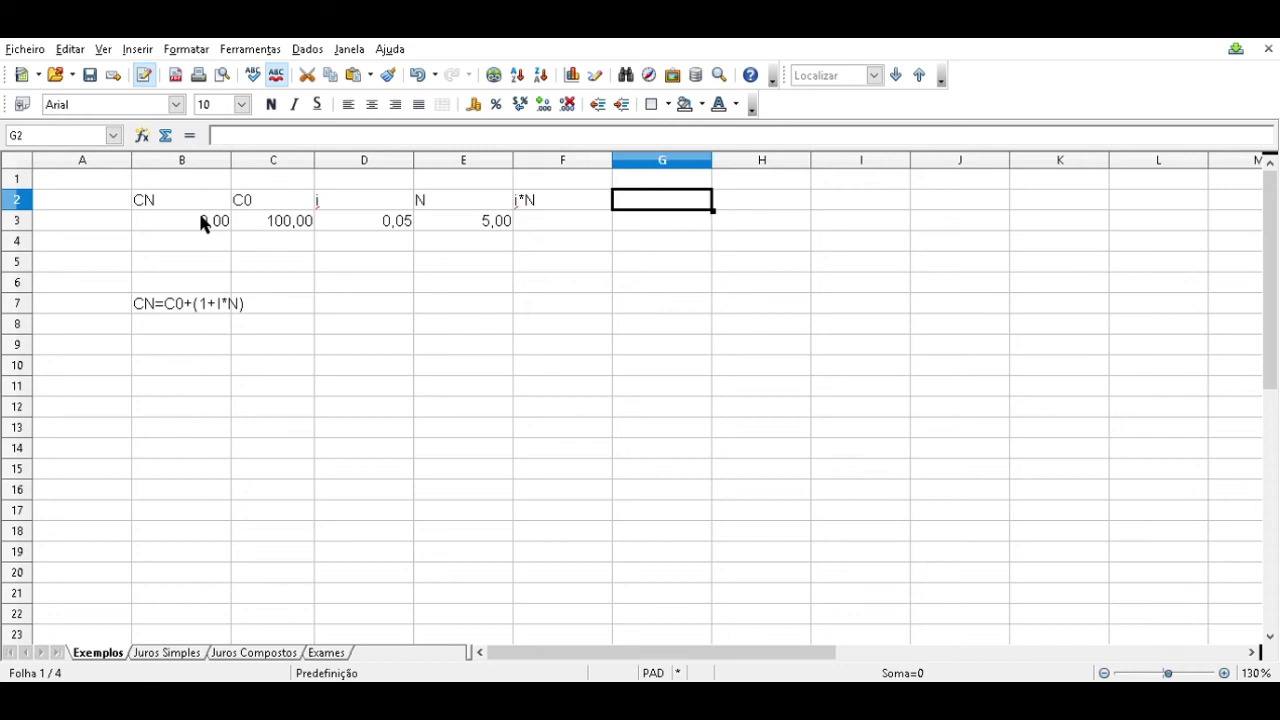
Step: Delete the formula text from cell B7 and enter CN=C0+(1+I*N) in cell A1 instead
key(Down)
key(Left)
key(Left)
key(Left)
key(Left)
key(Left)
key(Down)
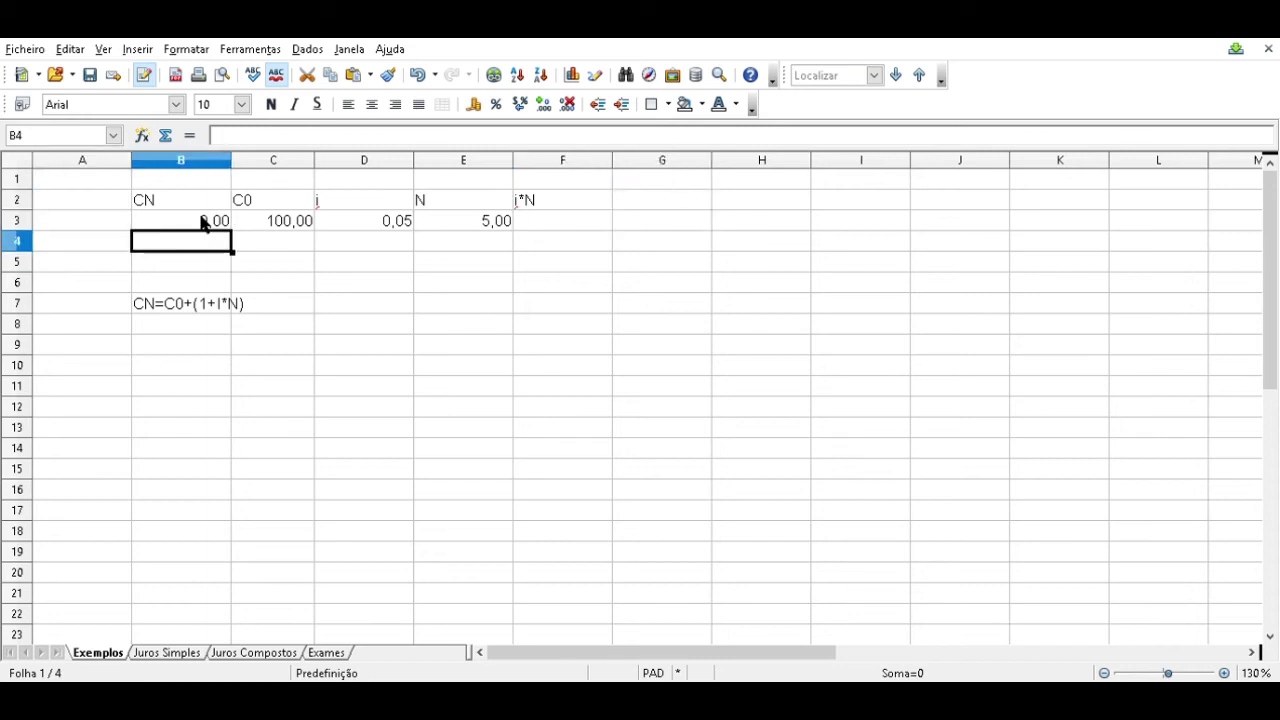
key(Down)
key(Down)
key(Down)
key(Delete)
key(Up)
key(Up)
key(Up)
key(Up)
key(Up)
key(Up)
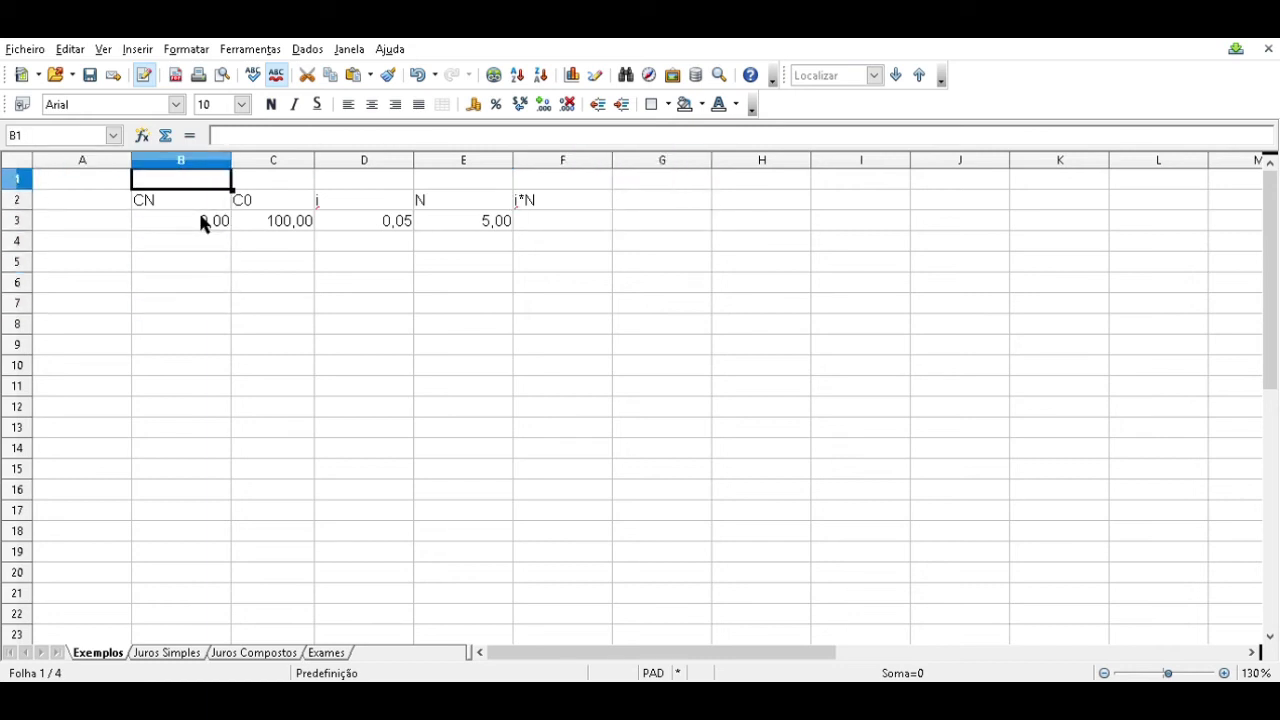
key(Left)
text(CN=C0+(1+I*N))
key(Down)
key(Right)
key(Right)
key(Down)
key(Right)
key(Right)
key(Right)
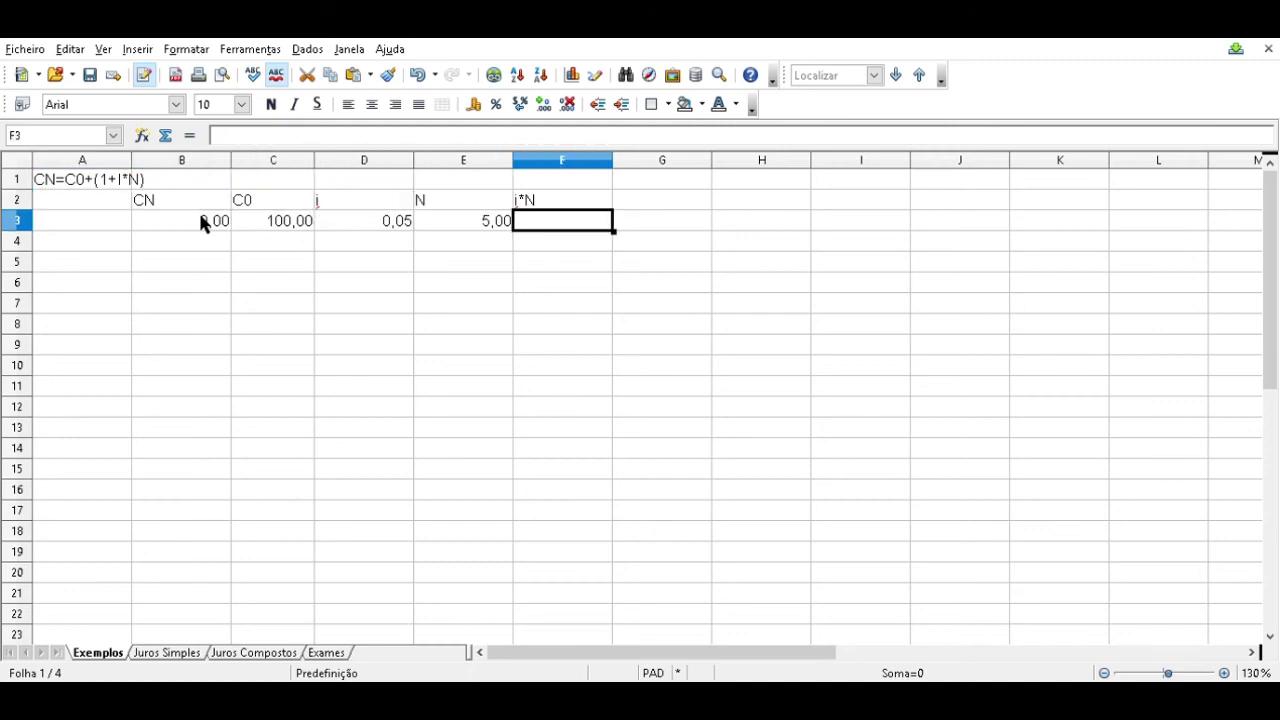
text(*)
key(Left)
key(Left)
key(Right)
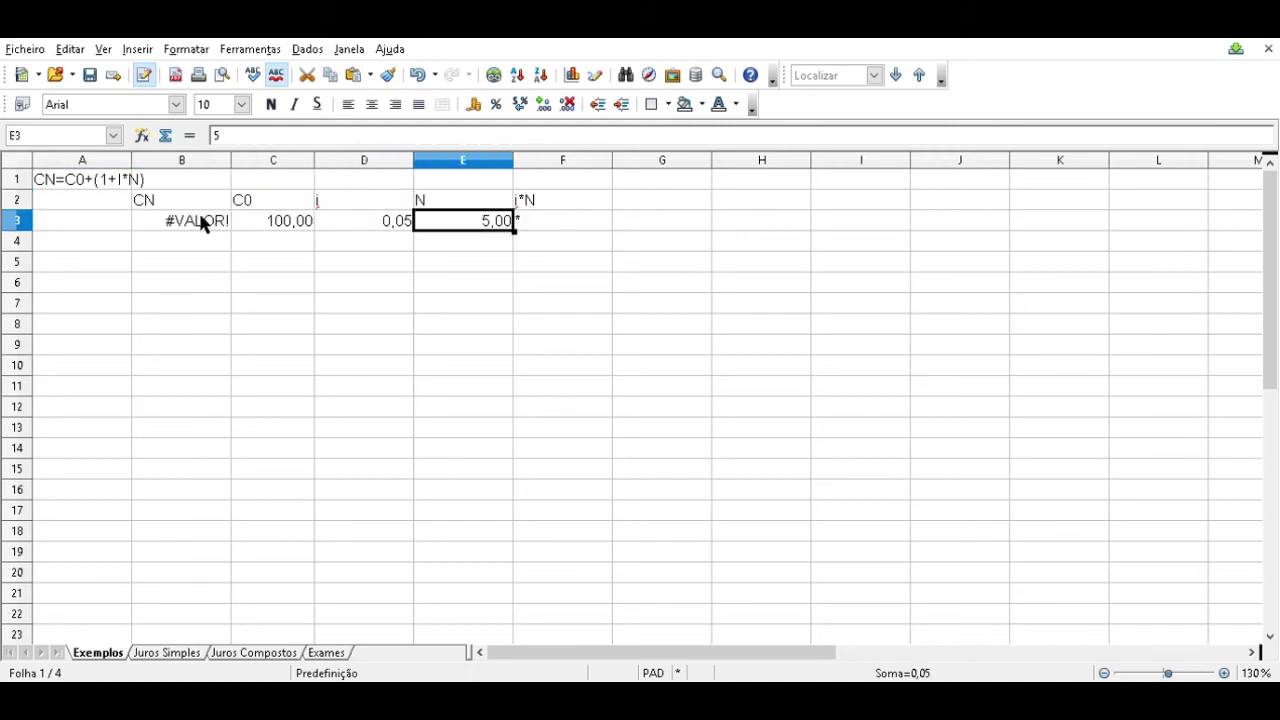
text(*)
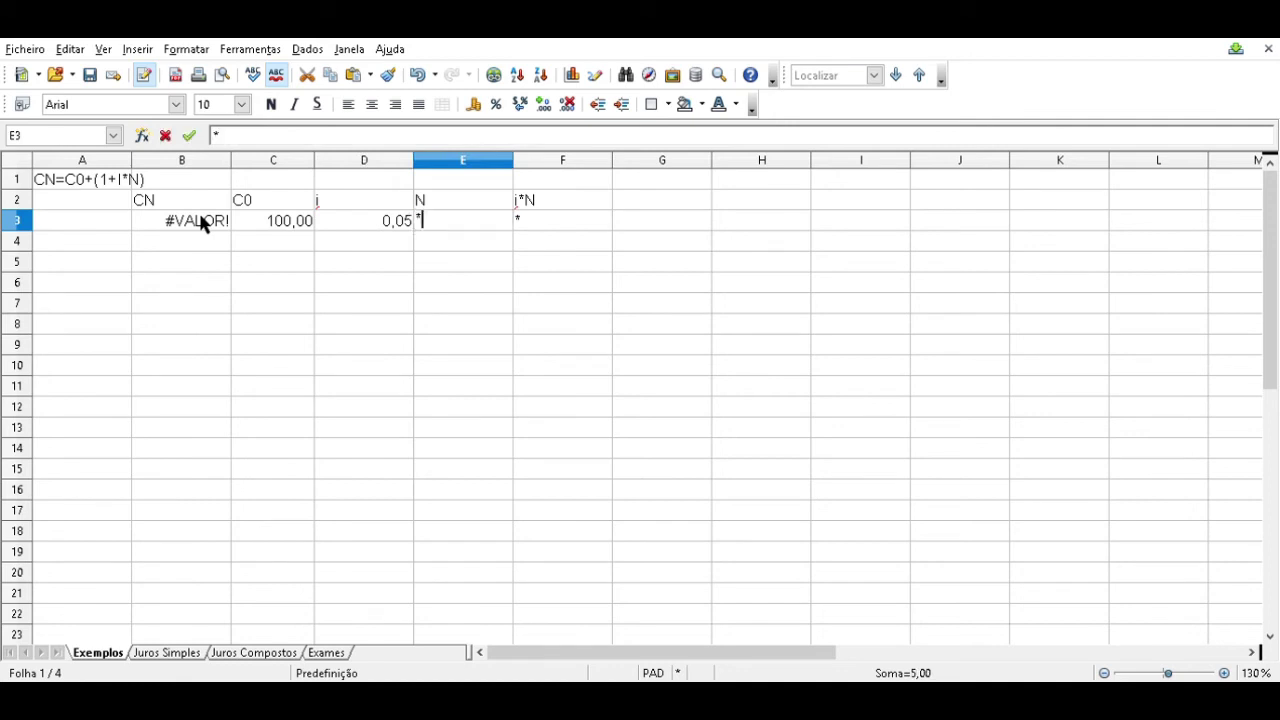
key(Left)
key(Down)
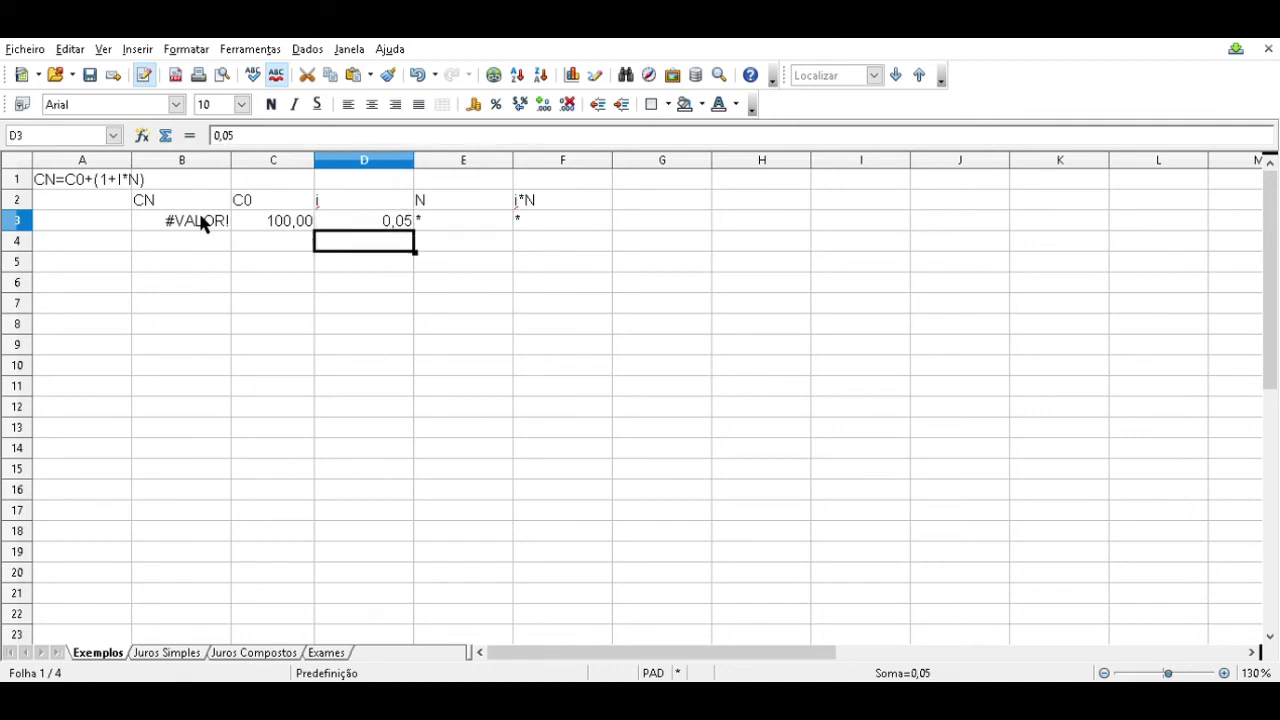
key(Up)
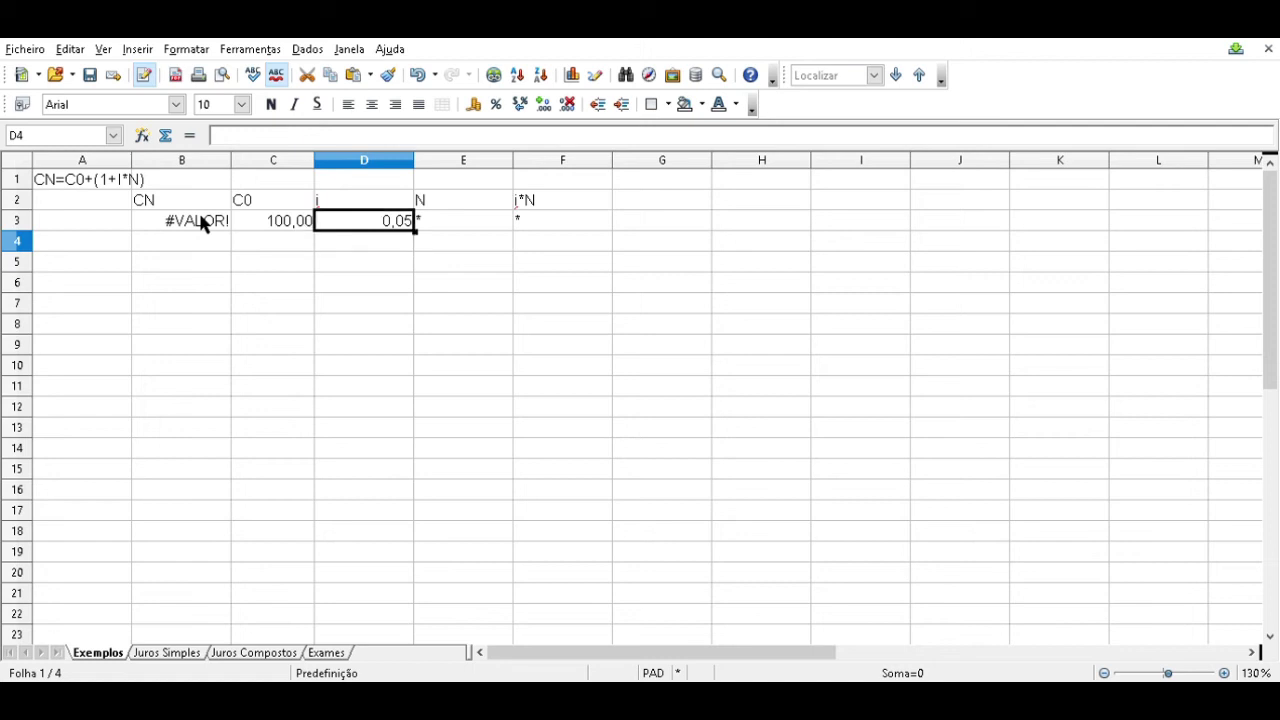
key(Right)
key(ctrl+z)
Step: Enter the formula =E3*D3 in cell F3 under the i*N heading
key(Right)
text(=)
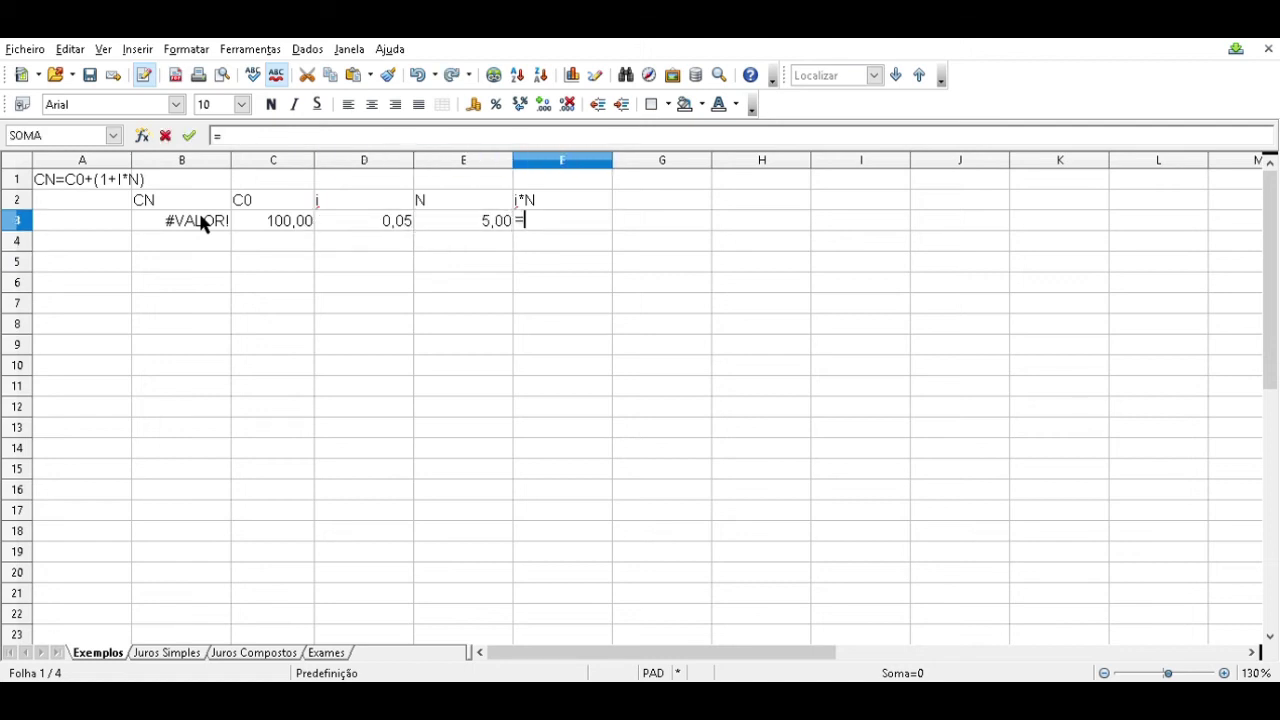
key(Left)
text(*)
key(Left)
key(Left)
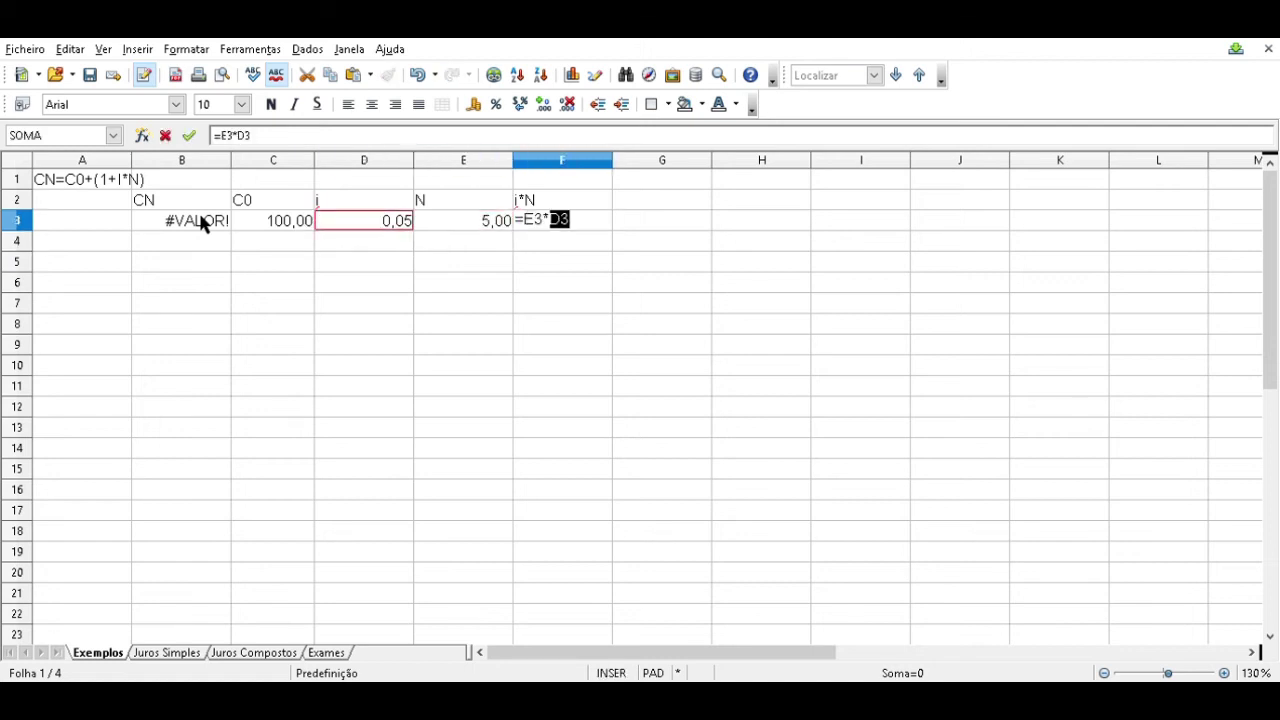
key(Return)
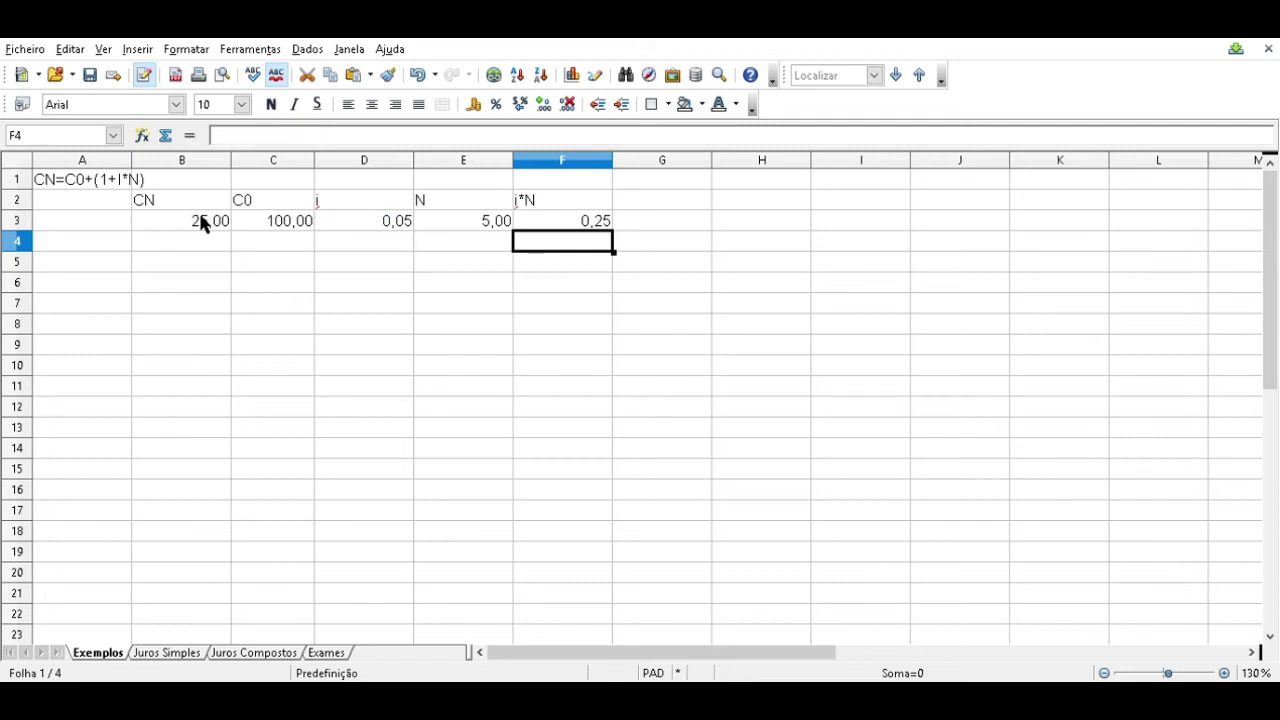
Step: Review the product formula in cell F3 against the N value in E3 and the interest rate in D3
key(Left)
key(Up)
key(Right)
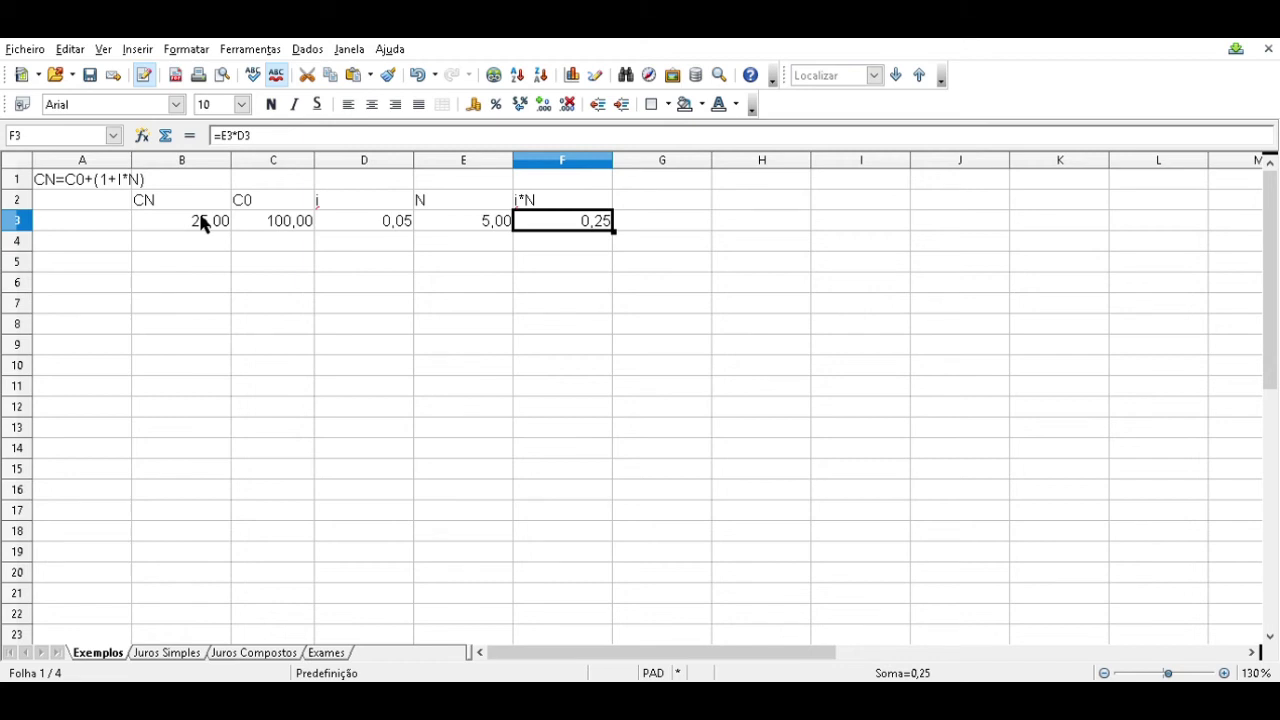
key(F2)
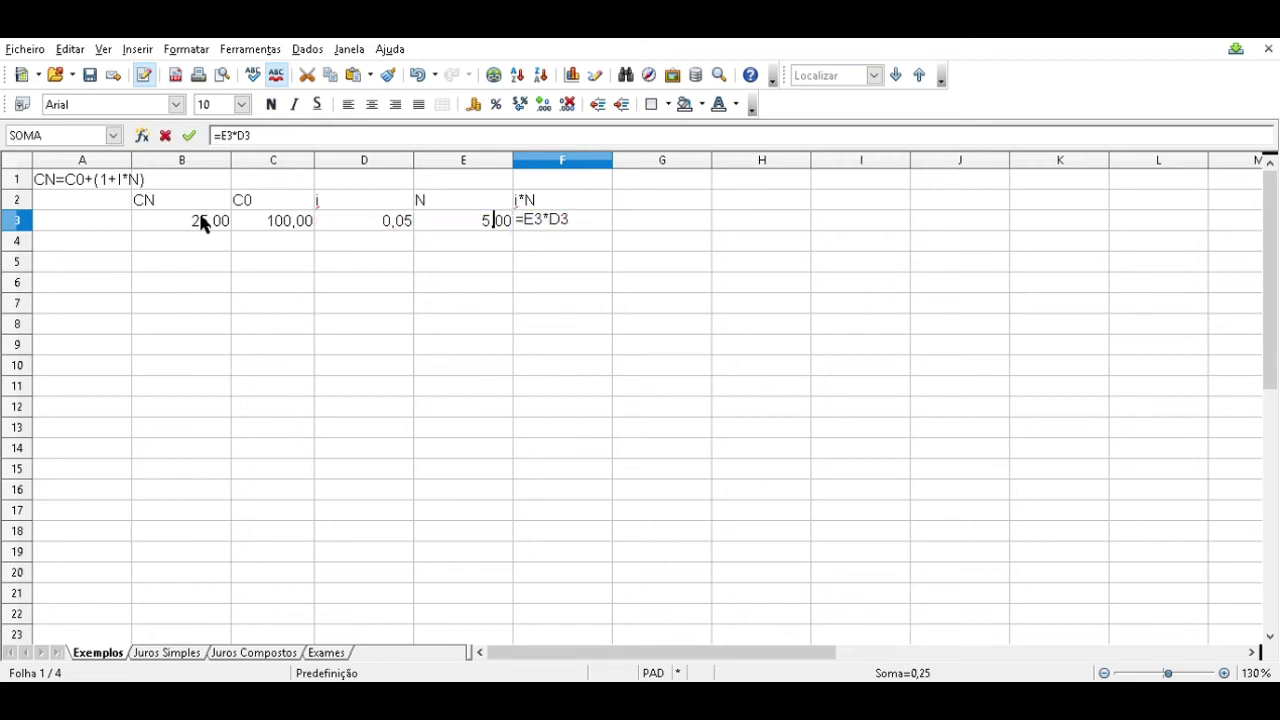
key(Escape)
key(Left)
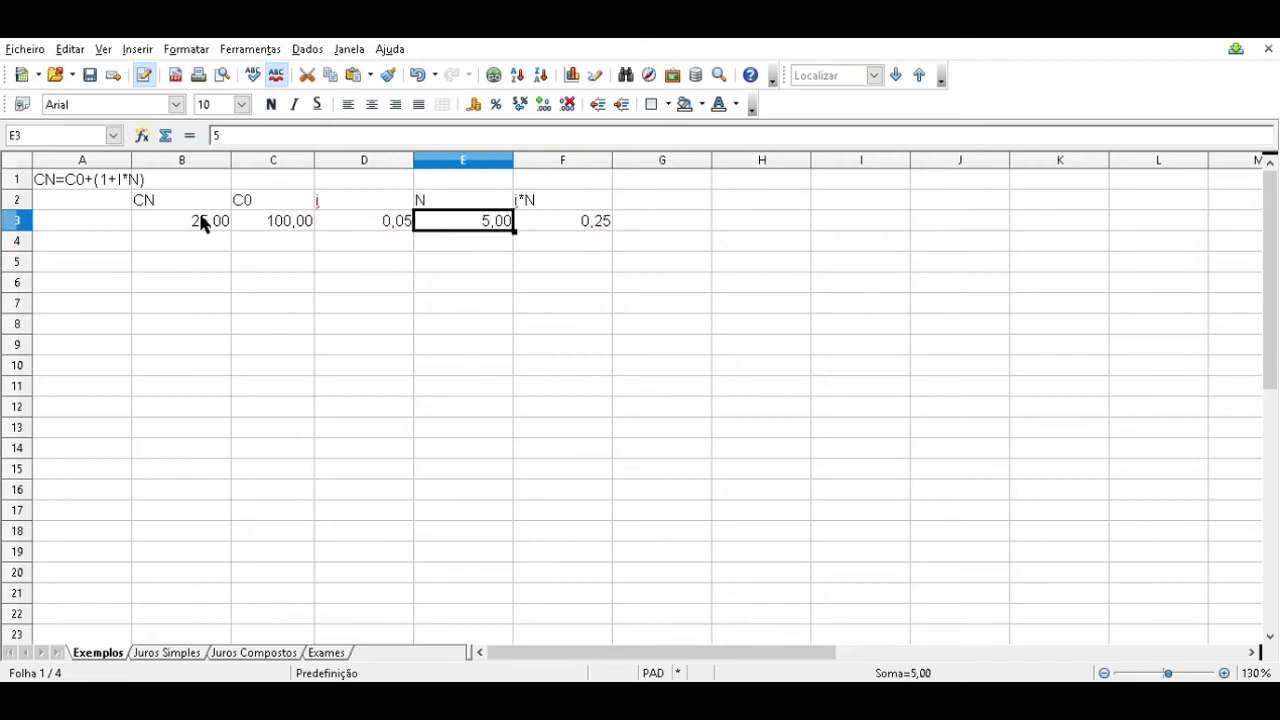
key(Left)
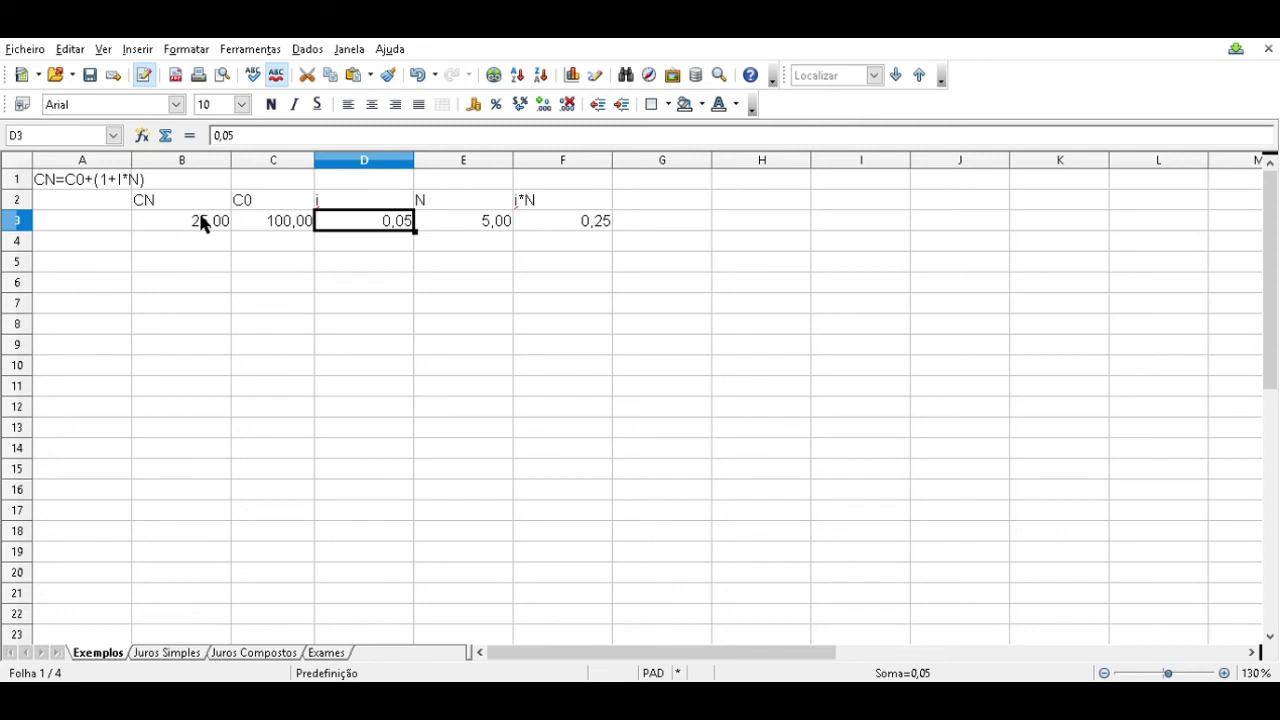
key(Right)
key(Left)
key(Right)
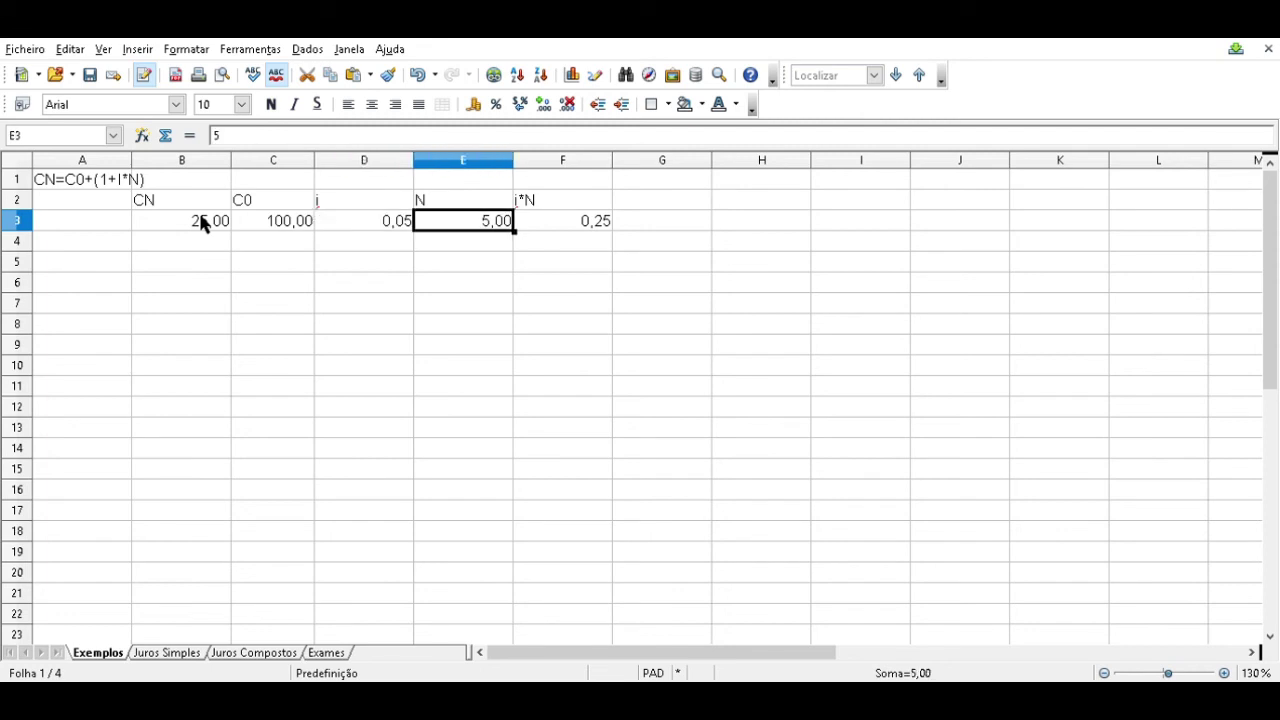
key(Left)
key(Right)
key(Right)
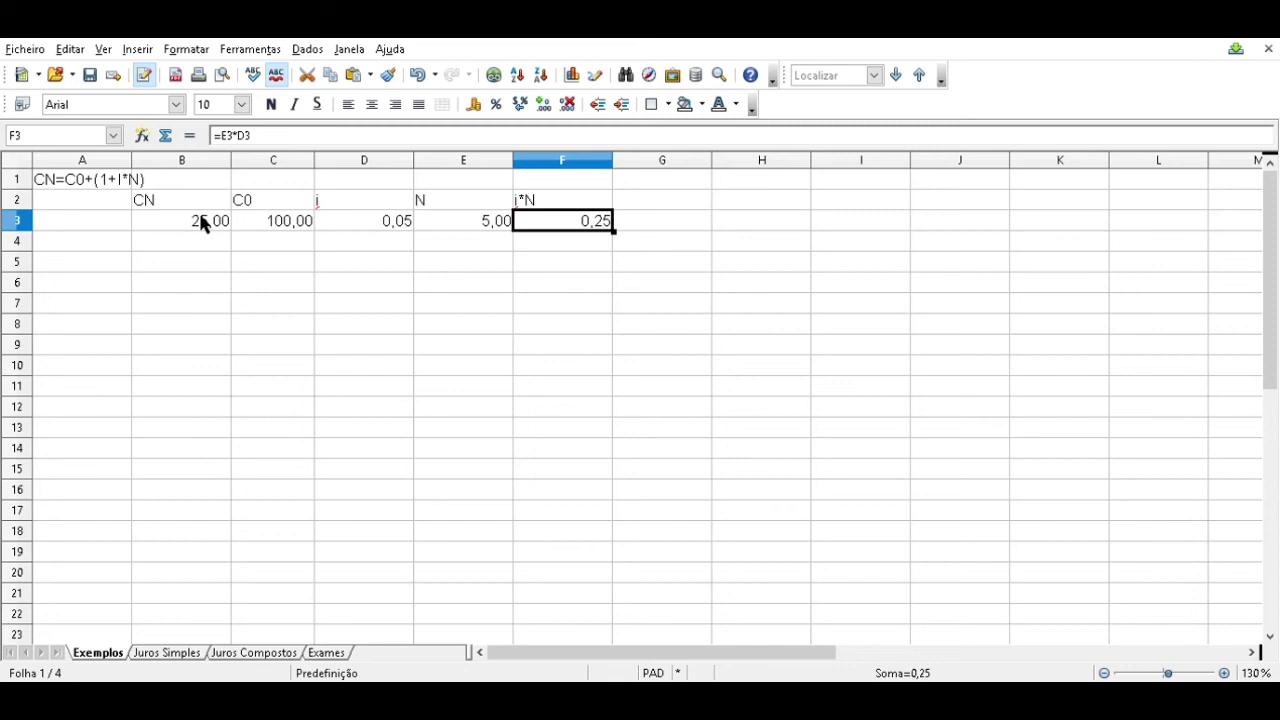
Step: Add the heading 1+i*n in cell G2, beside the i*N heading
key(Up)
key(Right)
text(1)
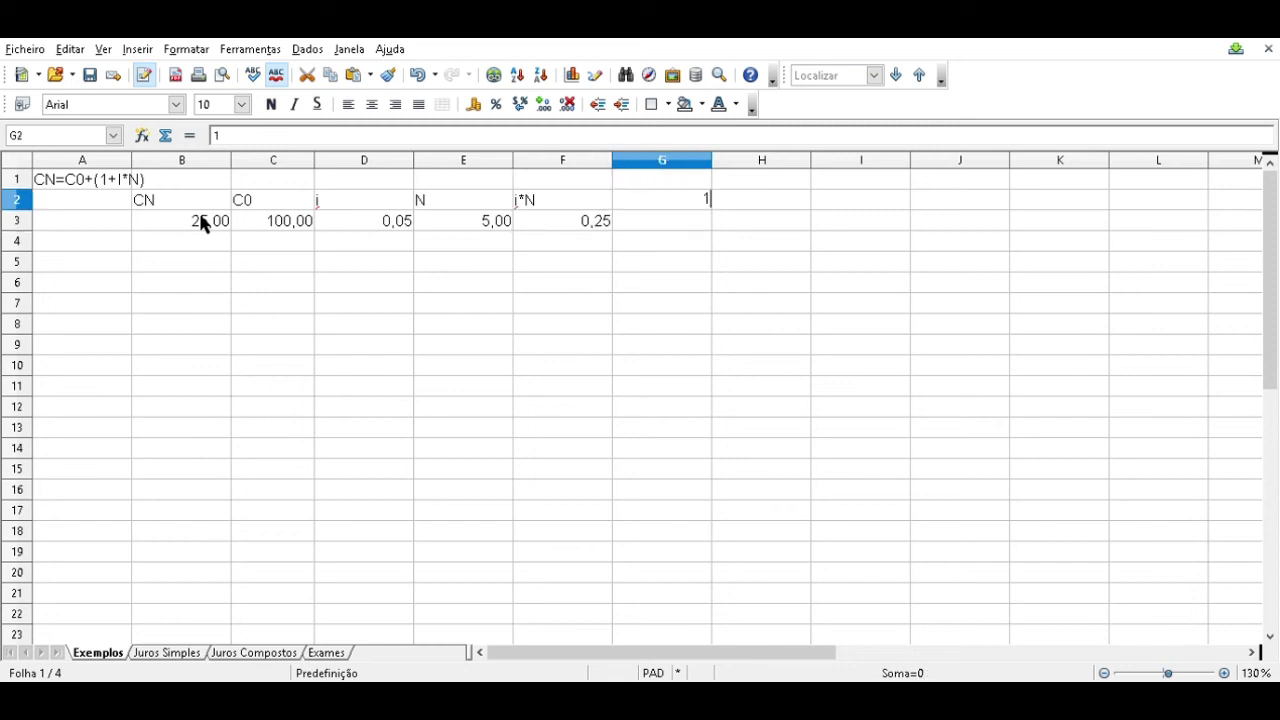
text(+i*n)
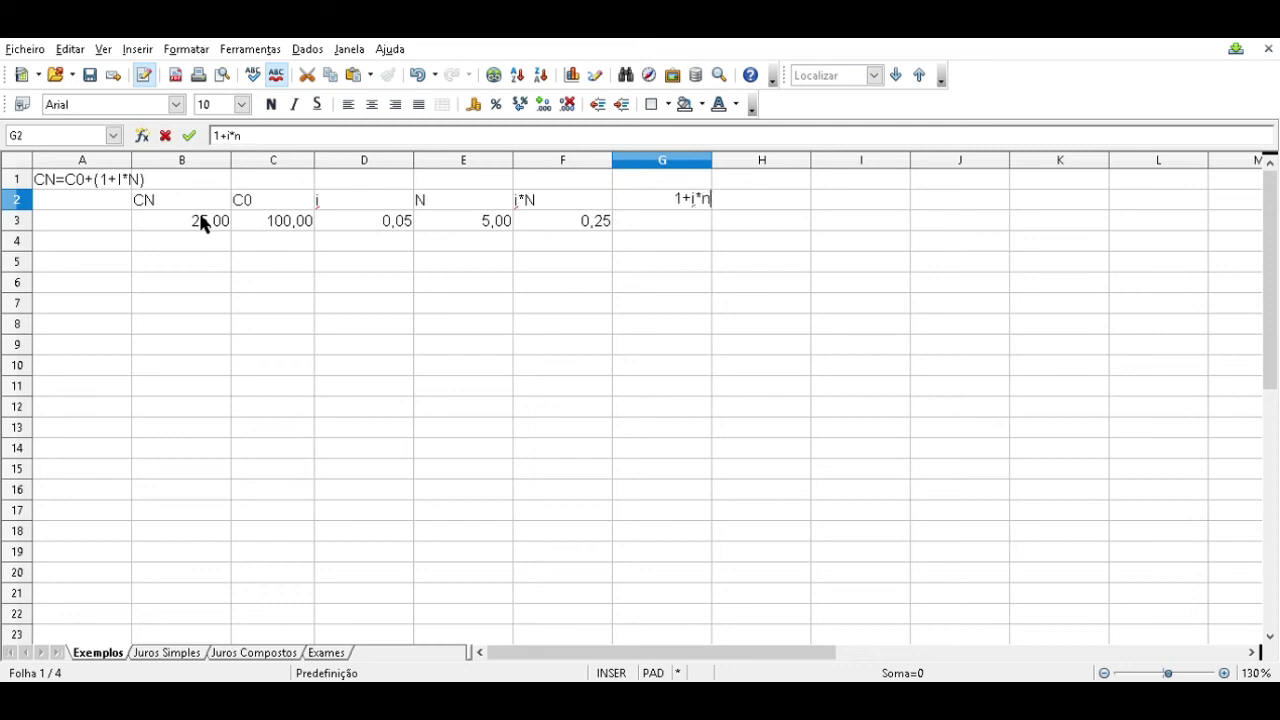
key(Return)
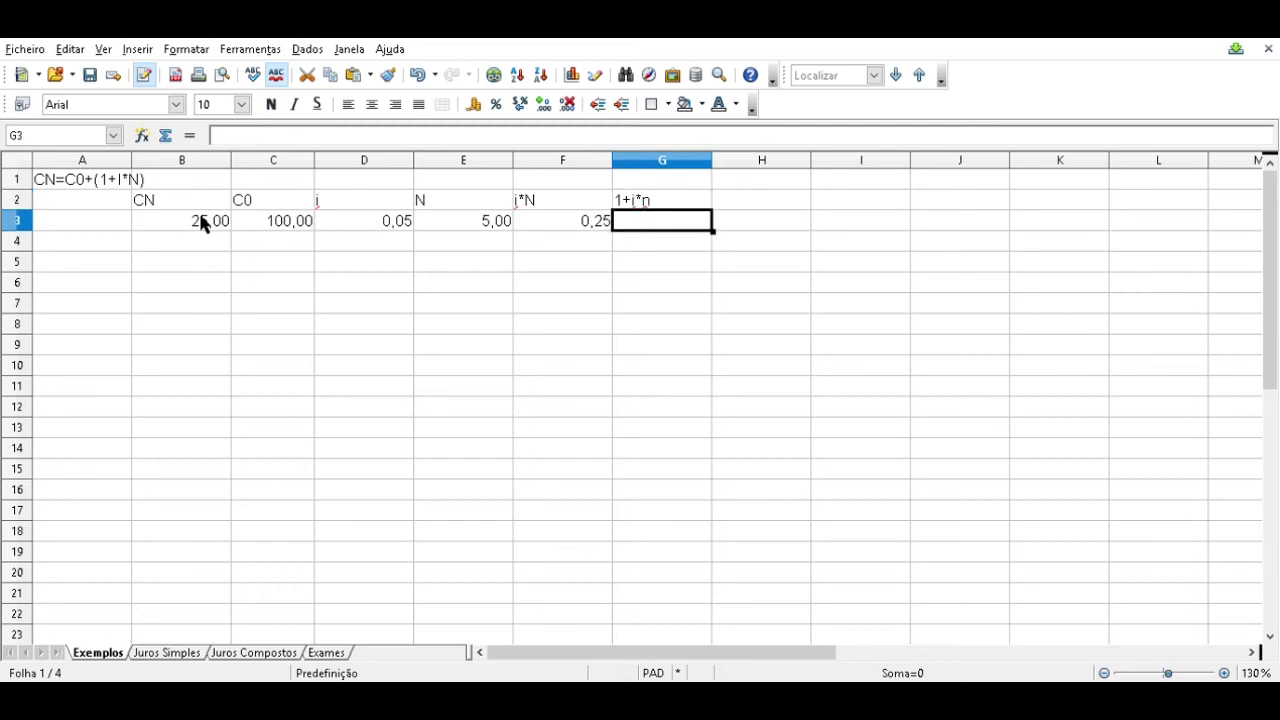
Step: Enter the formula =1+F3 in cell G3 under the 1+i*n heading
text(=1+)
key(Left)
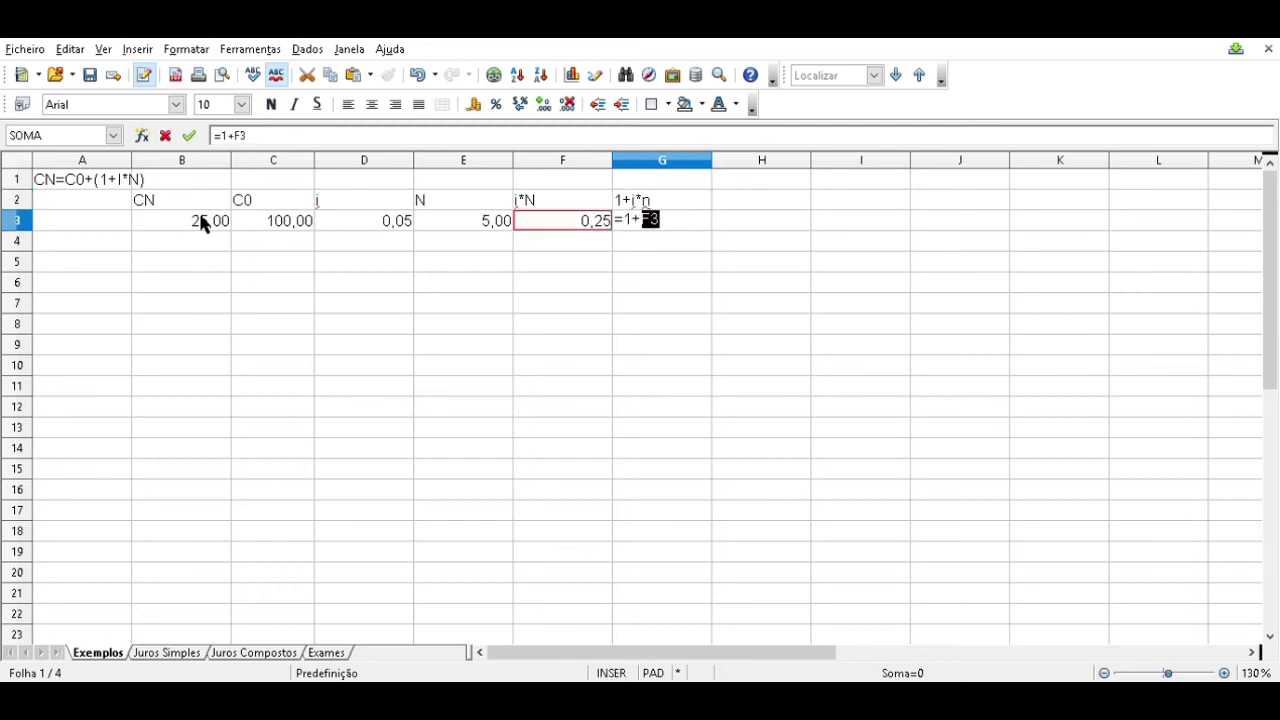
key(Return)
key(Up)
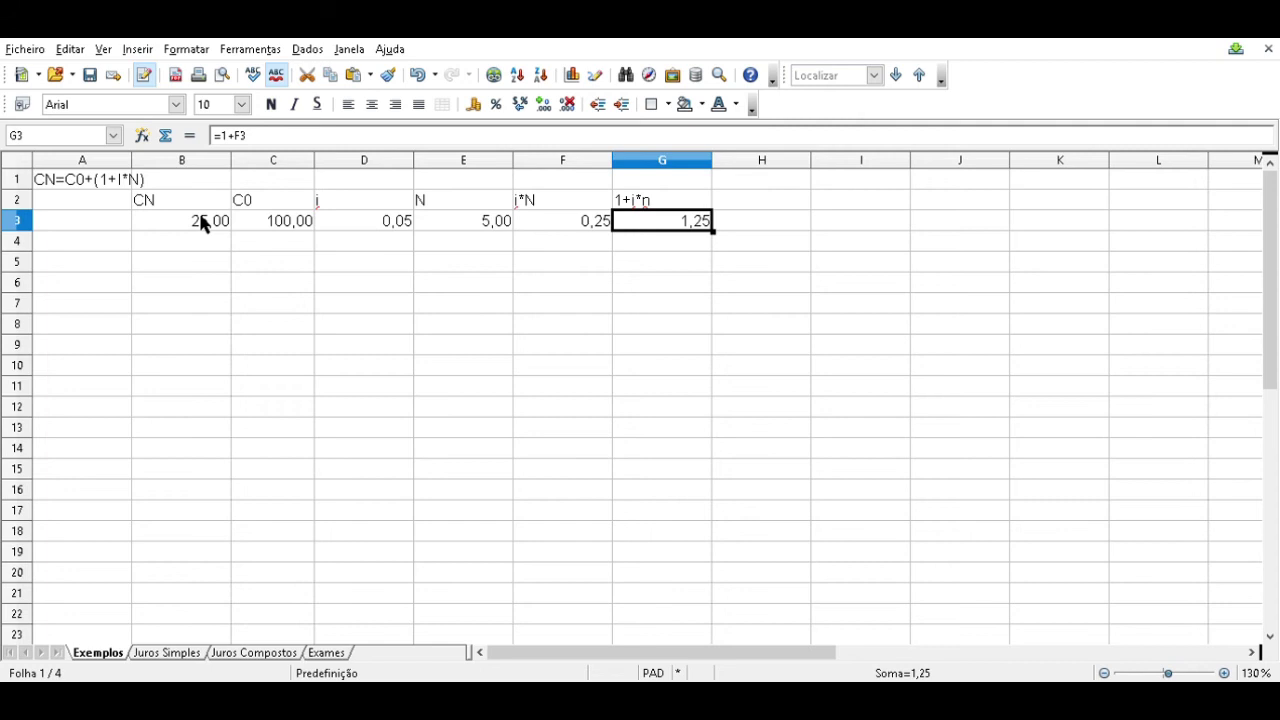
key(Return)
text(1,25)
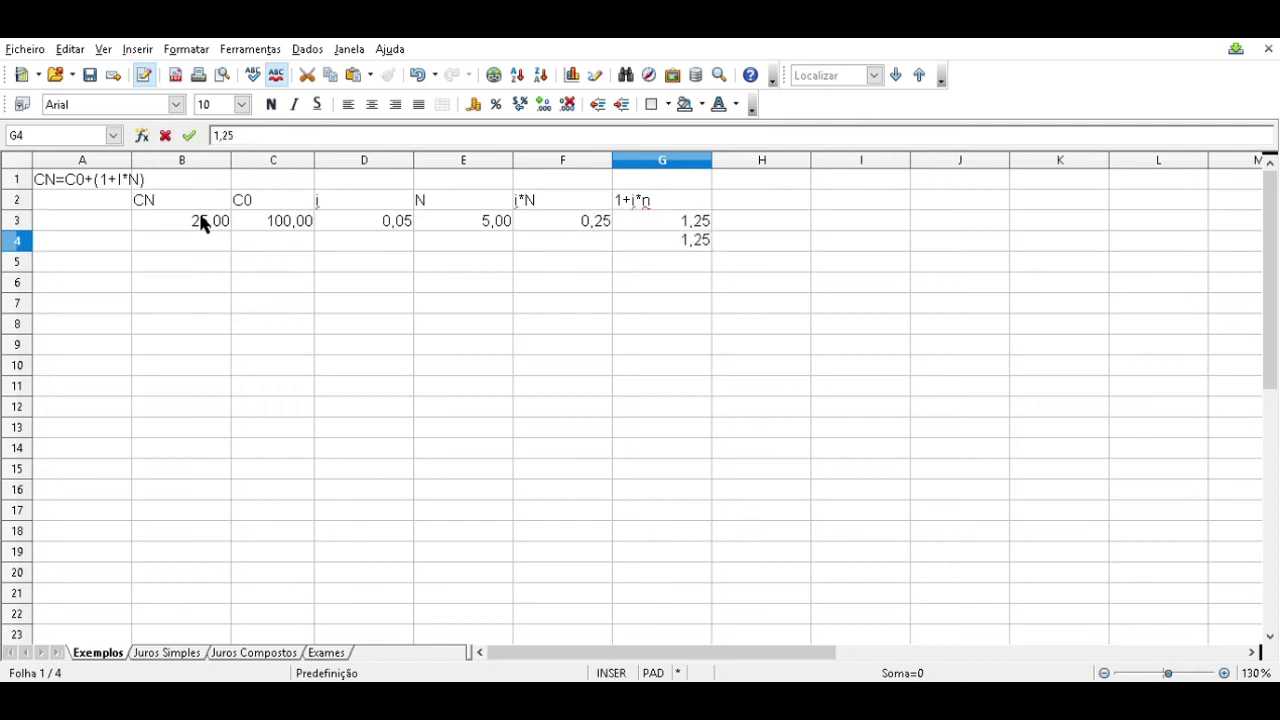
key(Escape)
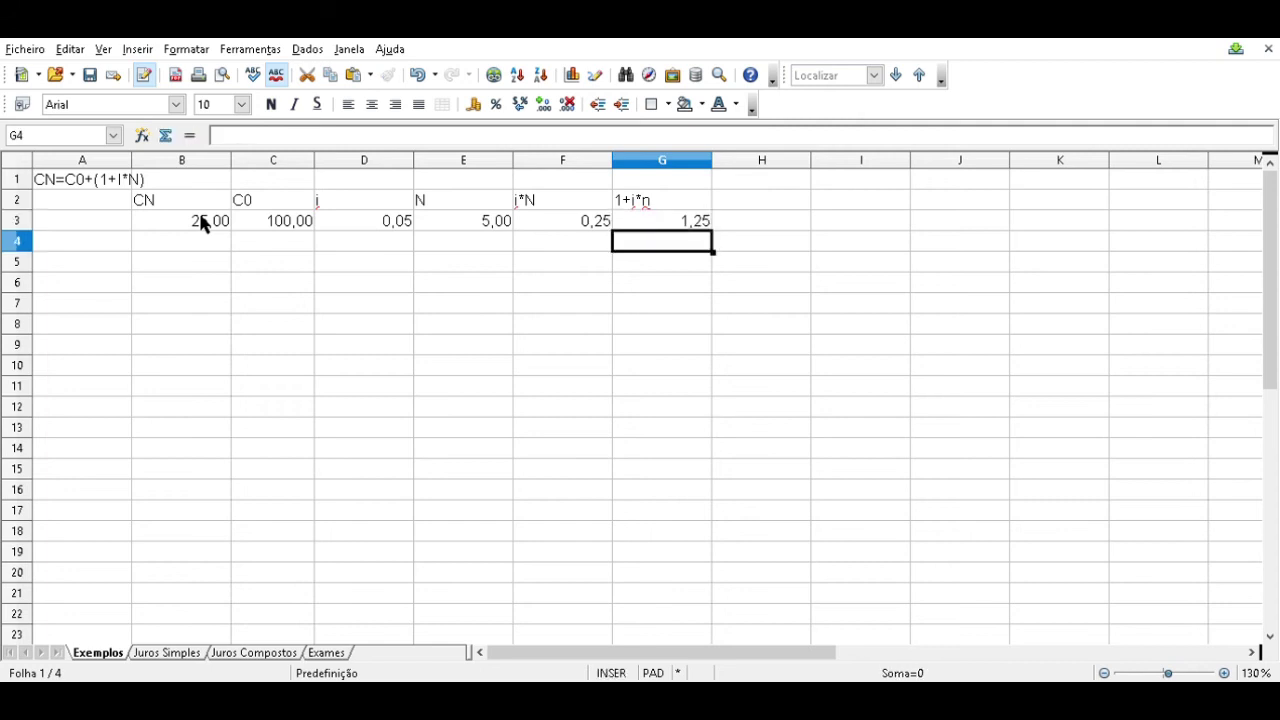
key(Up)
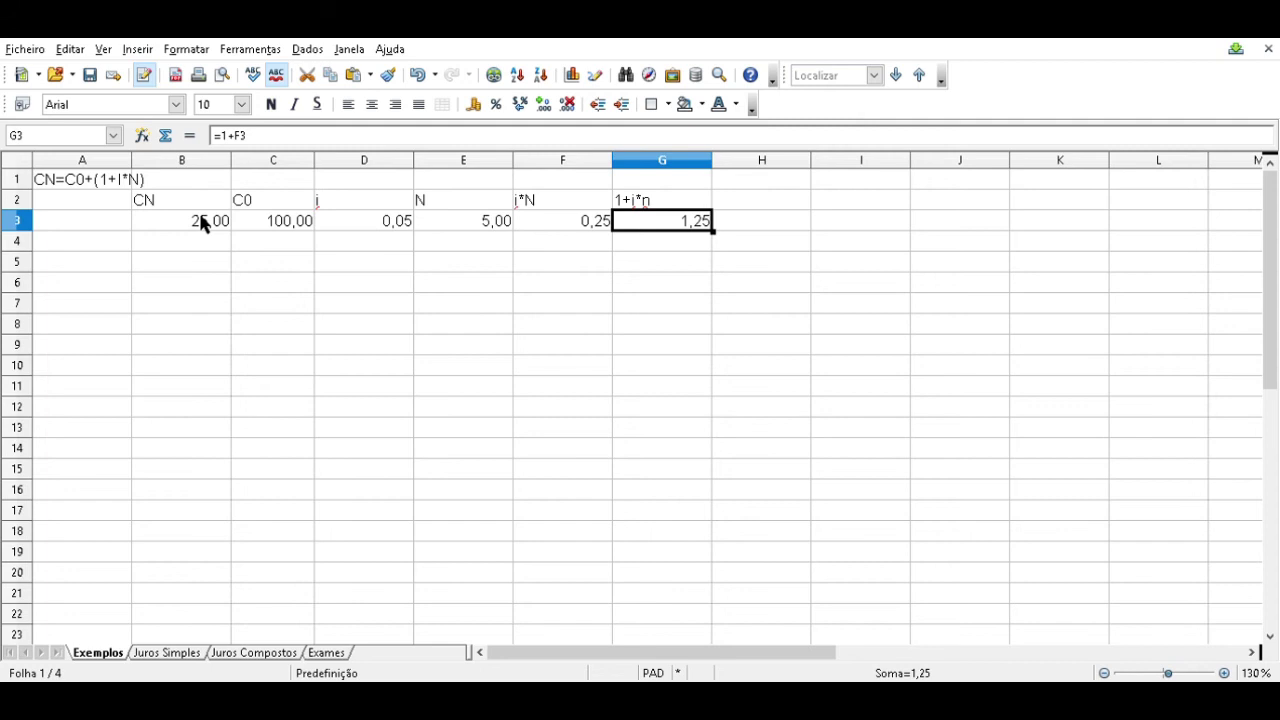
Step: Replace the CN formula in cell B3 with =G3
key(Left)
key(Left)
key(Left)
key(Left)
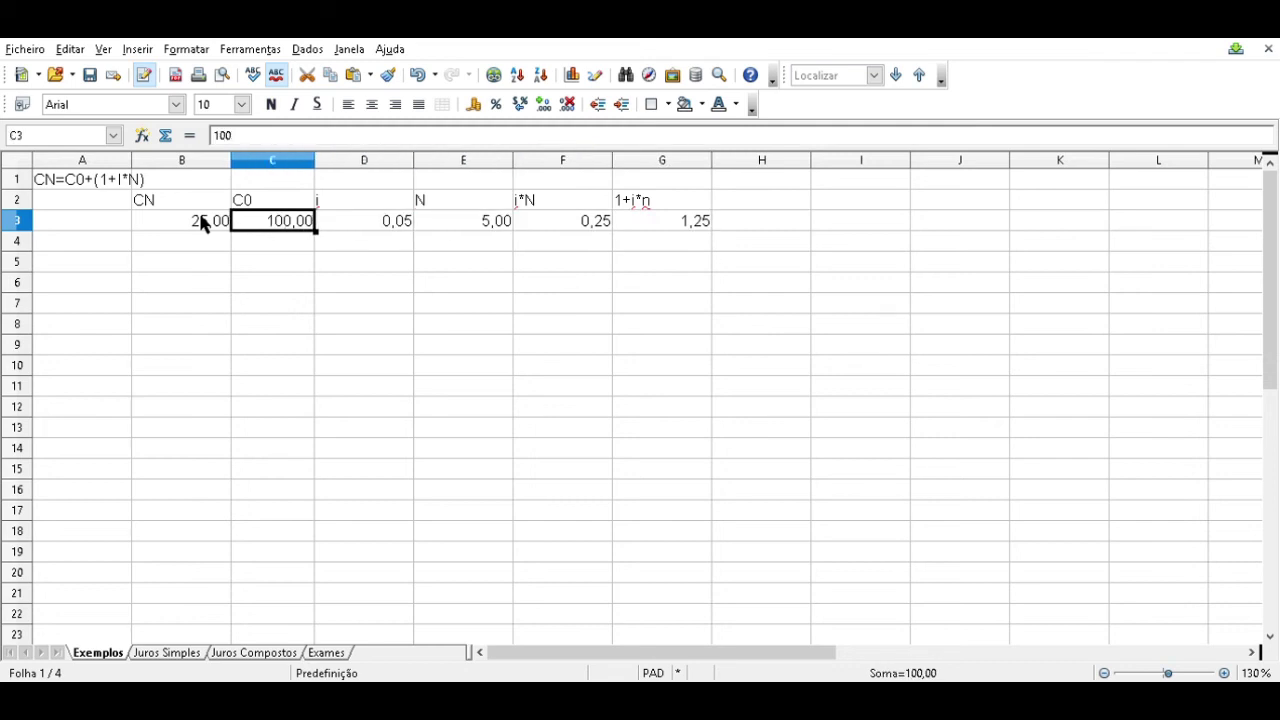
key(Left)
text(=)
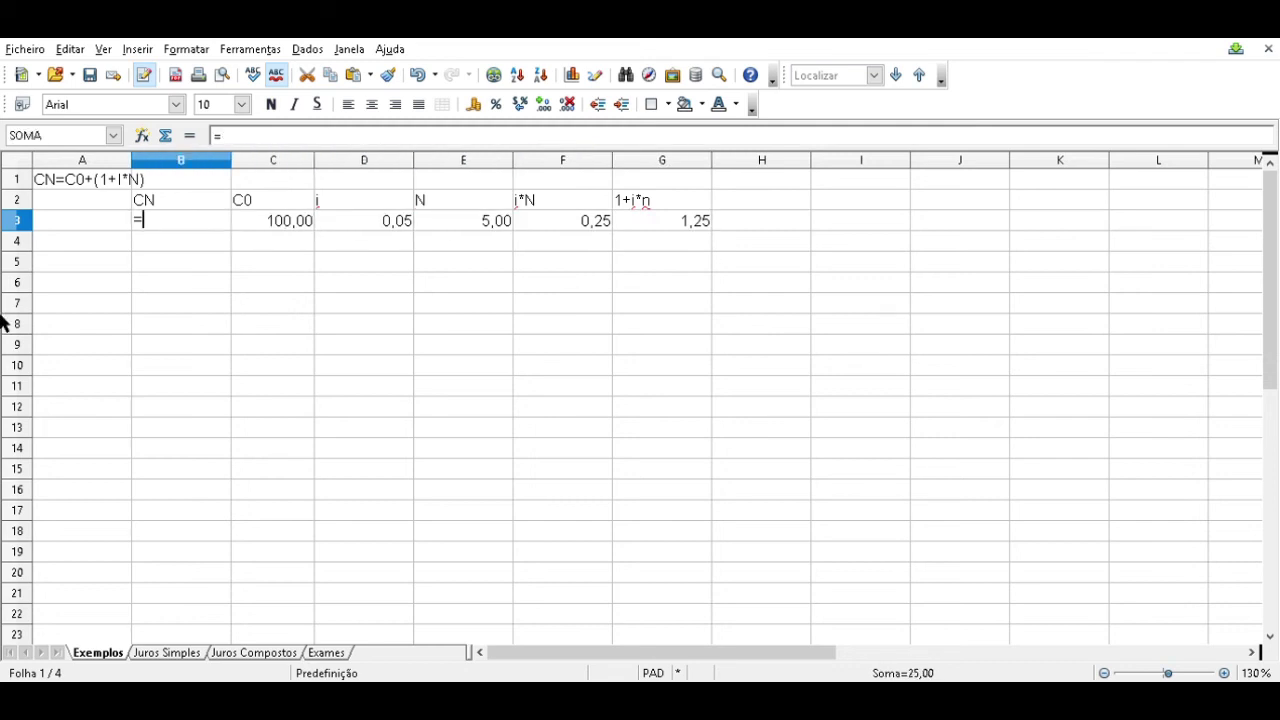
key(Right)
key(Right)
key(Right)
key(Right)
key(Right)
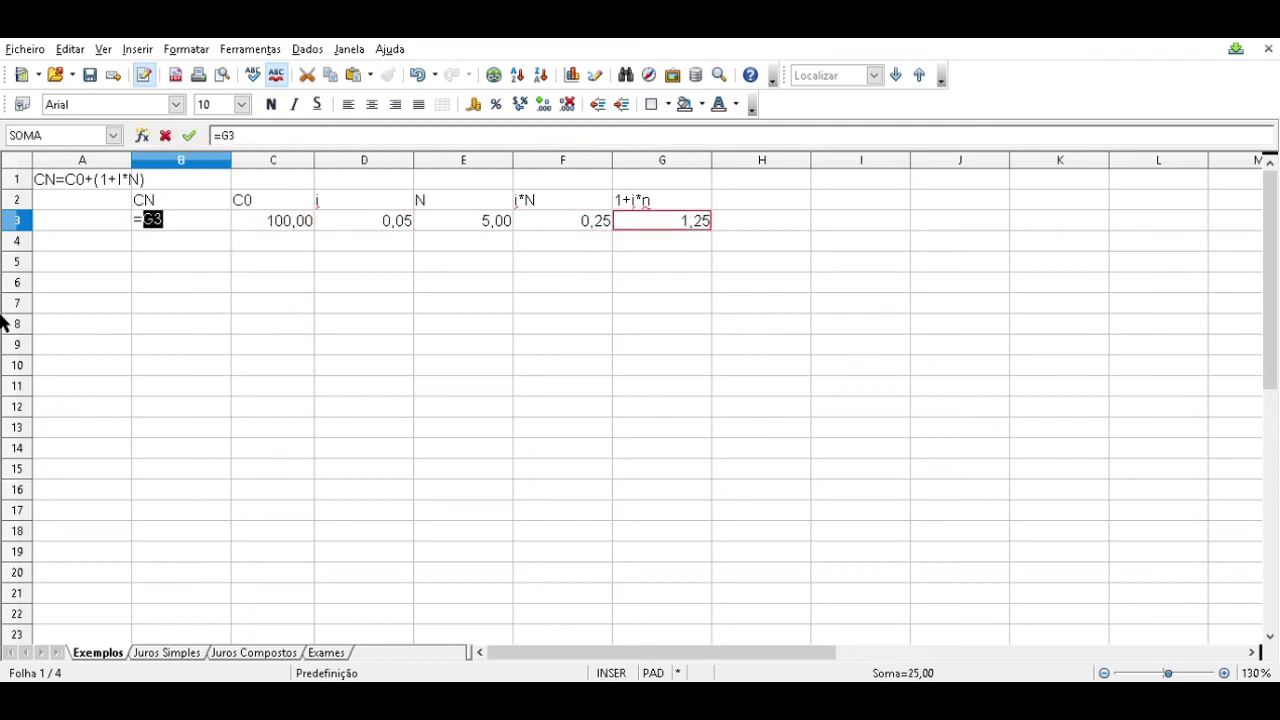
key(Return)
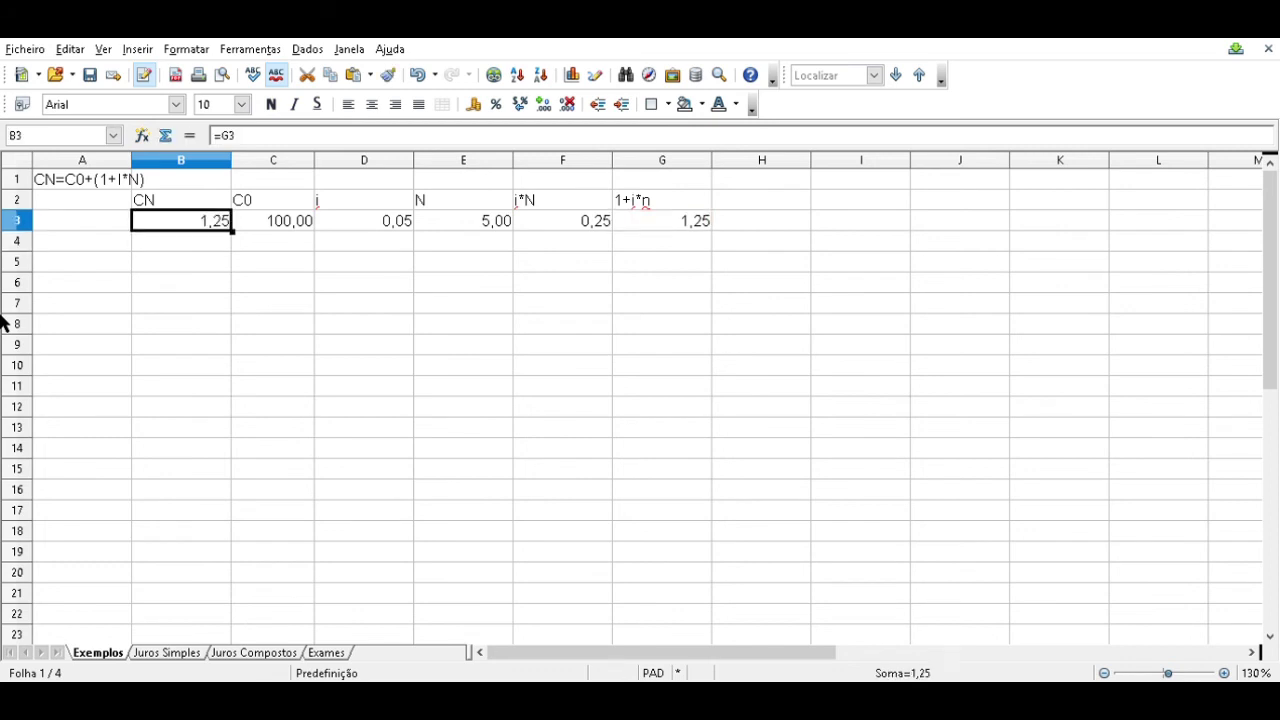
text(=1)
key(Escape)
Step: Enter 100 in cell A3, beside the CN value
key(Left)
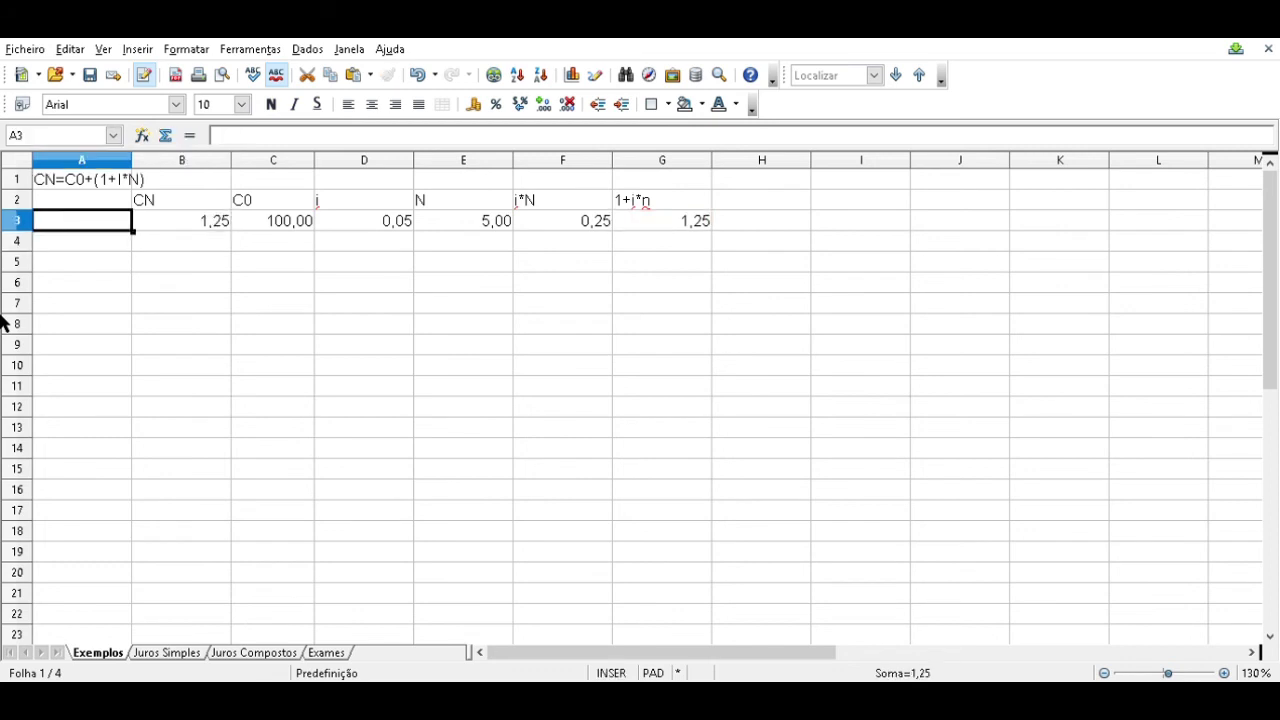
text(100)
key(Return)
key(Up)
key(Right)
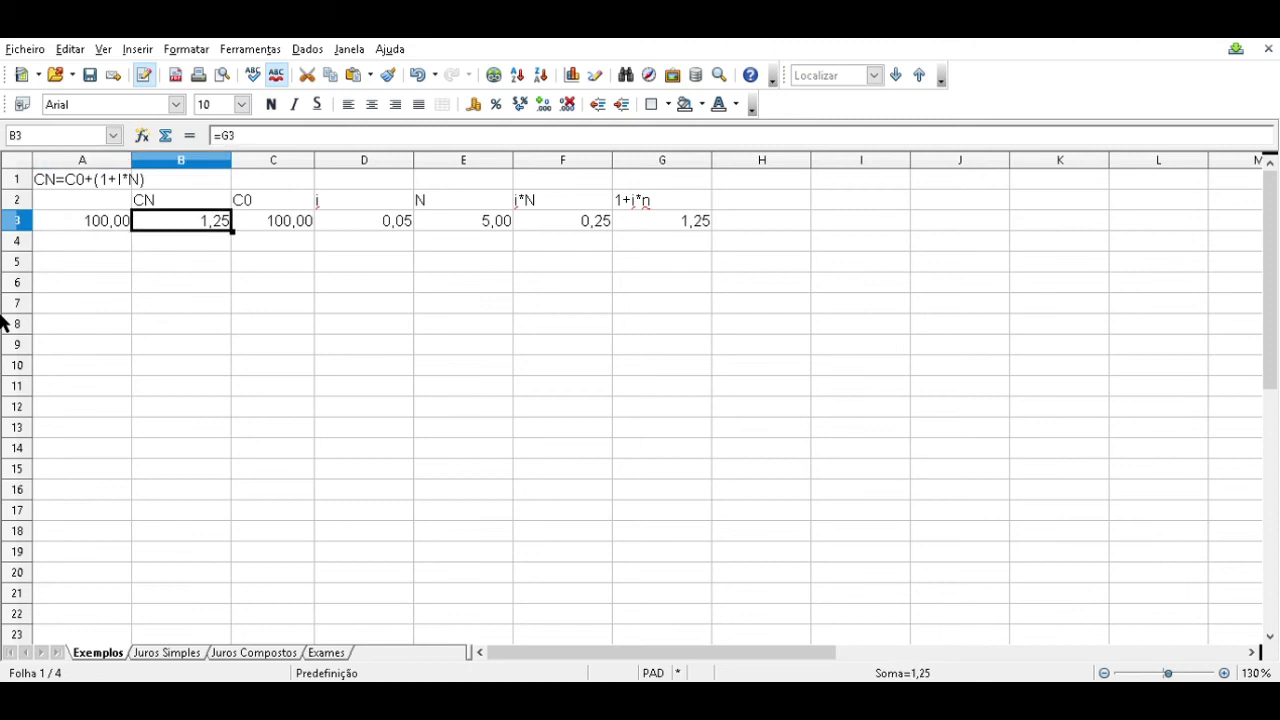
Step: Replace the CN formula in cell B3 with =A3*G3
text(=)
key(Left)
text(*)
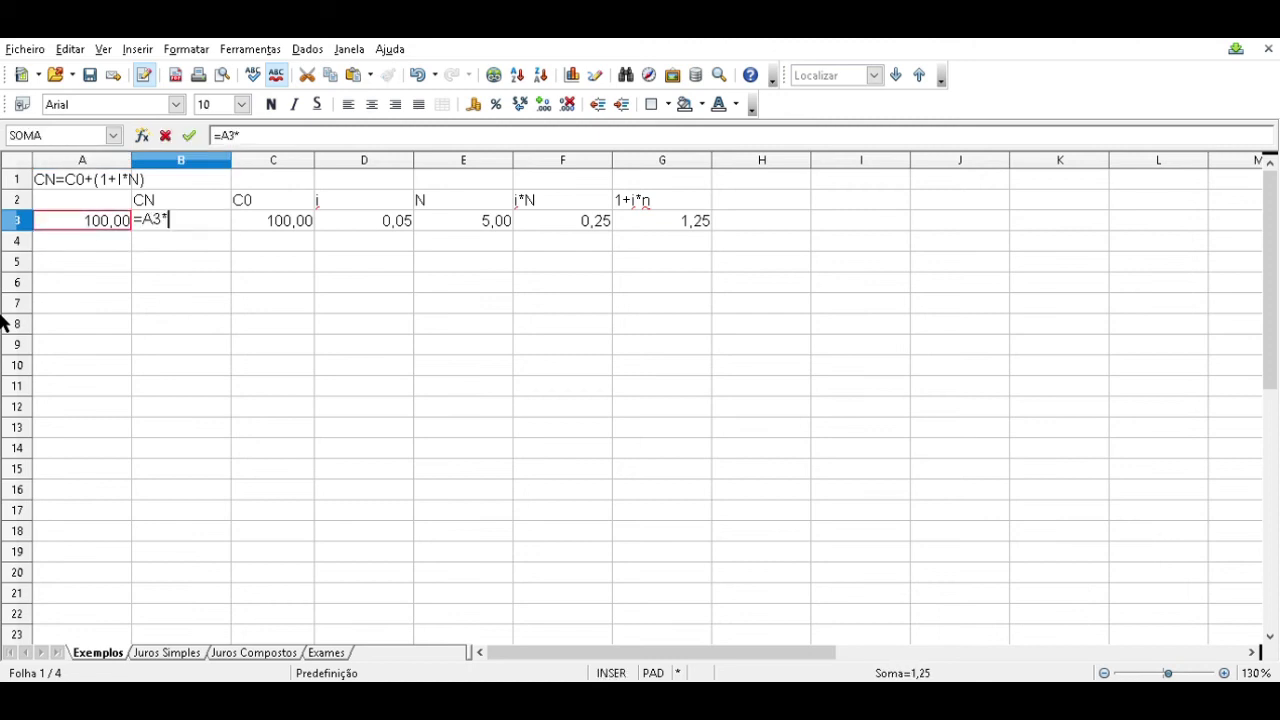
key(Right)
key(Right)
key(Right)
key(Right)
key(Right)
key(Right)
key(Left)
key(Return)
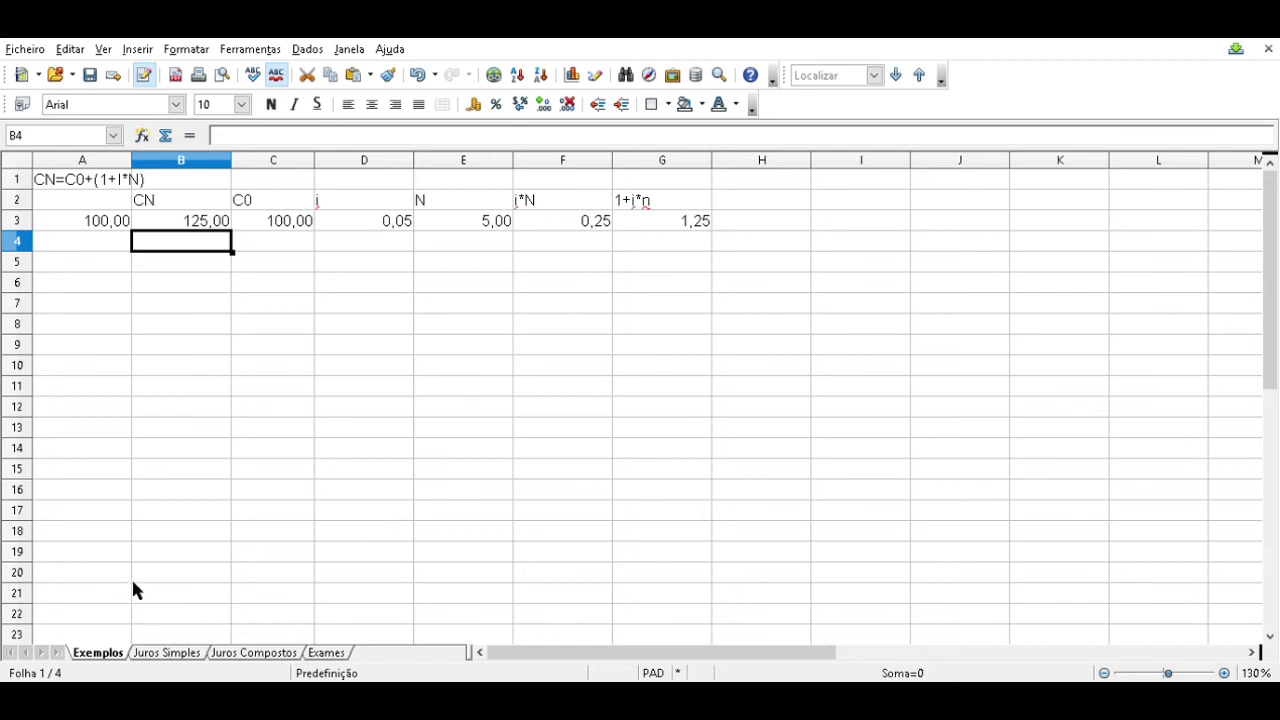
Step: Consult the handwritten formula on the Juros Simples sheet and set N in cell E3 of the Exemplos sheet to 10
click(172, 655)
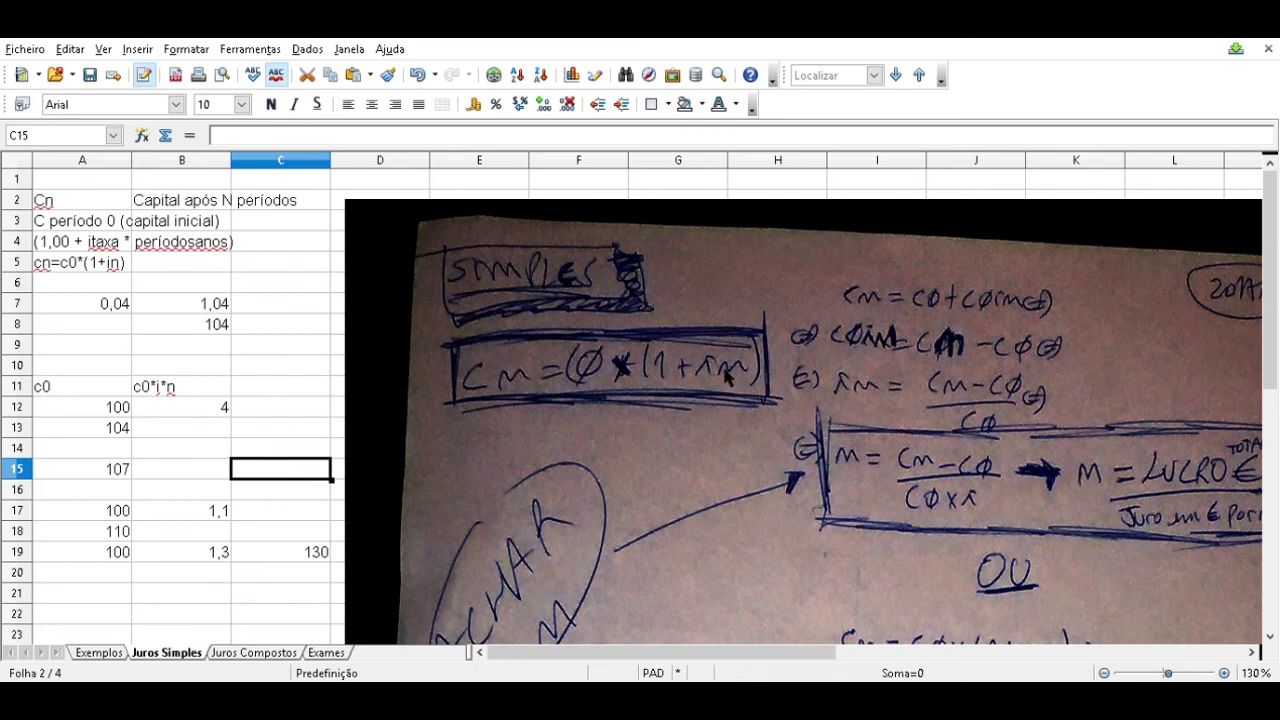
click(99, 652)
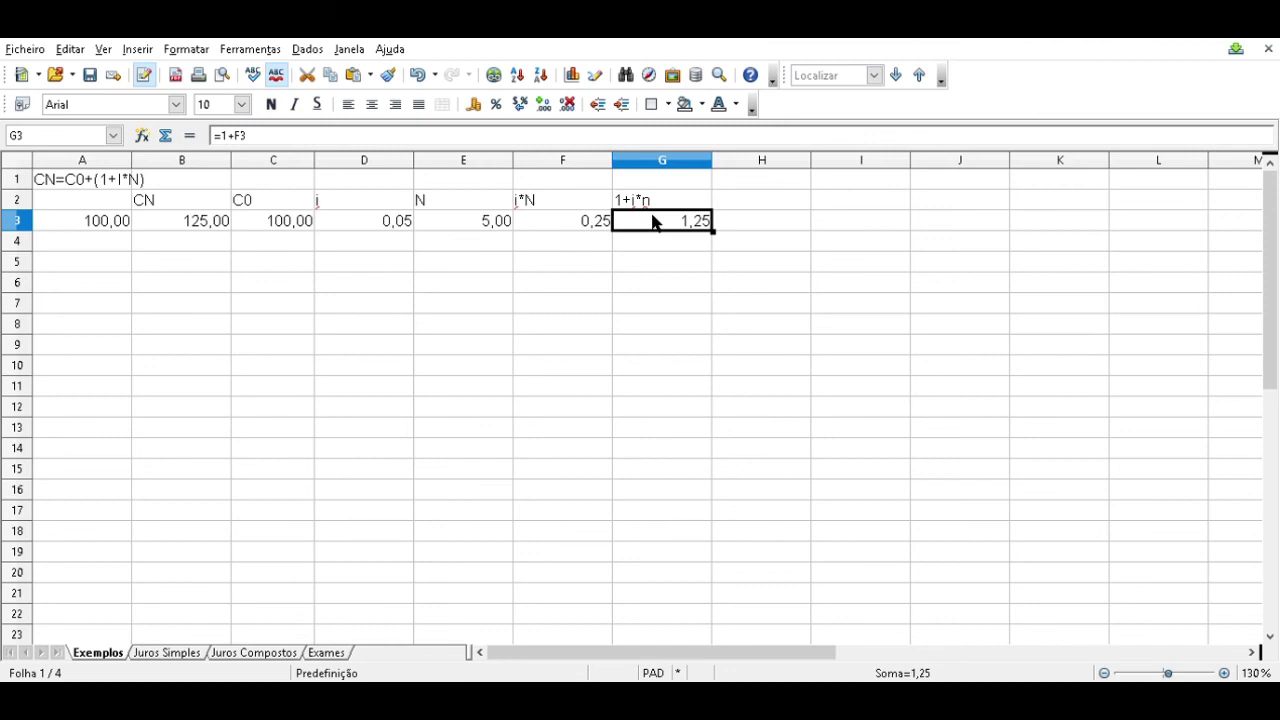
key(Left)
key(Left)
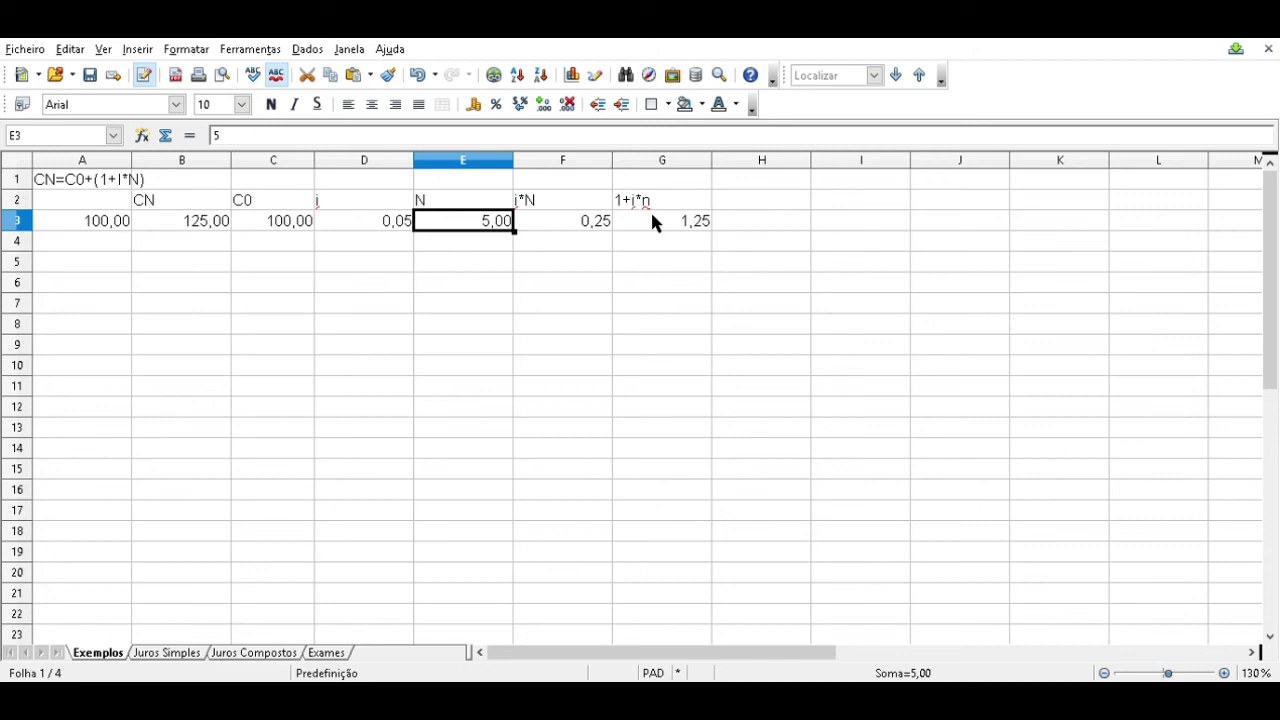
text(10)
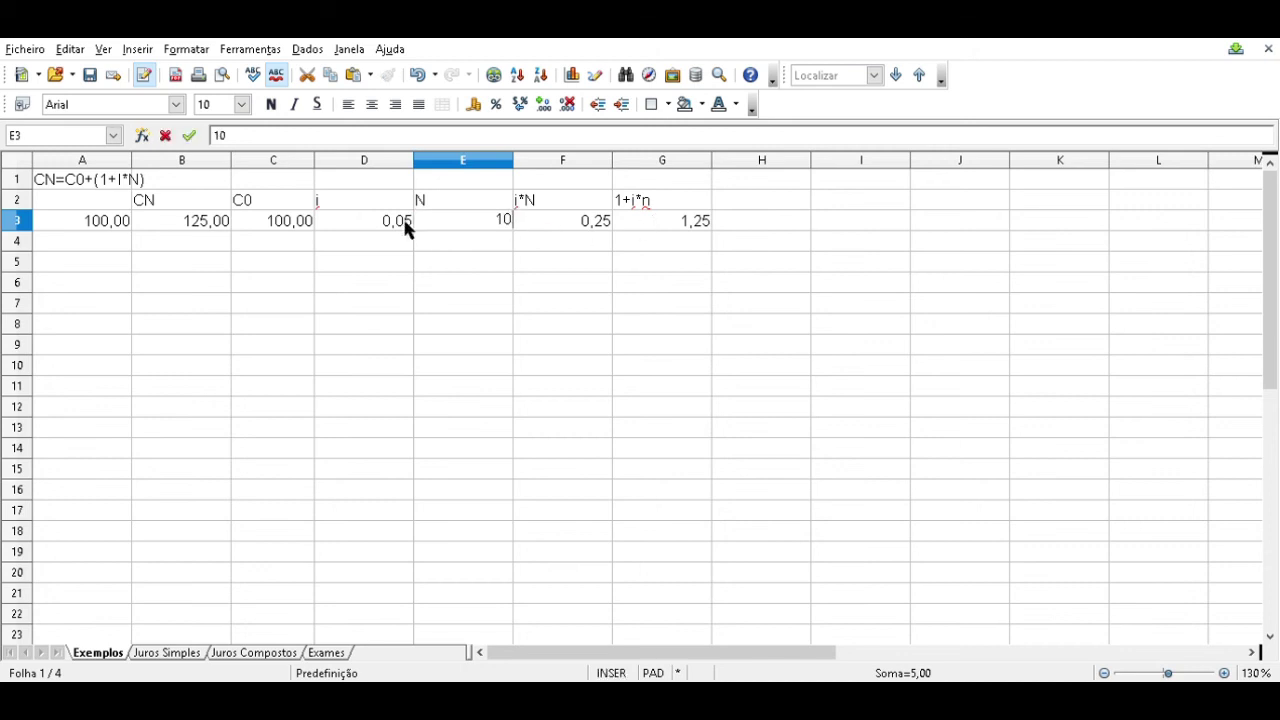
key(Return)
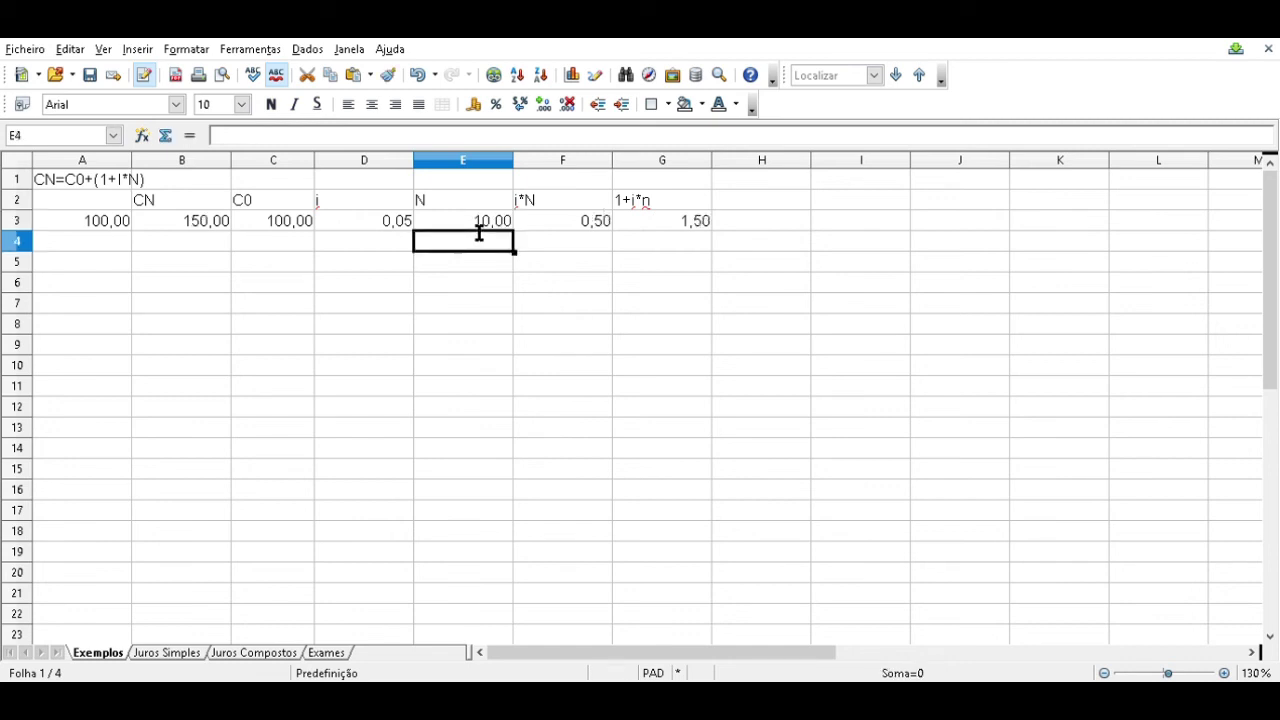
Step: Enter the value 1,50 in cell G4, below the 1+i*n result
key(Up)
key(Right)
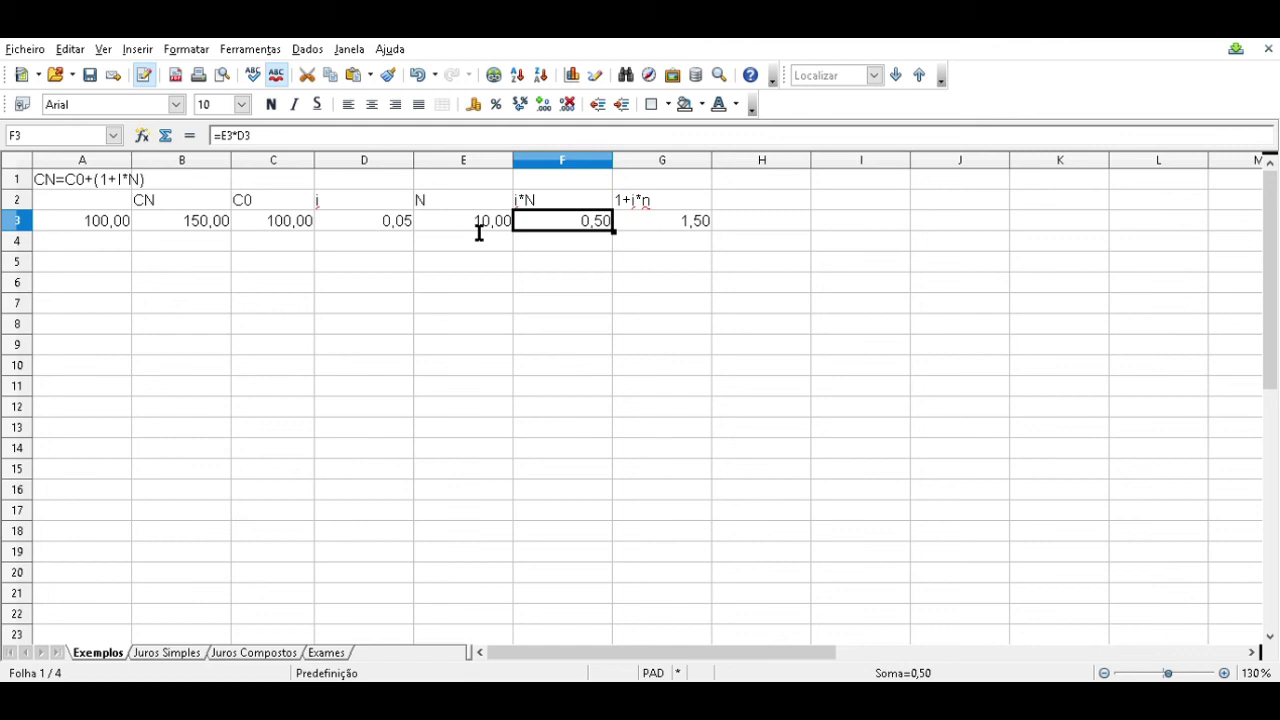
key(Right)
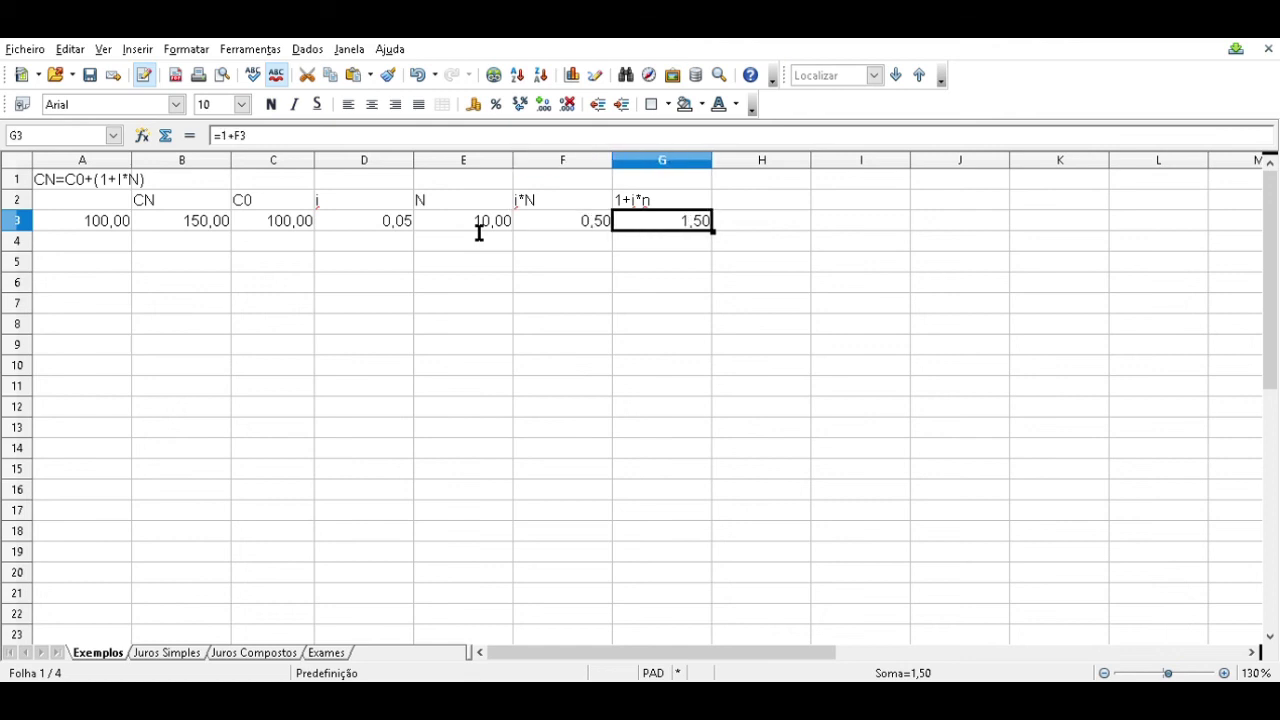
key(Left)
key(Right)
key(Down)
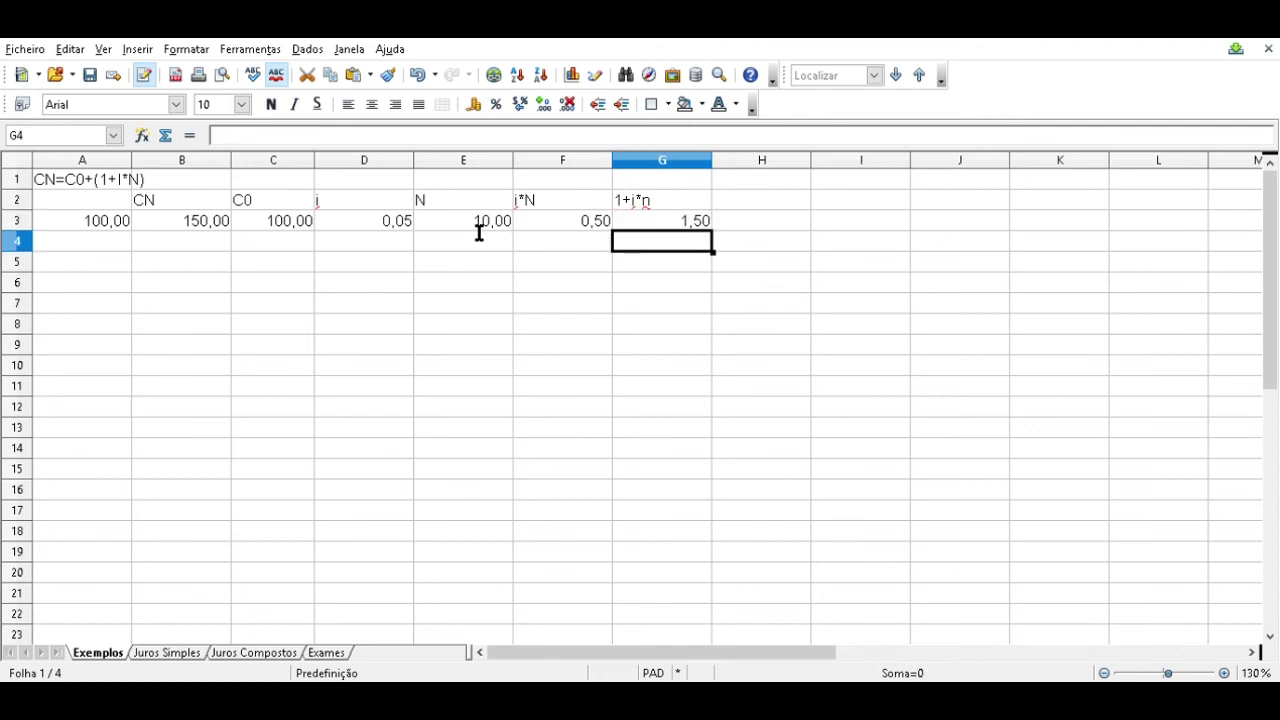
text(1,00)
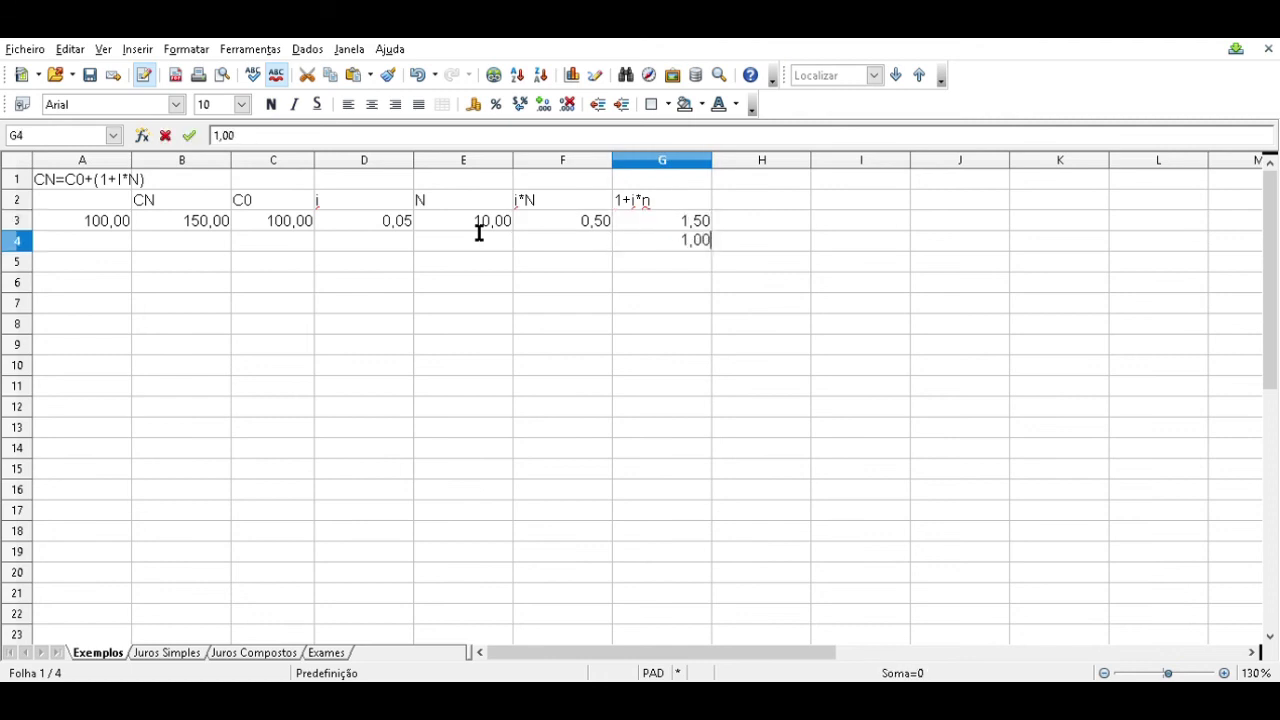
key(Insert)
key(BackSpace)
key(BackSpace)
text(50)
key(Left)
key(Right)
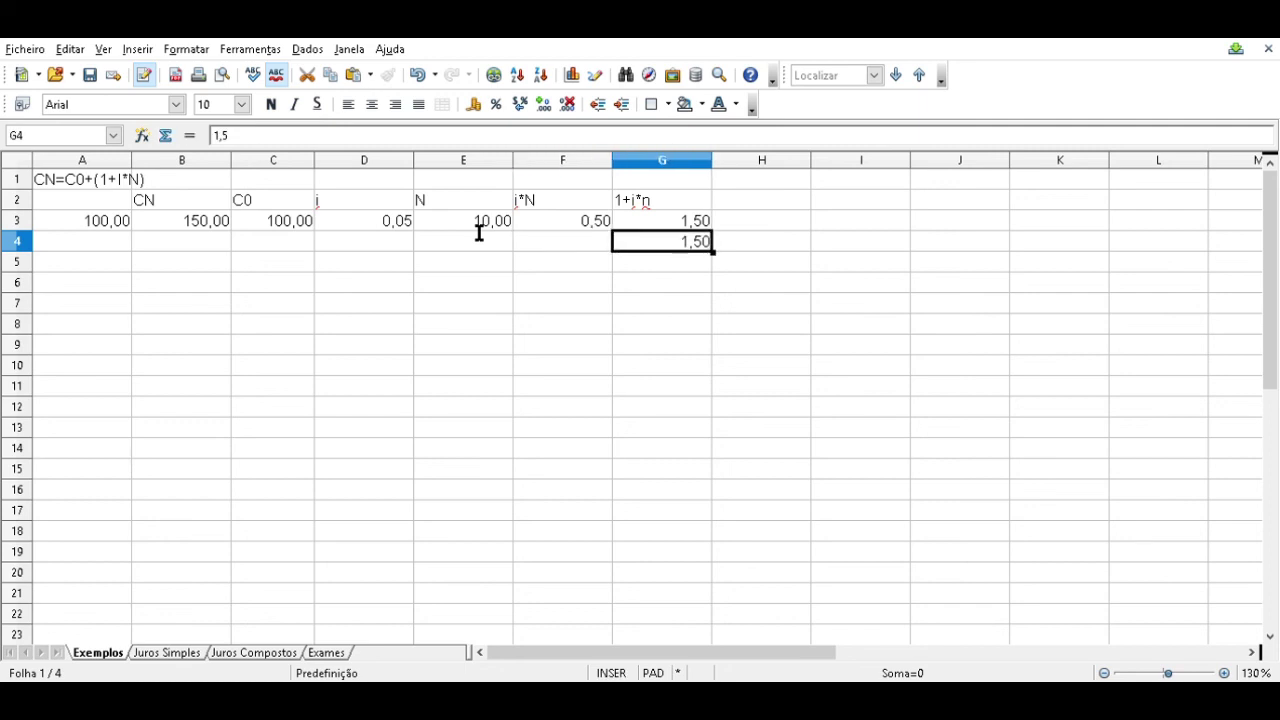
key(Insert)
key(Left)
key(Right)
key(Left)
key(Right)
key(Left)
key(Right)
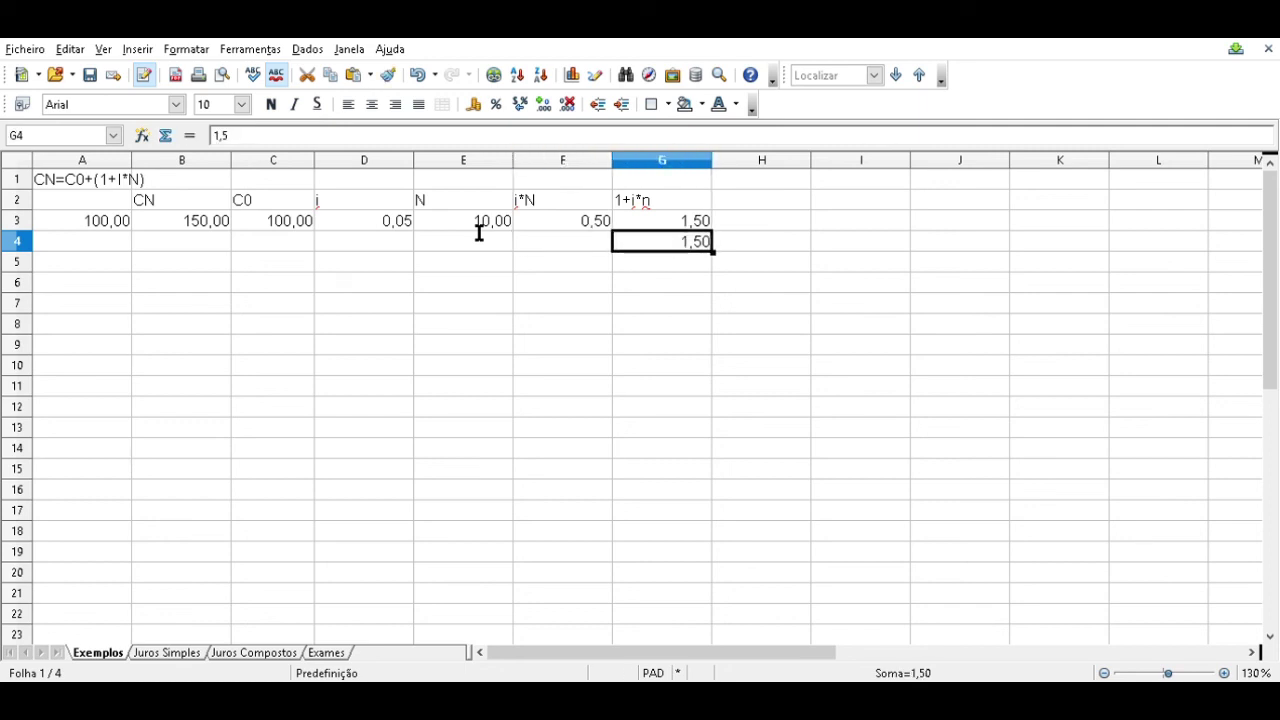
Step: Replace the content of cell G4 with the check formula =A3*1,5
key(Right)
key(Left)
key(Delete)
text(=)
key(Left)
key(Left)
key(Left)
key(Left)
key(Left)
key(Left)
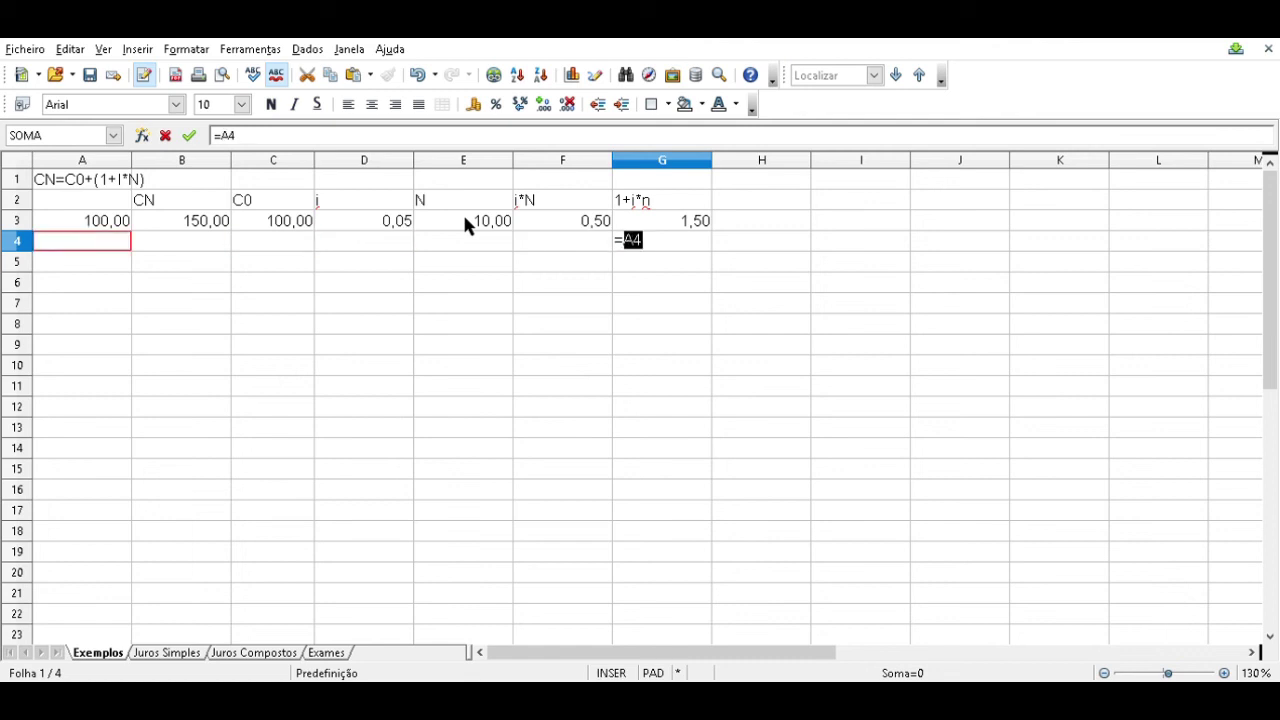
key(Up)
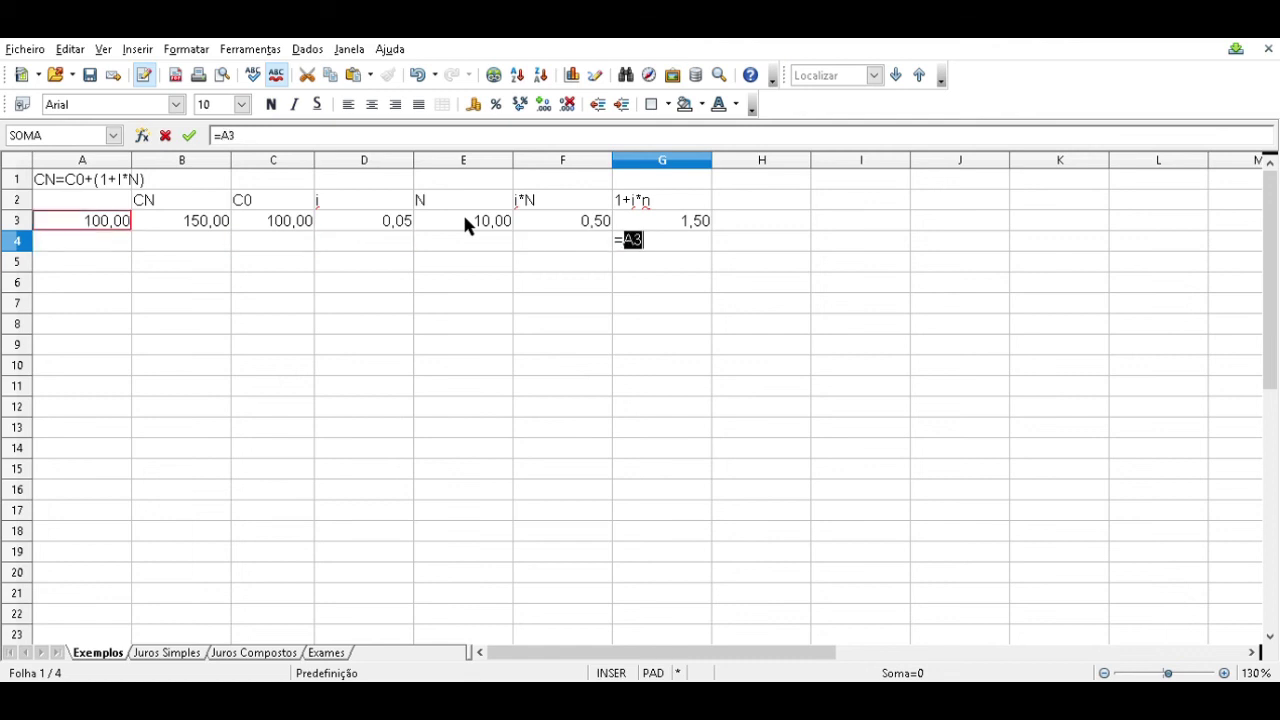
text(*150%)
key(Return)
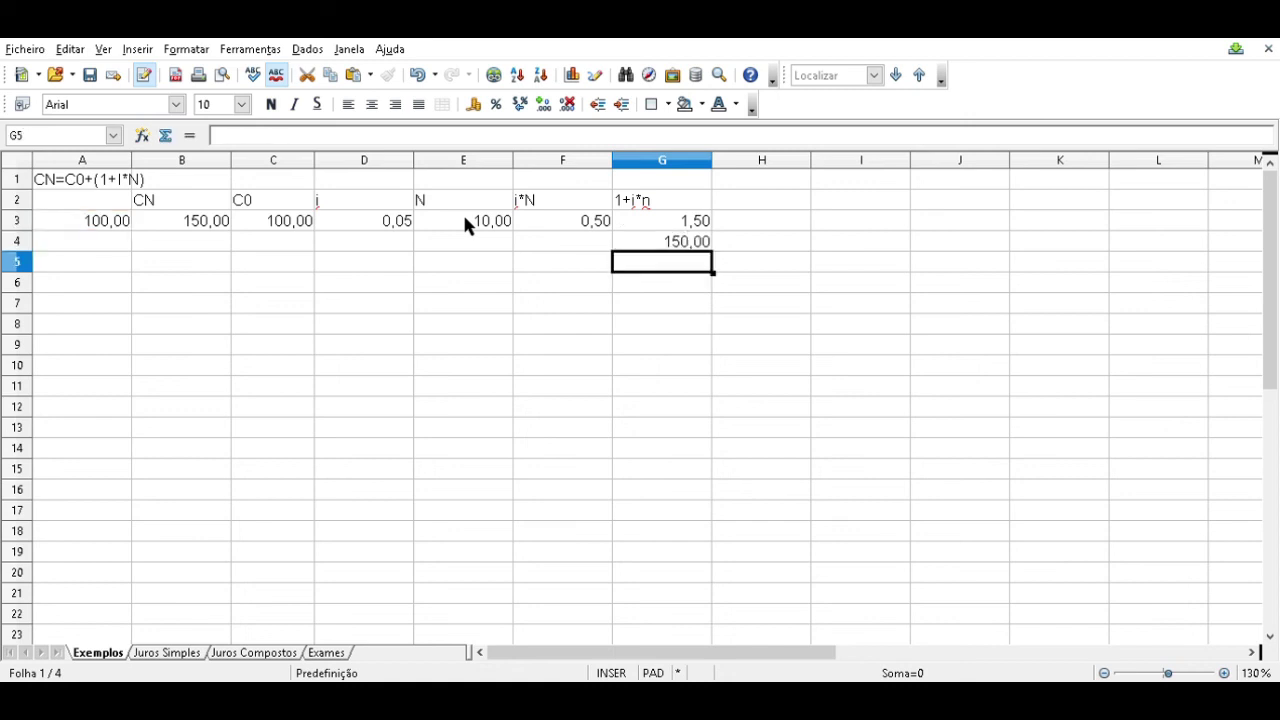
key(Up)
key(F2)
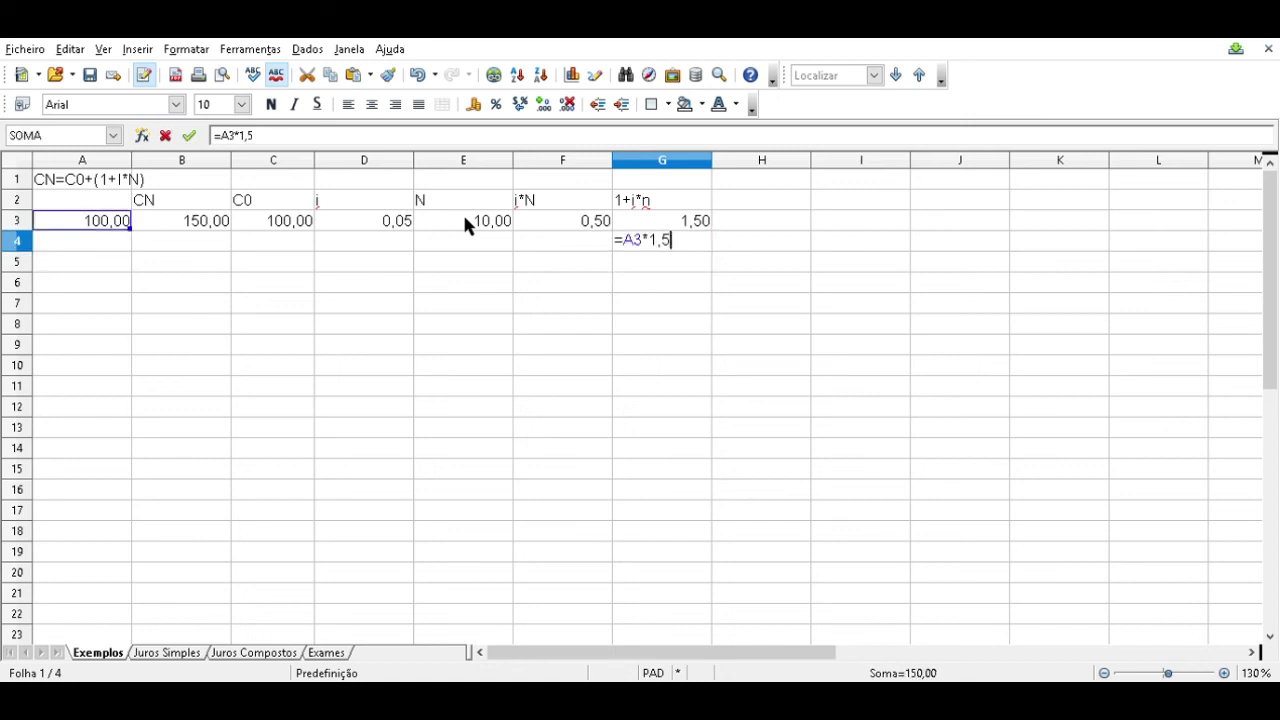
key(Escape)
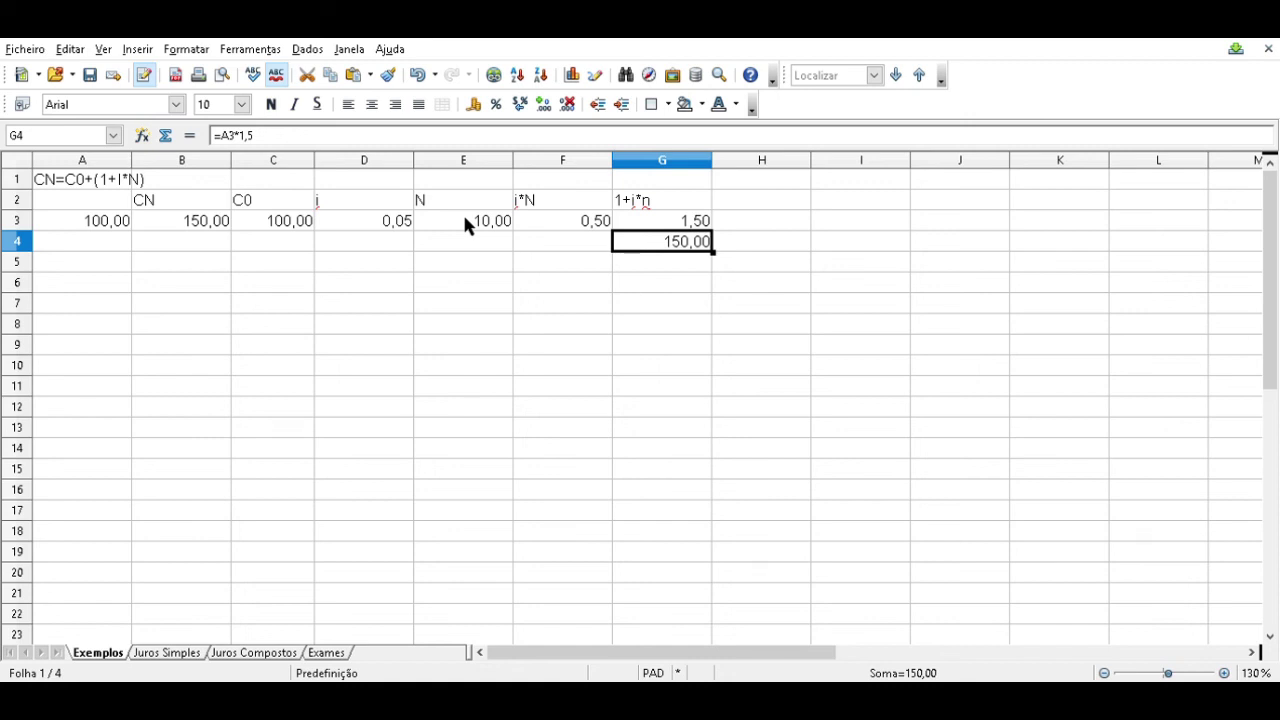
Step: Compare the CN formula in cell B3 and the C0 value with the check formula in G4
key(Left)
key(Left)
key(Left)
key(Left)
key(Left)
key(Up)
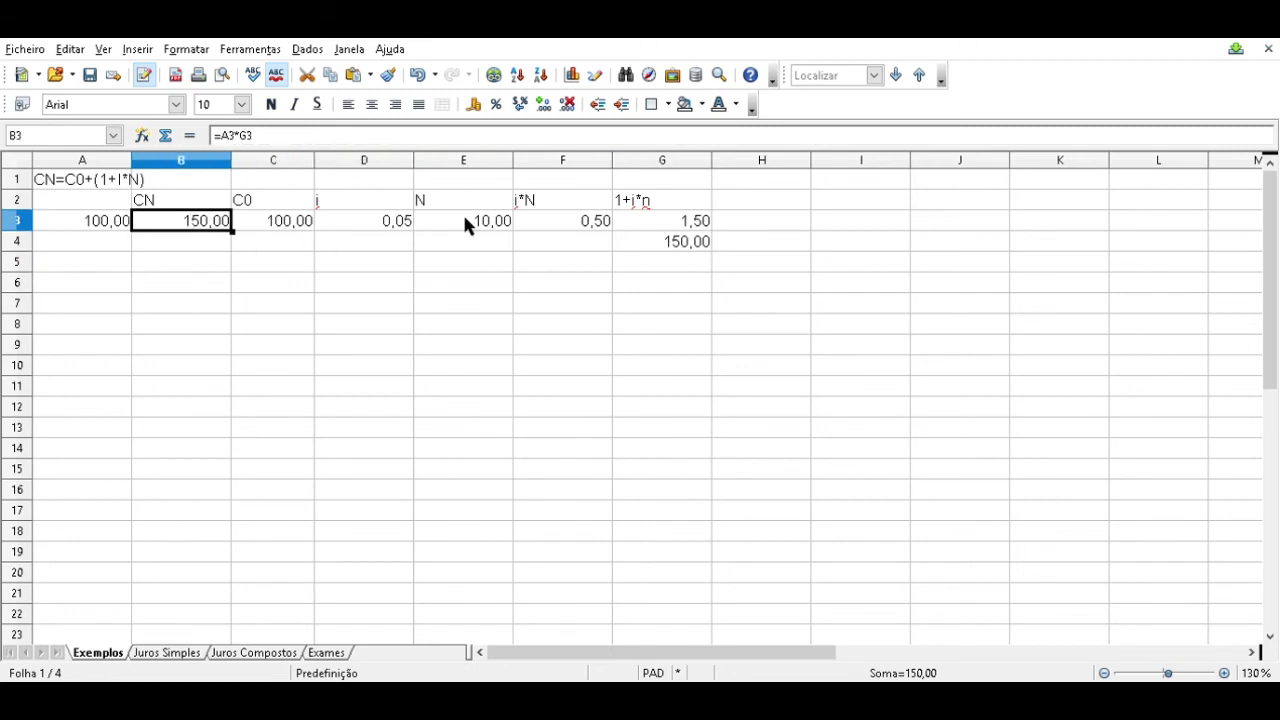
key(Down)
key(Up)
key(Right)
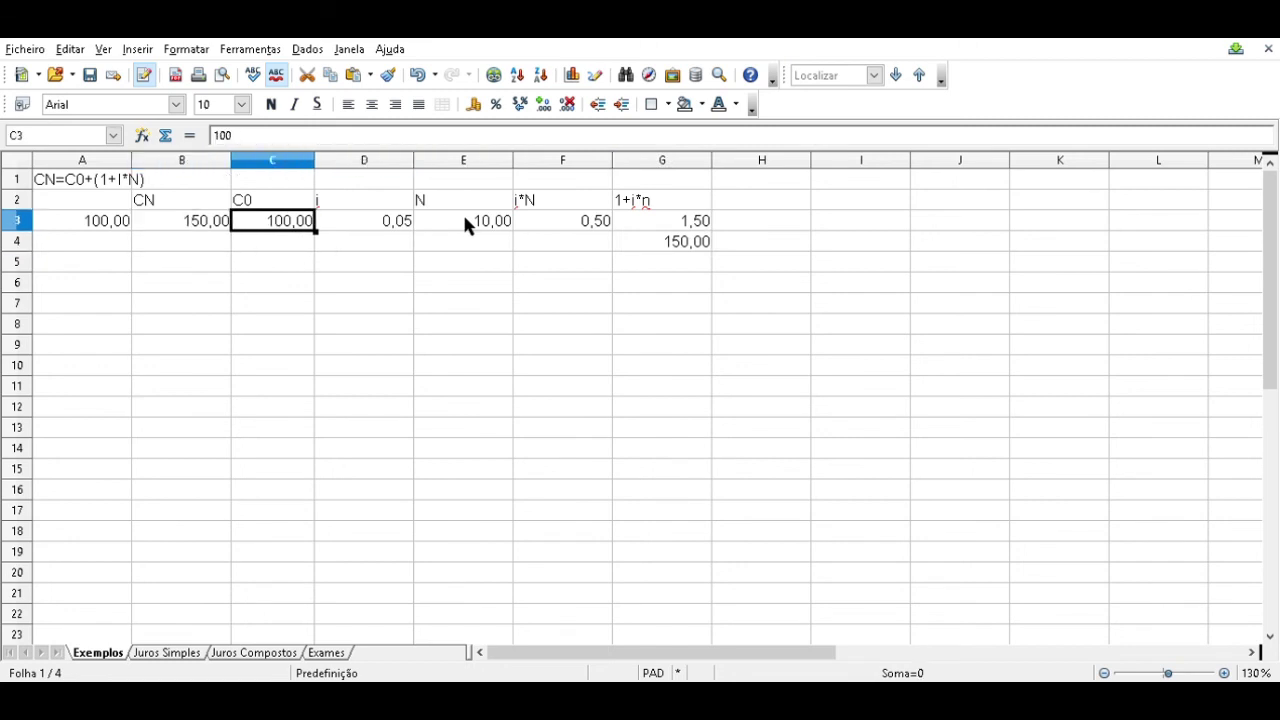
Step: Clear the check formula from cell G4, below the 1+i*n result
key(Right)
key(Right)
key(Right)
key(Right)
key(Right)
key(Left)
key(Down)
key(Up)
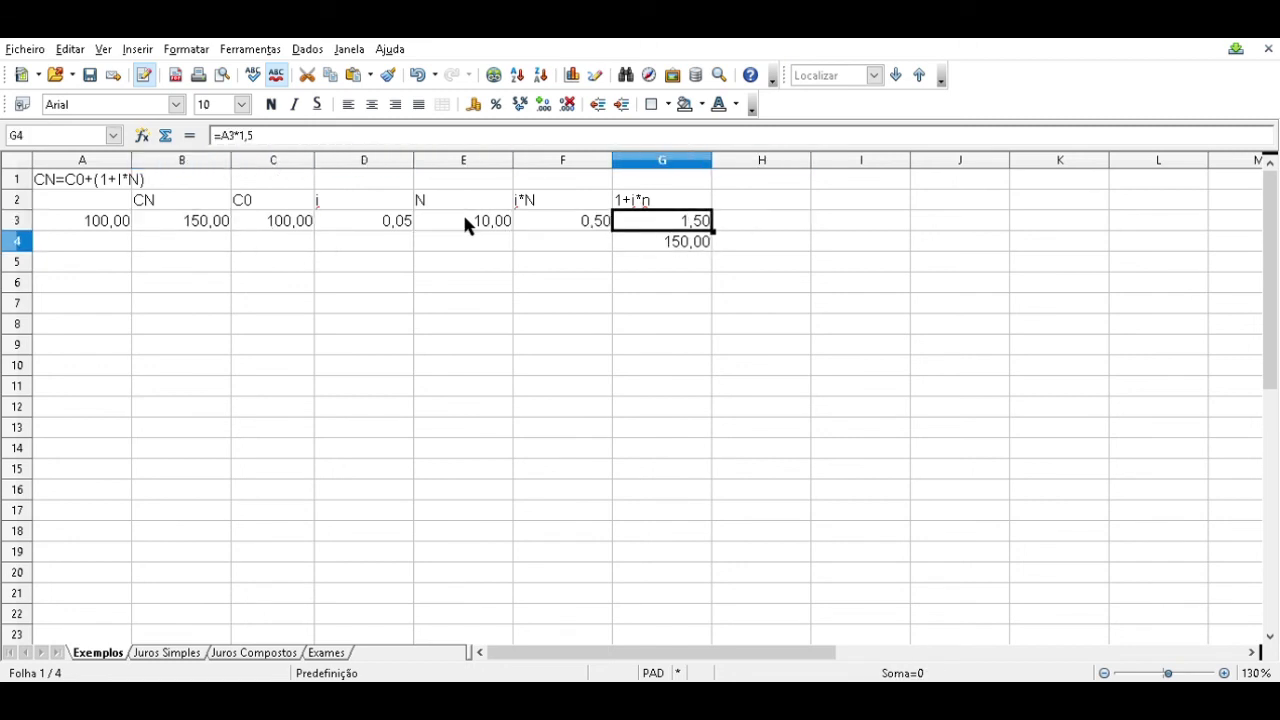
key(Down)
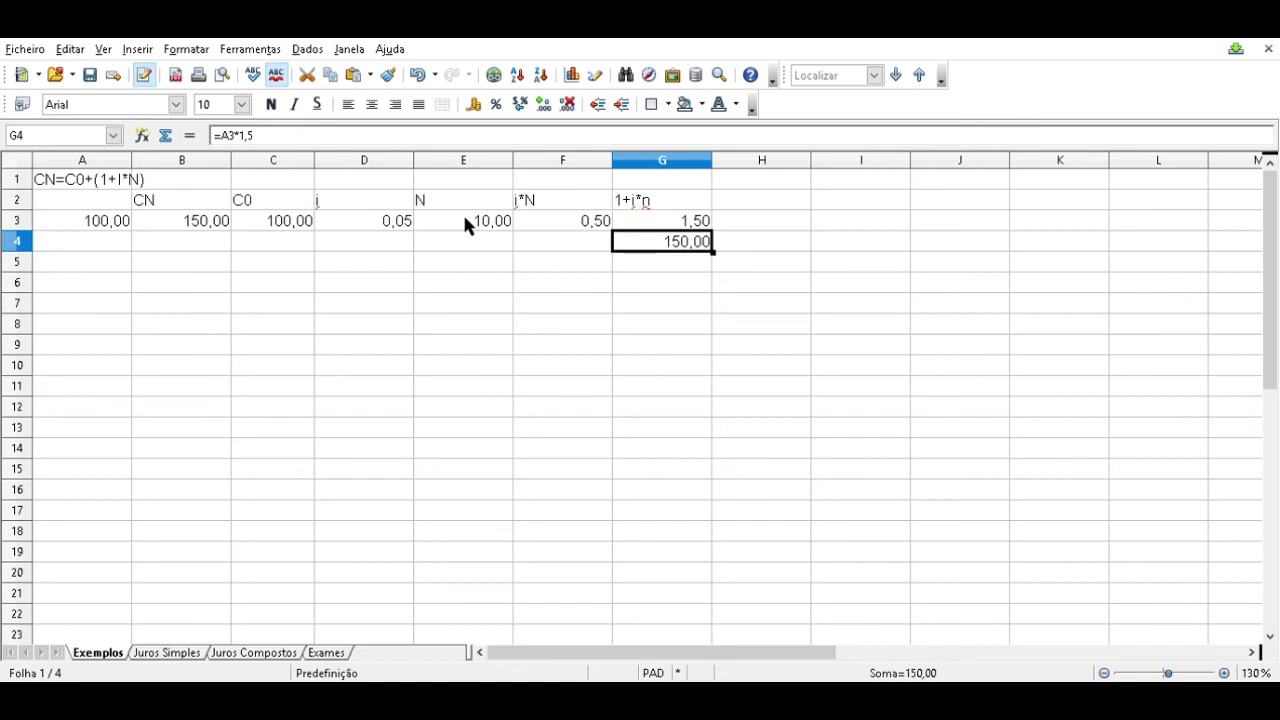
key(Delete)
Step: Calculate =1,5*100 in cell B4 as a check below the CN value, and clear the cell
key(Left)
key(Left)
key(Left)
key(Left)
key(Left)
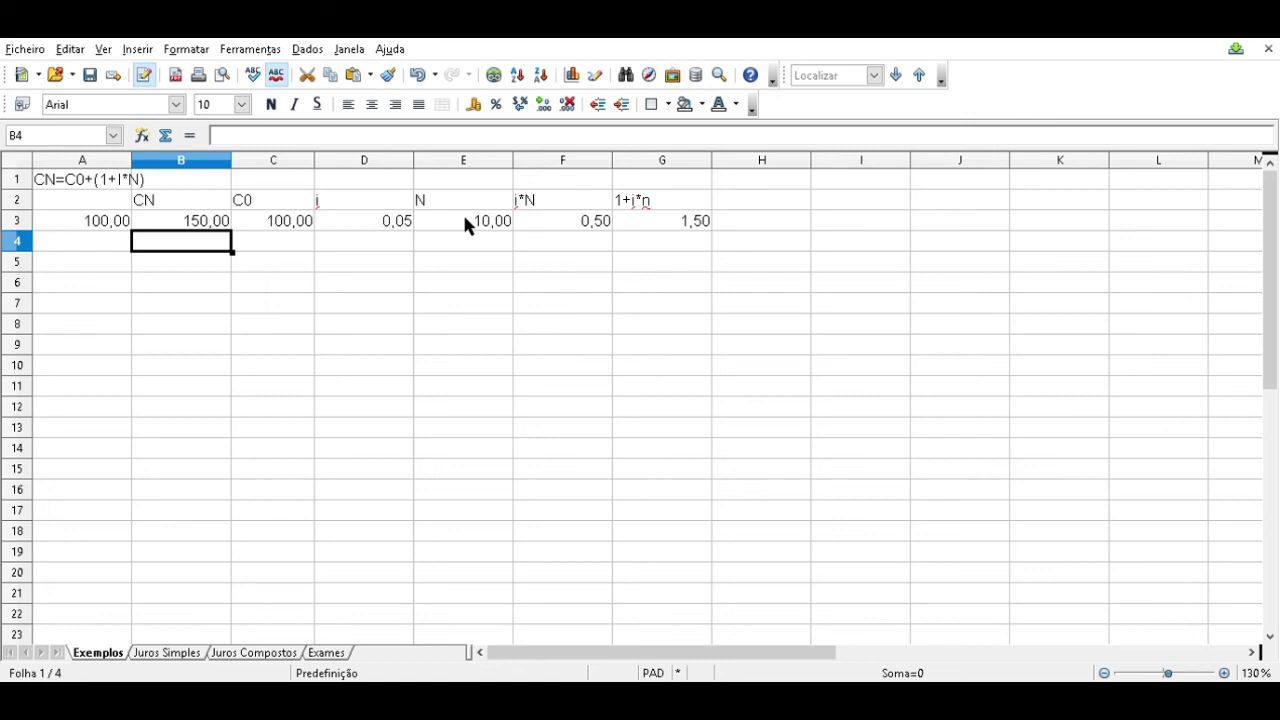
text(1,50*)
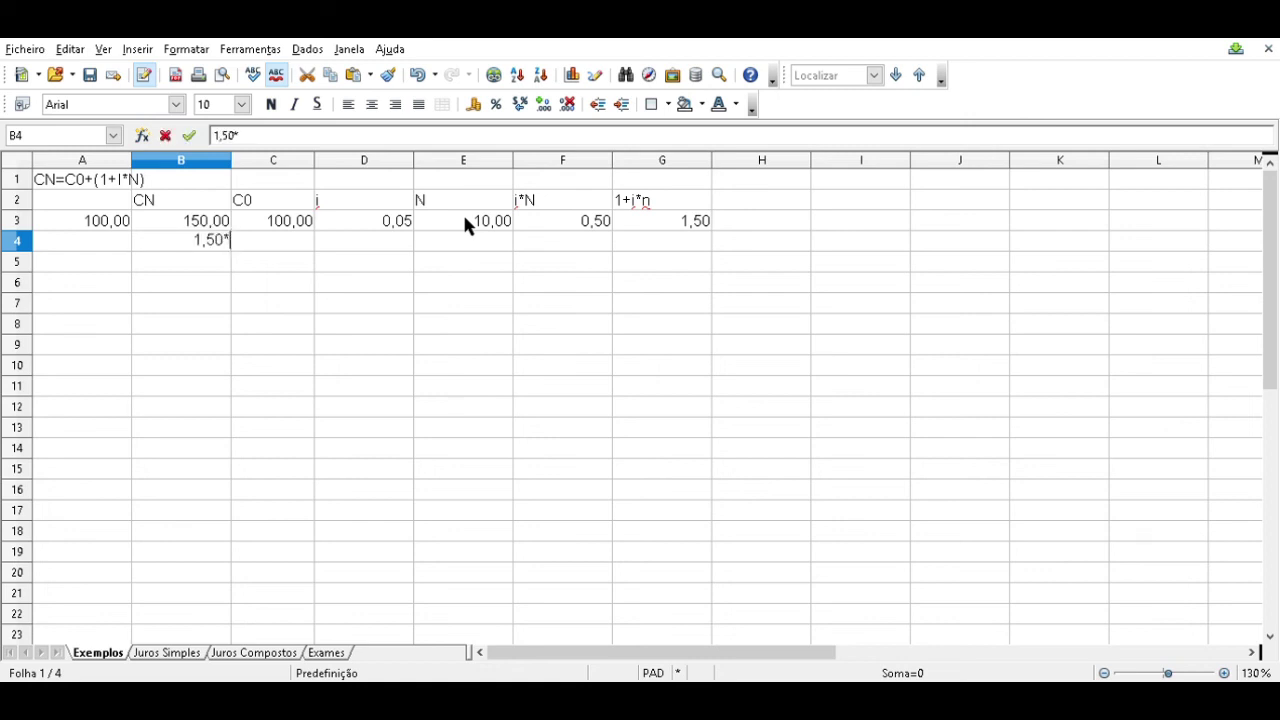
text(100)
key(Return)
key(Up)
key(F2)
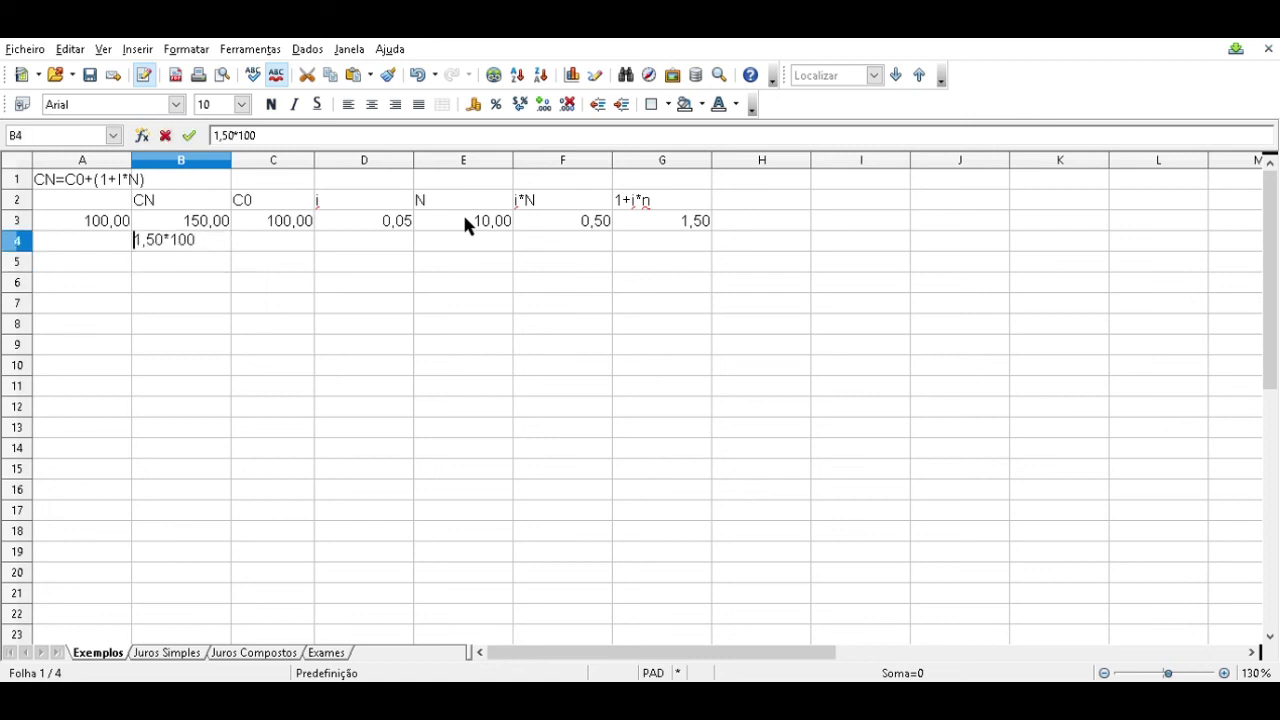
key(Home)
text(=)
key(Return)
key(Up)
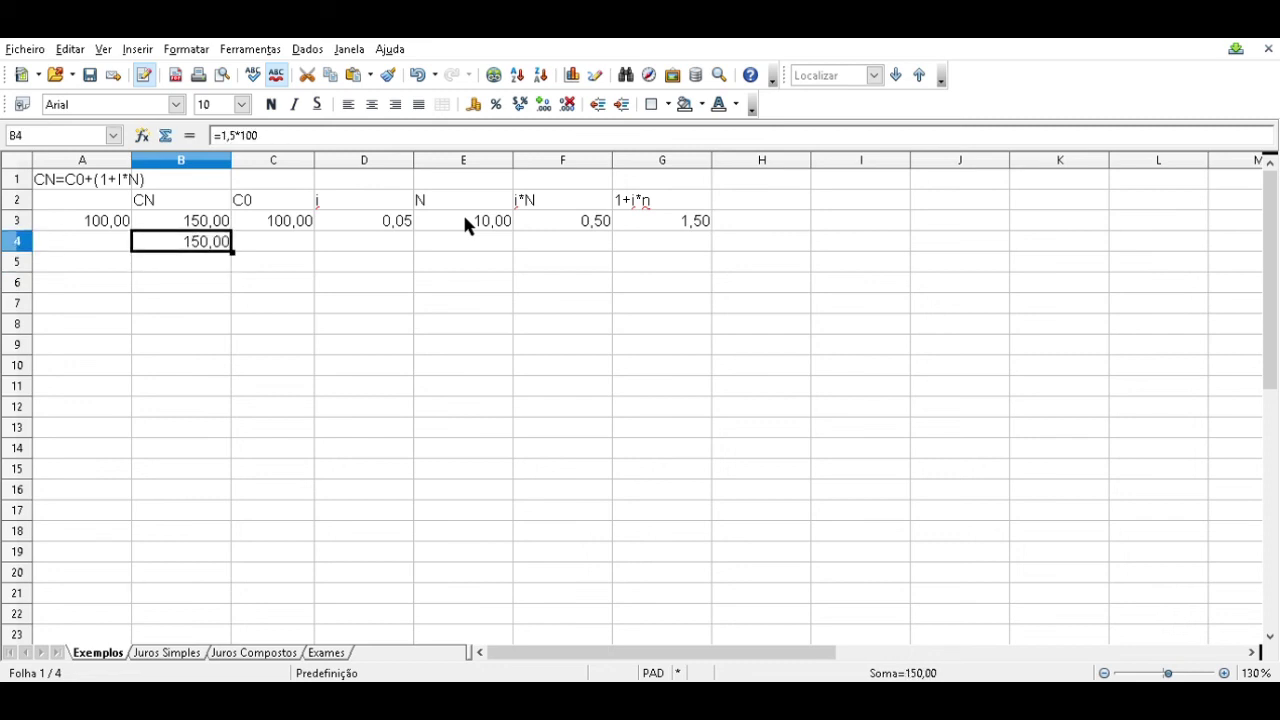
key(F2)
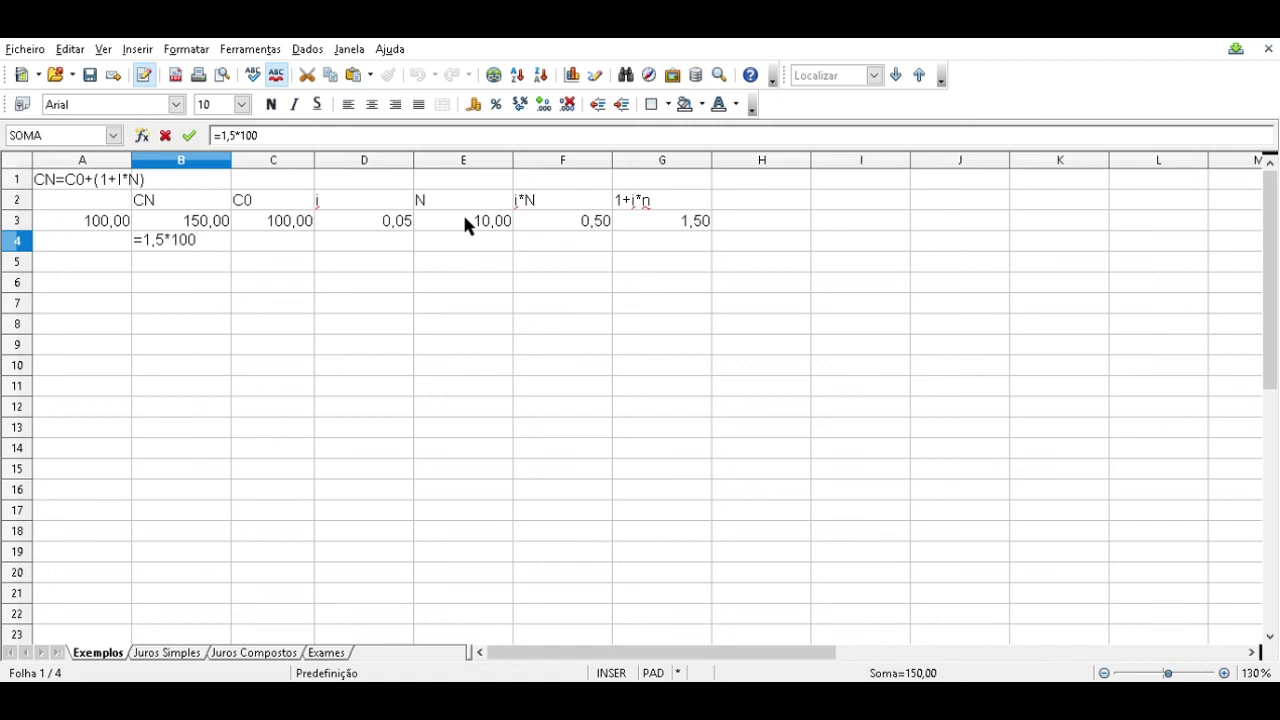
key(Escape)
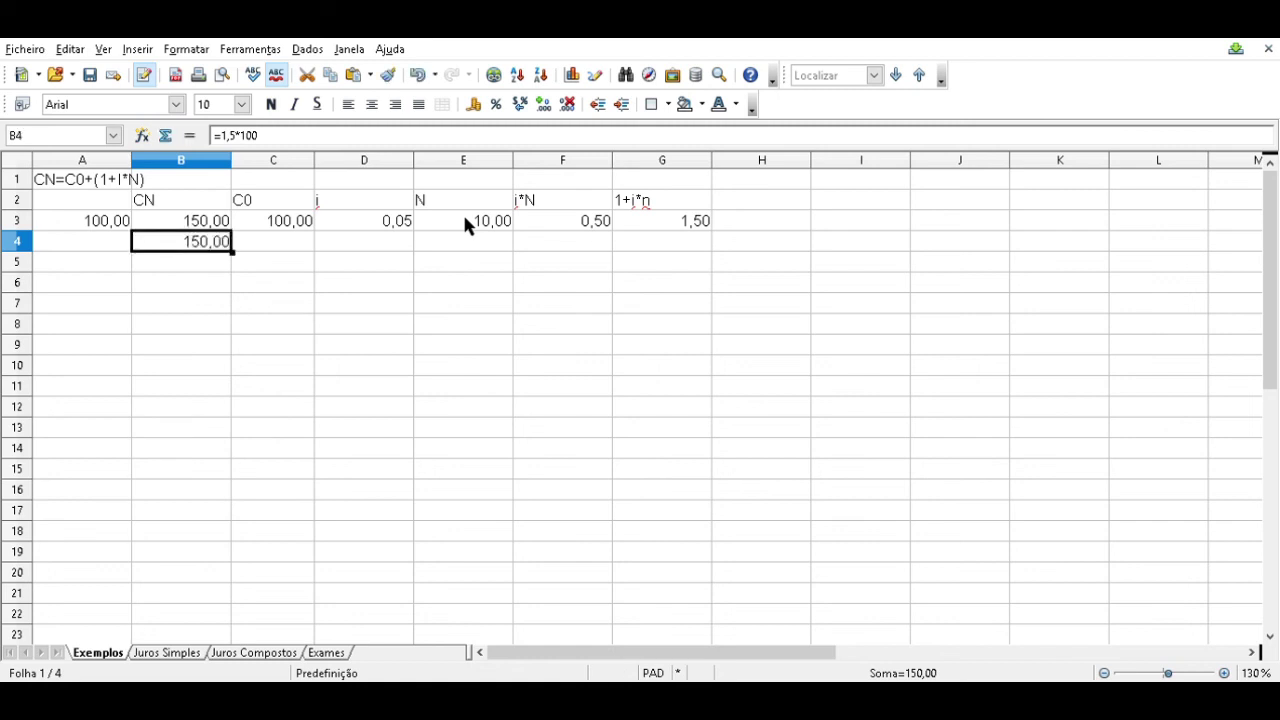
key(Delete)
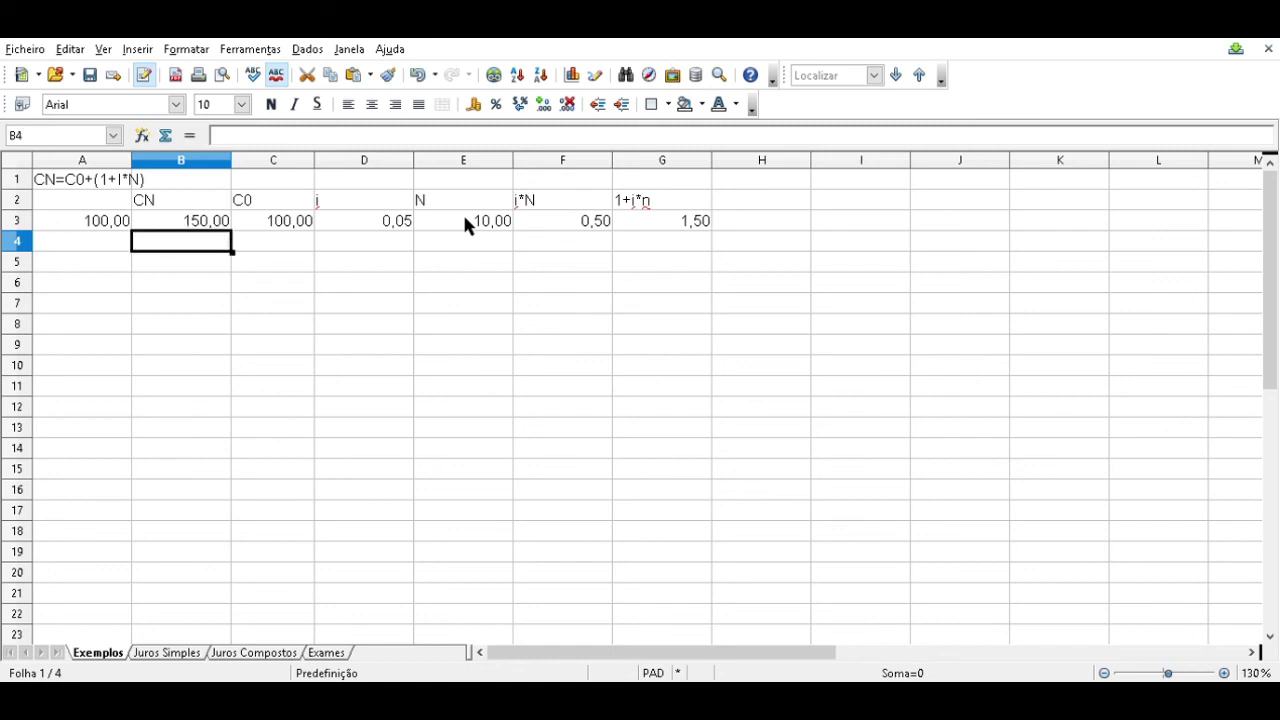
Step: Set the rate i in cell D3 to 1
key(Up)
key(Right)
key(Right)
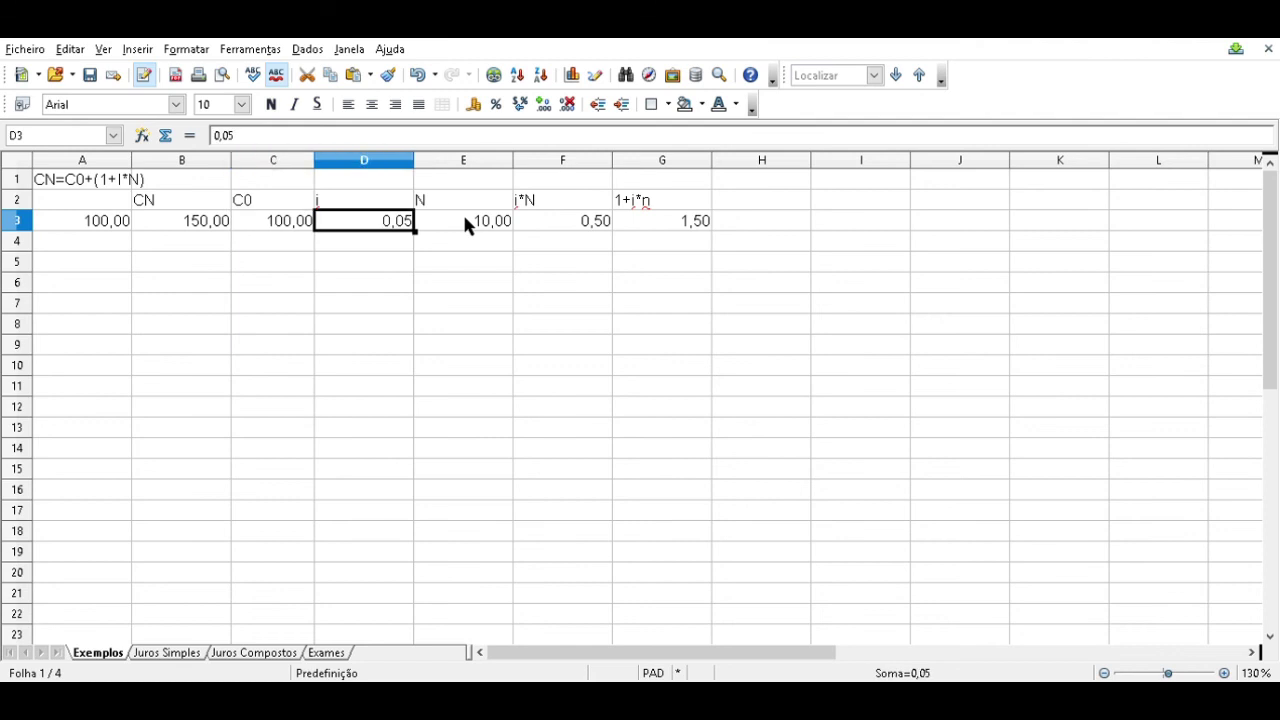
text(1)
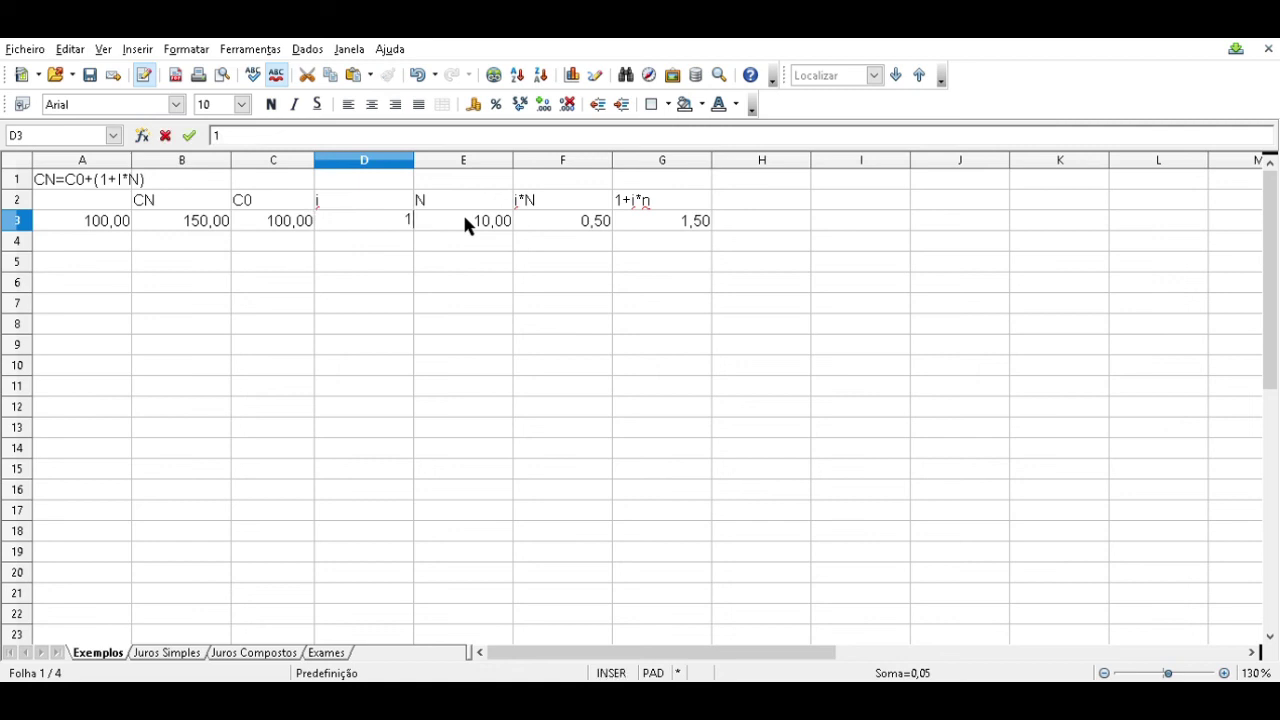
key(Return)
Step: Examine how the i, N, i*N and 1+i*n cells in row 3 relate to each other
click(466, 224)
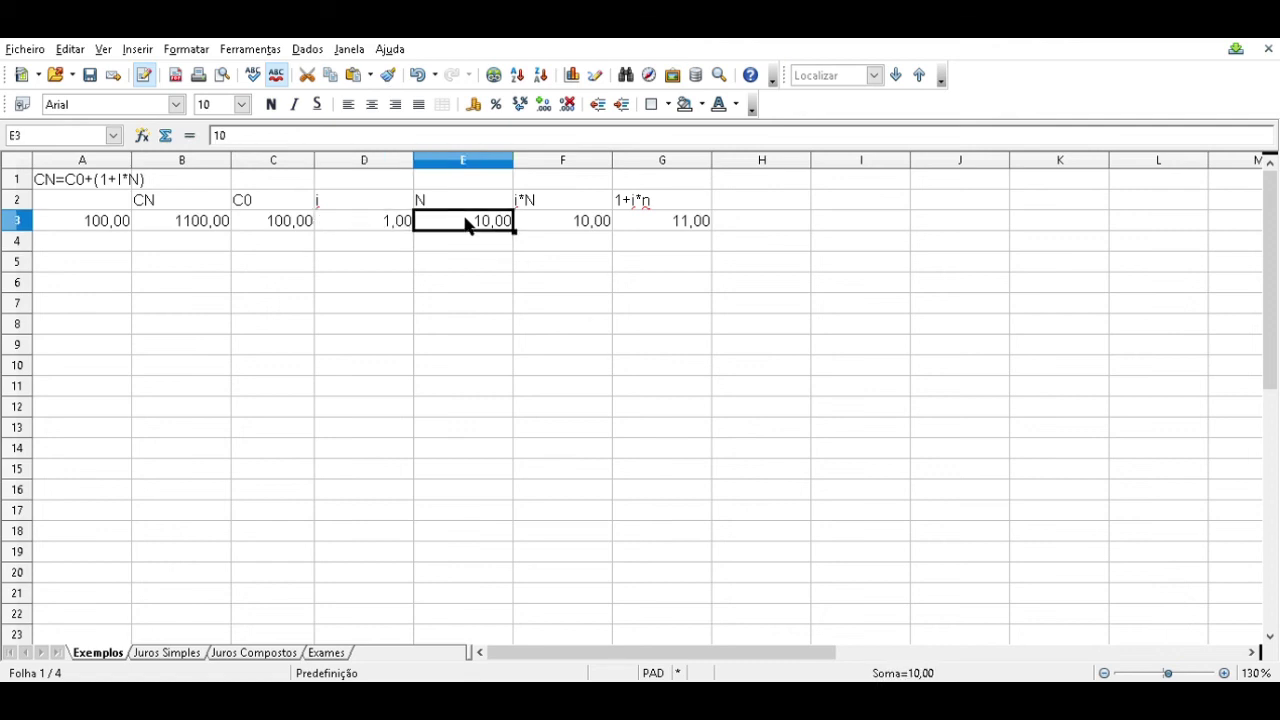
key(Left)
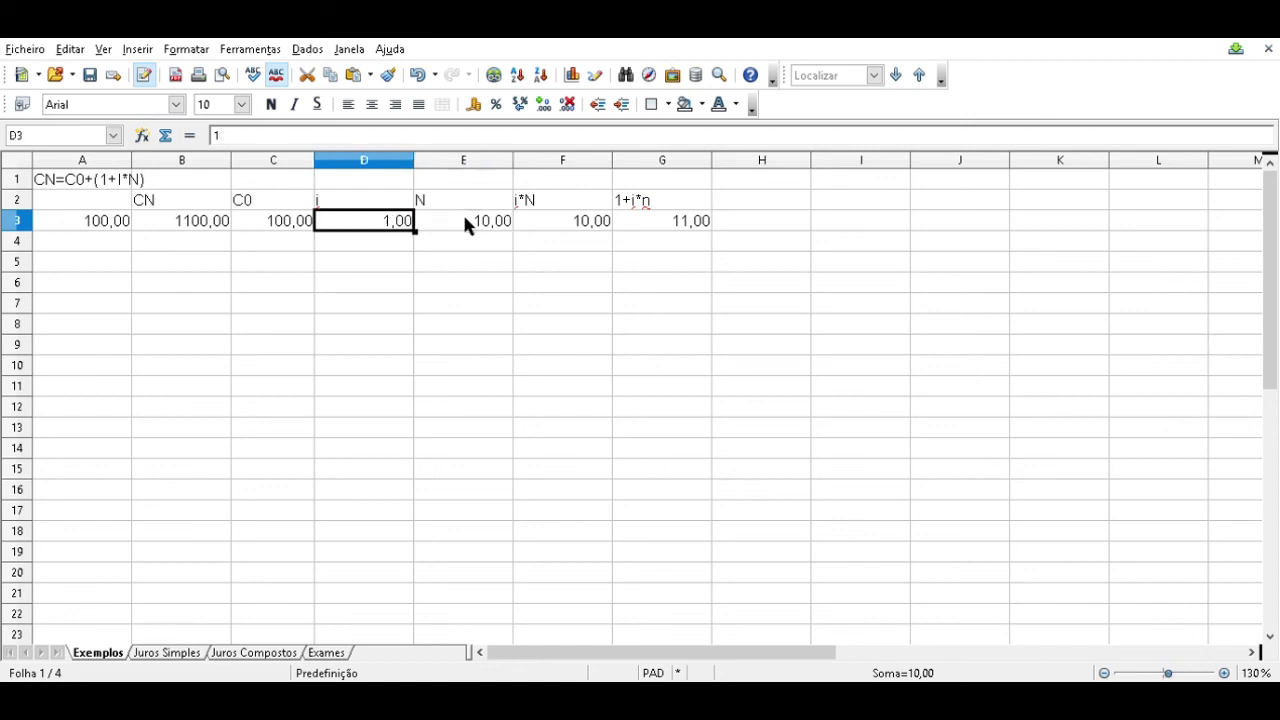
key(Right)
key(Right)
key(Right)
key(Left)
key(Right)
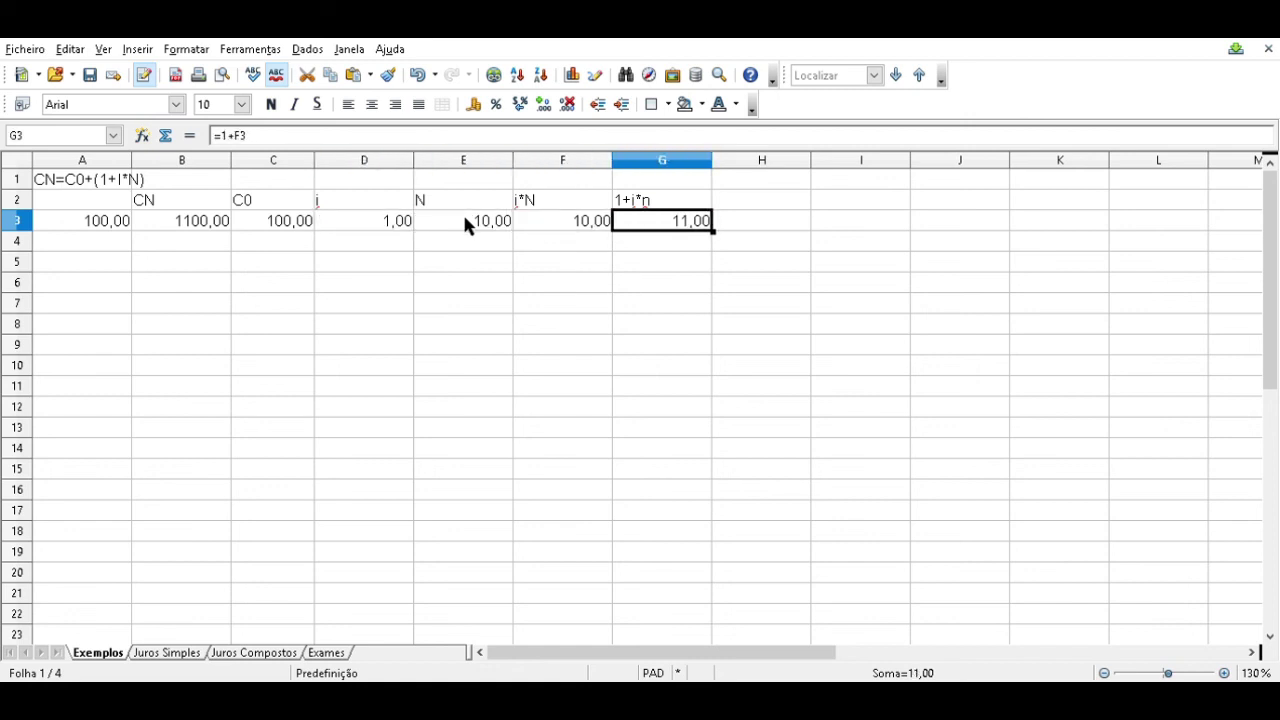
key(Left)
key(Left)
key(Left)
key(Left)
key(Left)
key(Left)
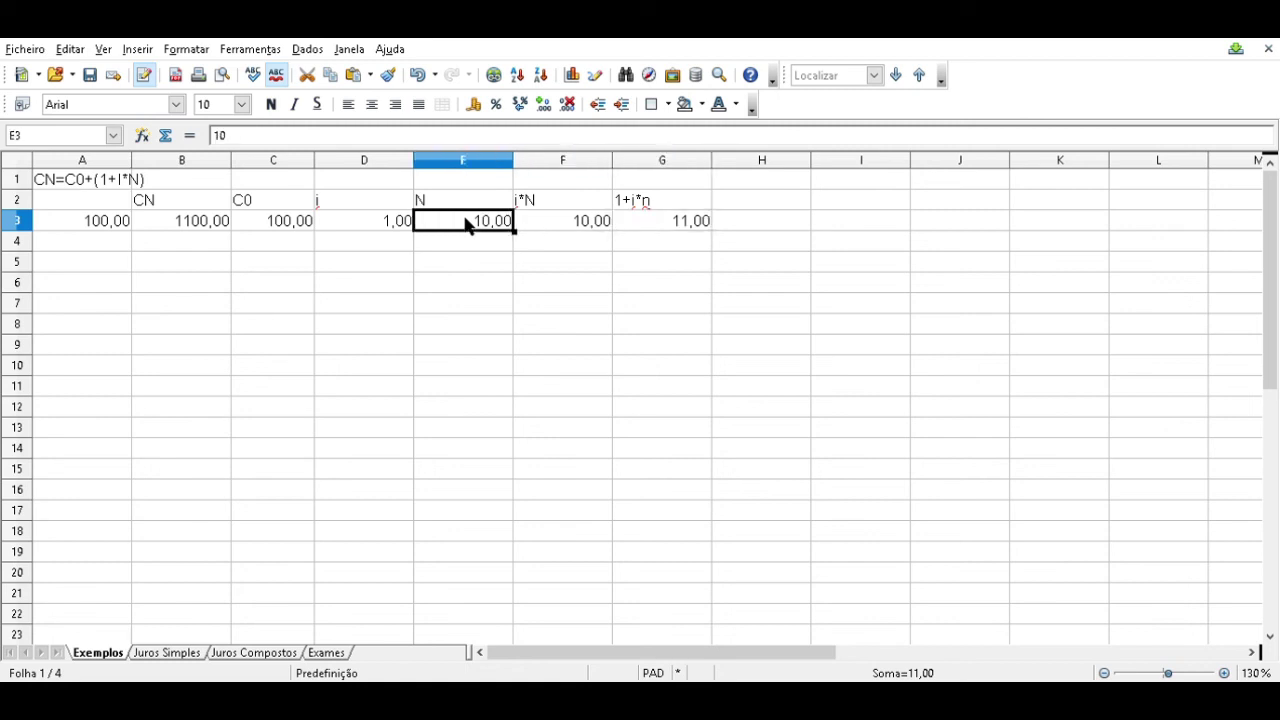
Step: Examine how the CN formula in cell B3 relates to the rate i and the number of periods N in row 3
key(Right)
key(Right)
key(Right)
key(Right)
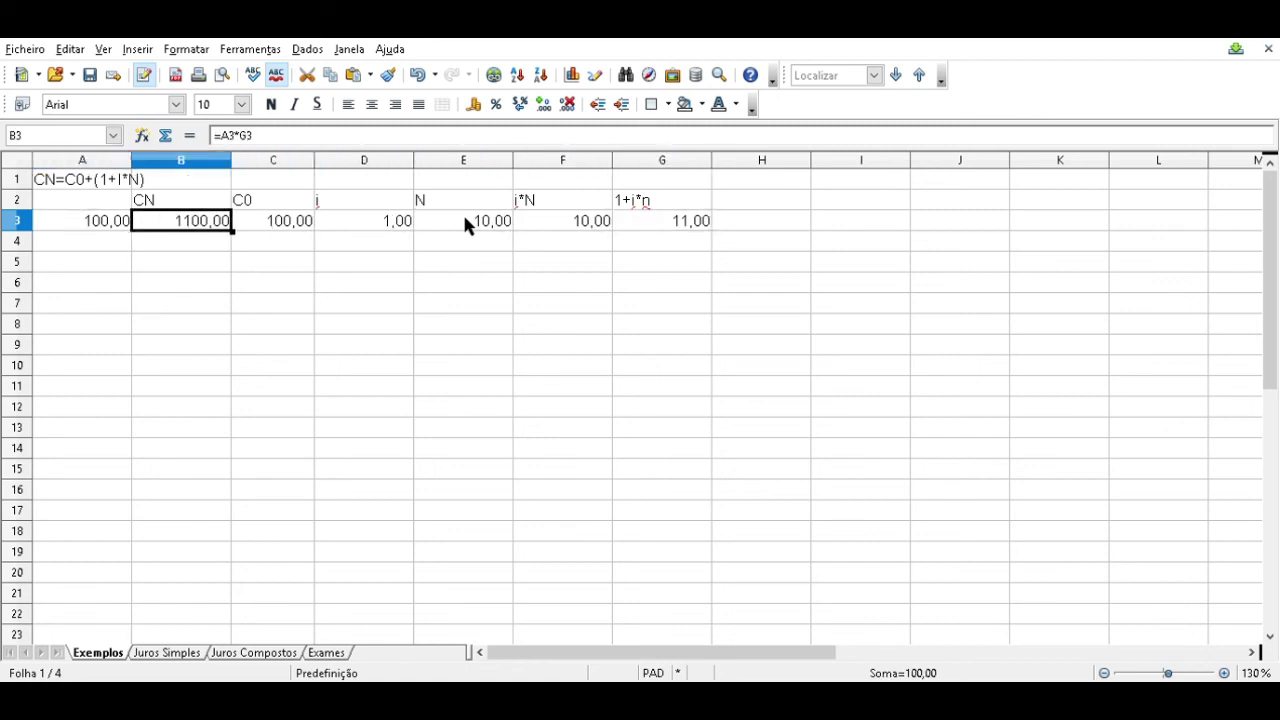
key(Left)
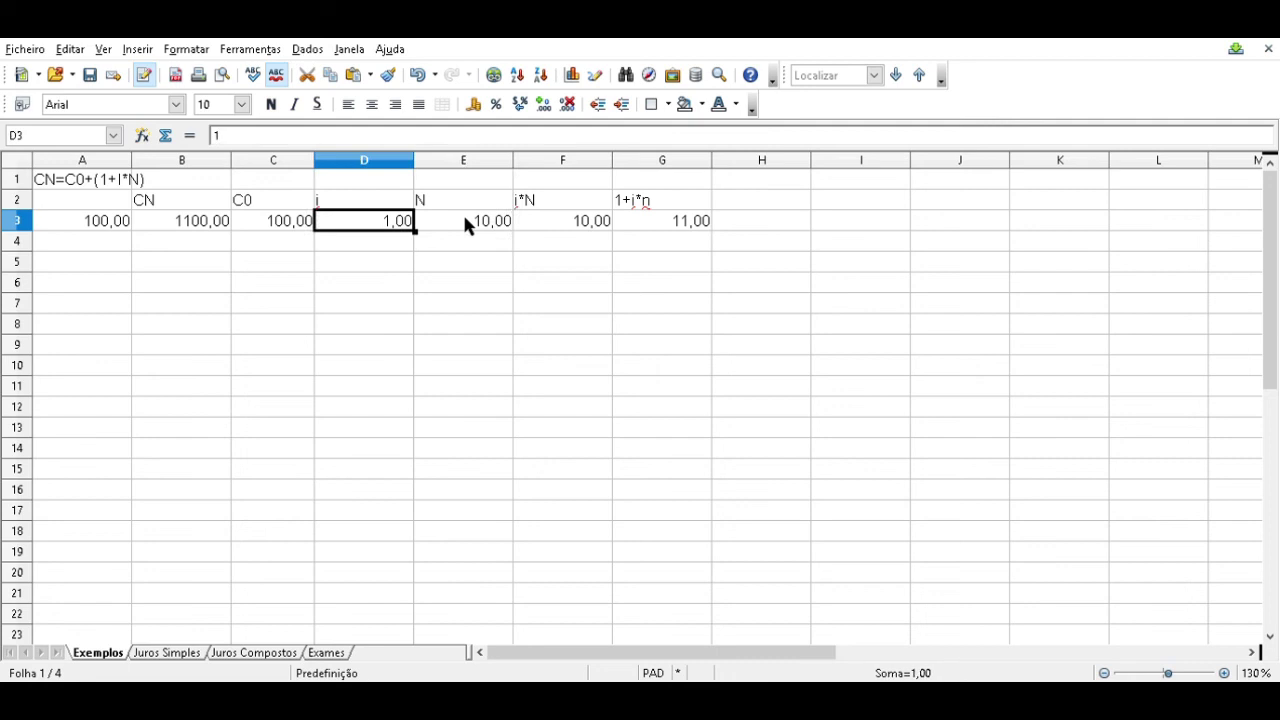
key(Up)
key(Down)
click(467, 225)
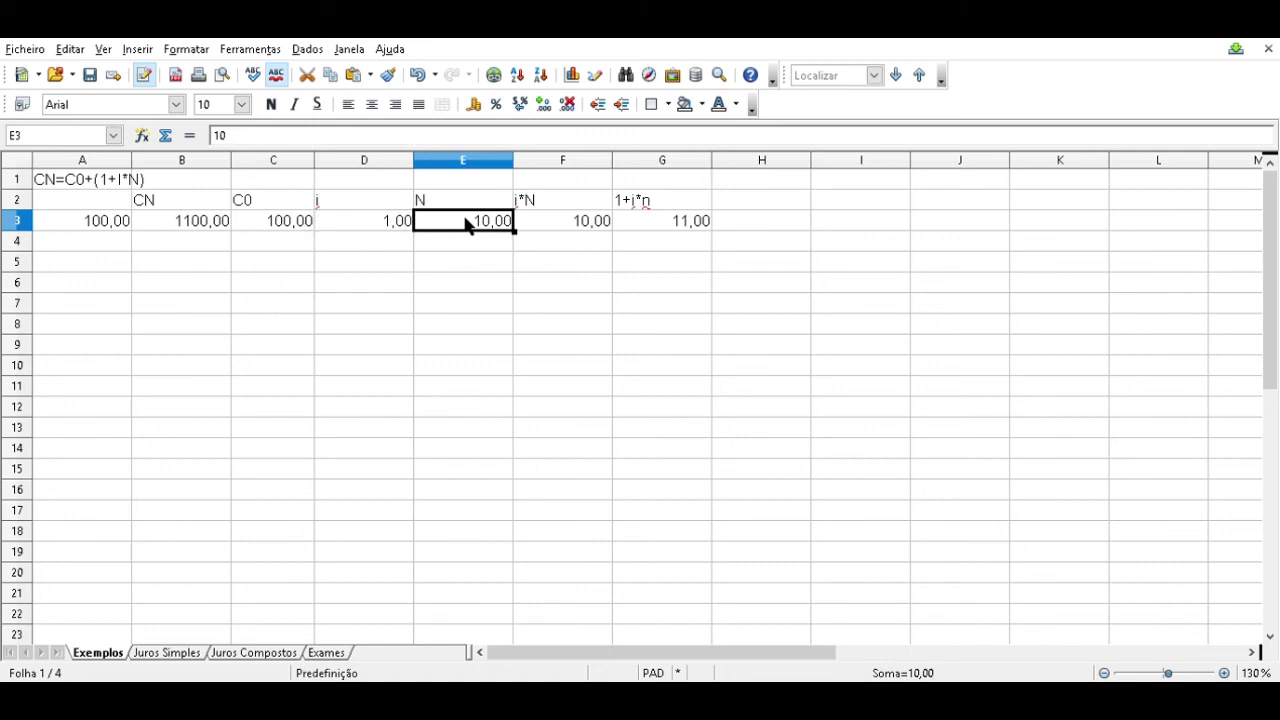
key(Left)
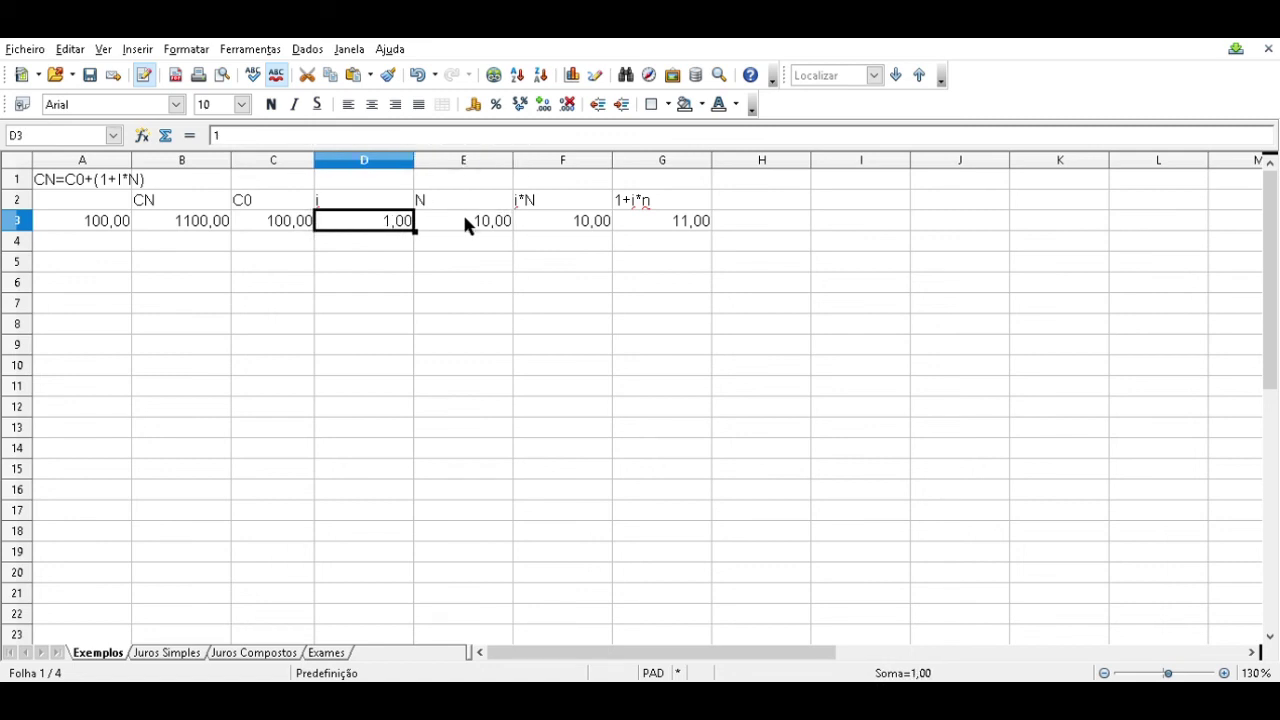
Step: Calculate =11,00*100 in cell E4 as a check below the N value, and clear the cell
key(Down)
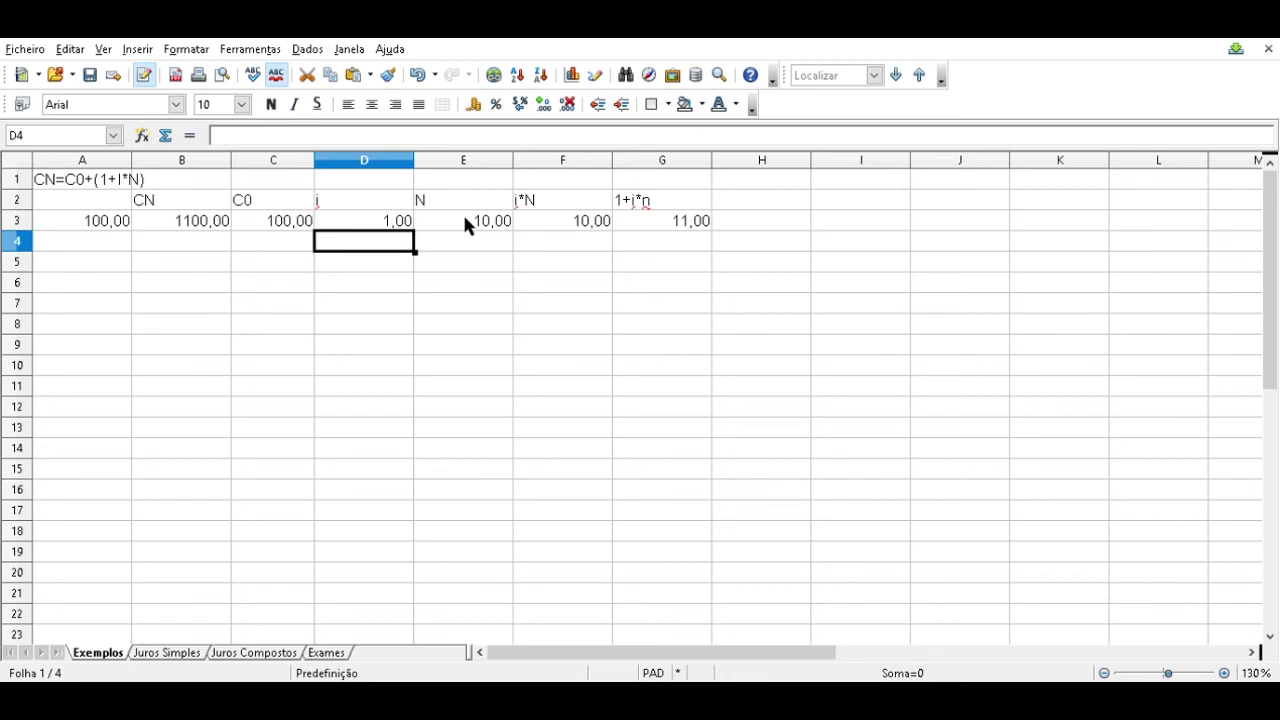
key(Right)
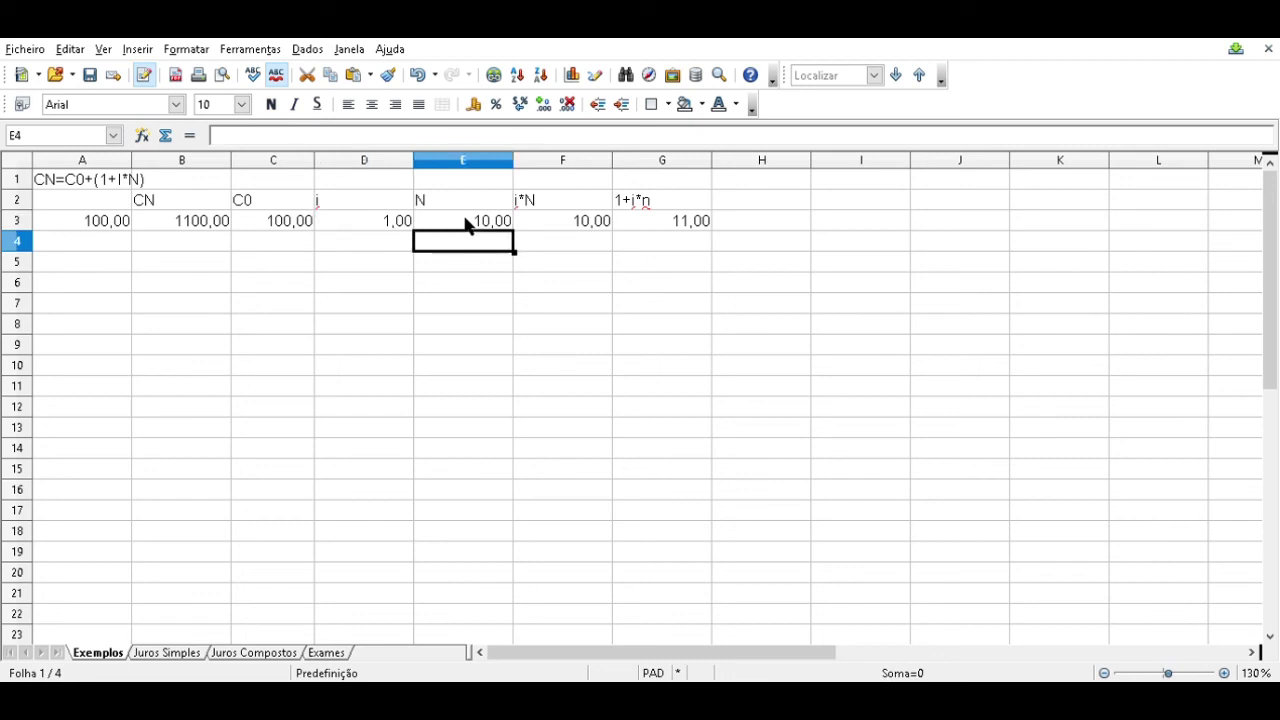
text(=11)
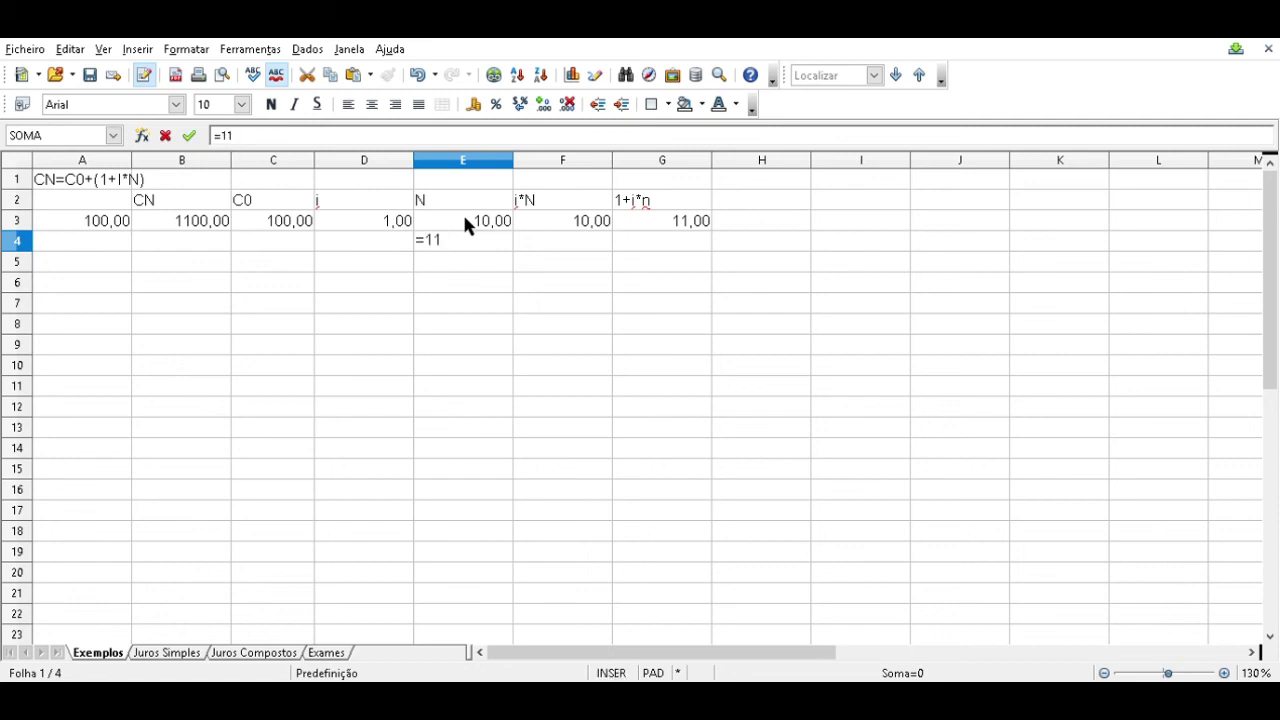
text(,00)
text(*100)
key(Return)
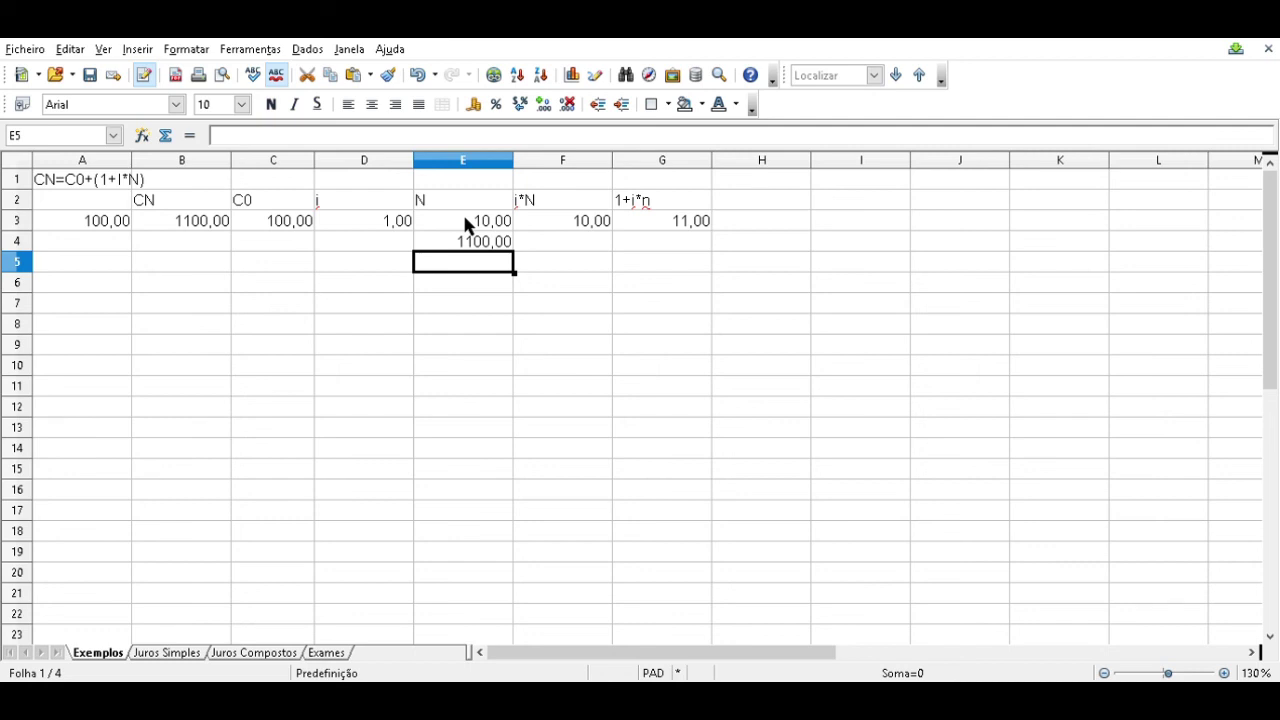
key(Up)
key(Delete)
Step: Set the rate i in cell D3 to 0,01
key(Left)
key(Up)
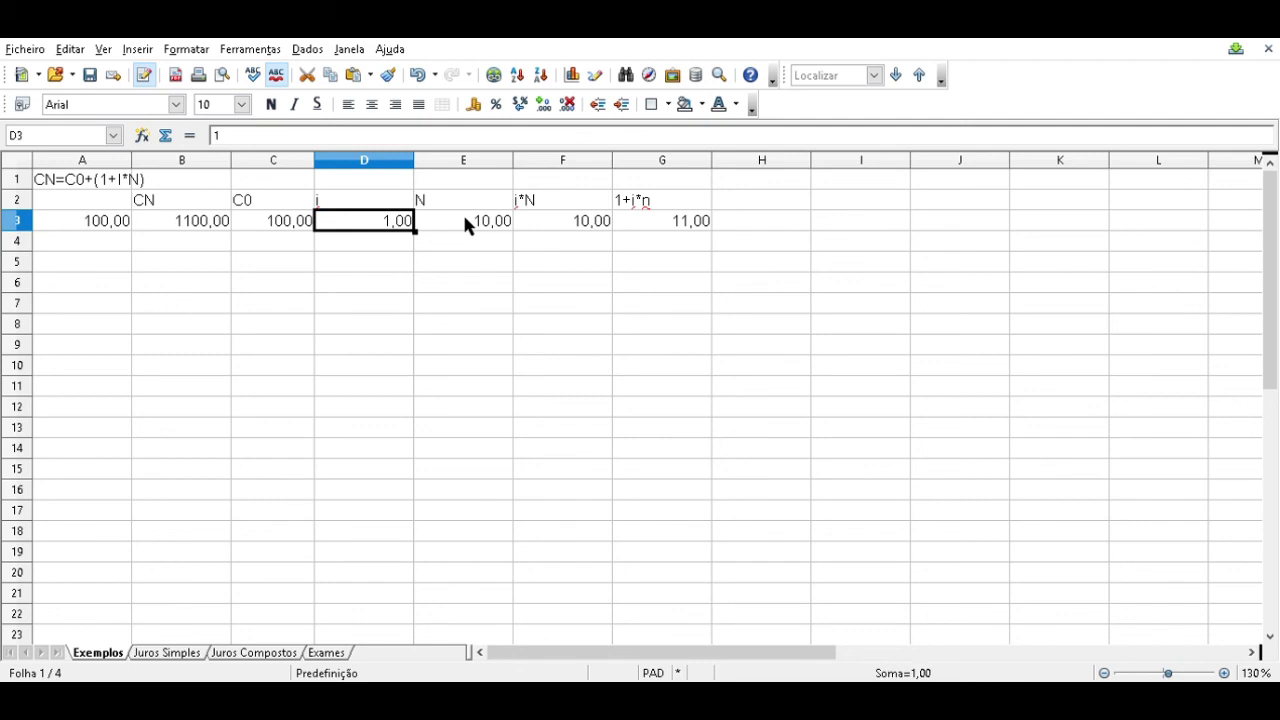
text(0,01)
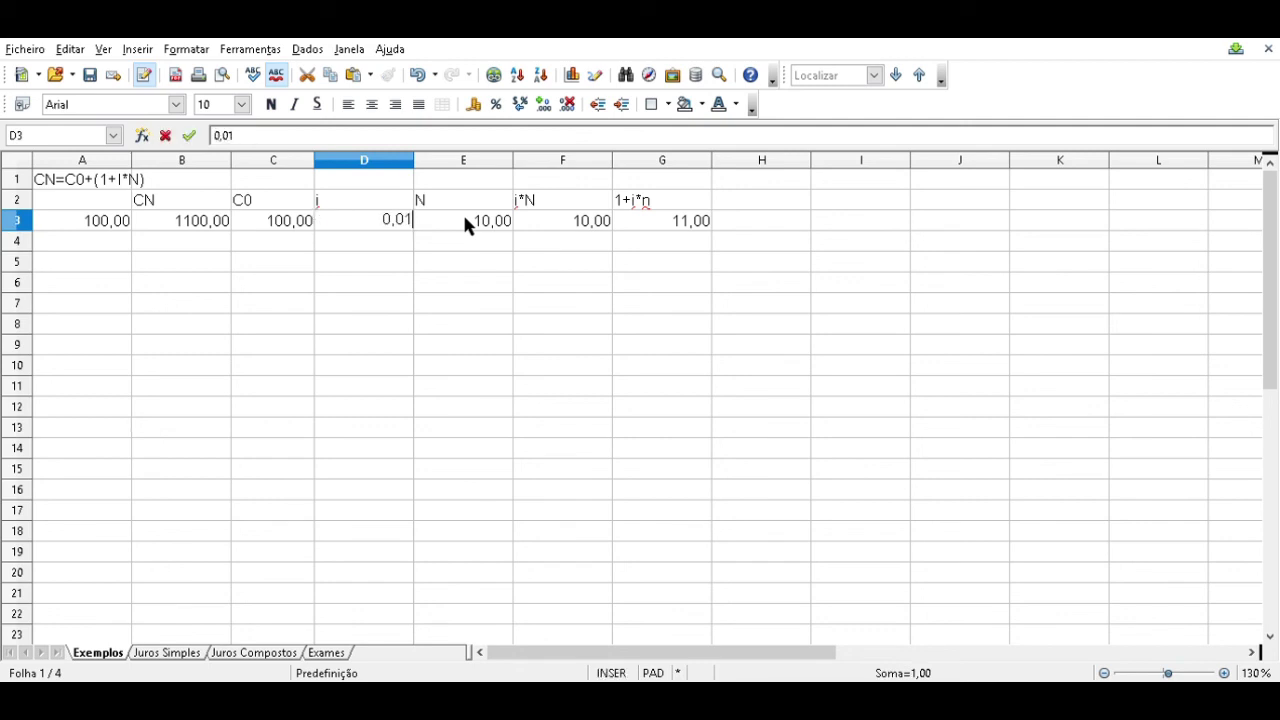
key(Return)
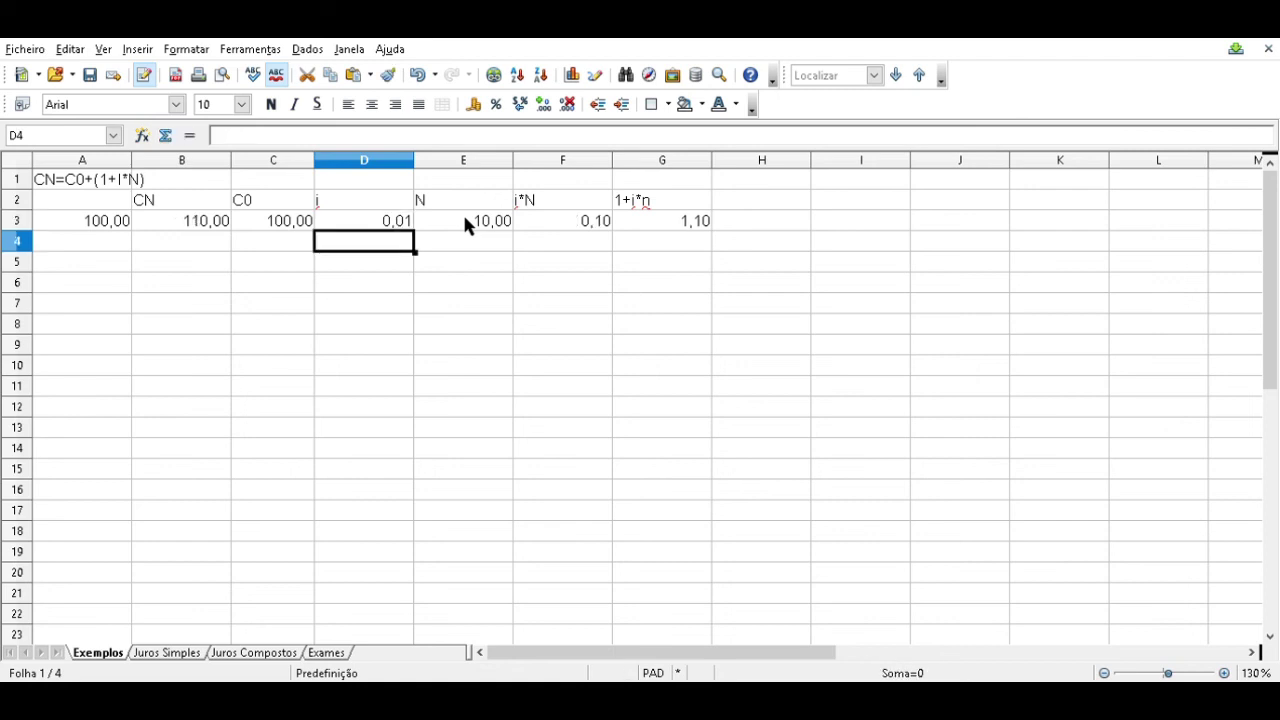
Step: Examine the N, i*N, 1+i*n and CN cells in row 3 to follow how the new rate affects them
key(Up)
key(Right)
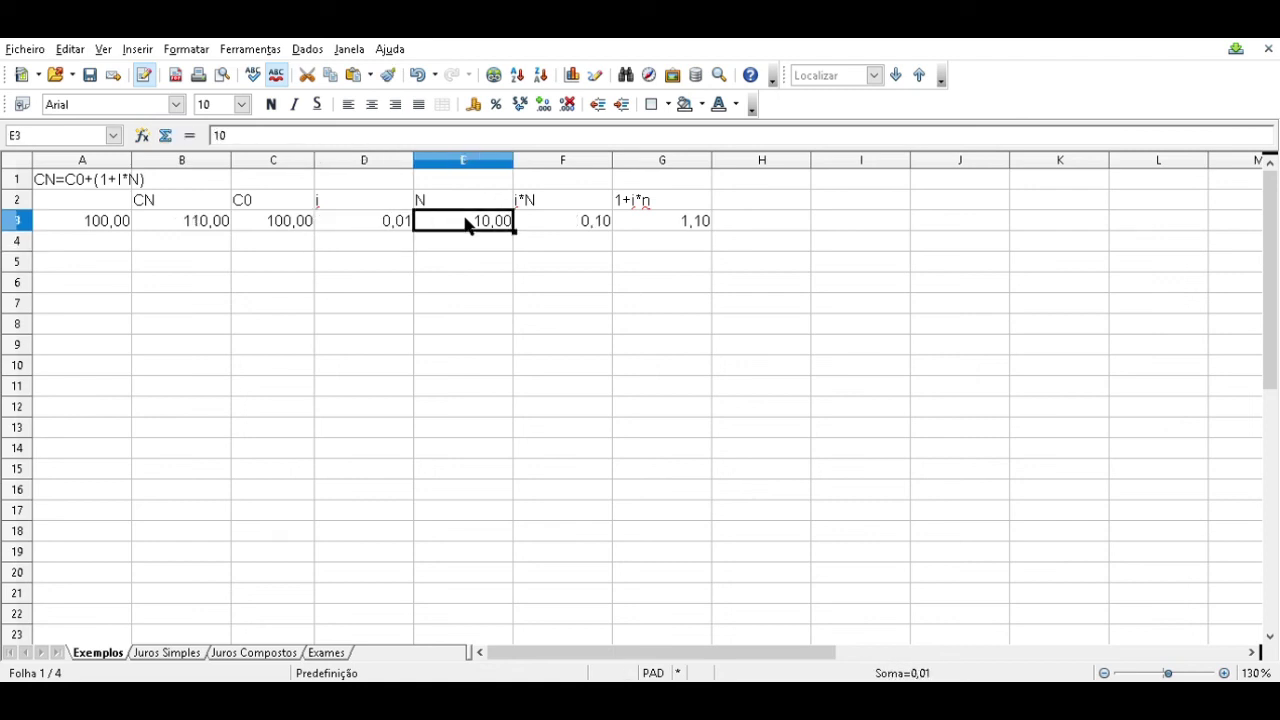
key(Right)
key(Right)
key(Left)
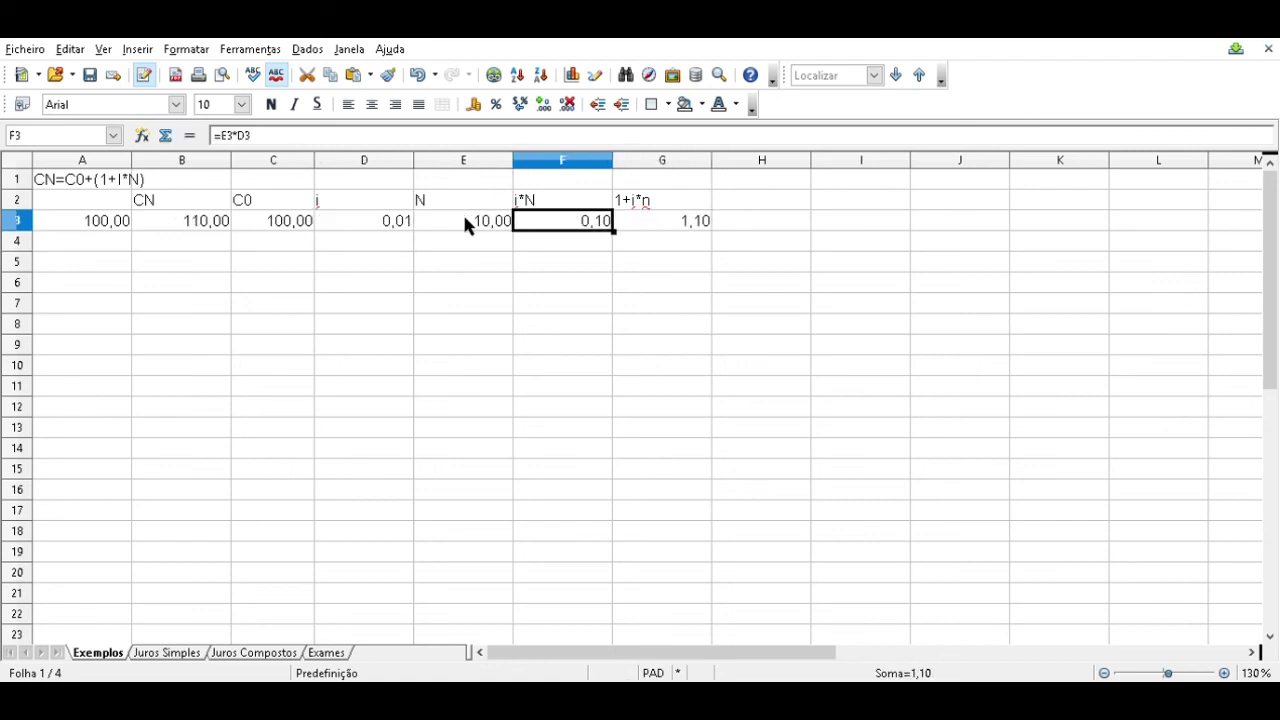
key(Right)
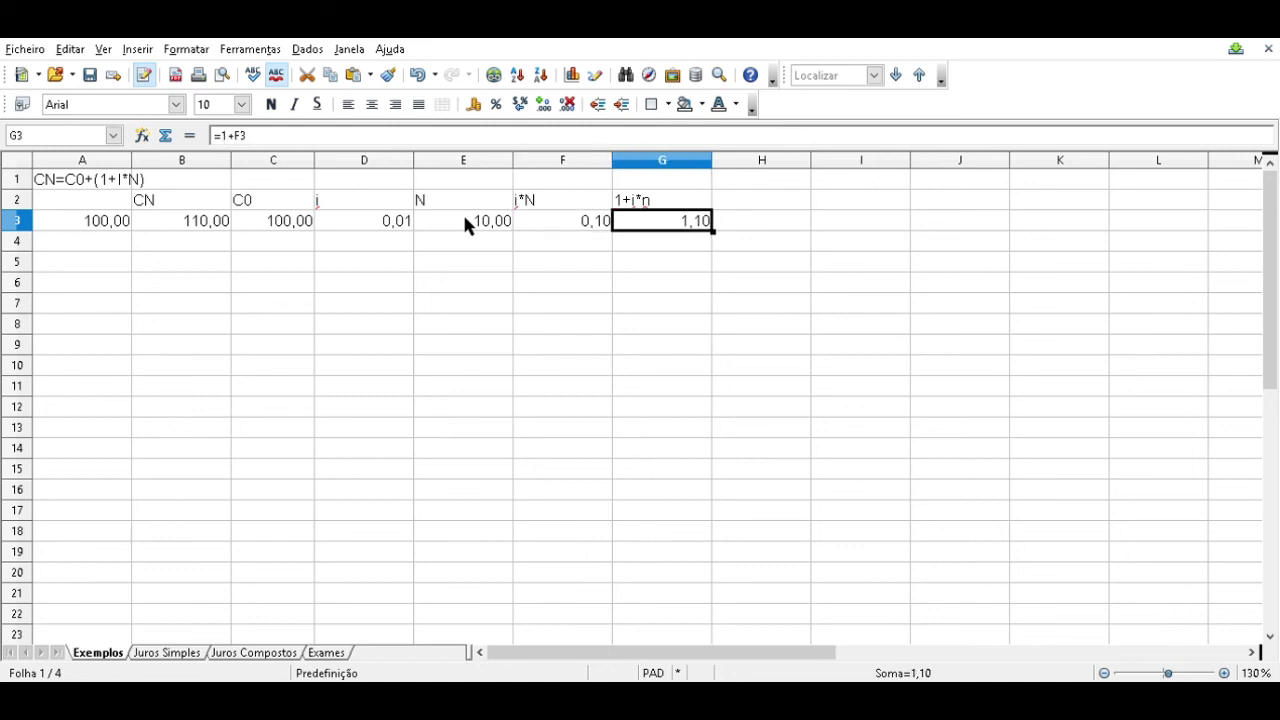
key(Left)
key(Left)
key(Left)
key(Left)
key(Left)
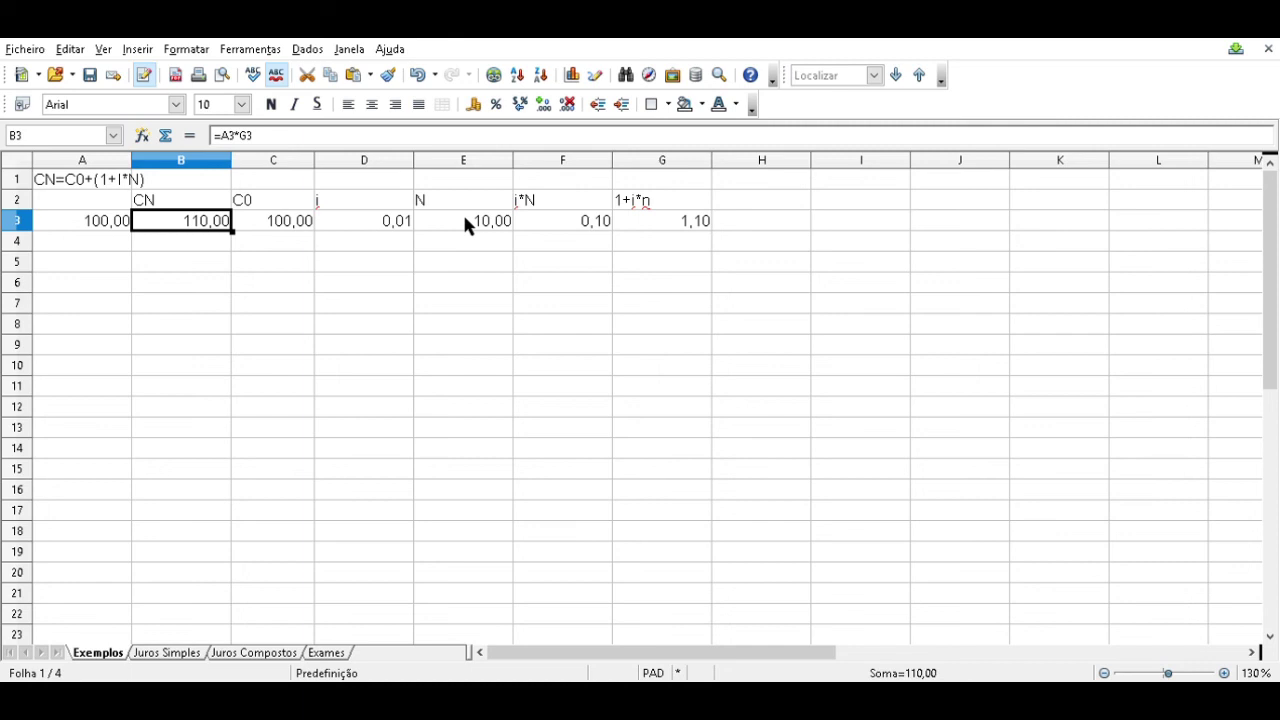
key(Down)
key(Up)
key(Right)
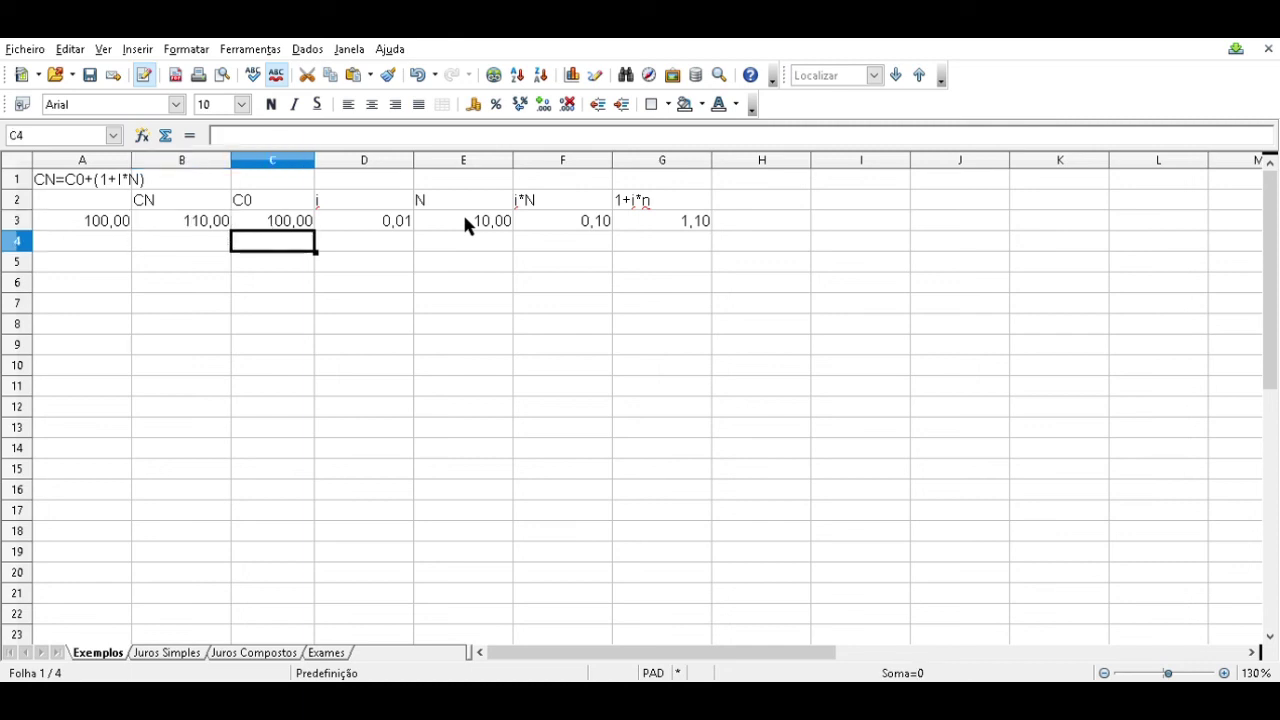
key(Right)
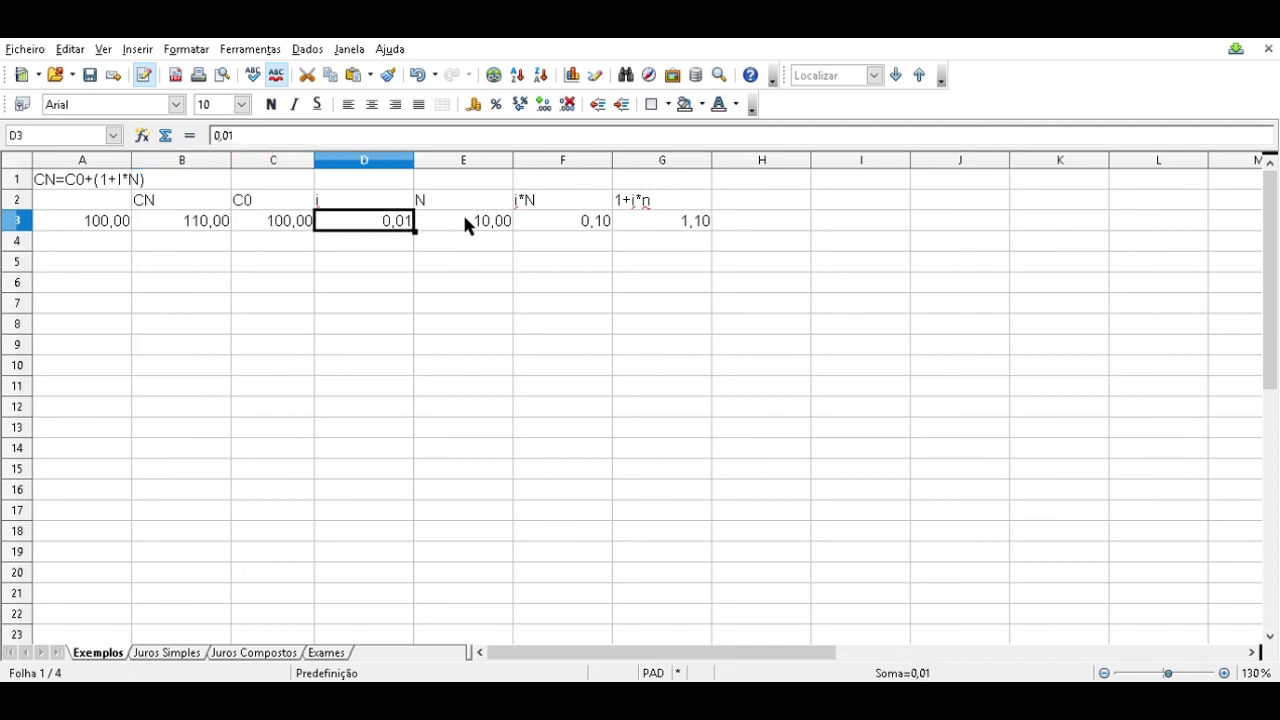
Step: Set the initial capital in cell A3 to 300
key(Left)
key(Left)
key(Left)
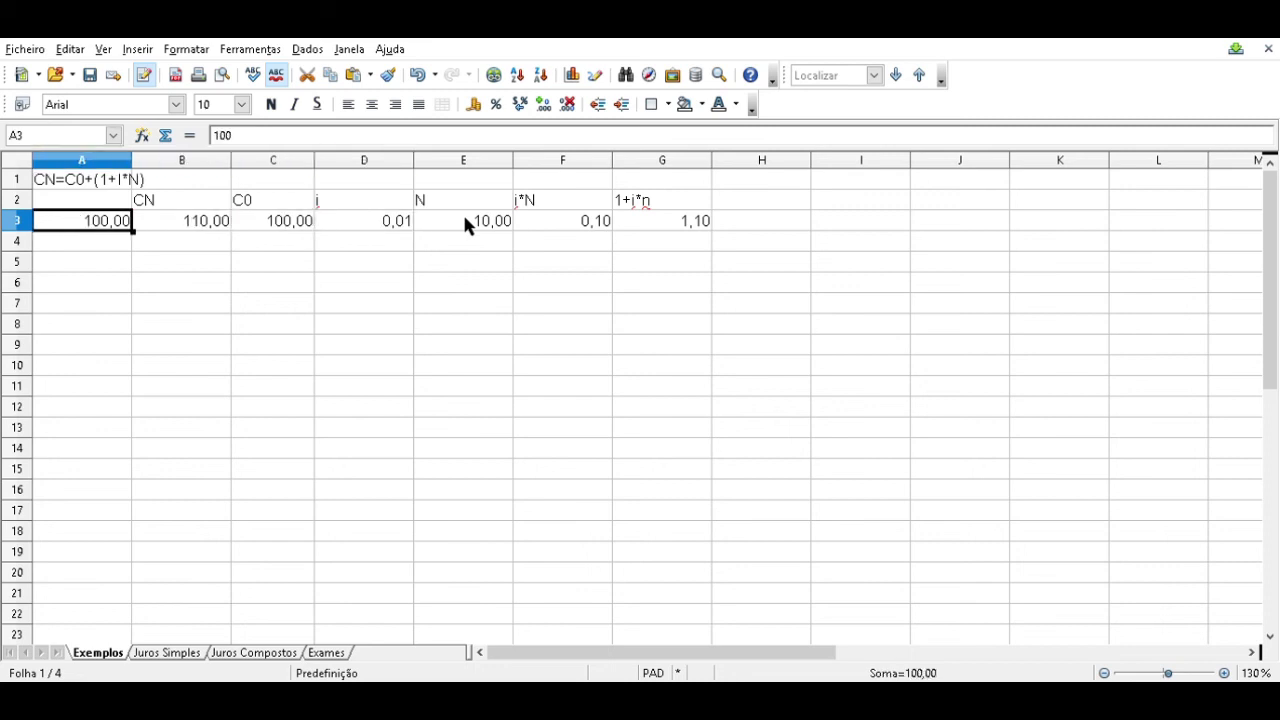
text(300)
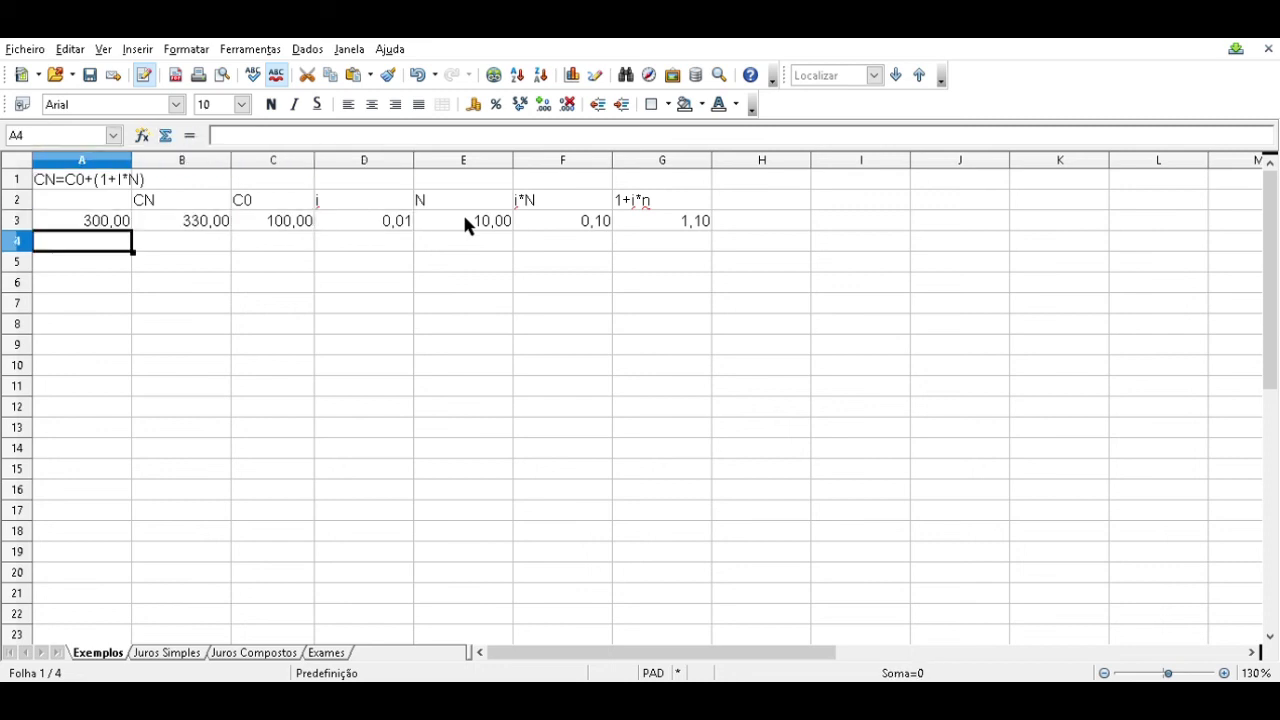
Step: Examine the CN result together with the i, N and initial capital cells in row 3
key(Right)
key(Up)
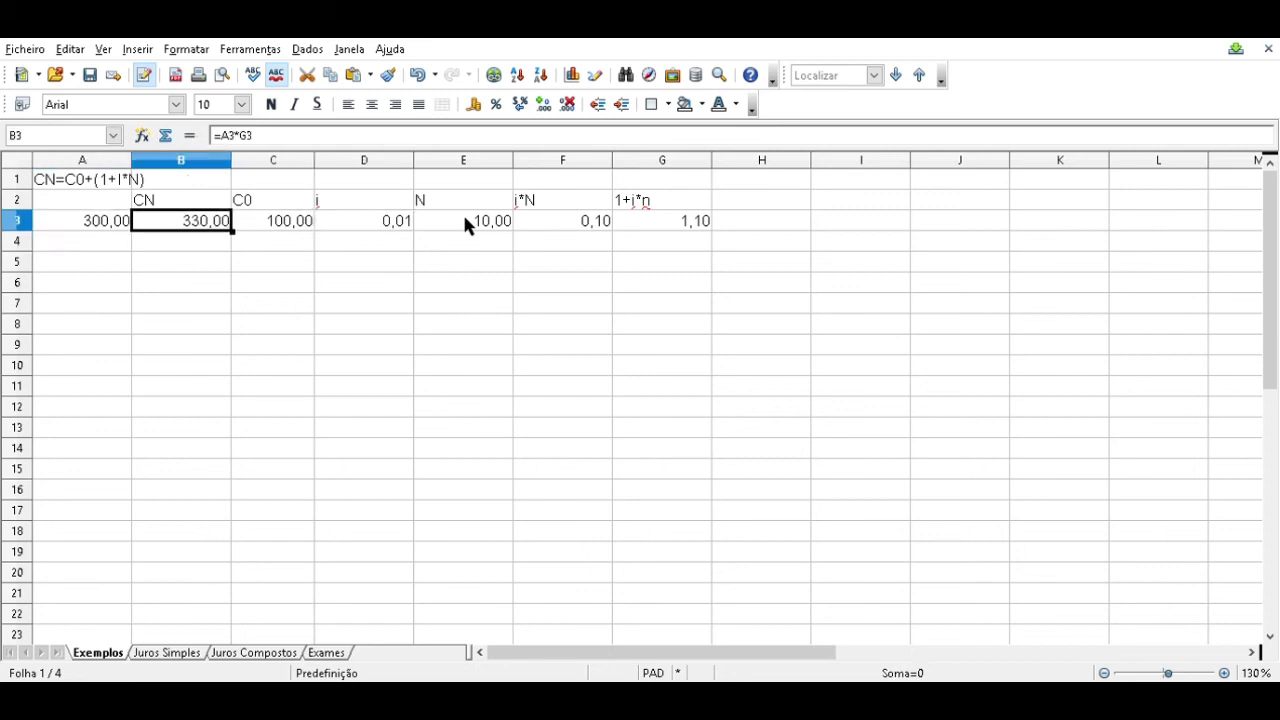
key(Right)
key(Right)
key(Right)
key(Left)
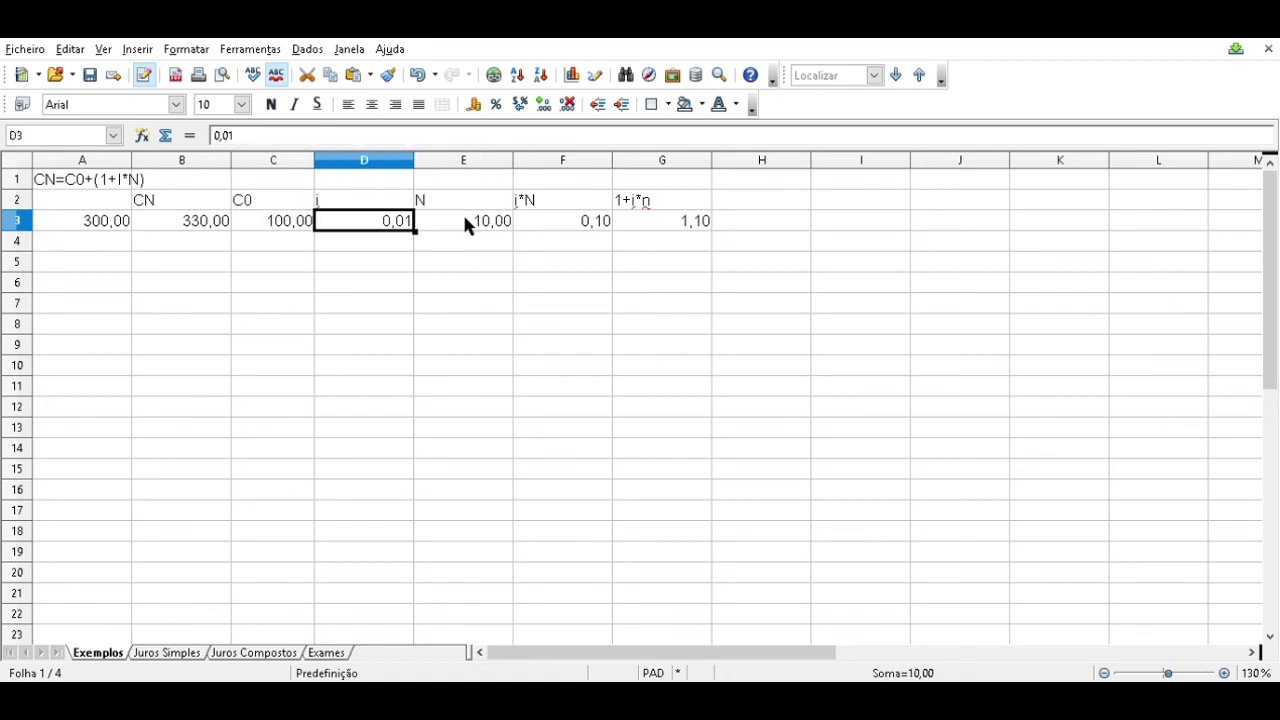
key(Right)
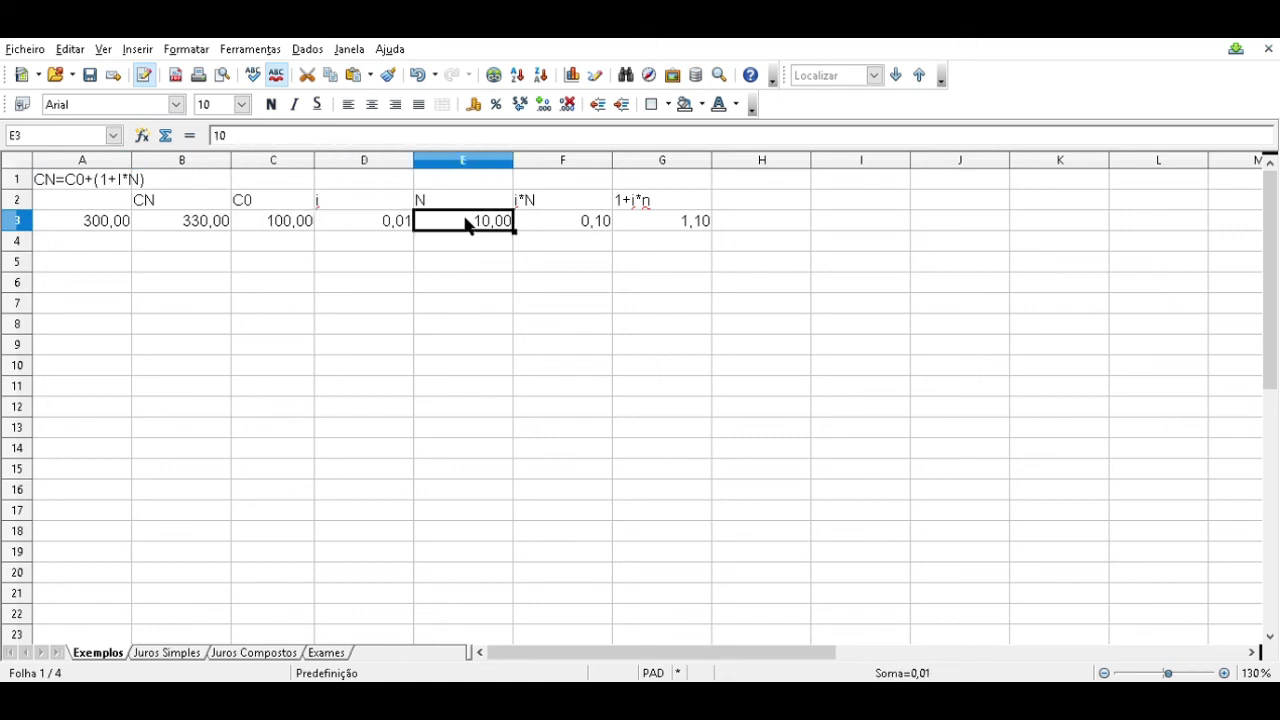
key(Left)
key(Right)
key(Left)
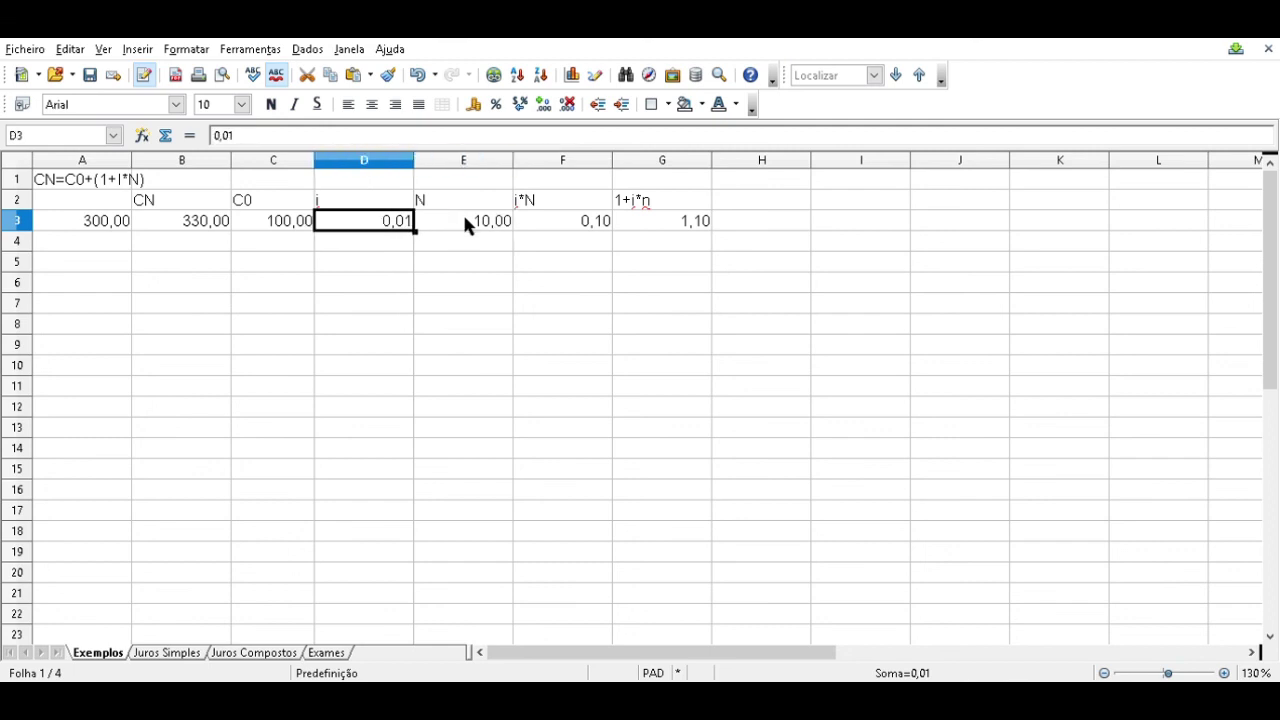
key(Right)
key(Left)
key(Left)
key(Right)
key(Right)
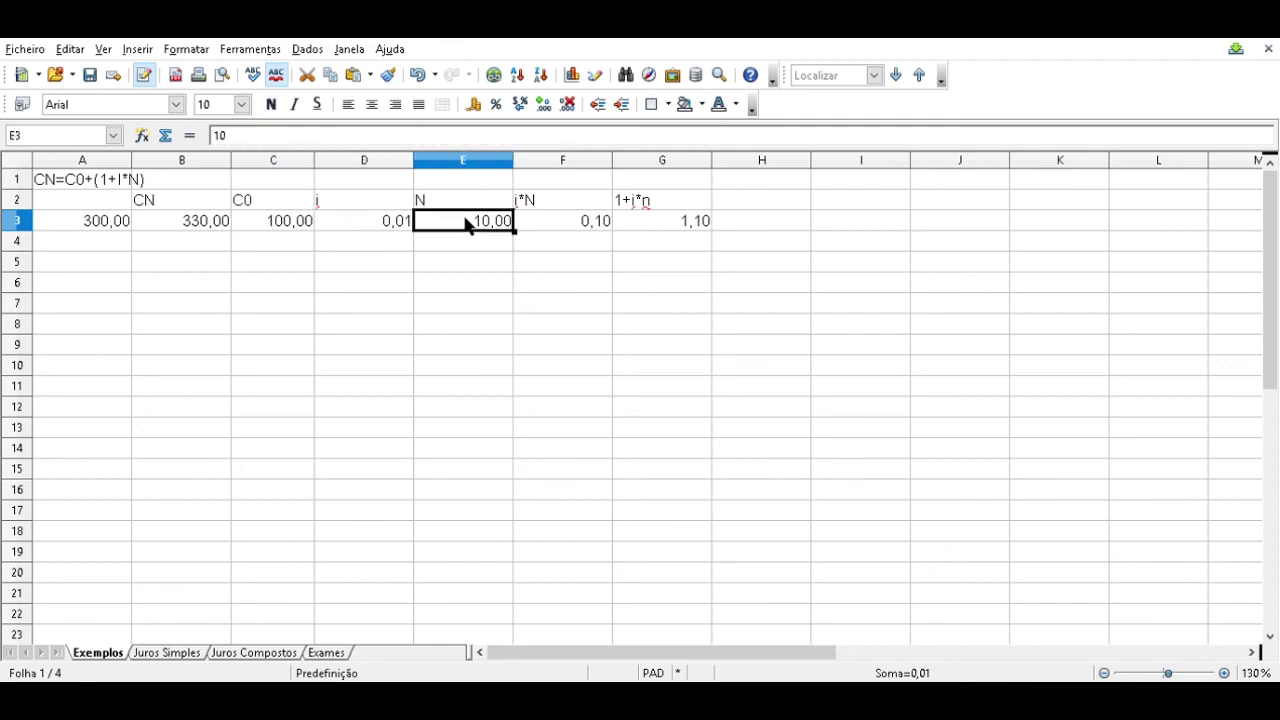
key(Left)
key(Left)
key(Left)
key(Left)
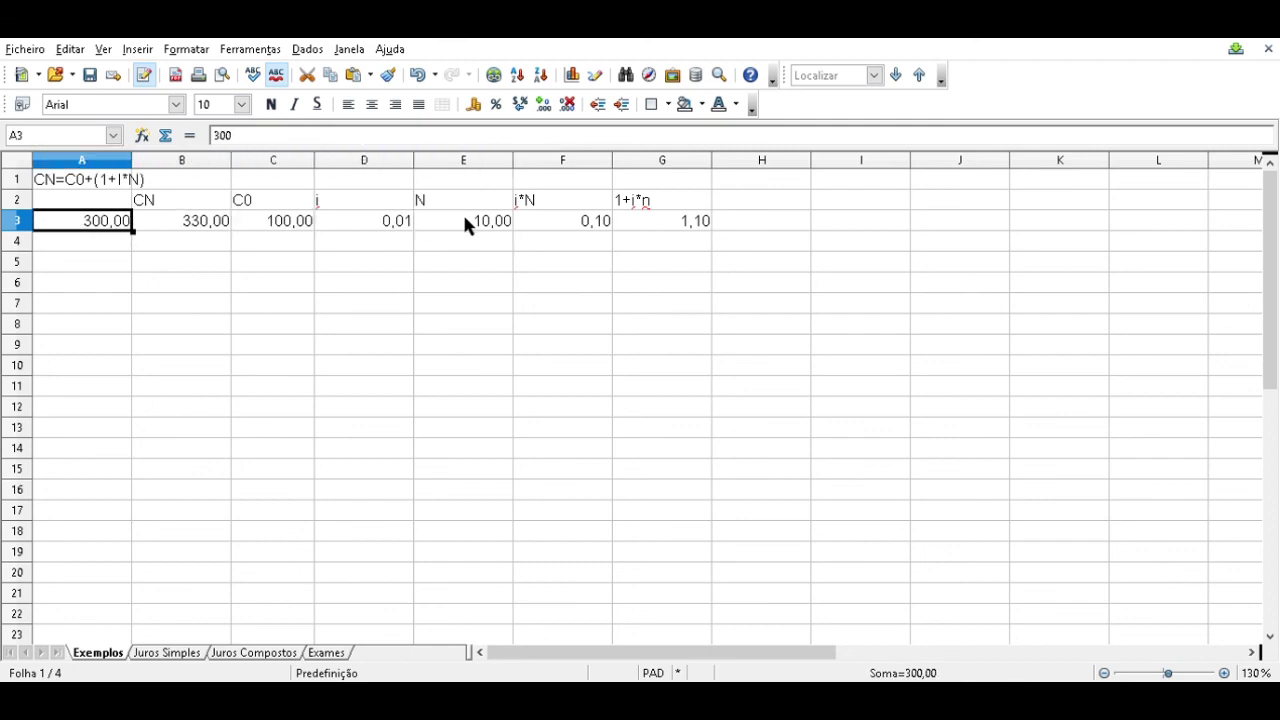
Step: Calculate =300*1,10 in cell A4 below the initial capital, and compare it with the CN value in B3
key(Down)
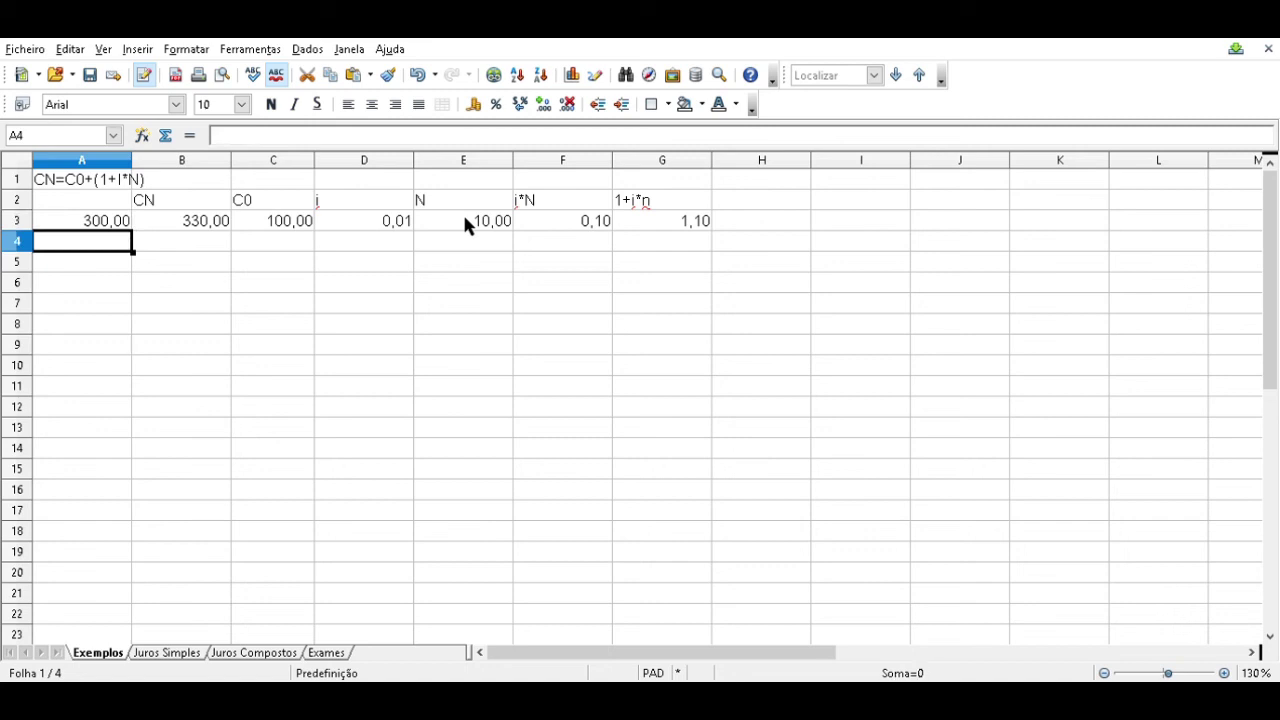
text(=400)
key(BackSpace)
key(BackSpace)
key(BackSpace)
text(300)
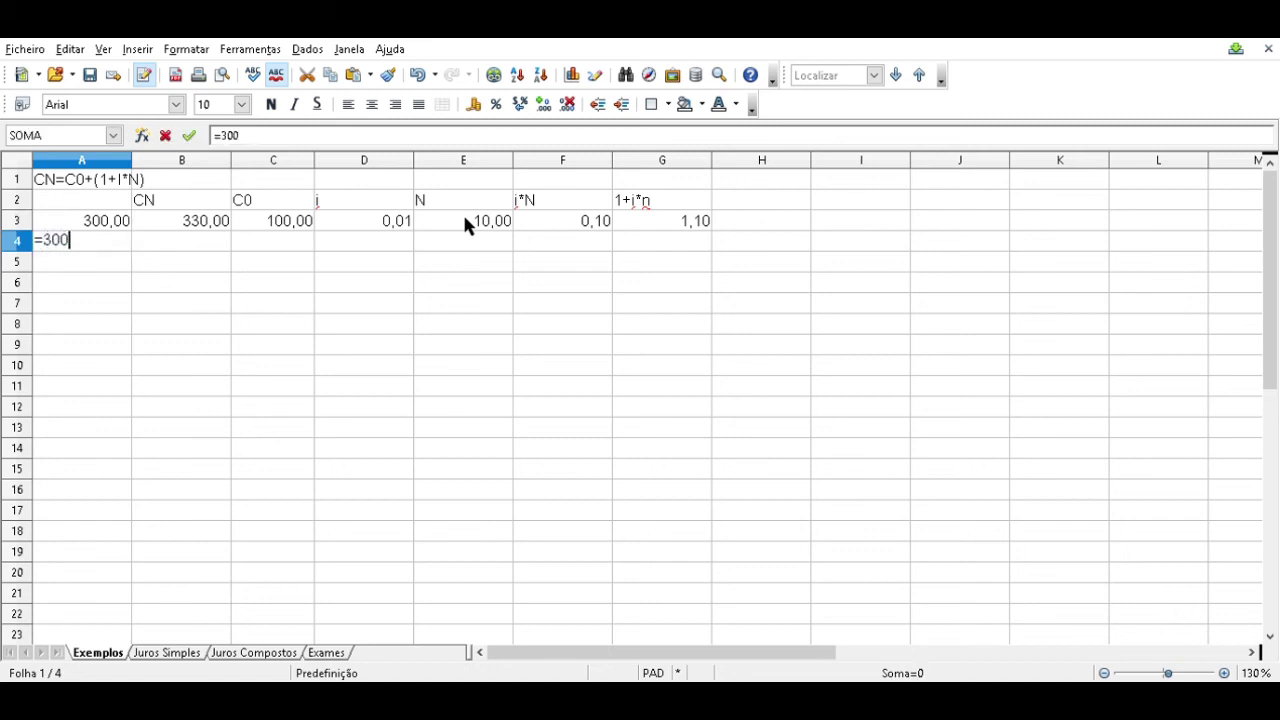
text(*1,10)
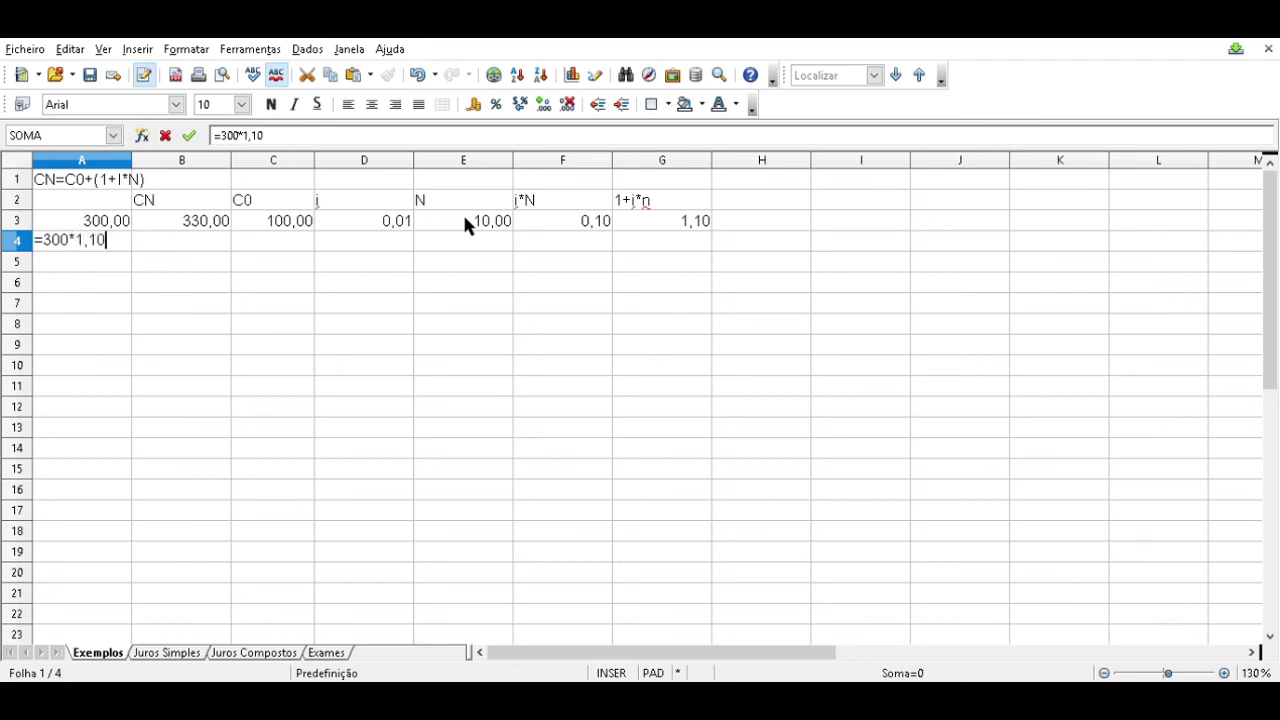
key(Return)
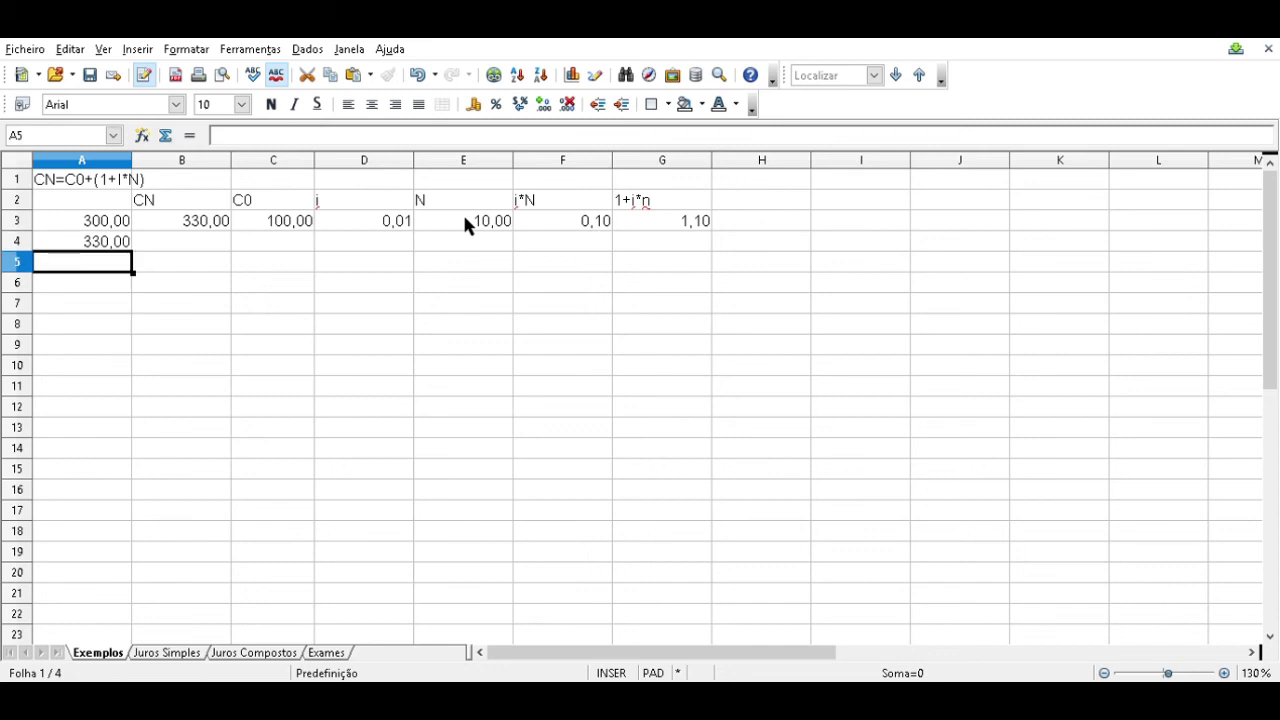
key(Up)
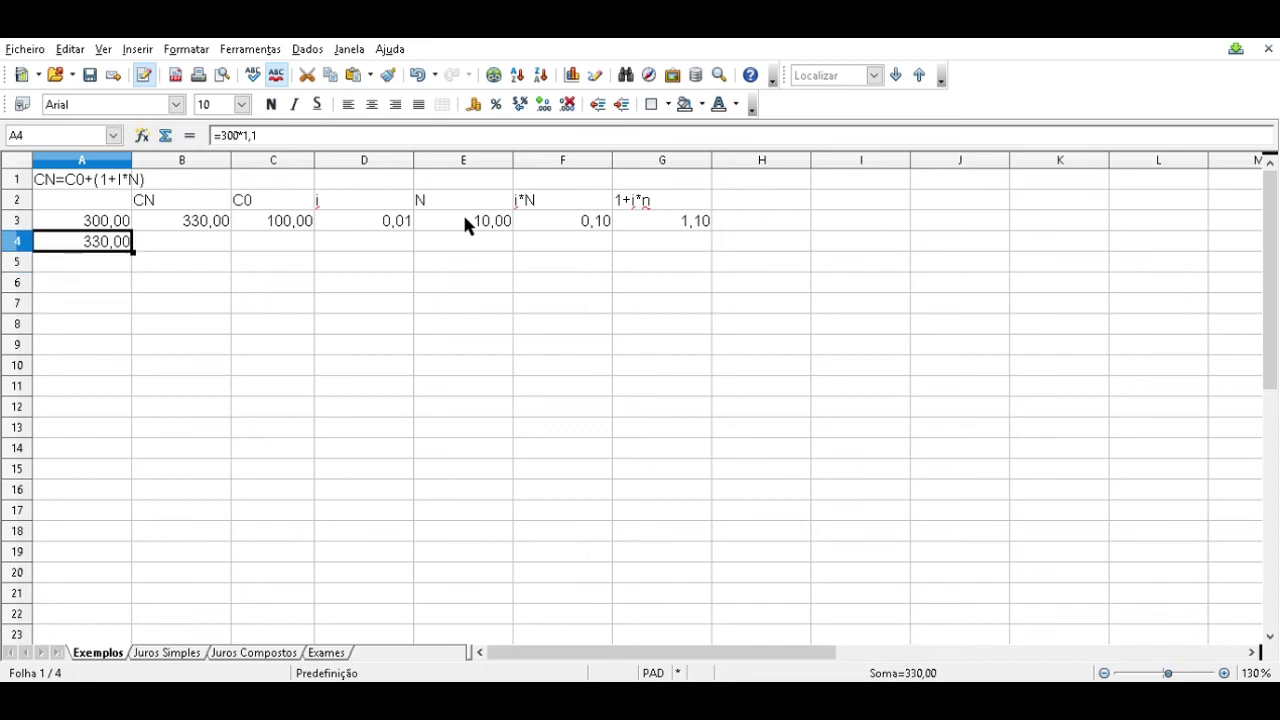
key(Right)
key(Up)
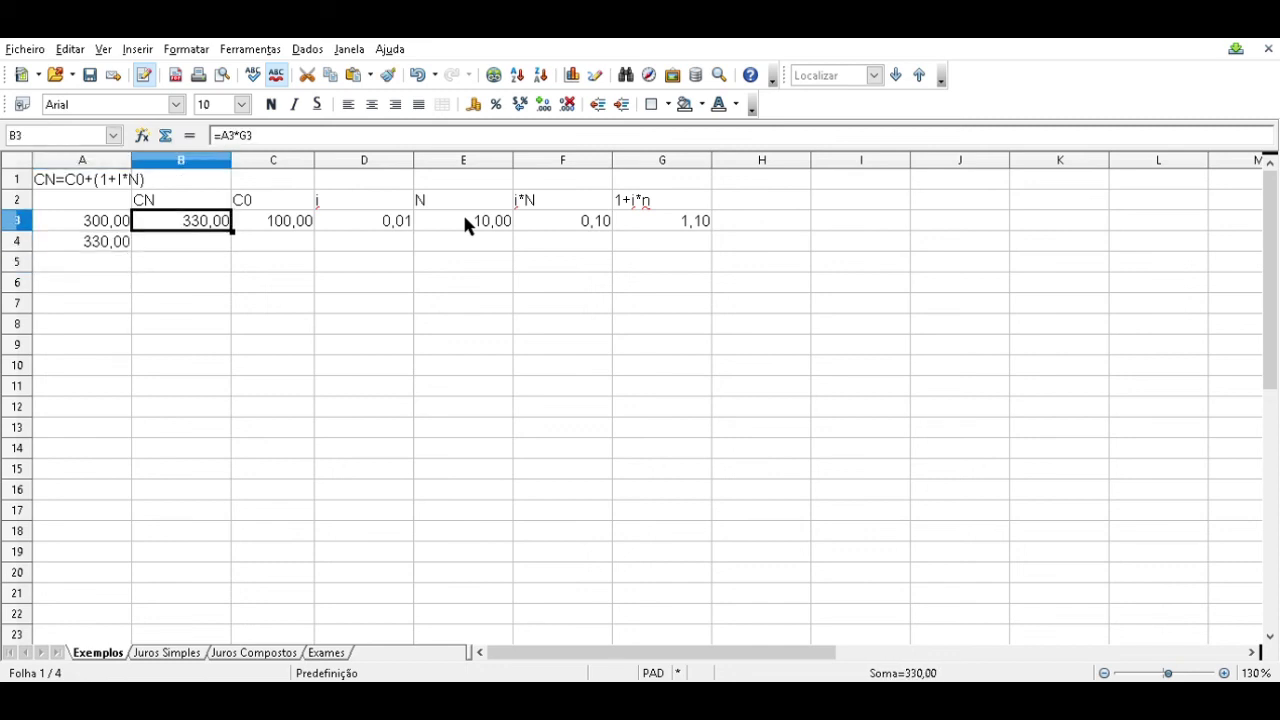
key(Down)
key(Down)
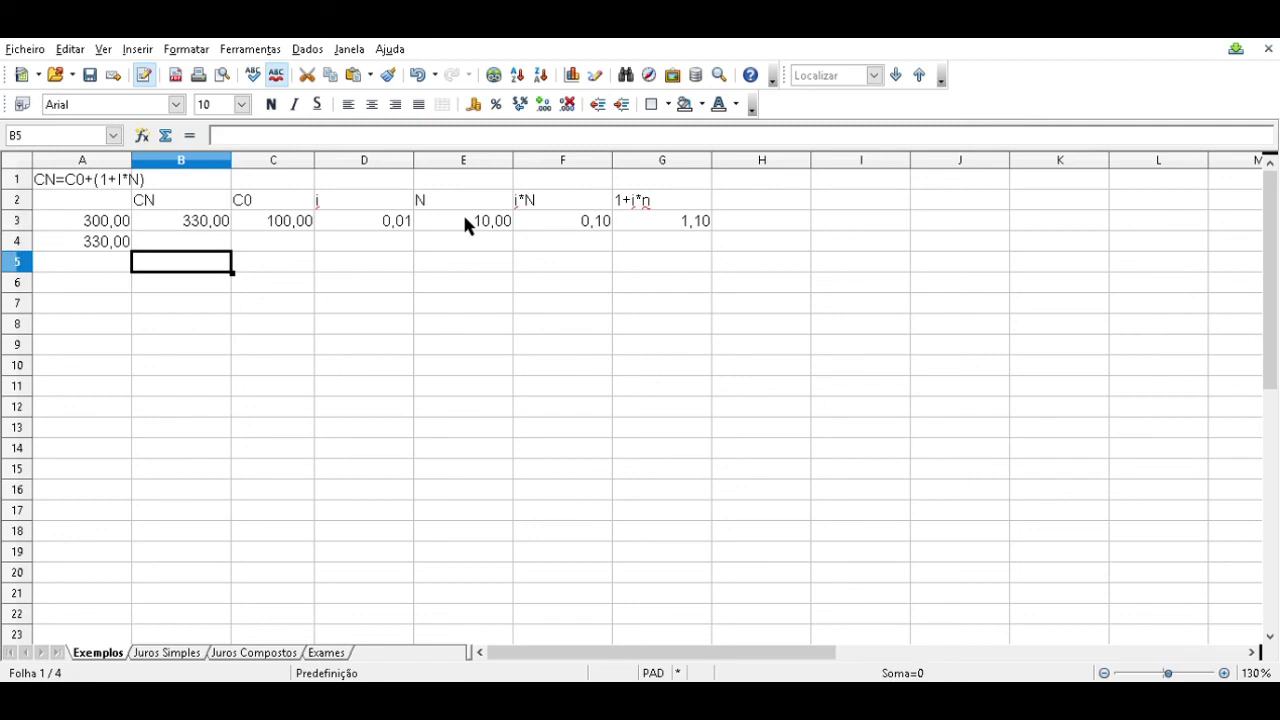